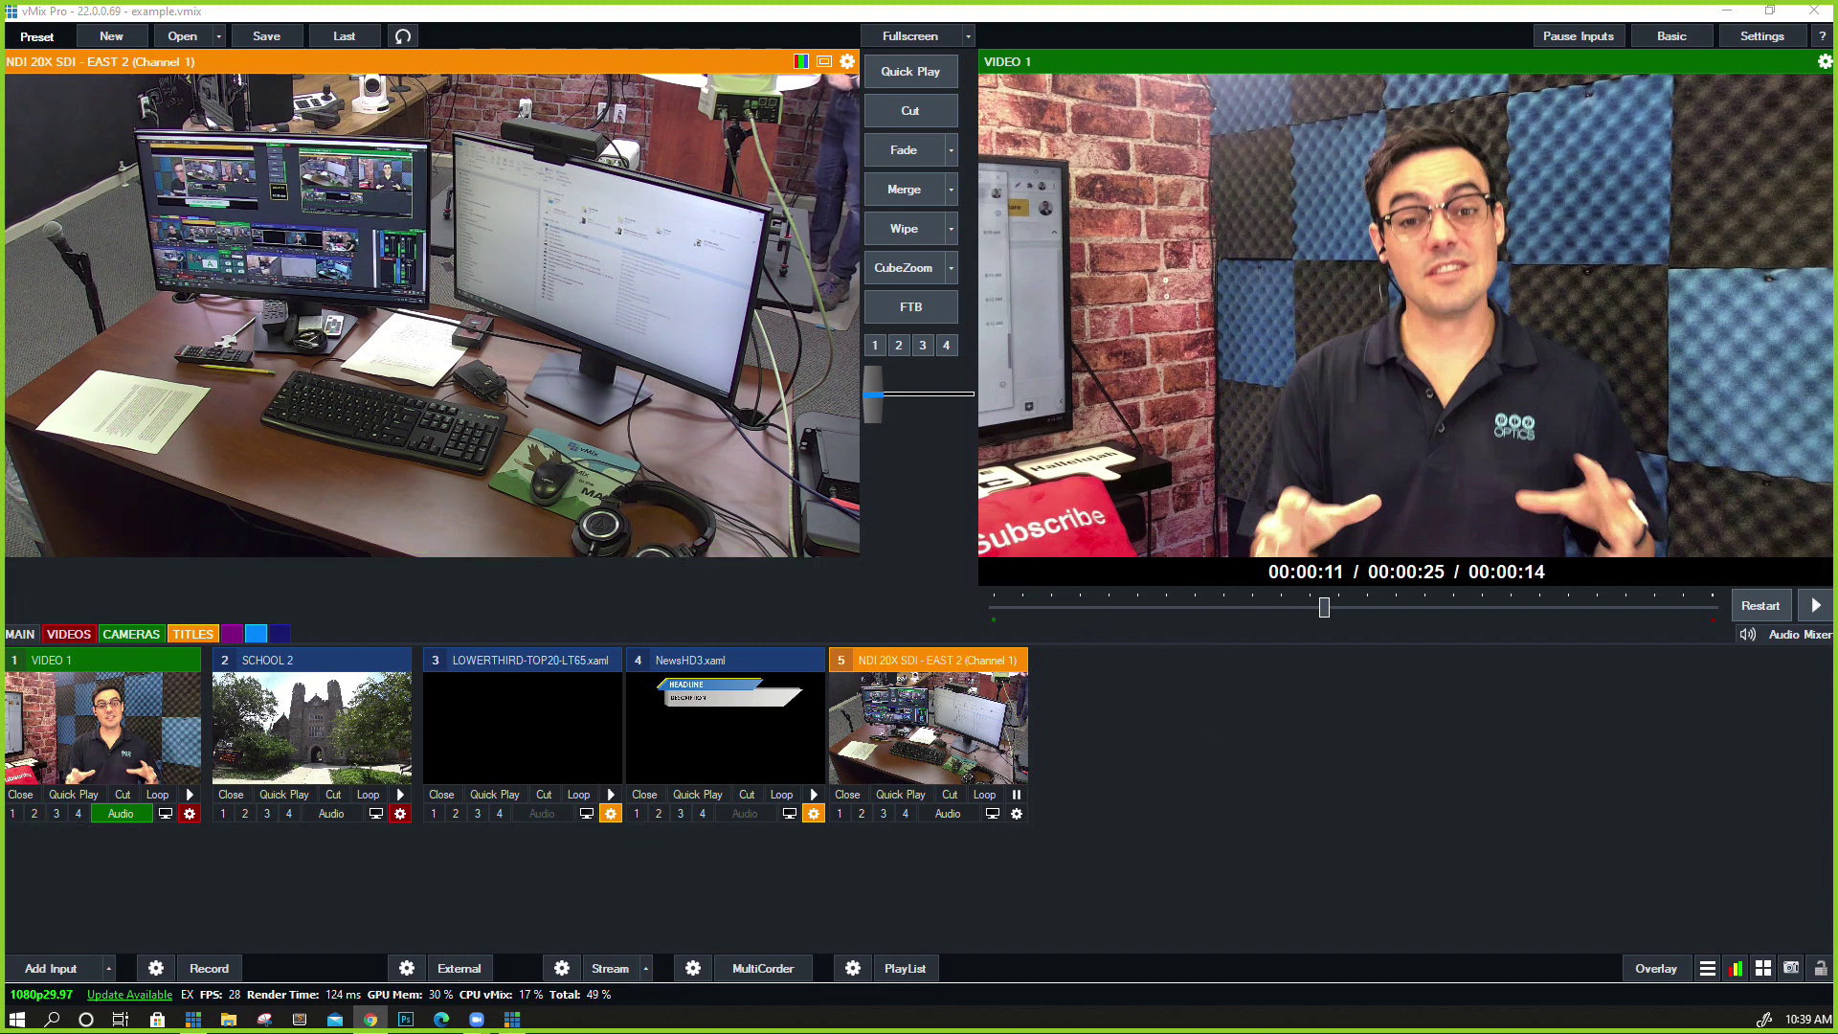
Preview each input, then move the NDI 20X SDI camera to the first slot, ahead of VIDEO 1
click(173, 714)
click(316, 704)
click(457, 693)
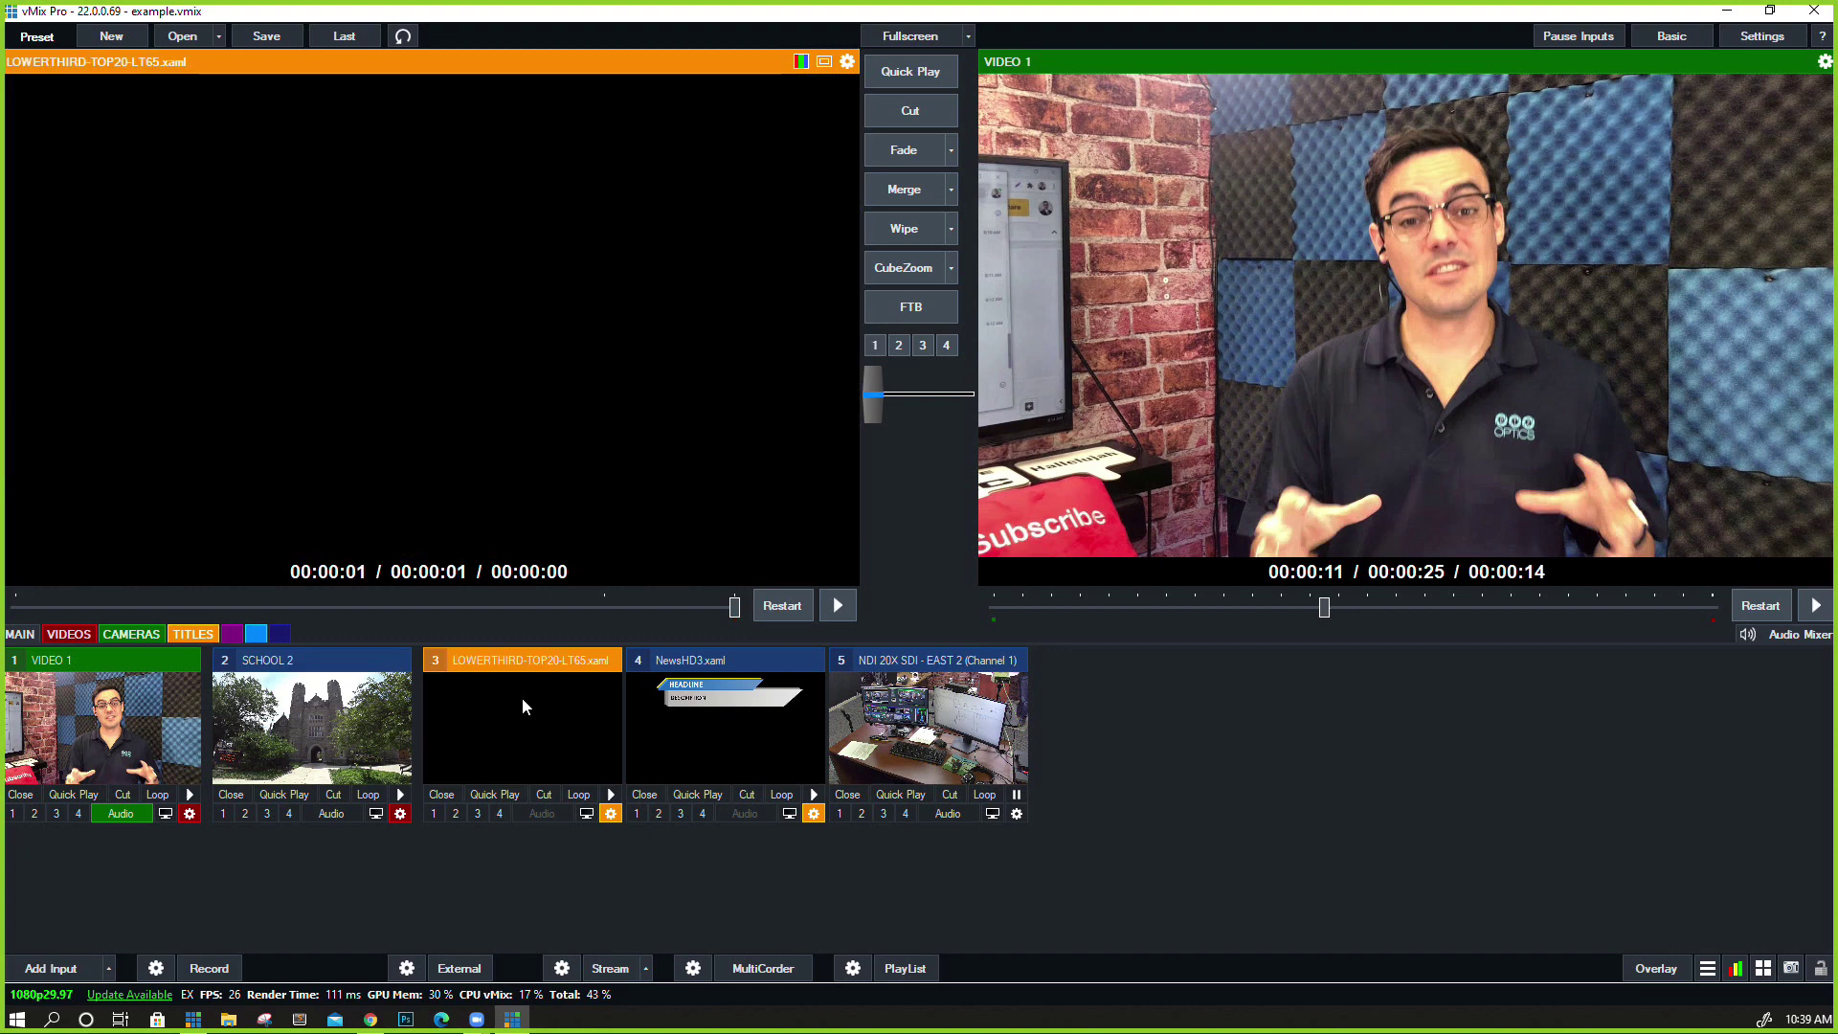
click(672, 705)
click(875, 726)
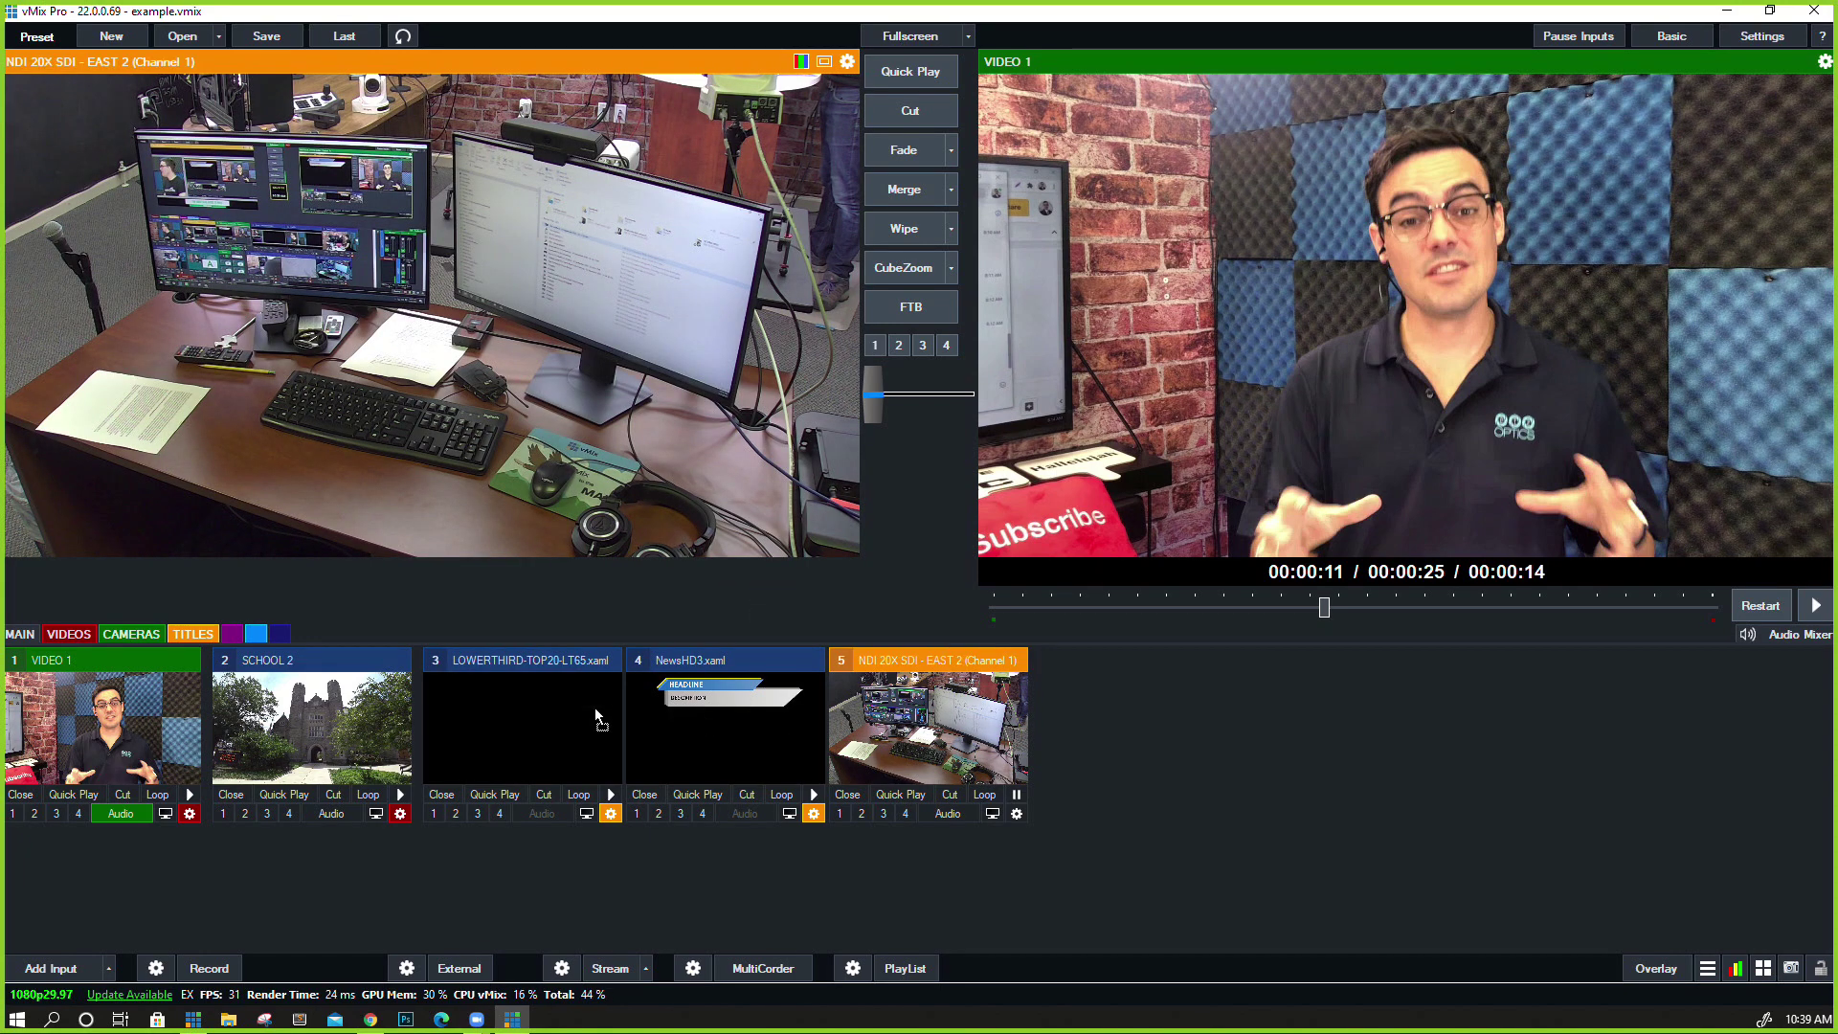
drag(227, 732, 174, 732)
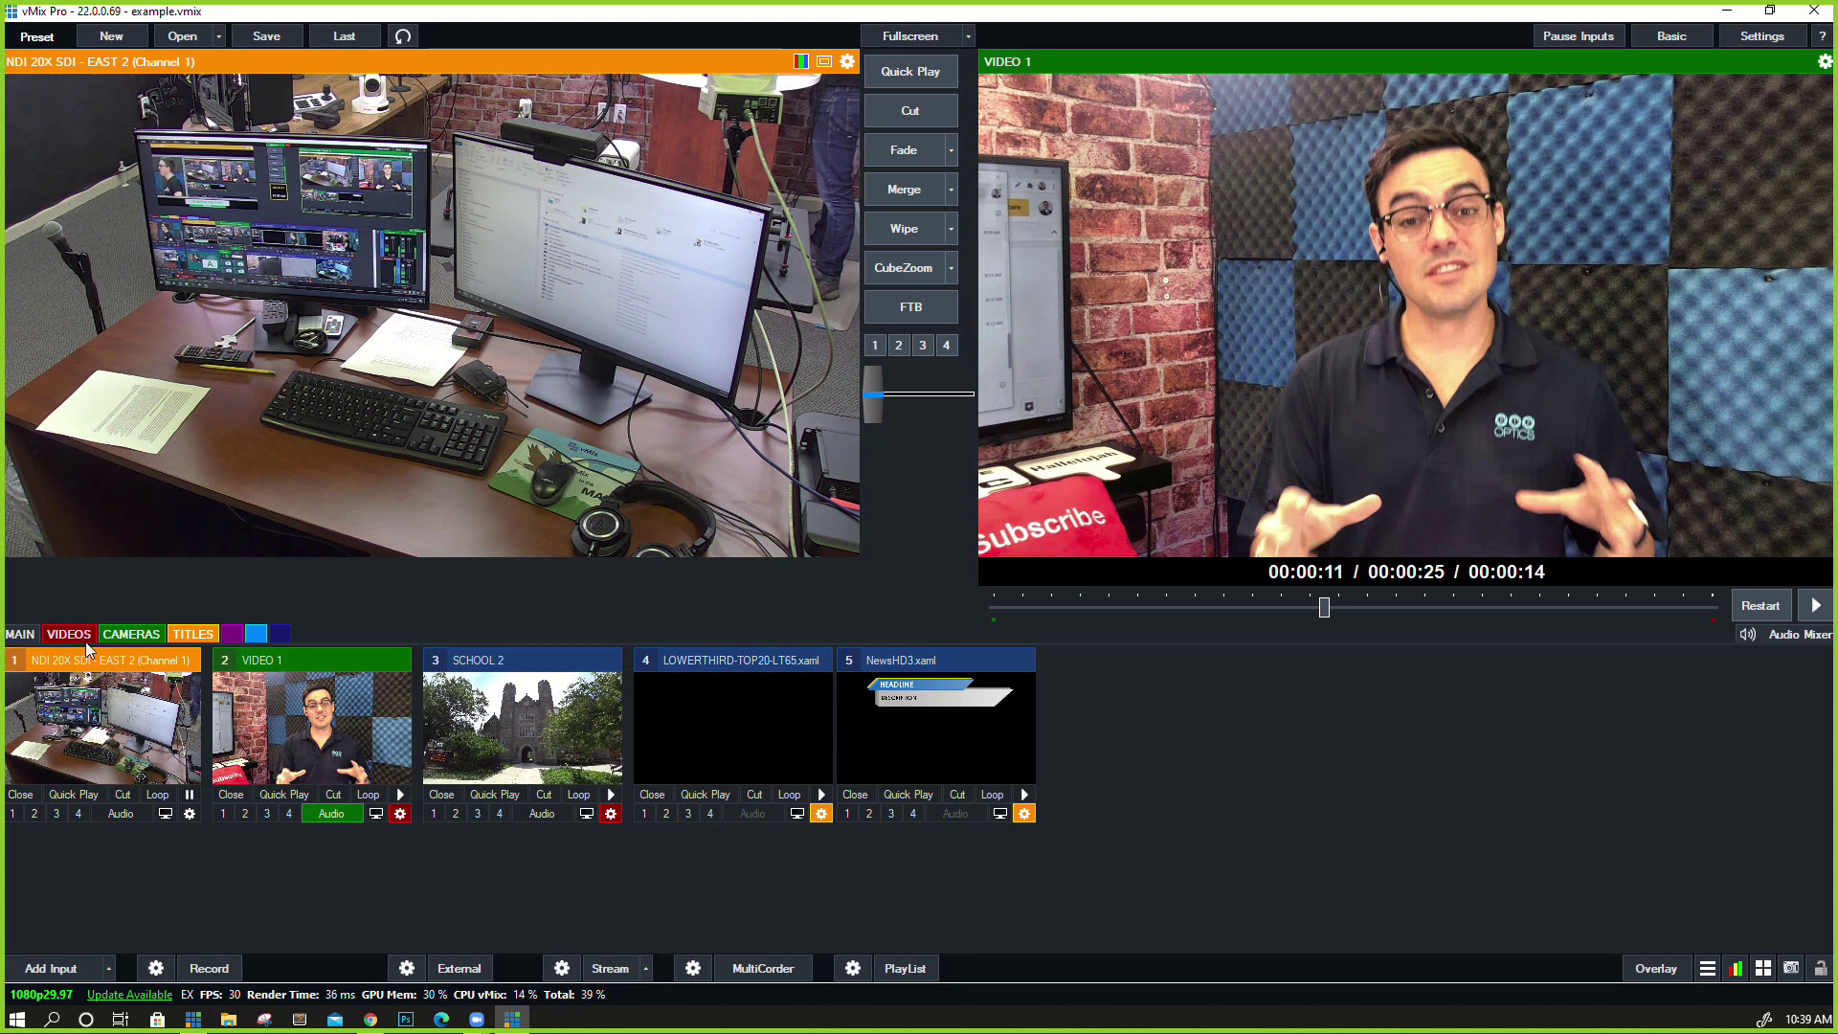
Give the NDI camera the green category colour and filter the inputs to CAMERAS
right_click(122, 698)
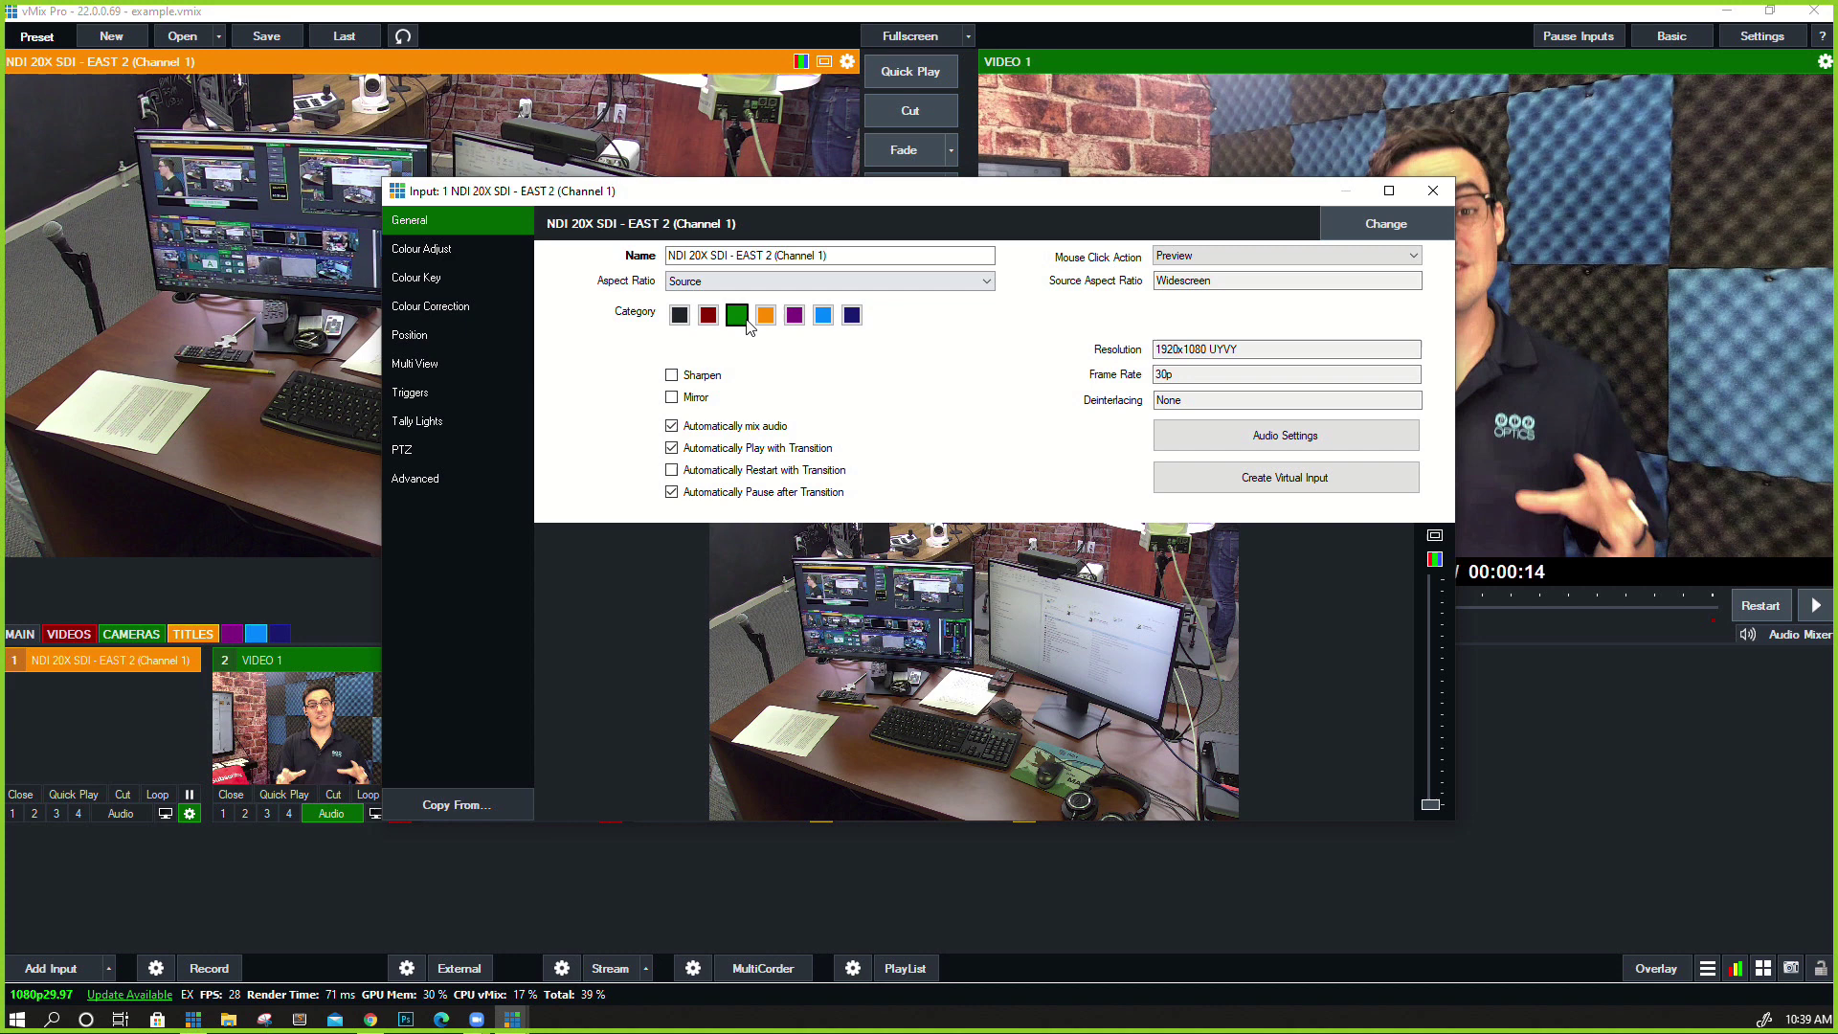
click(1433, 190)
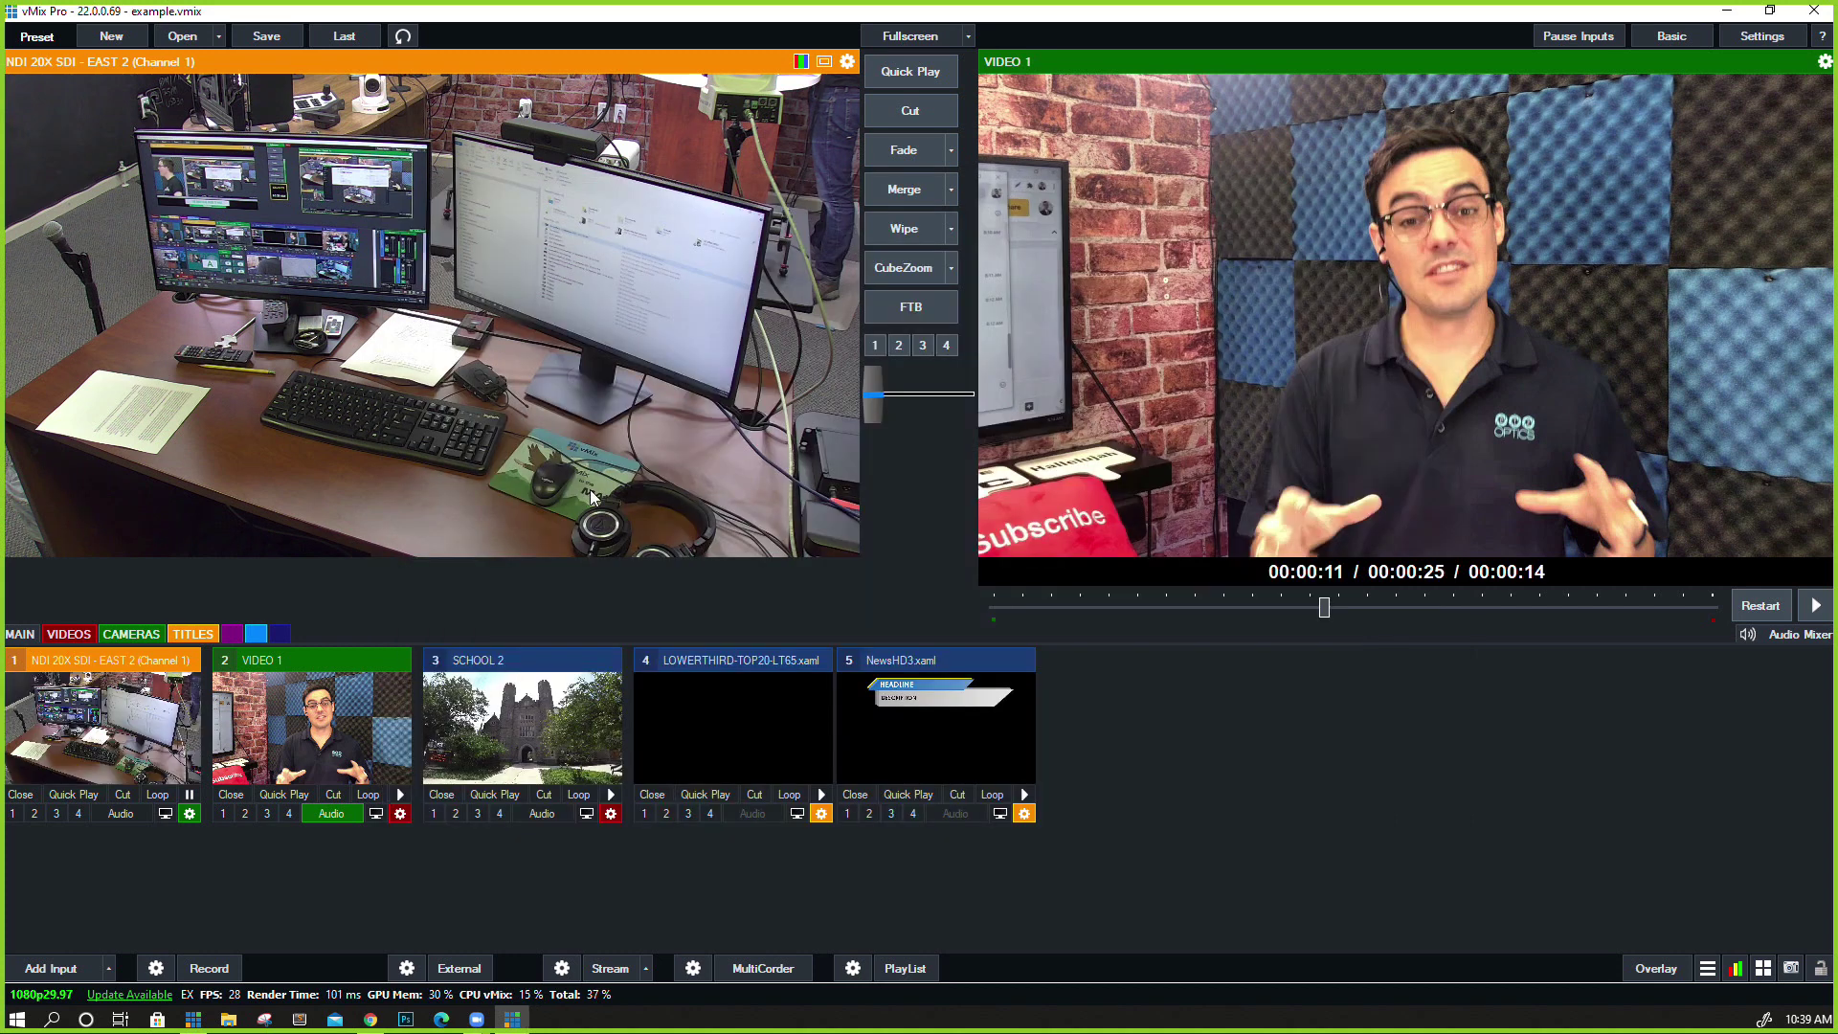
click(154, 635)
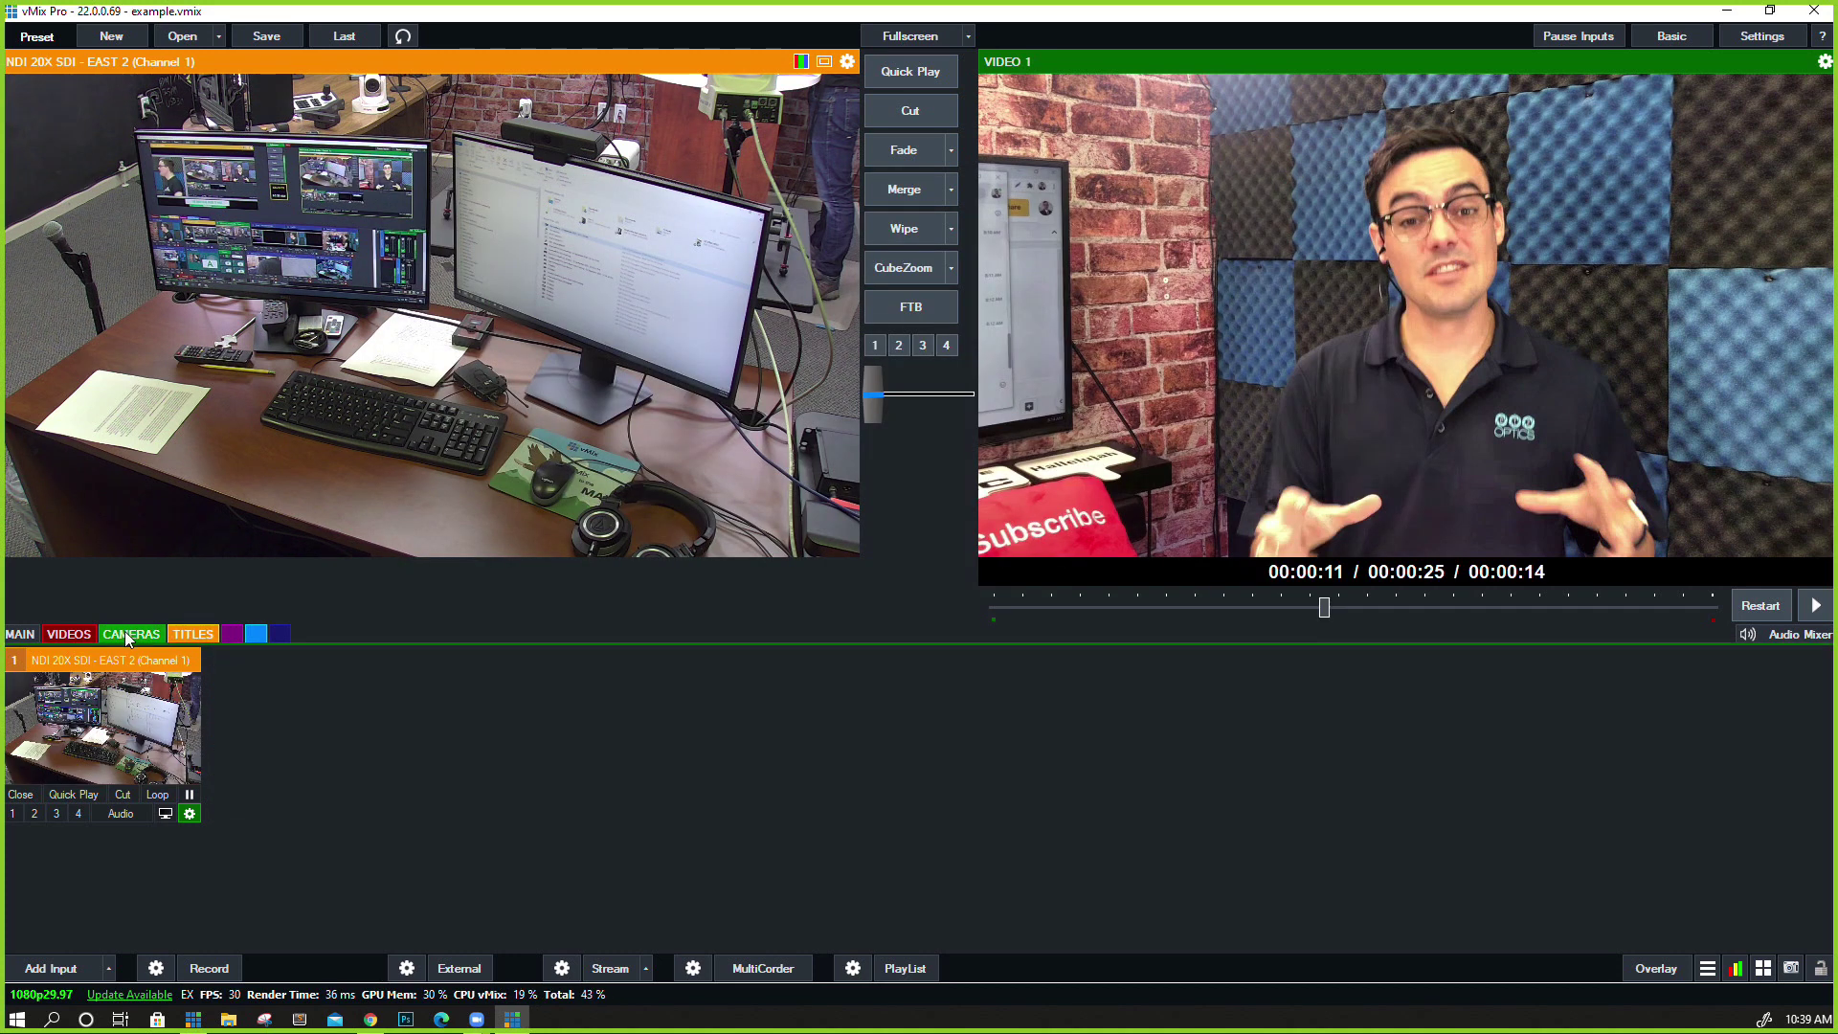
Review the VIDEOS, CAMERAS and TITLES category names and confirm them
right_click(124, 634)
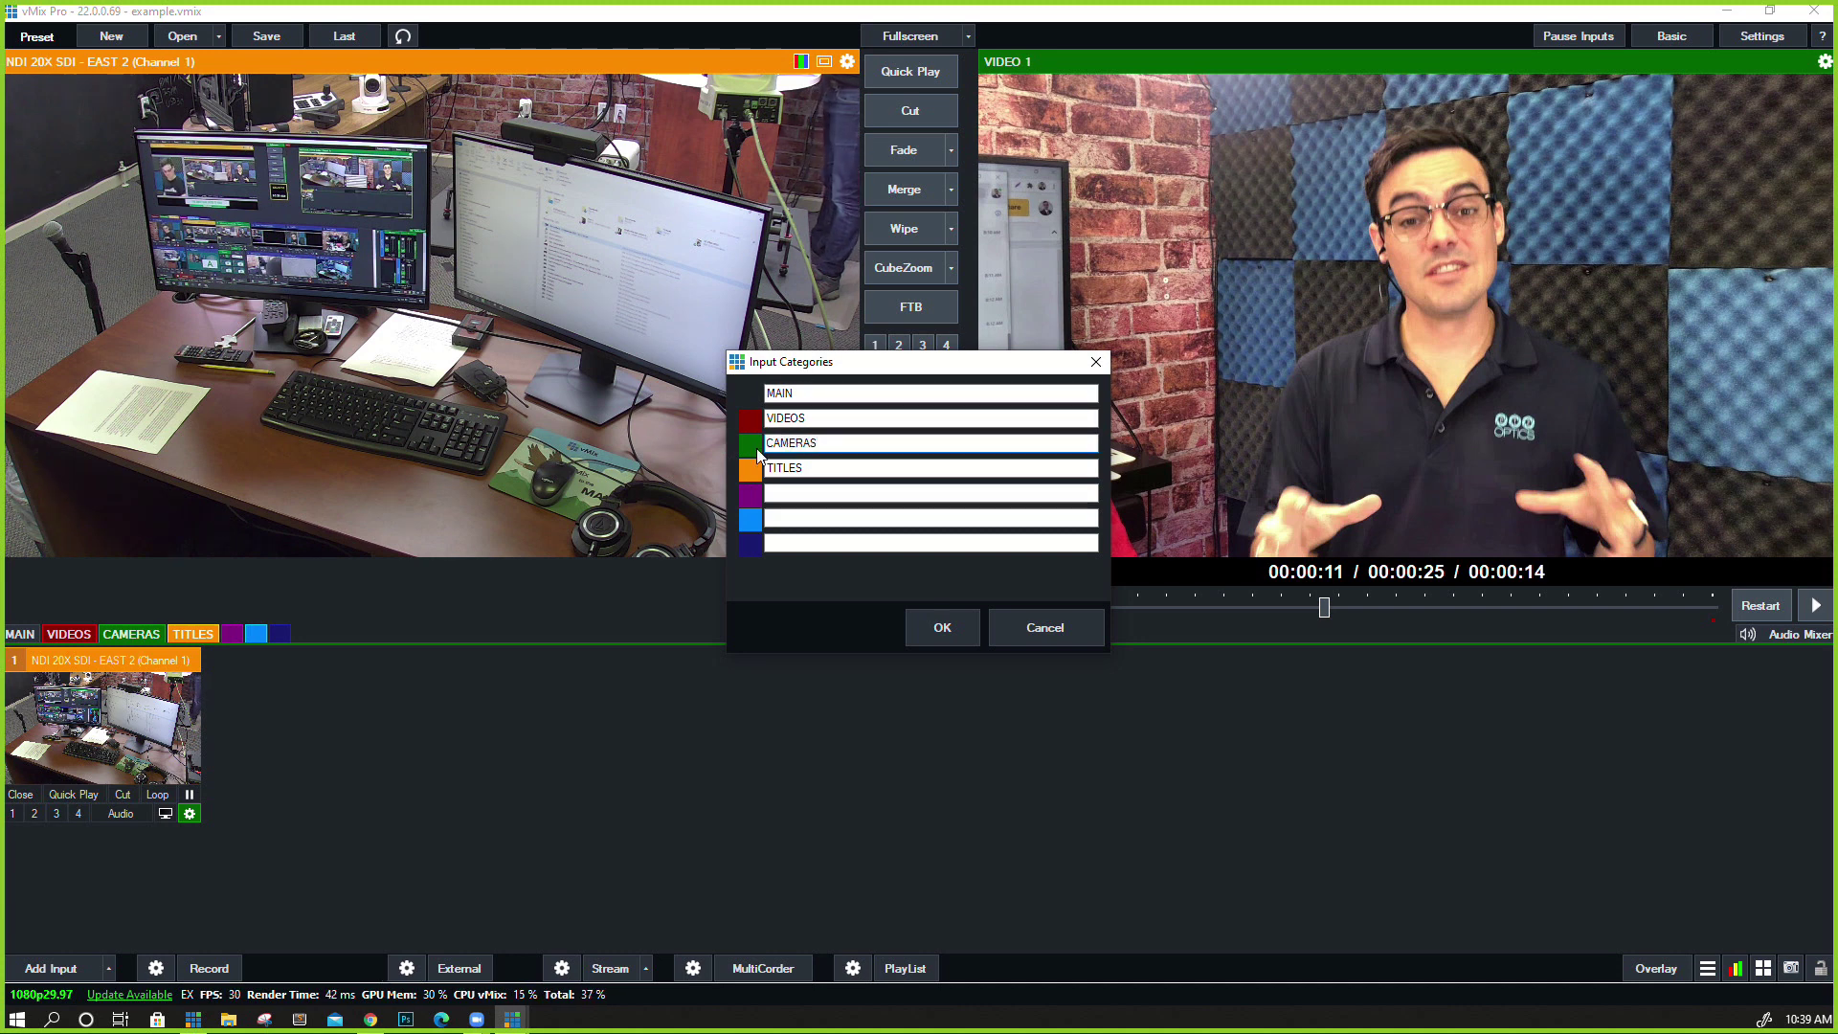
key(alt+Tab)
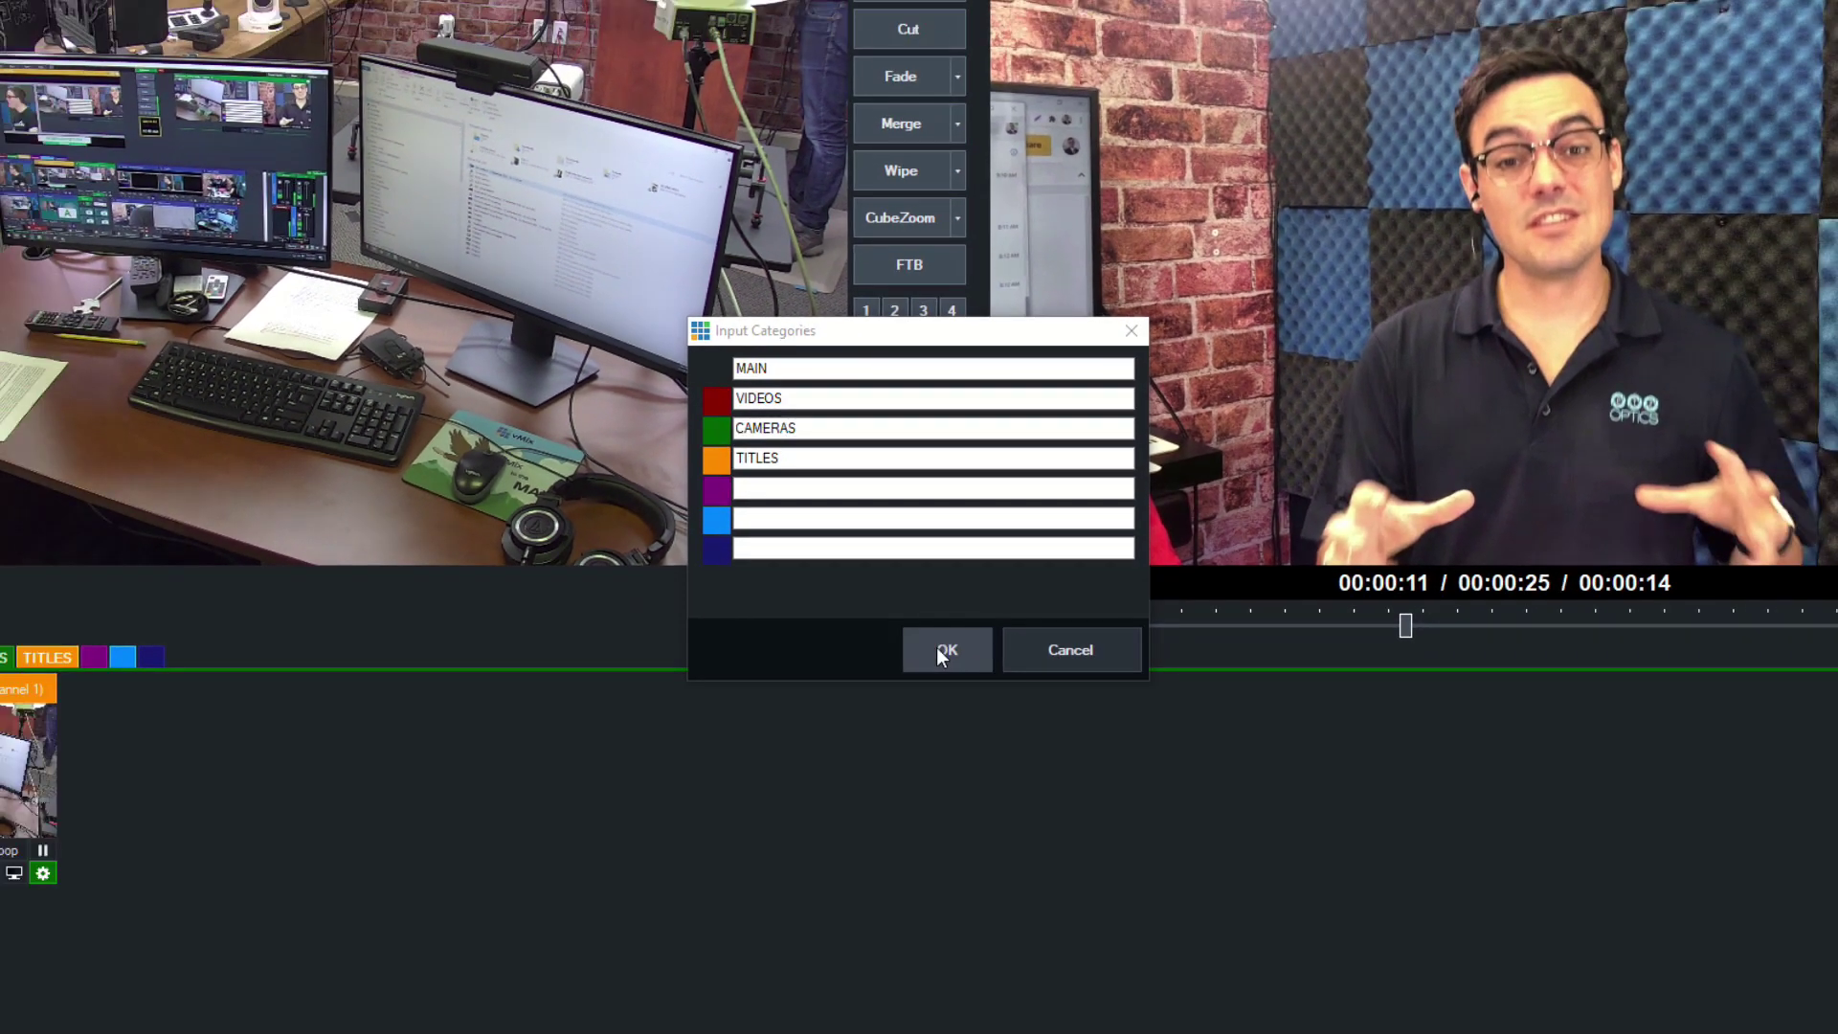
click(937, 648)
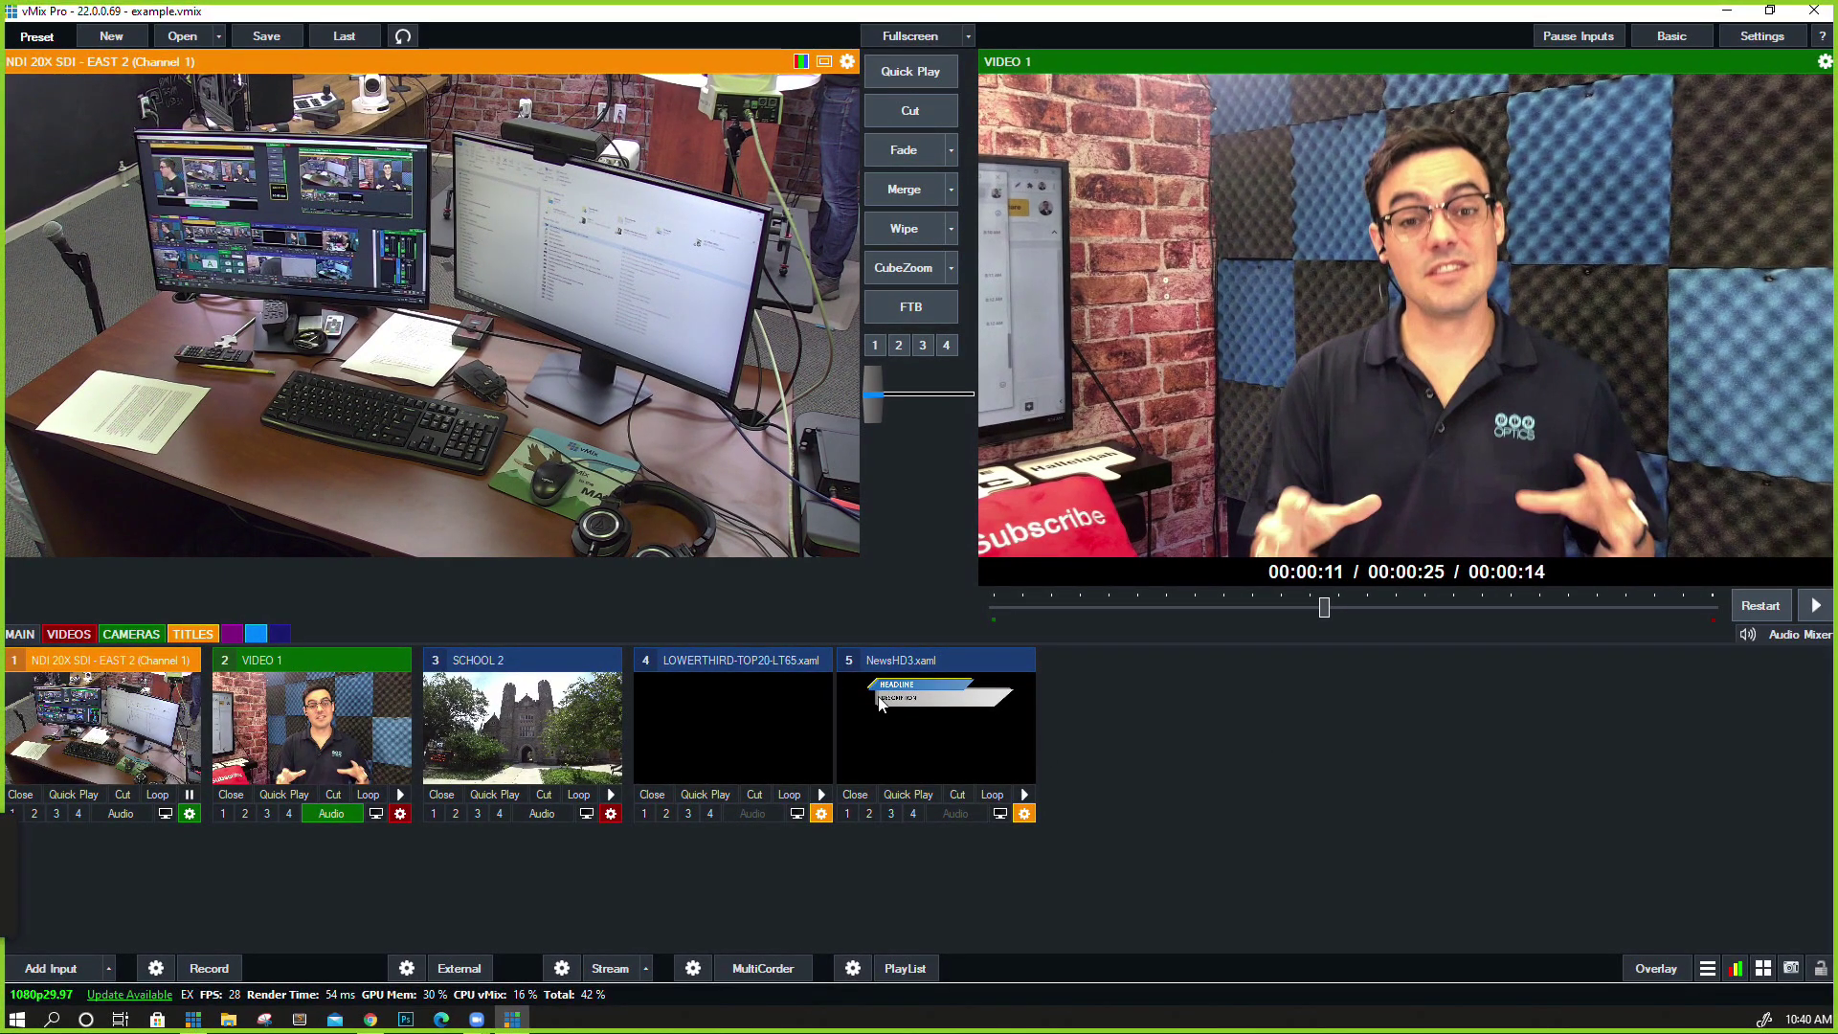
Preview VIDEO 1, SCHOOL 2, the lower-third and NewsHD3 titles, then the NDI camera again
click(220, 686)
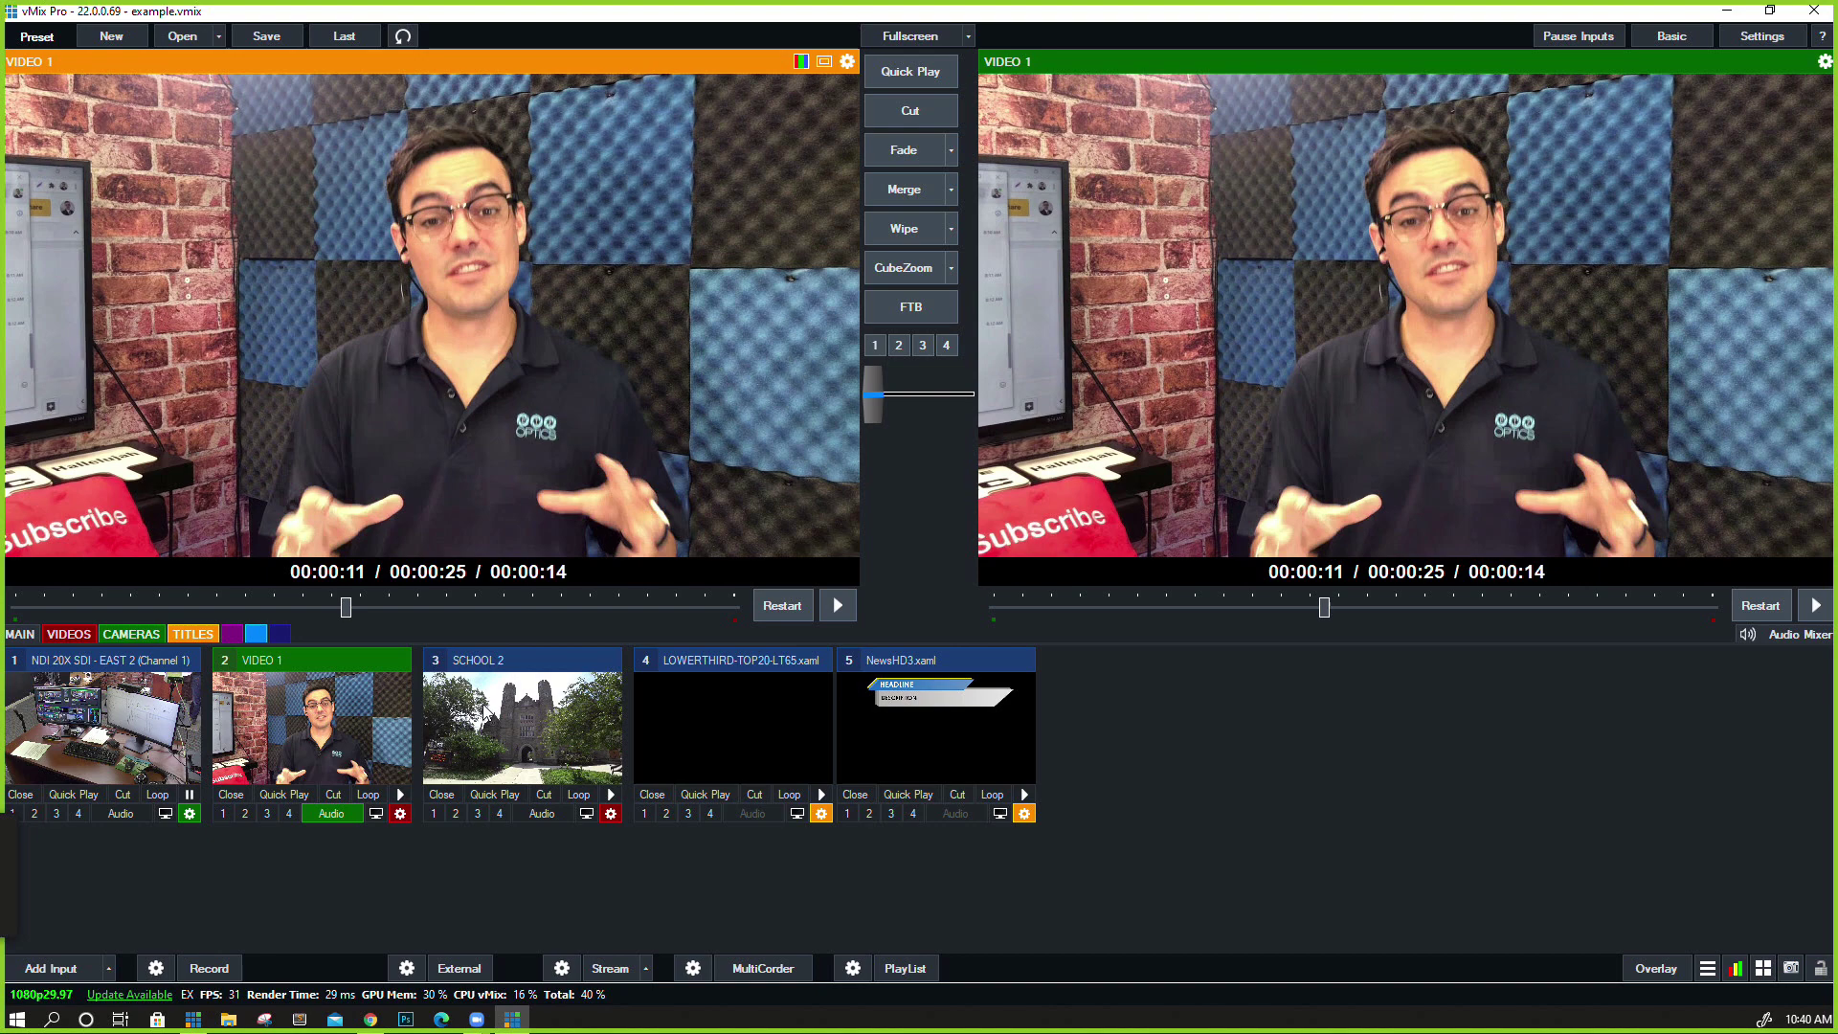
click(522, 728)
click(737, 727)
click(905, 710)
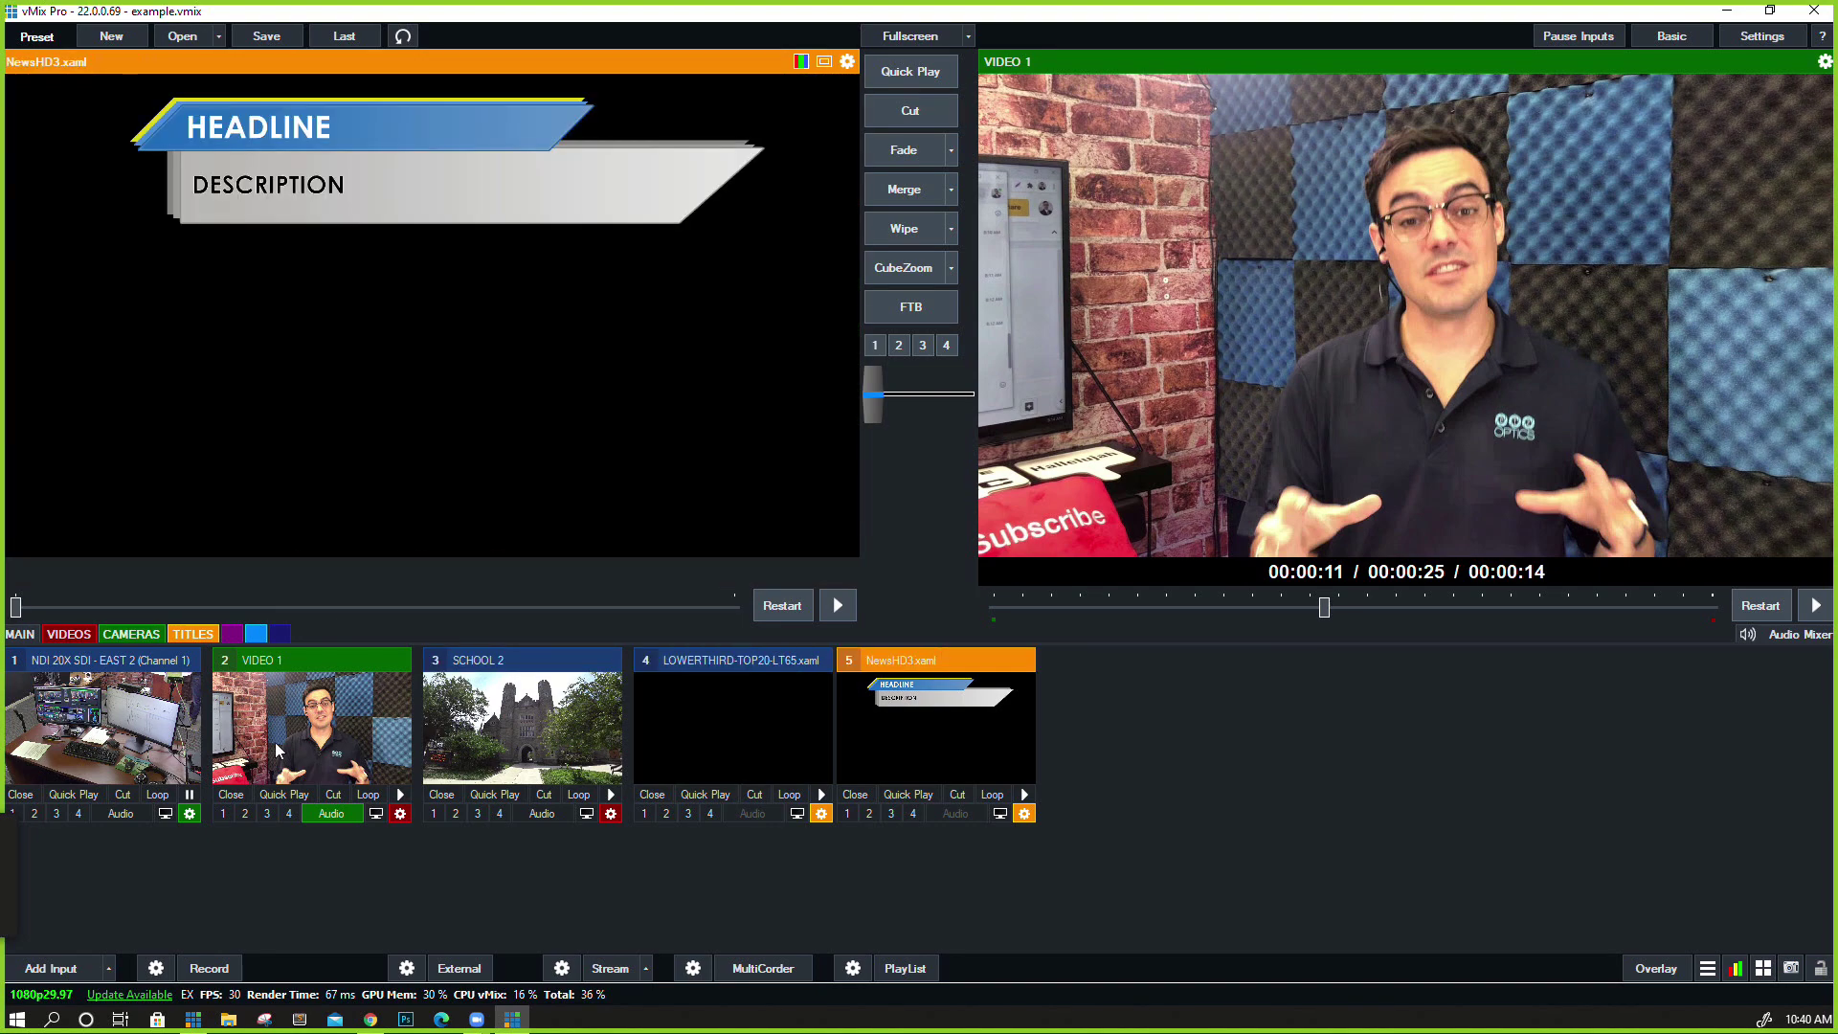
click(115, 732)
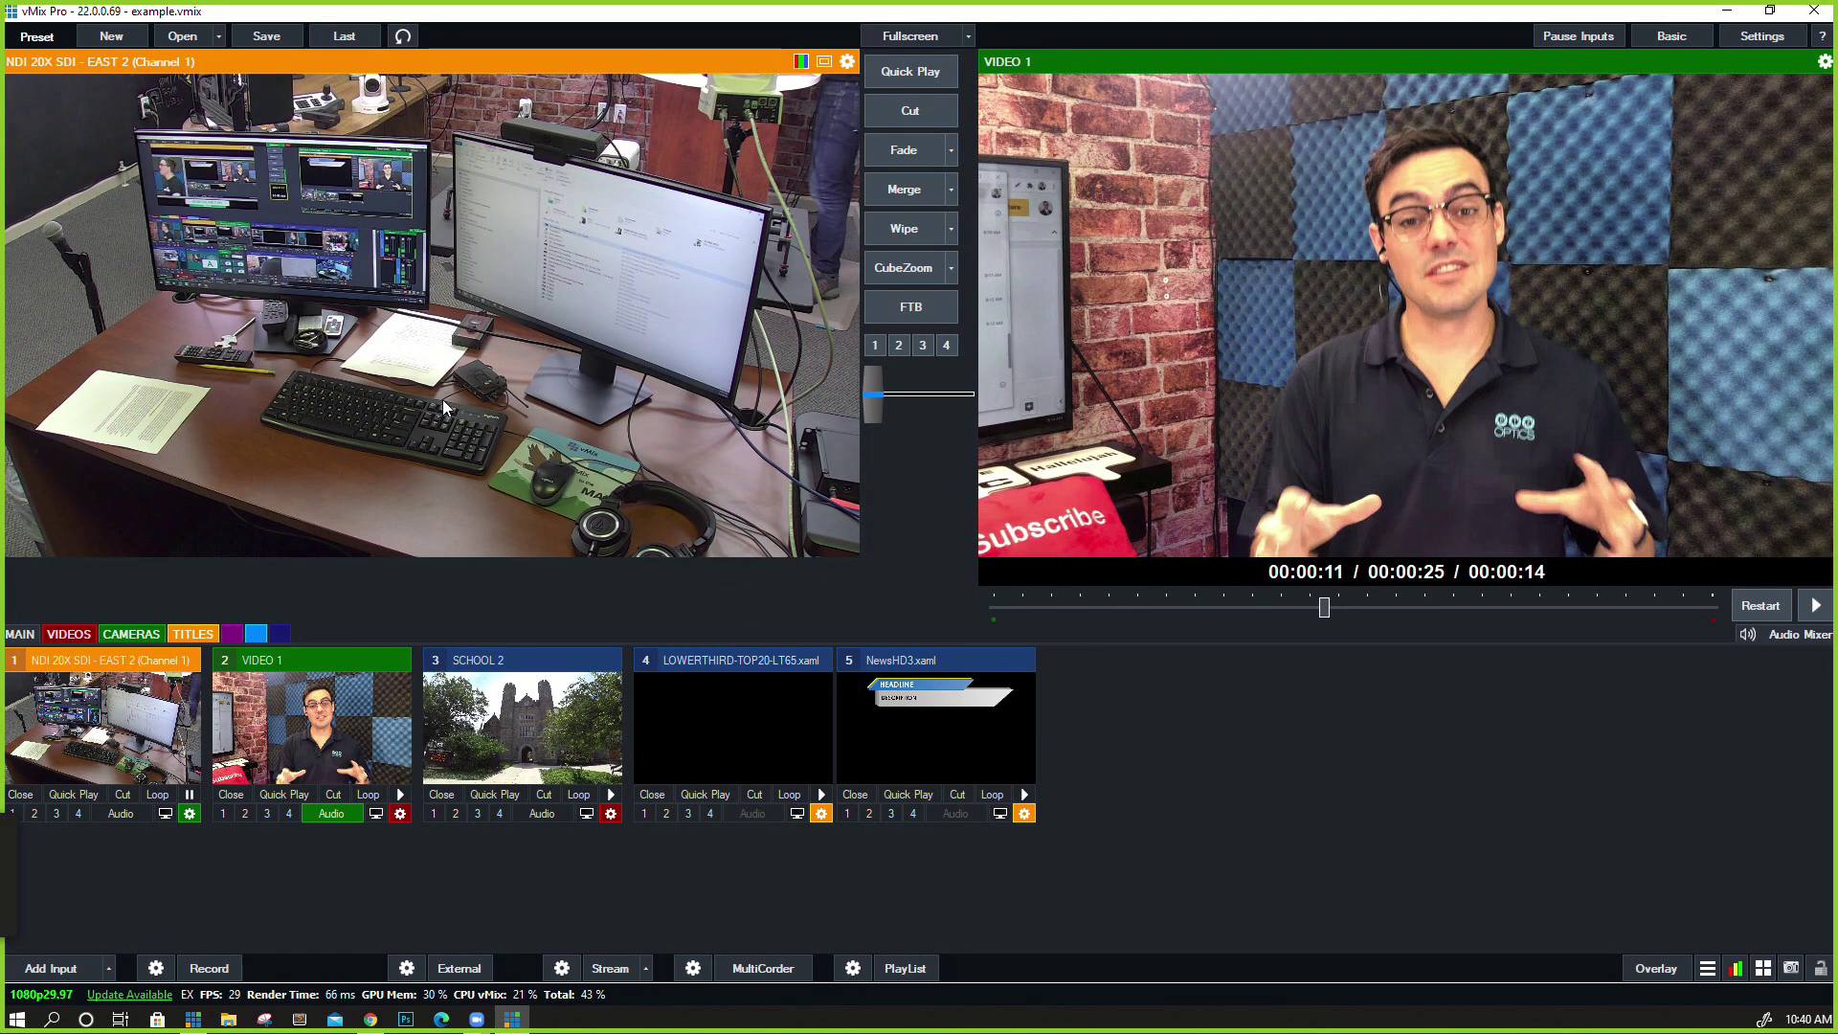
Start a new List input and begin adding video files to it
click(67, 970)
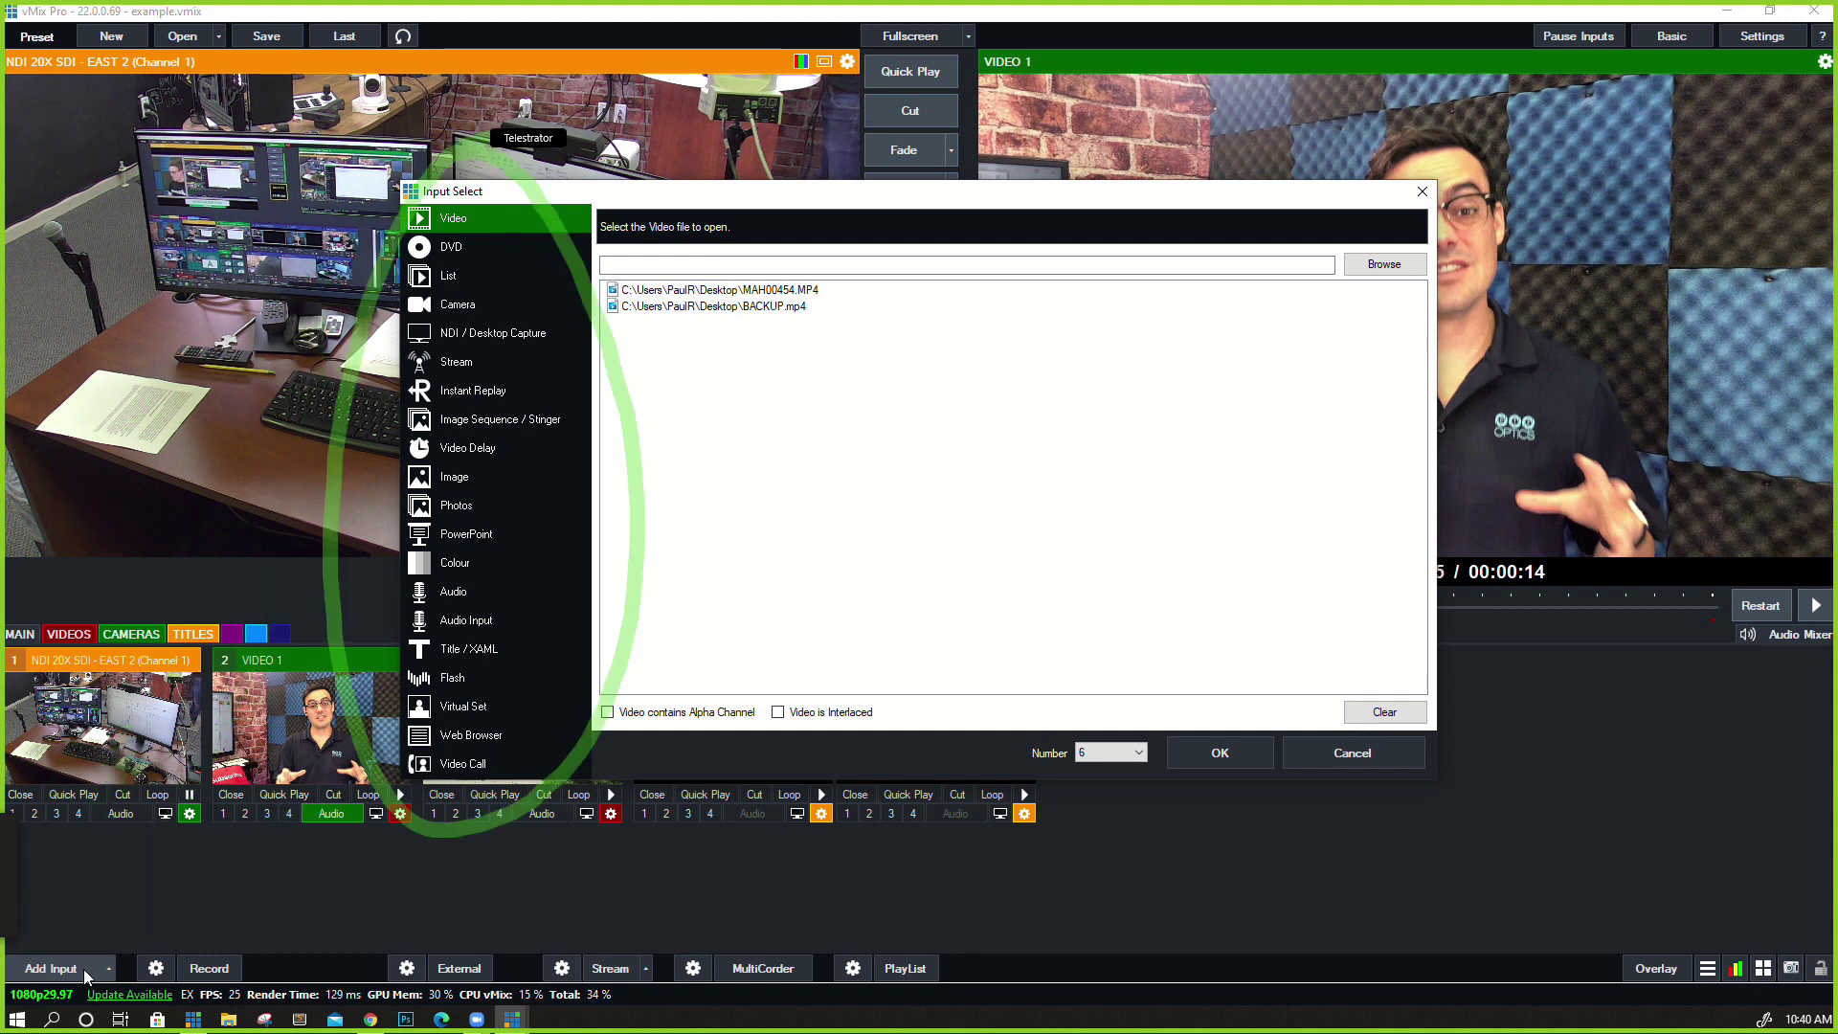
click(501, 251)
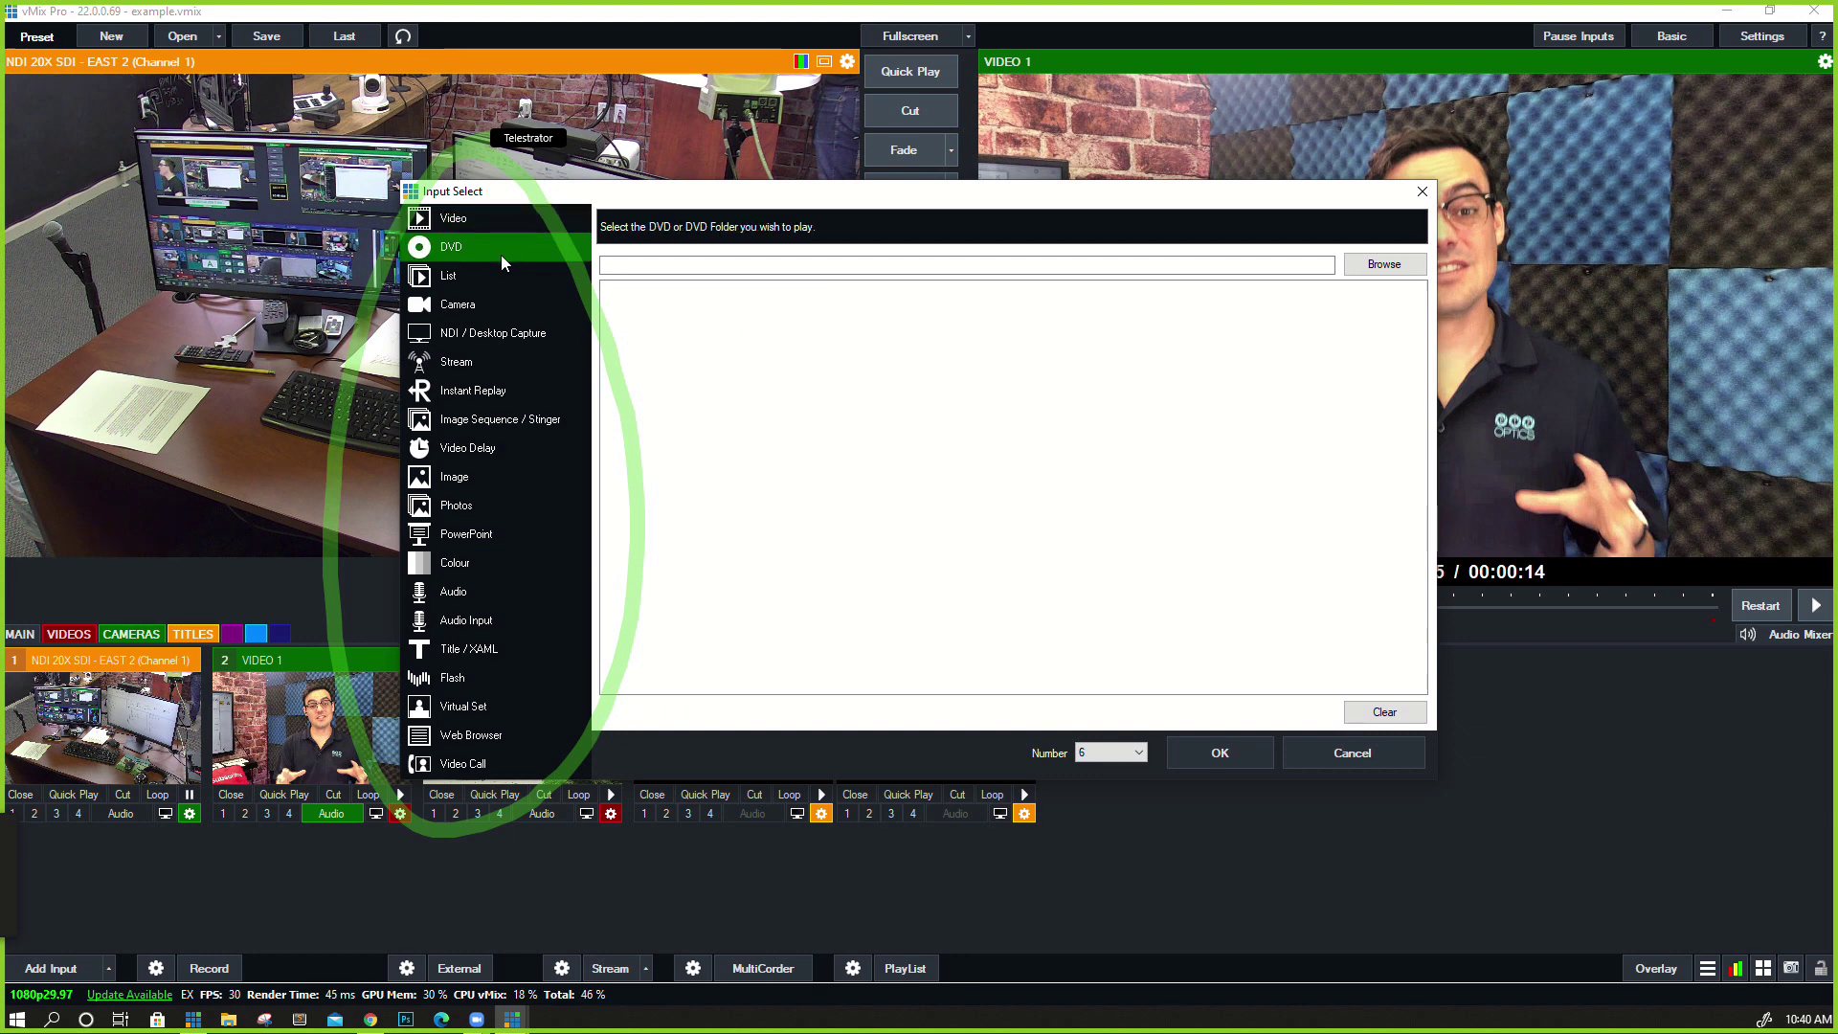
click(488, 287)
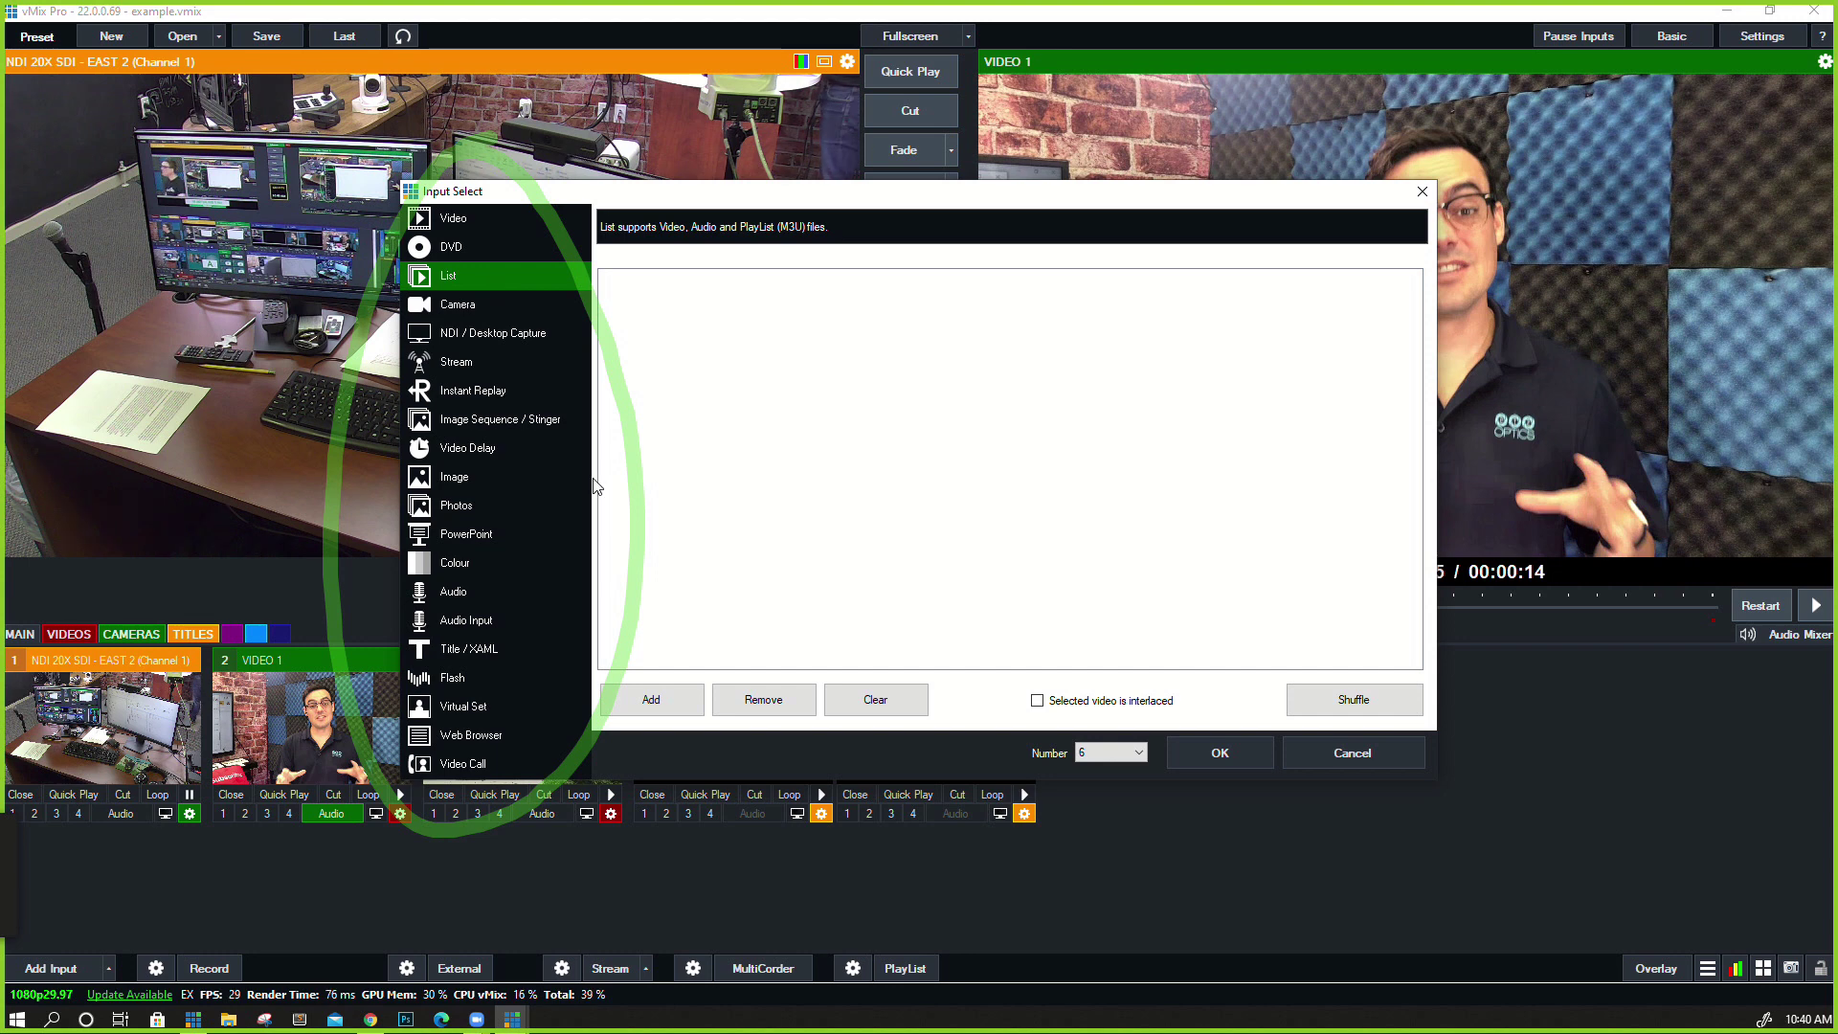
click(670, 685)
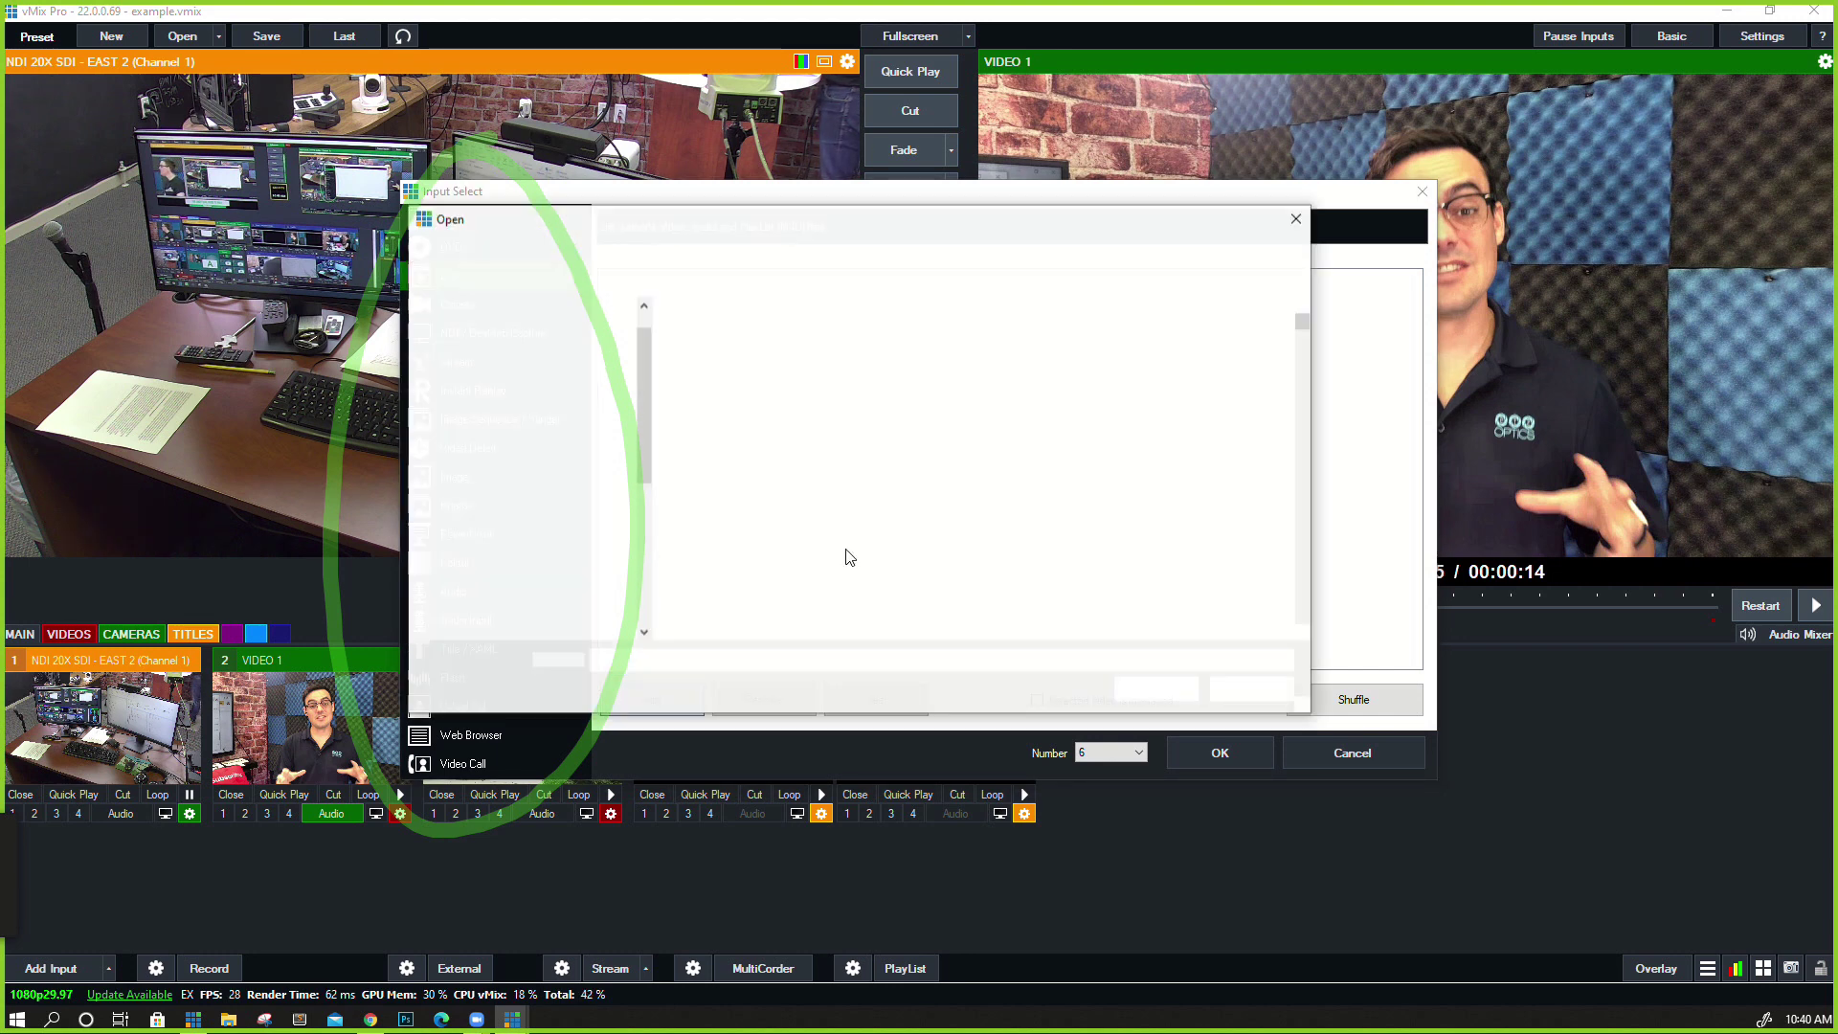
Select BACKUP.mp4, MAH00454.MP4, LIVE WCU TOUR.MP4 and the meeting recordings, and load them into the list
scroll(1304, 344, down, 5)
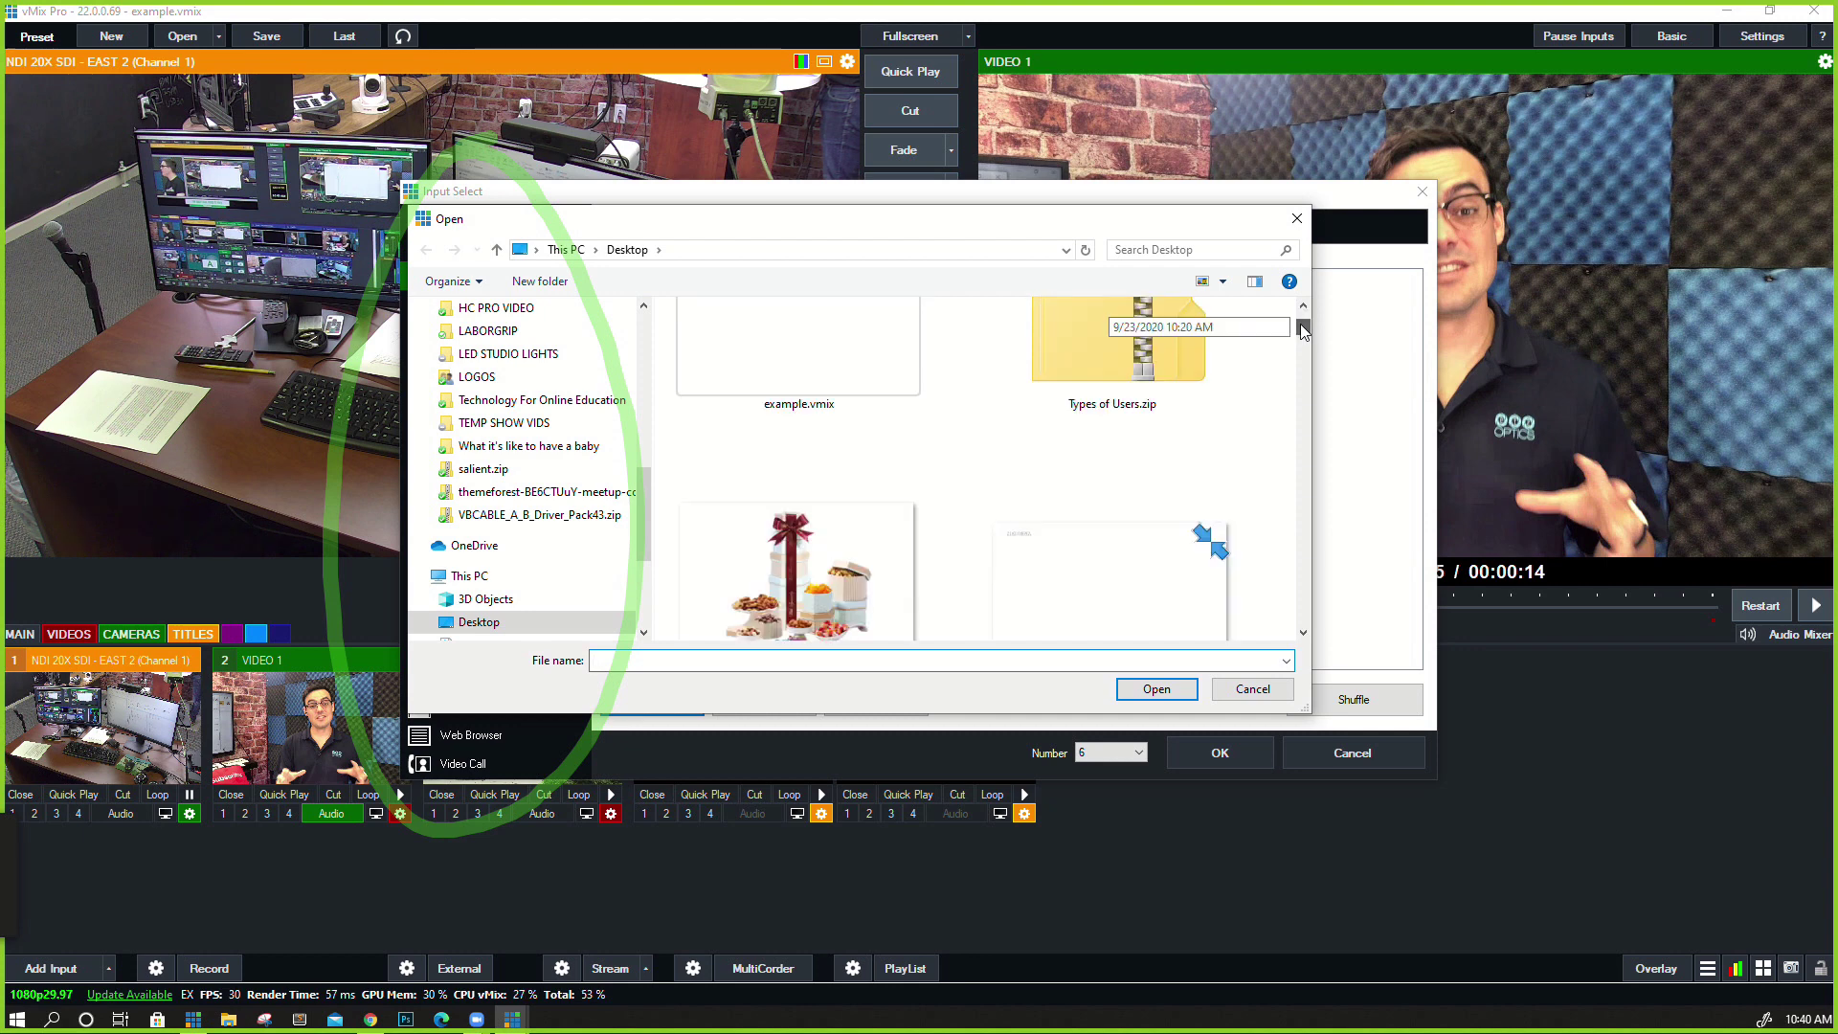
click(1120, 383)
scroll(1133, 384, down, 3)
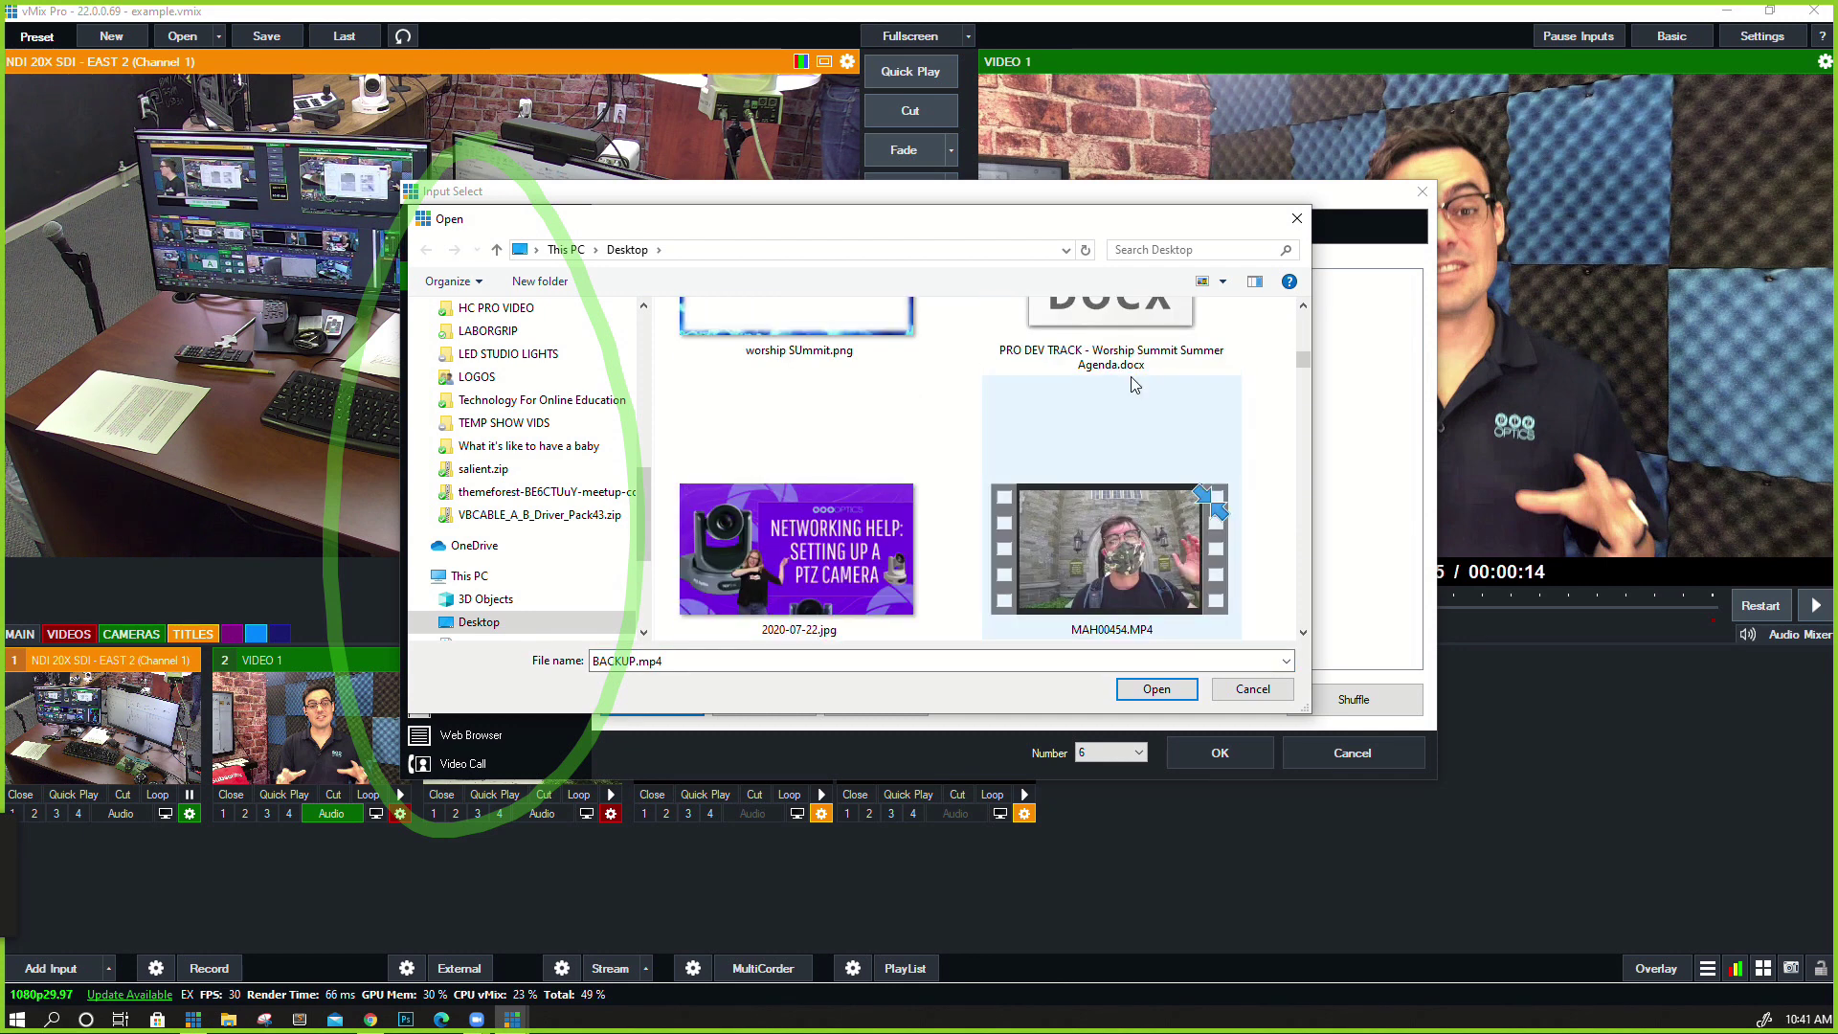
scroll(1136, 383, down, 3)
scroll(1136, 383, up, 3)
ctrl+click(1101, 450)
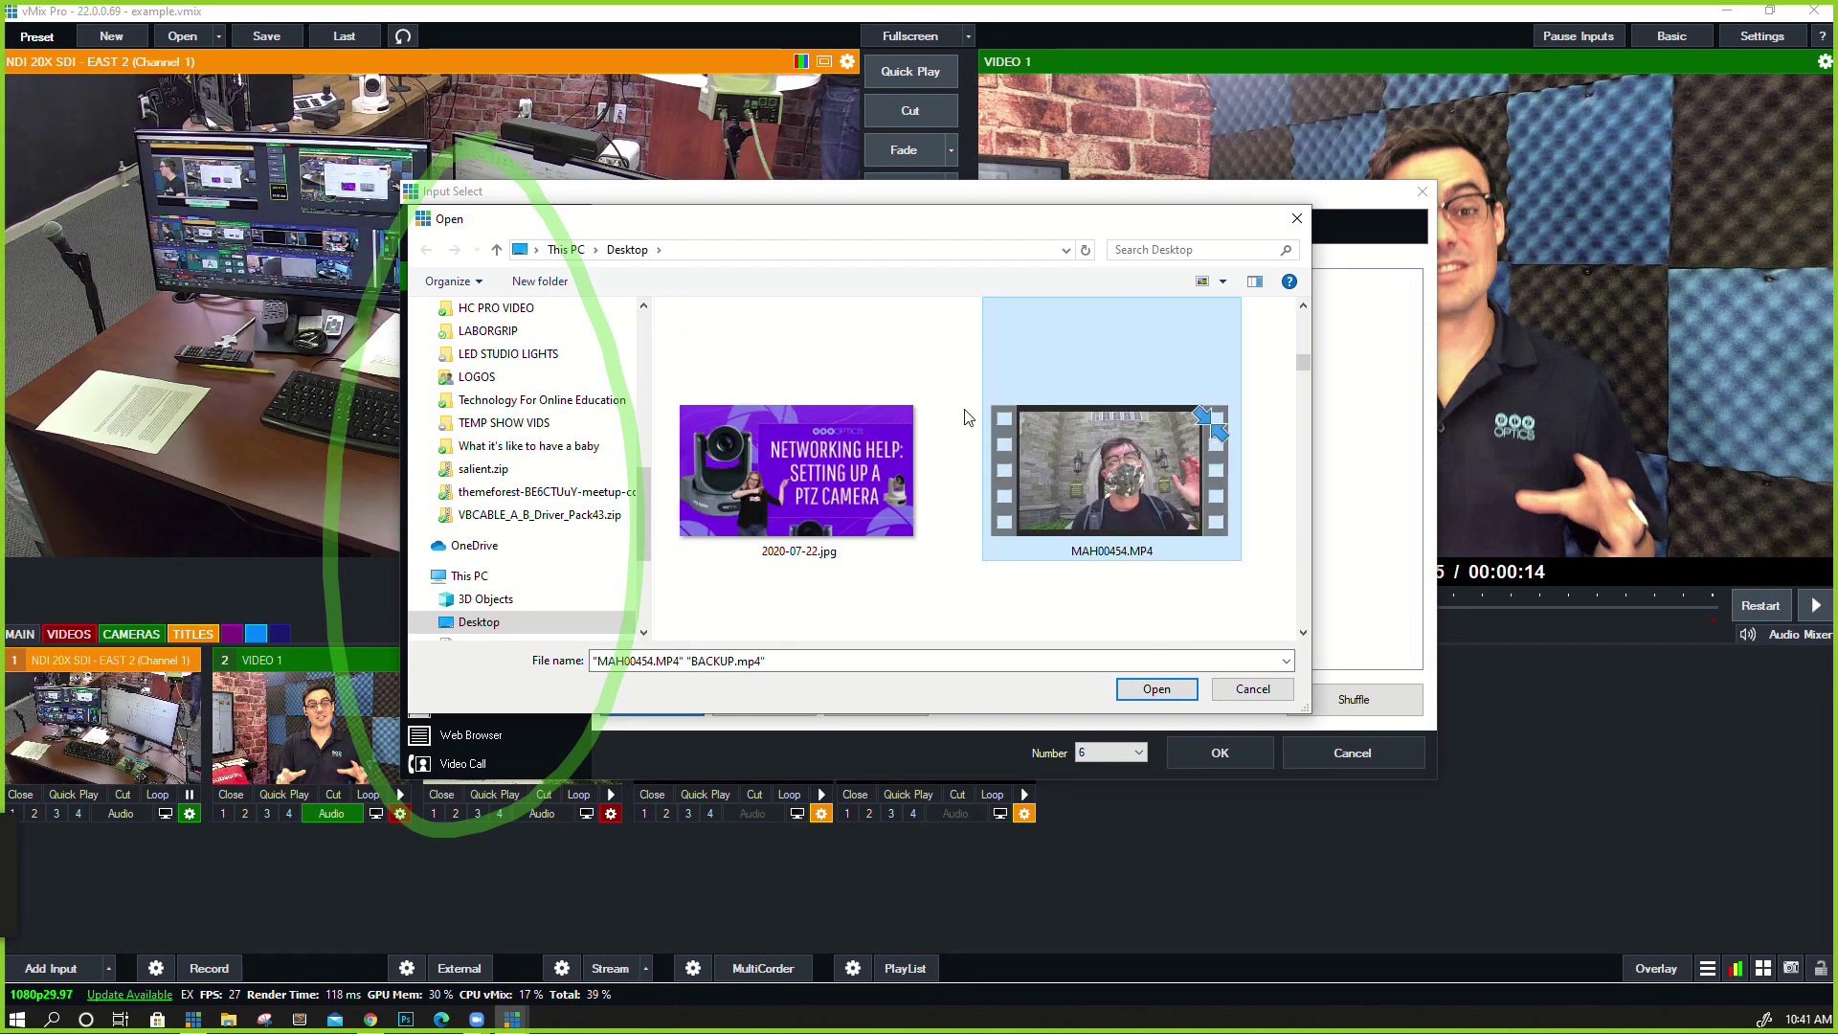
scroll(908, 453, down, 2)
ctrl+click(831, 535)
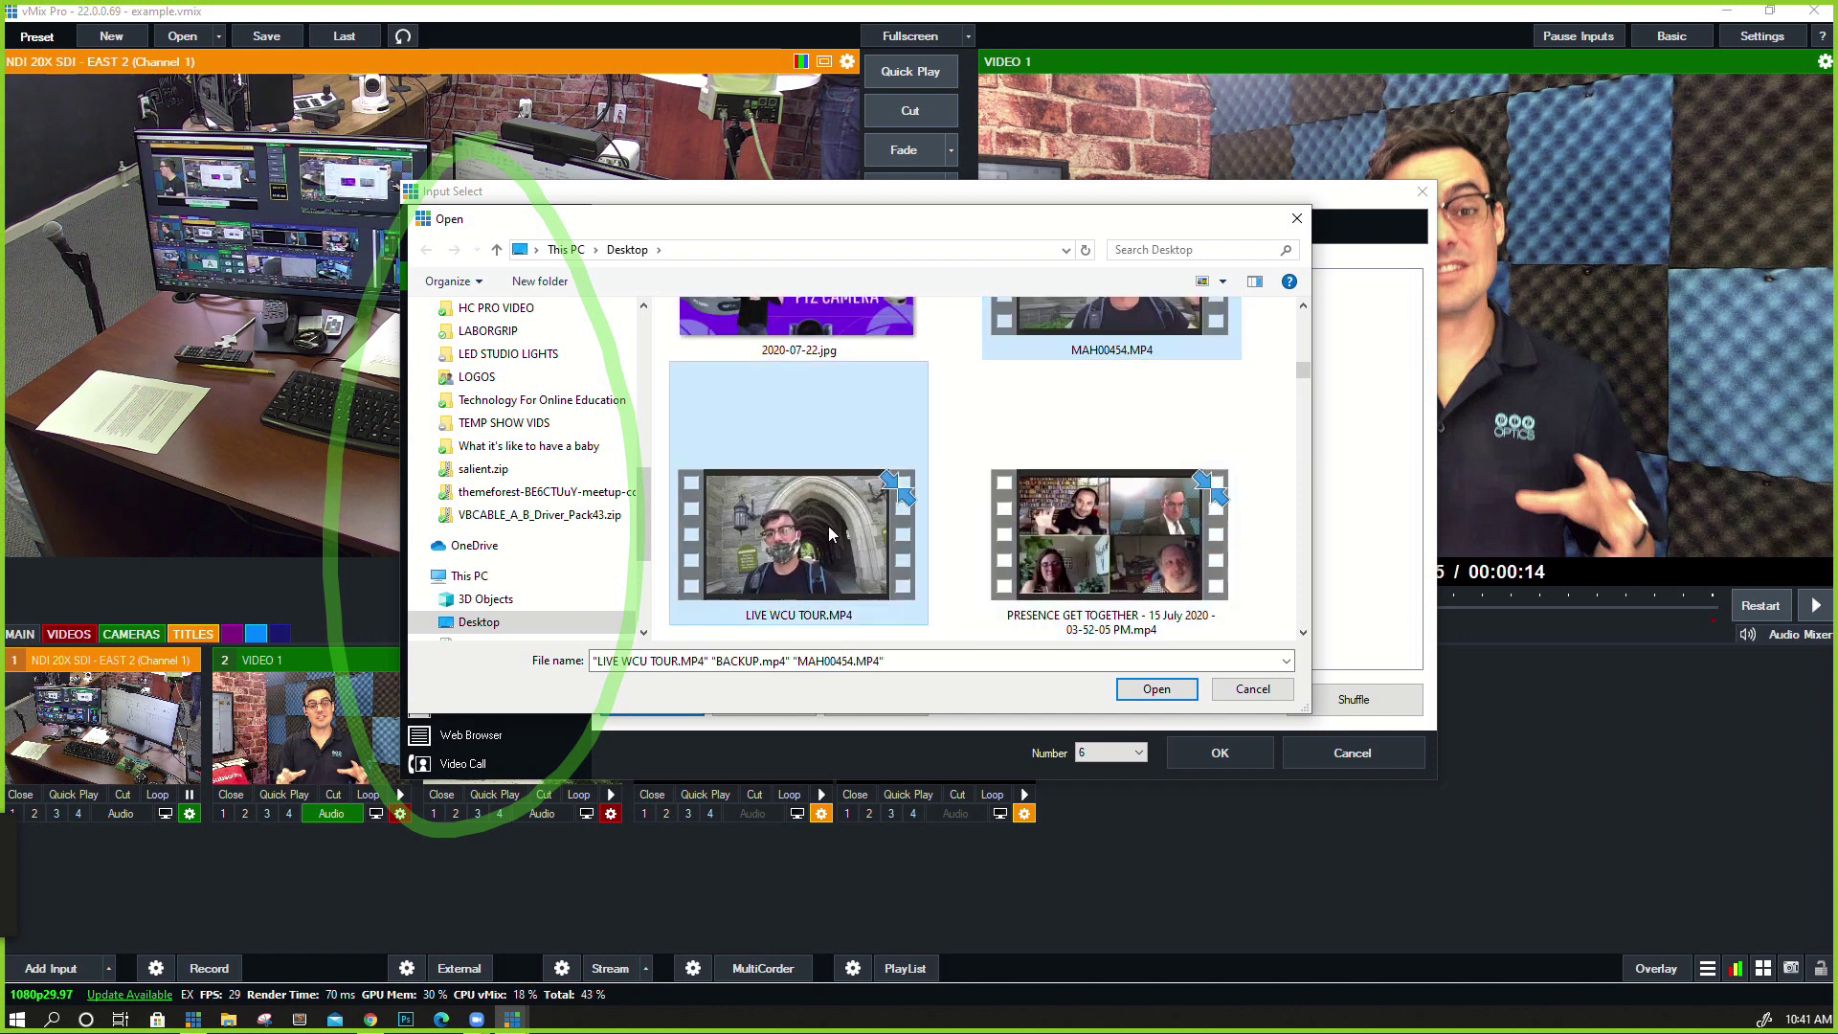
ctrl+click(1082, 526)
scroll(1088, 514, down, 3)
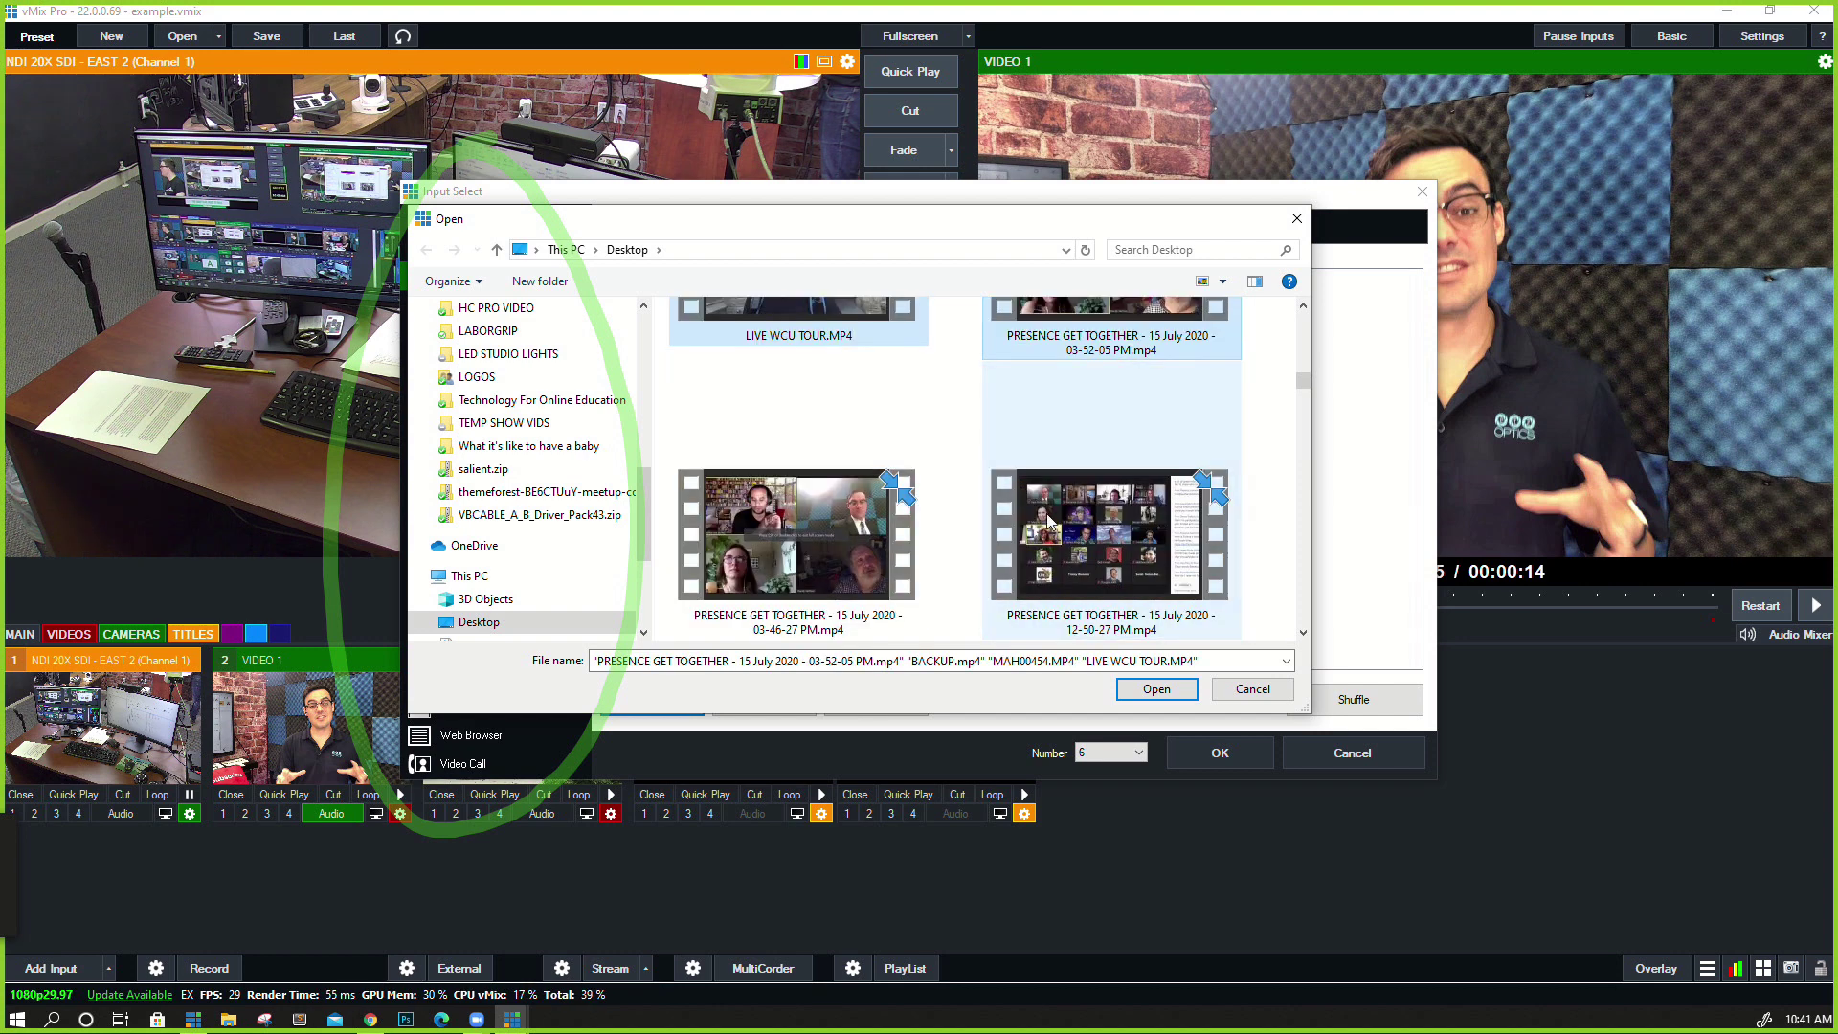
ctrl+click(1050, 522)
scroll(897, 543, down, 3)
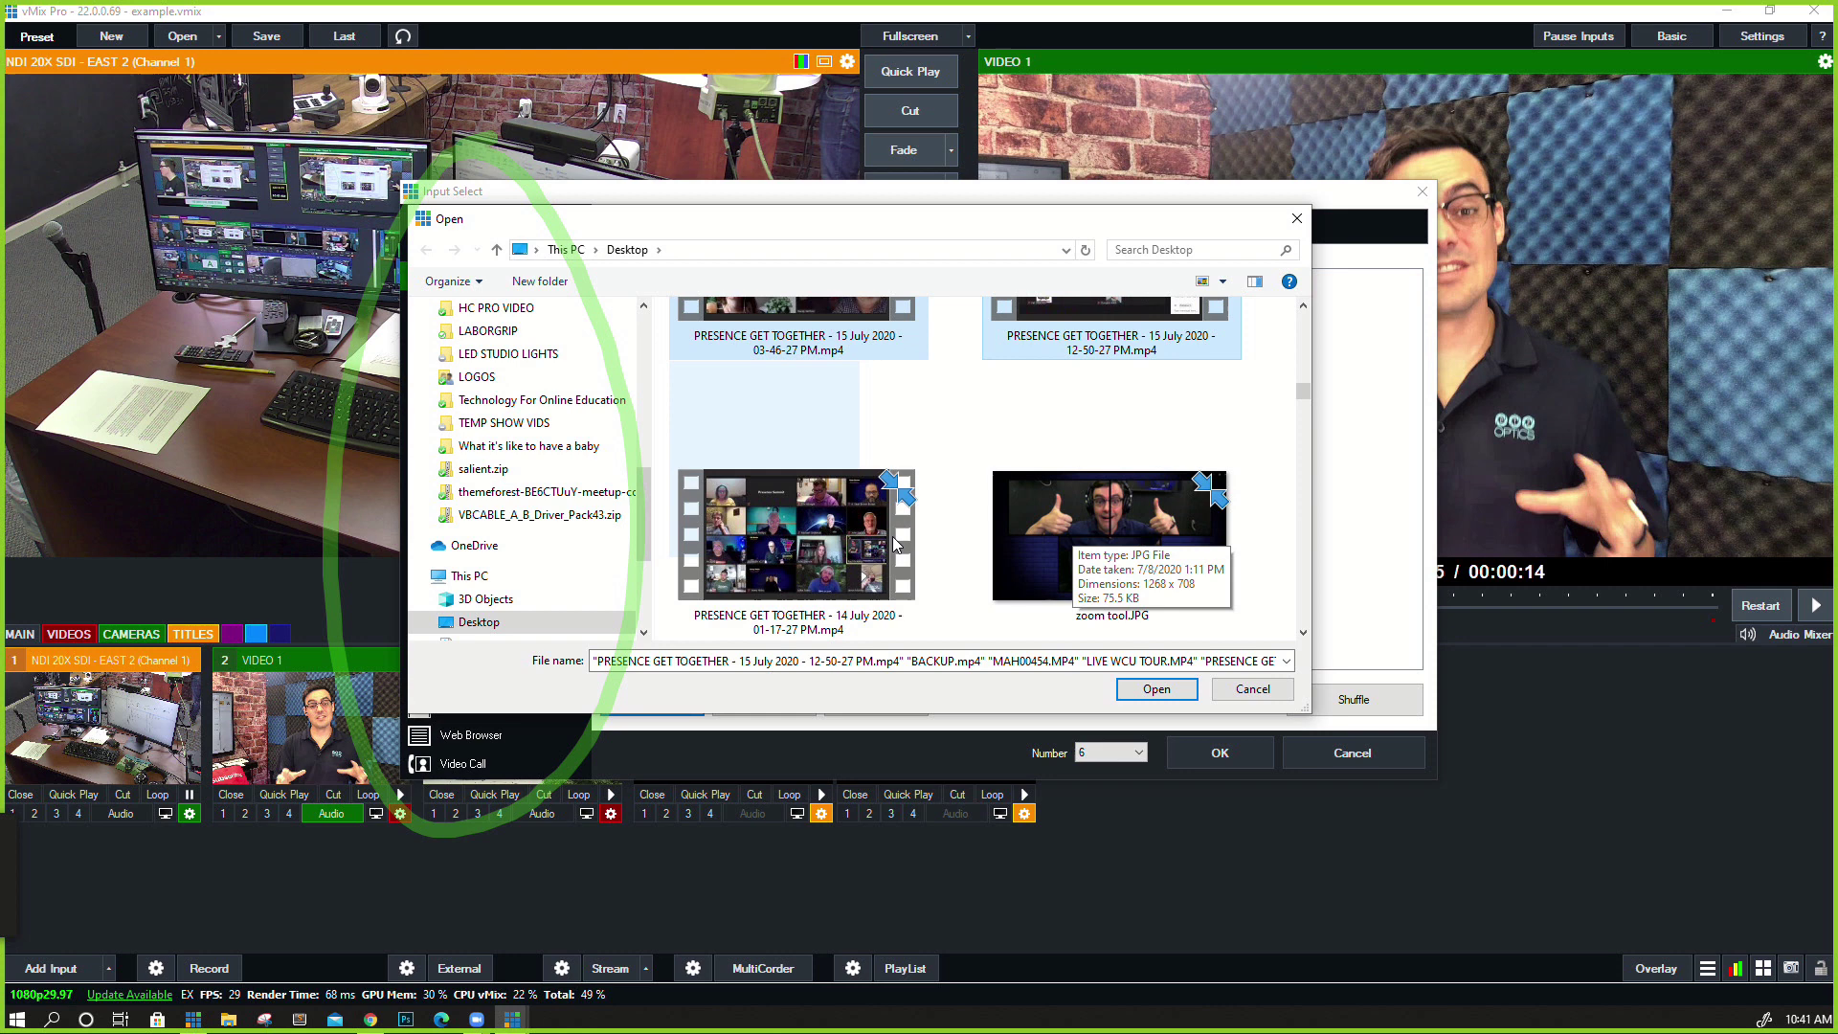
ctrl+click(895, 544)
key(Return)
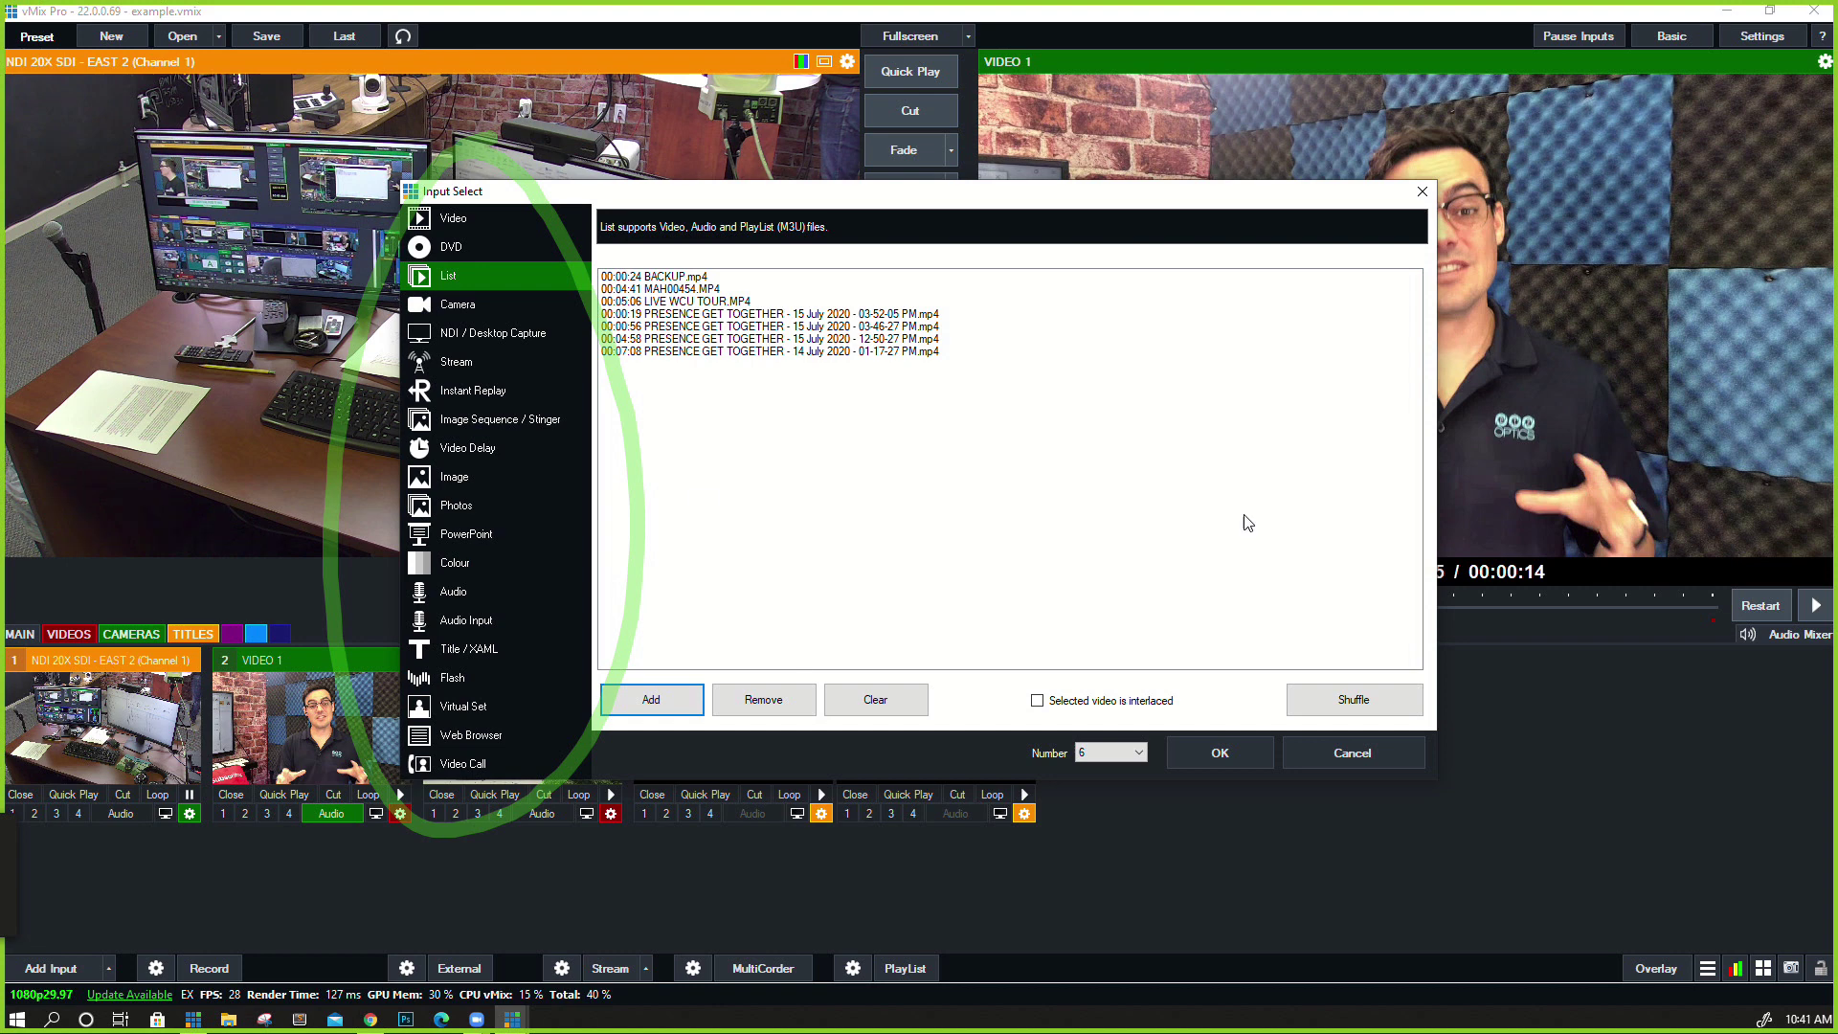
Create the list as input 6, preview it and show its playlist
click(1213, 754)
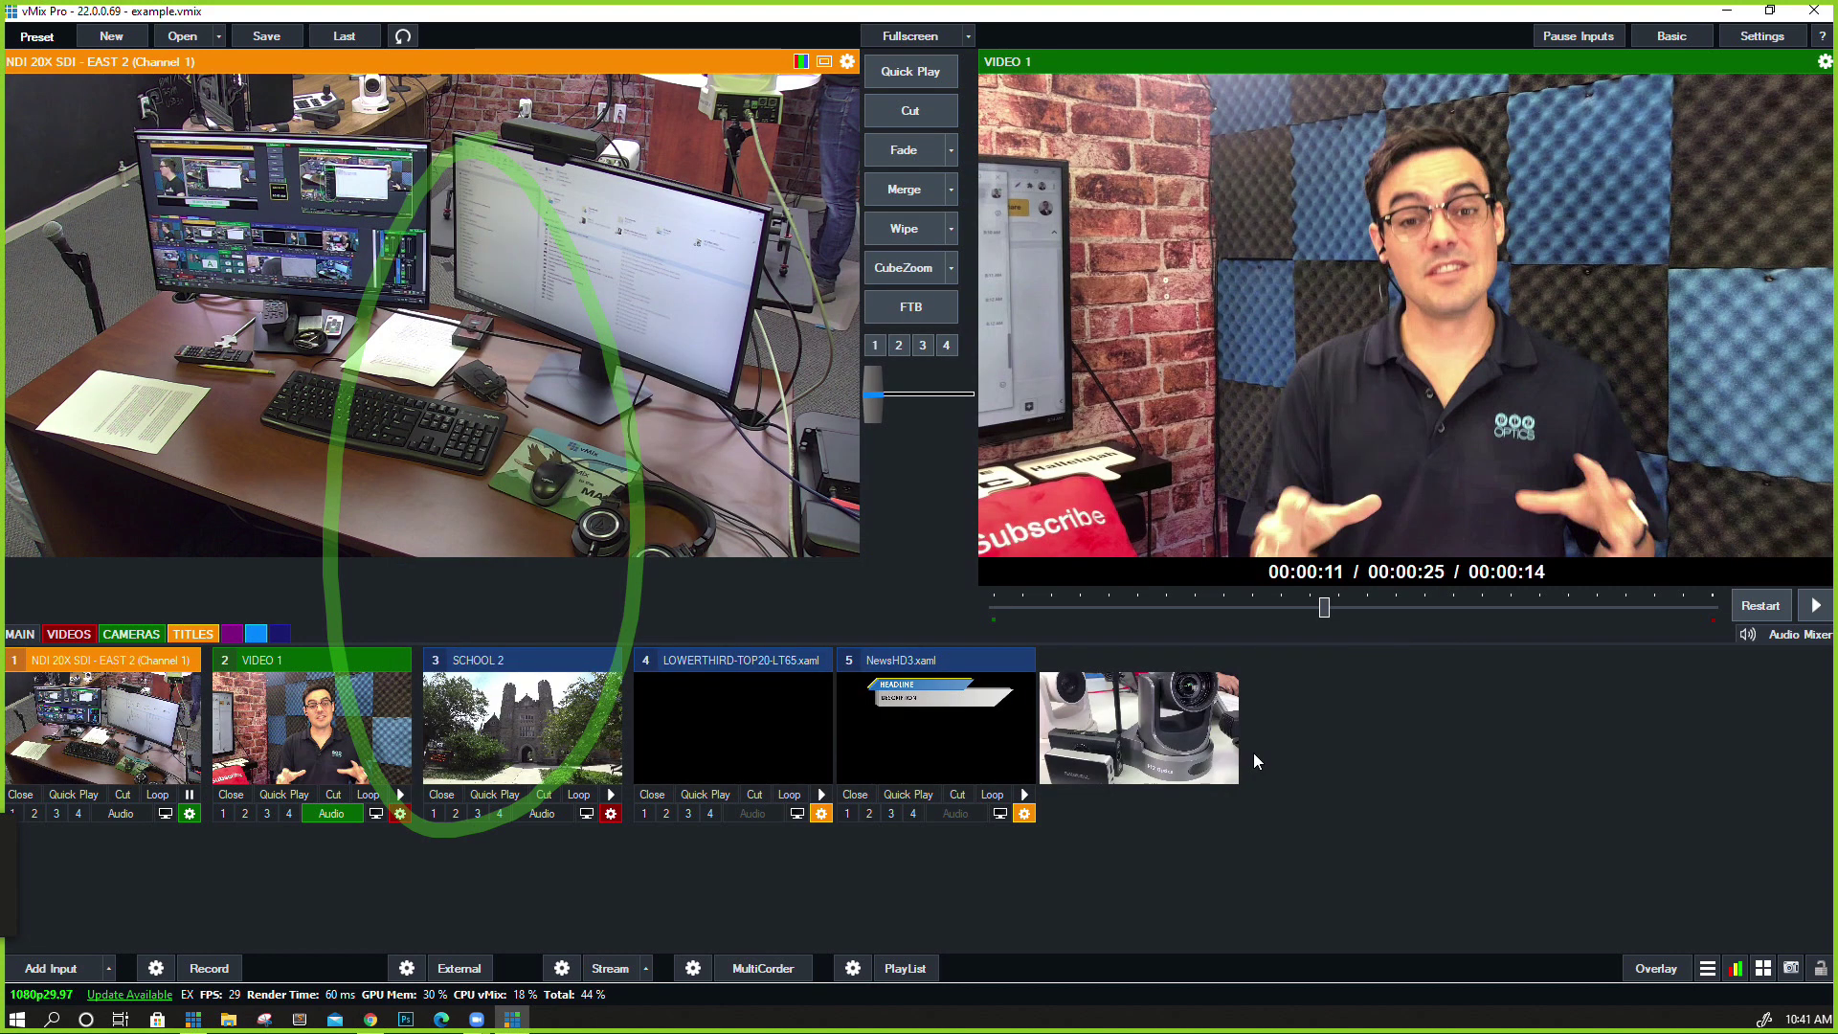
click(1210, 703)
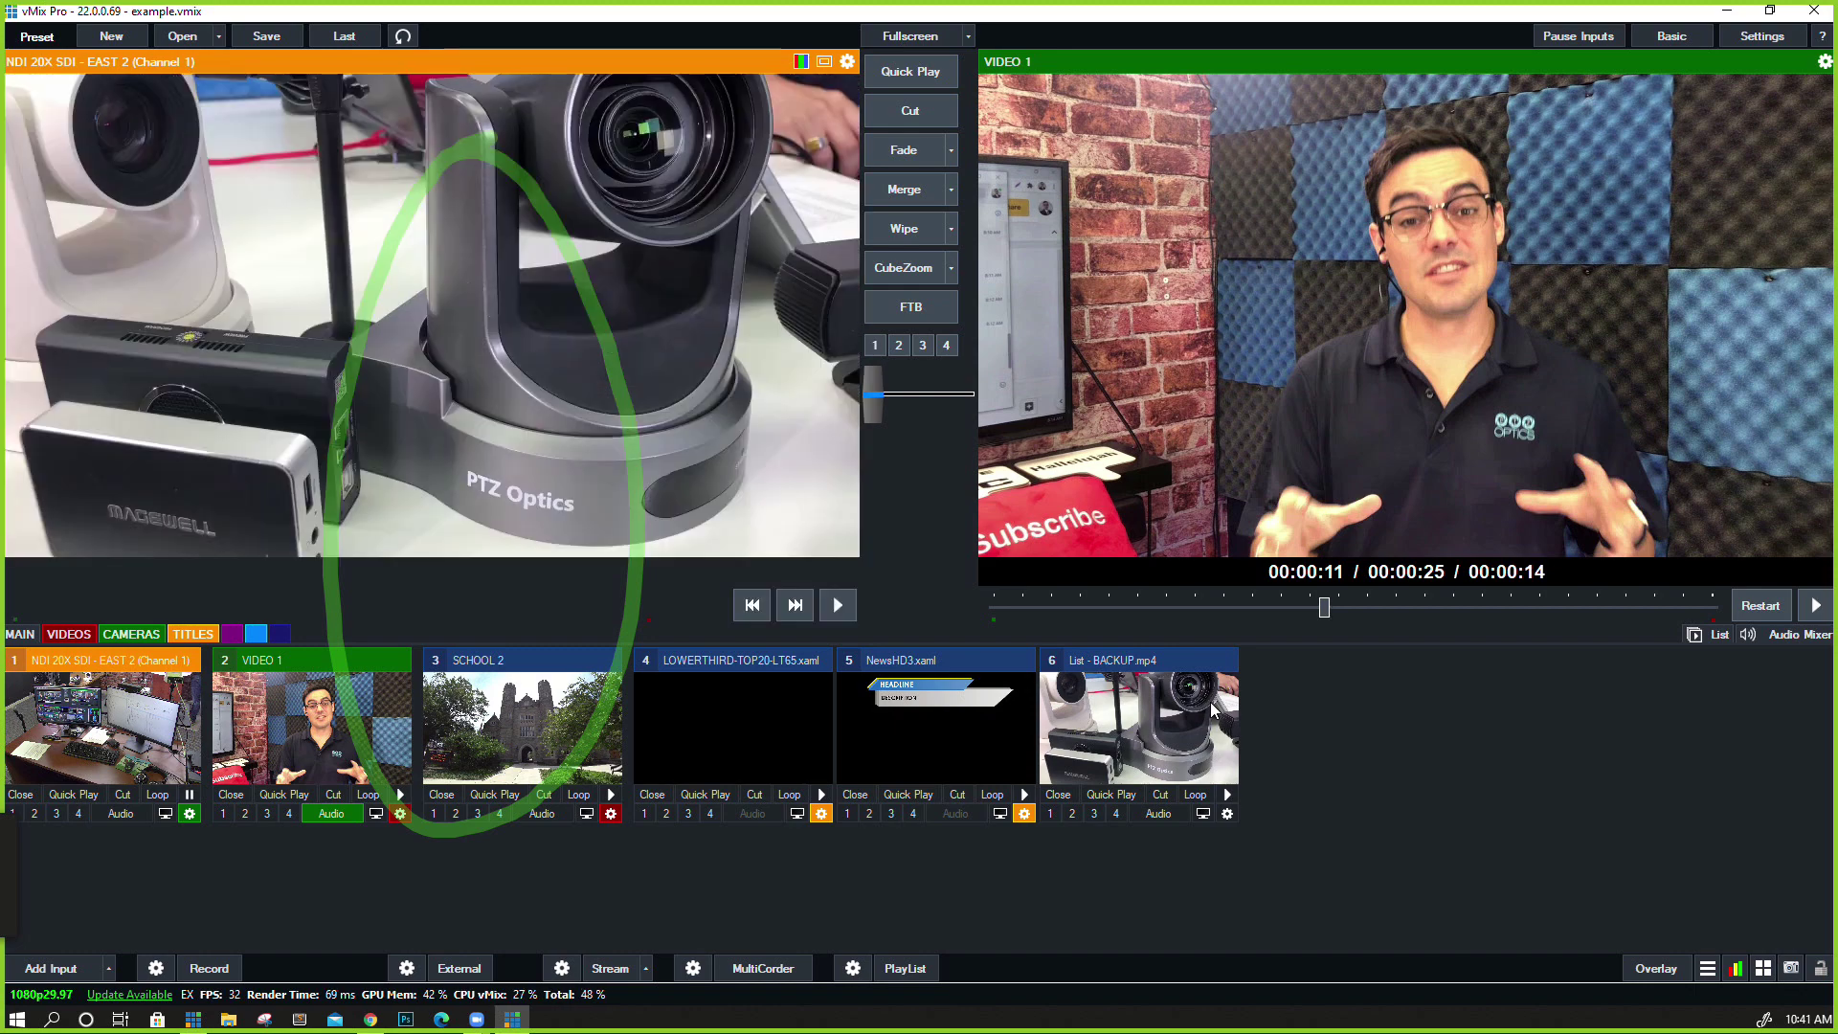
click(1719, 634)
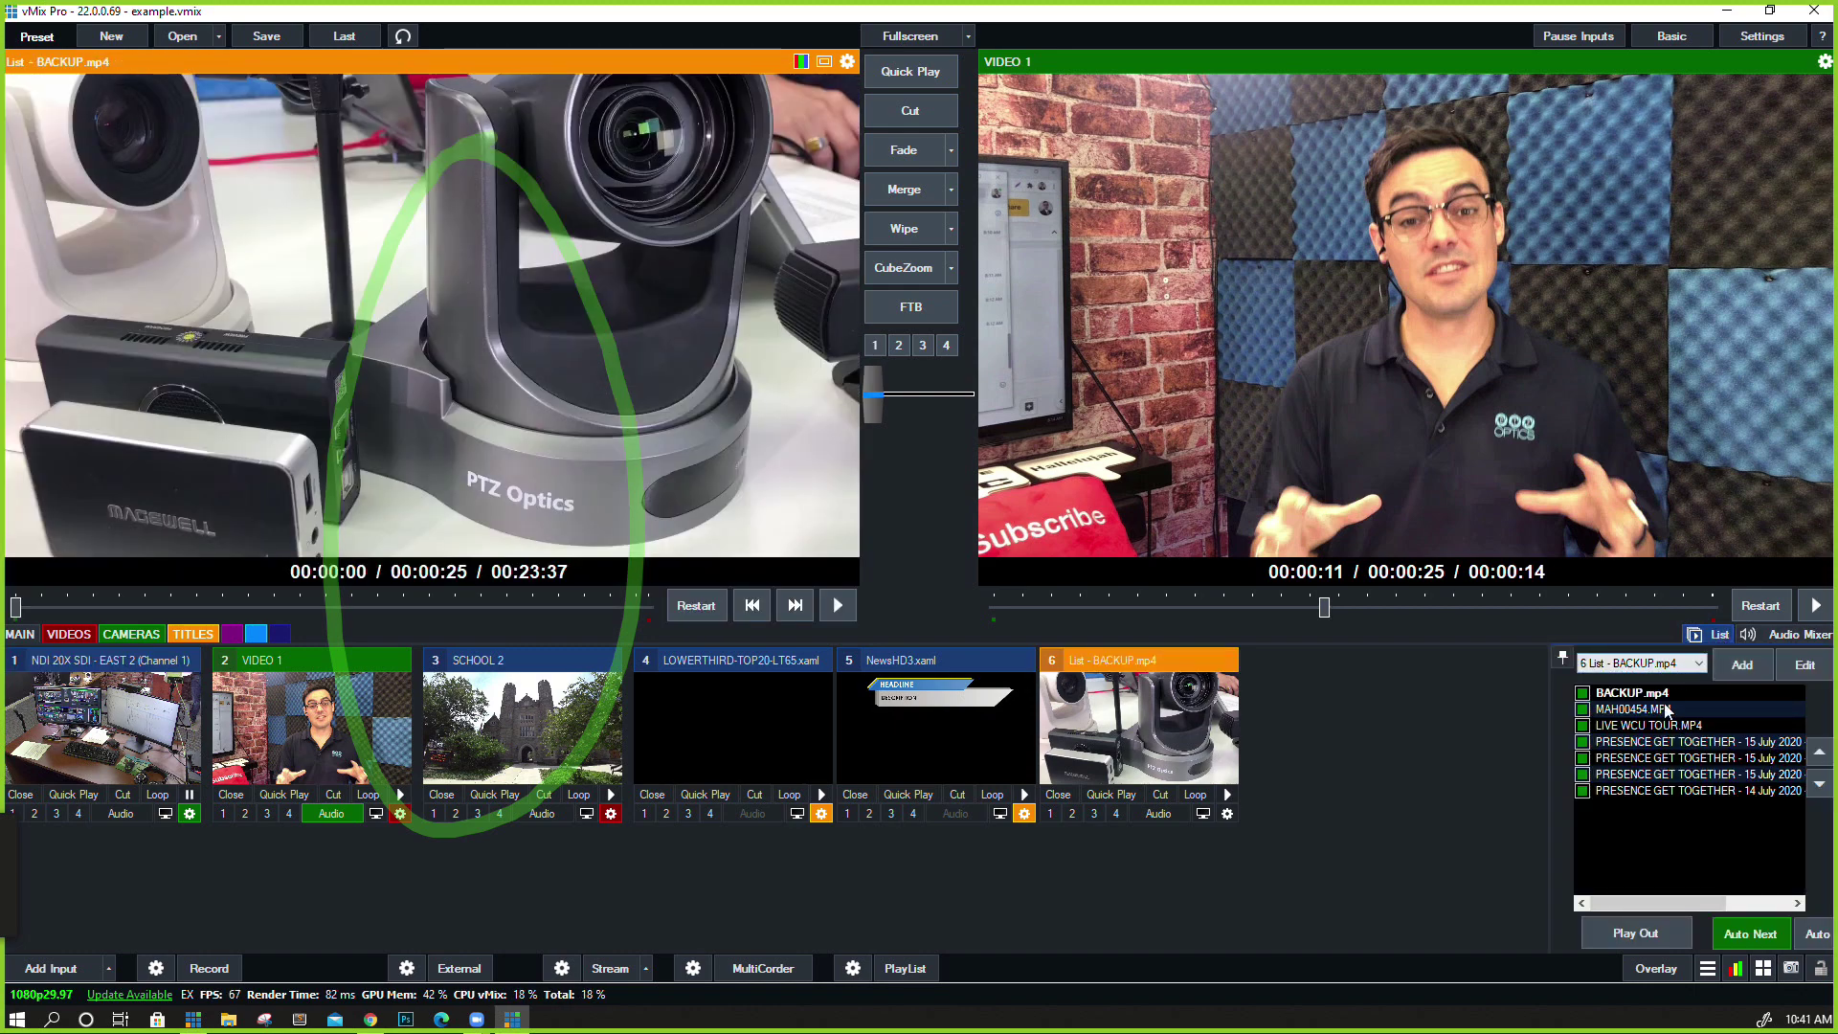
Switch the list to LIVE WCU TOUR.MP4, then to the PRESENCE GET TOGETHER clip, and begin another input
click(1670, 724)
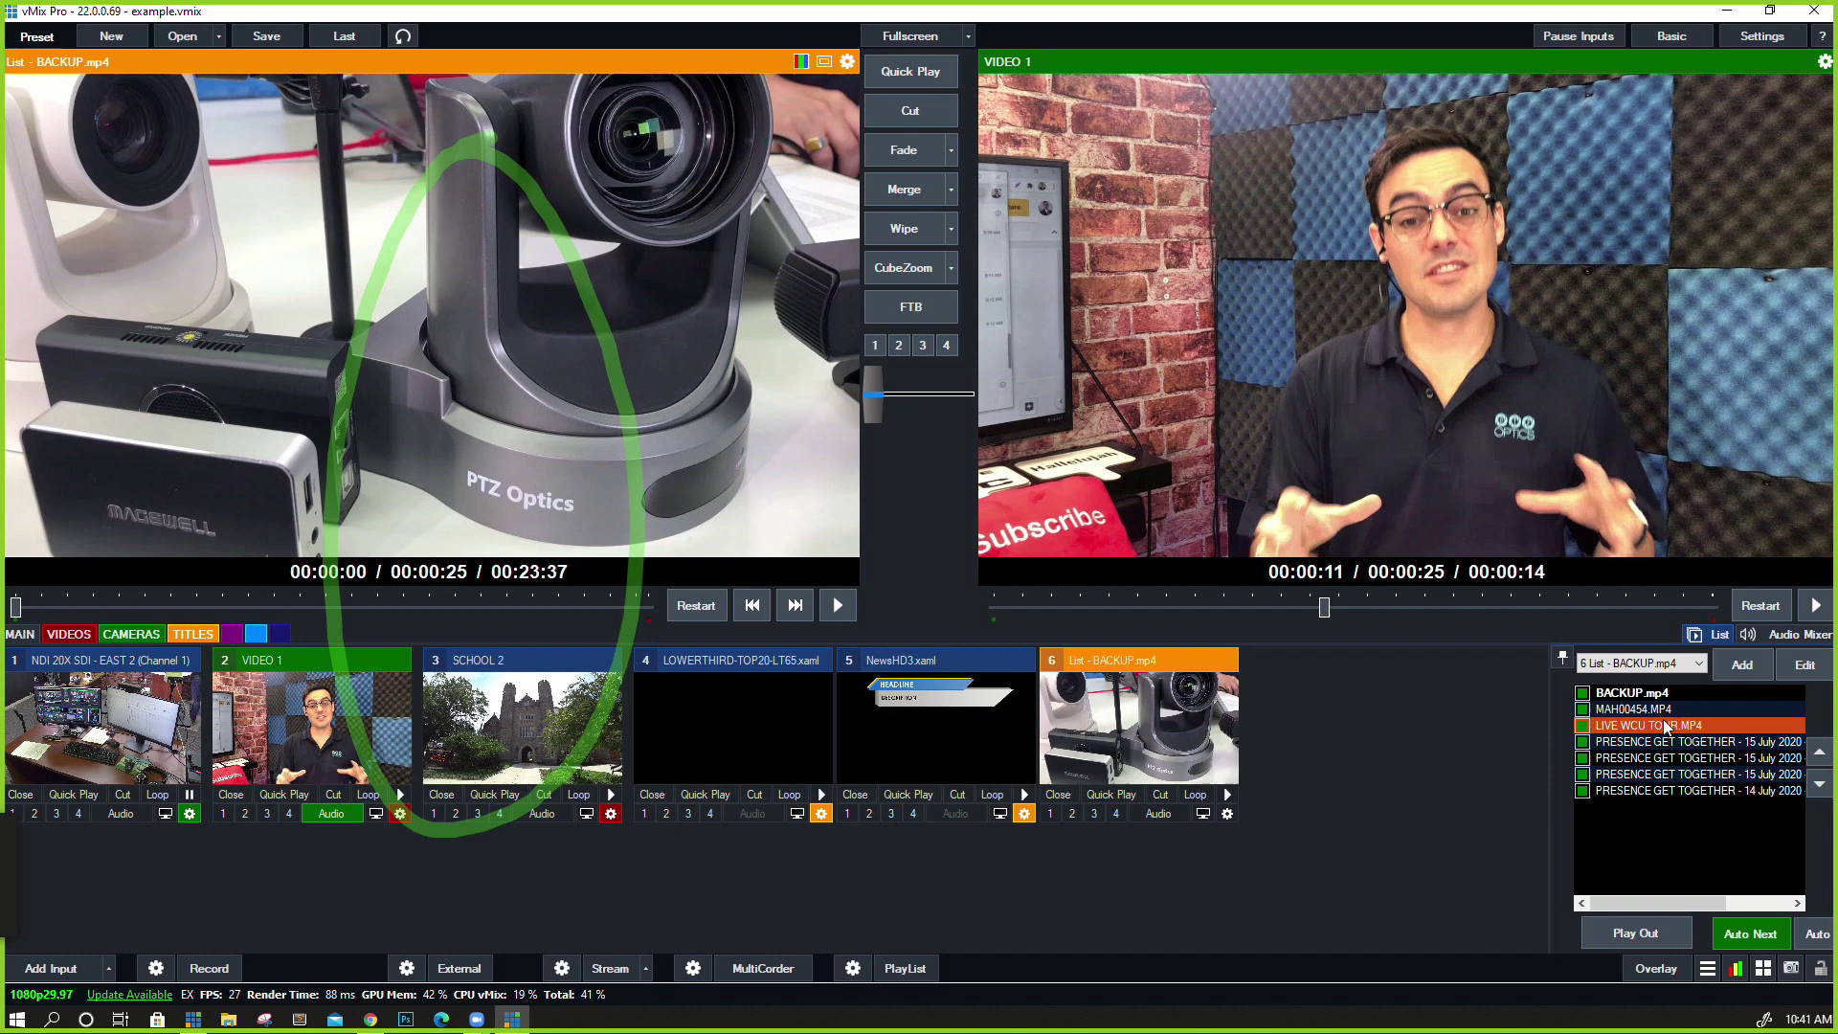
double_click(1666, 727)
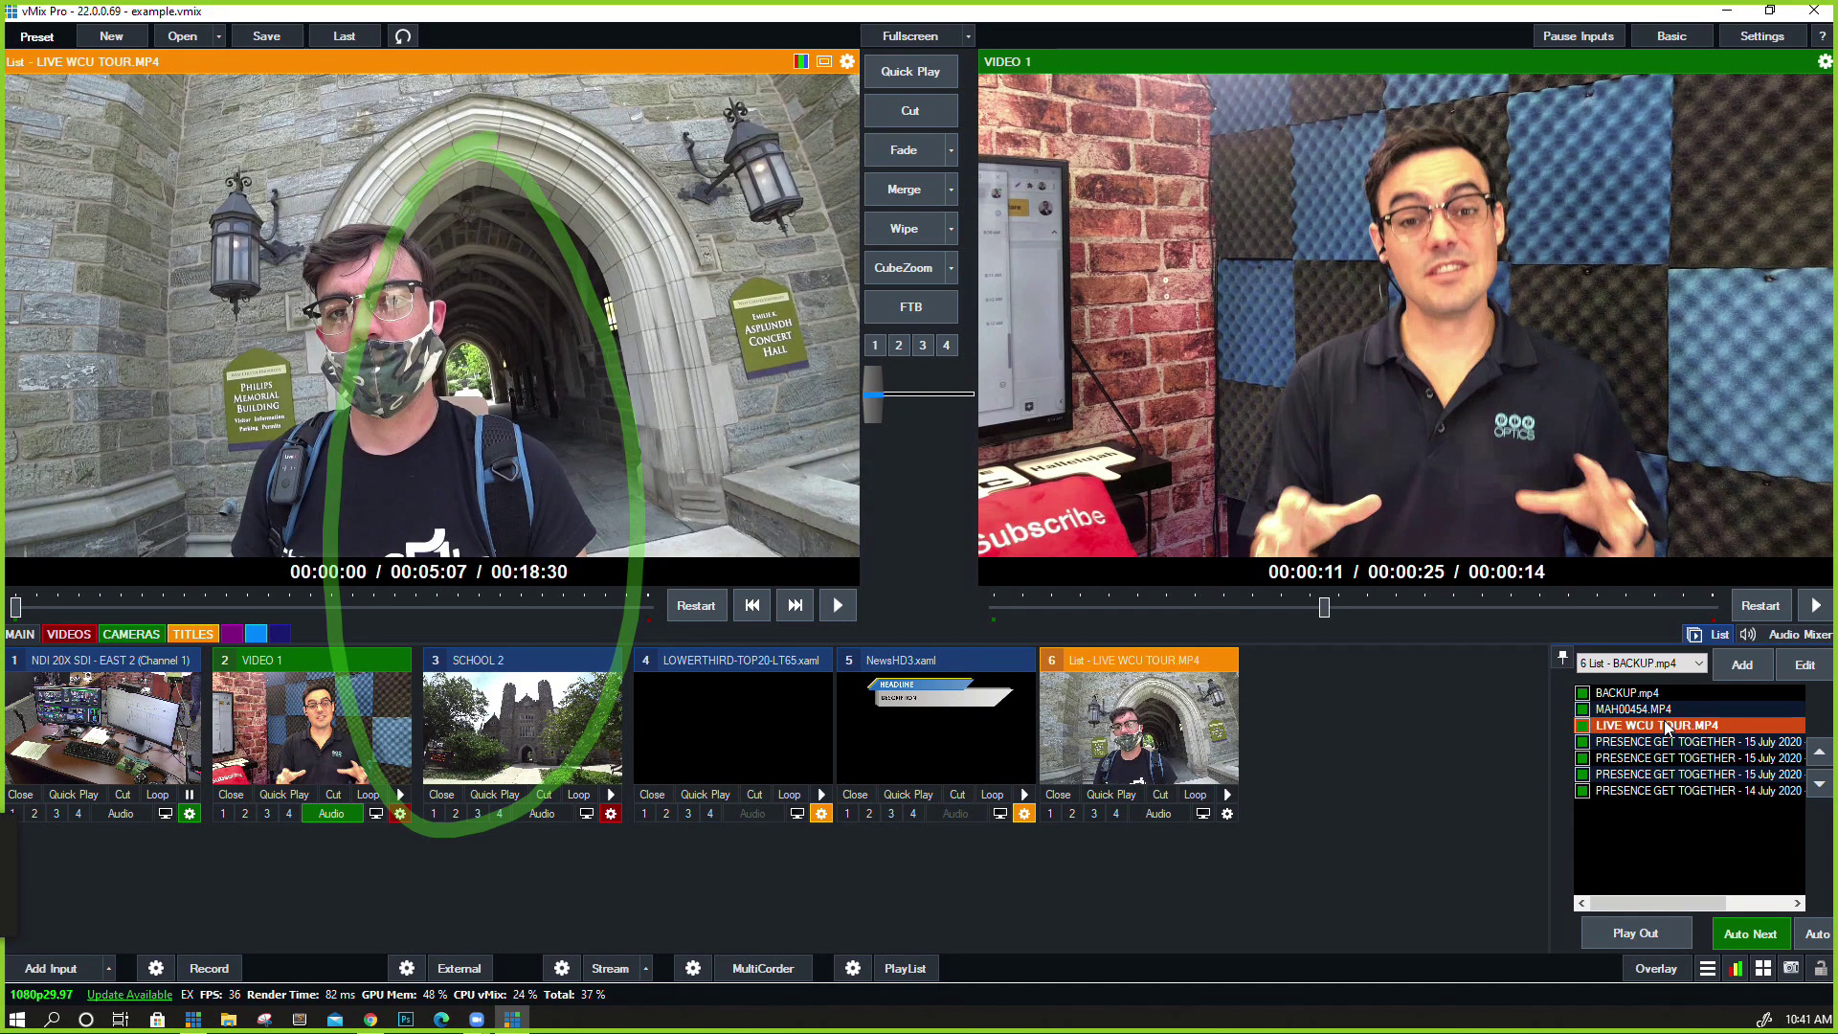
double_click(1667, 743)
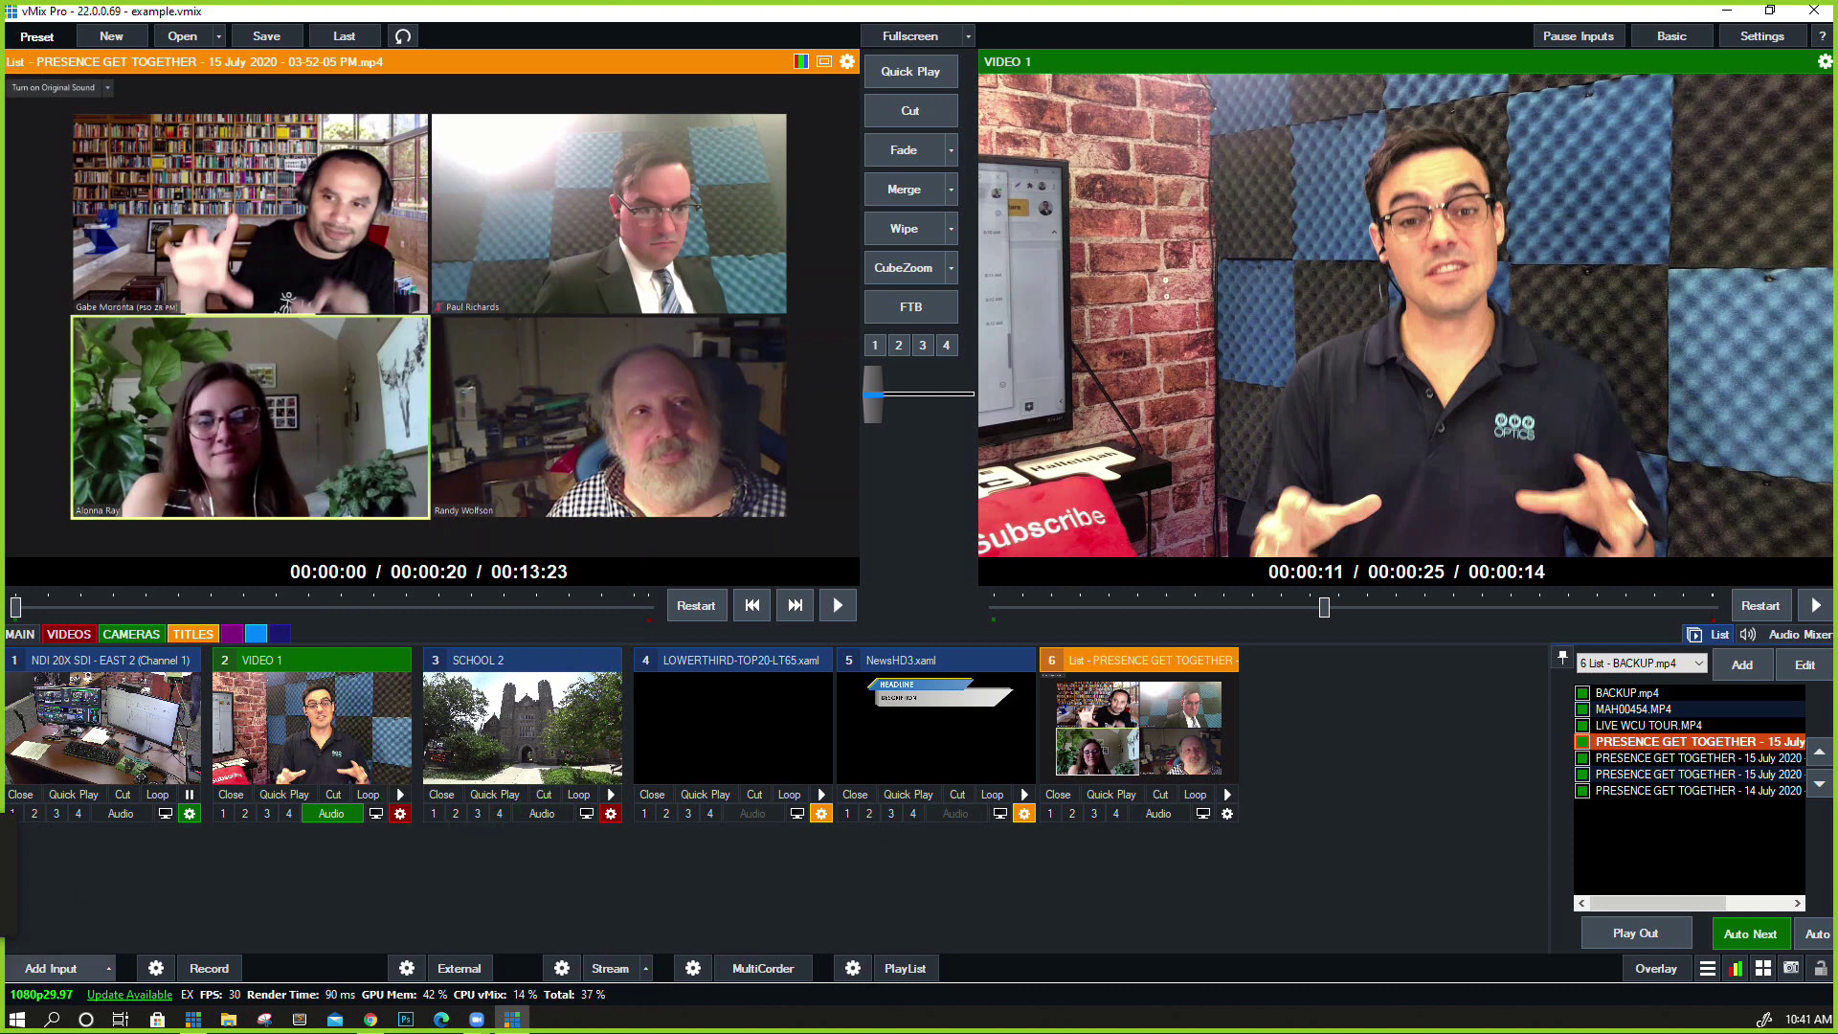
double_click(612, 716)
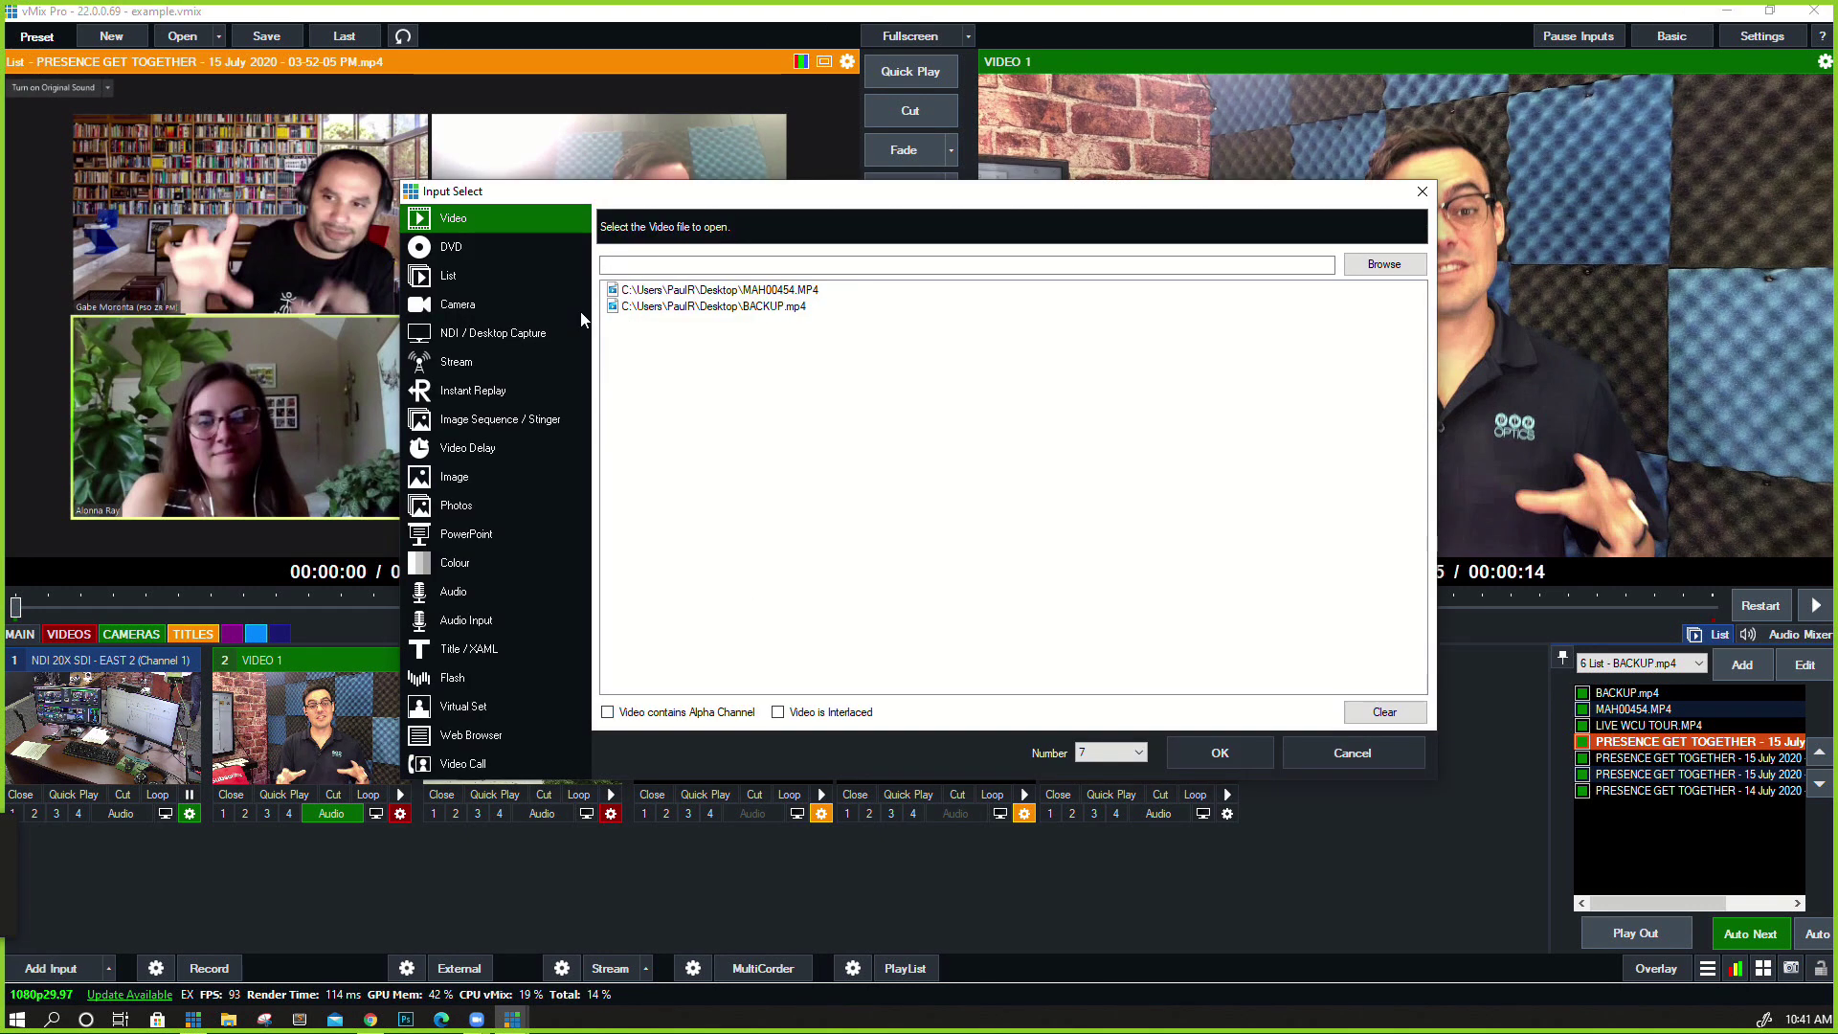
Choose Camera as the input type with the PTZOptics camera as its source
click(565, 298)
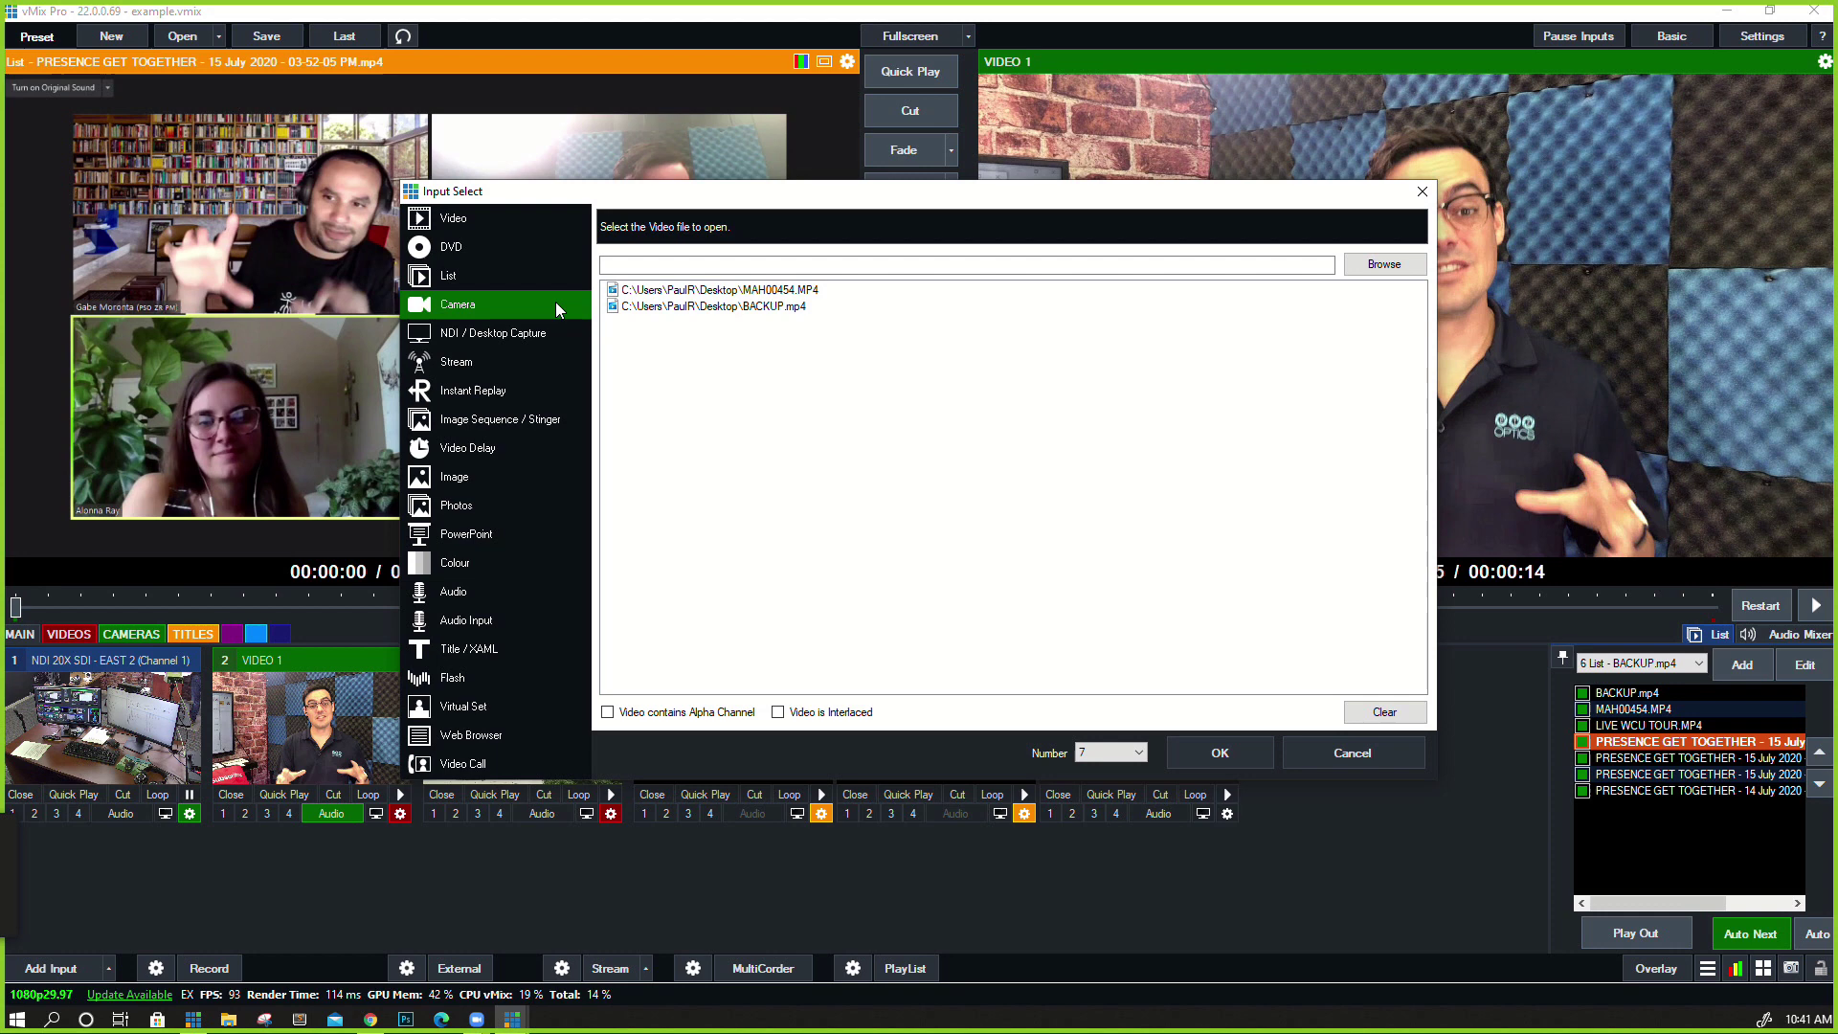
click(780, 219)
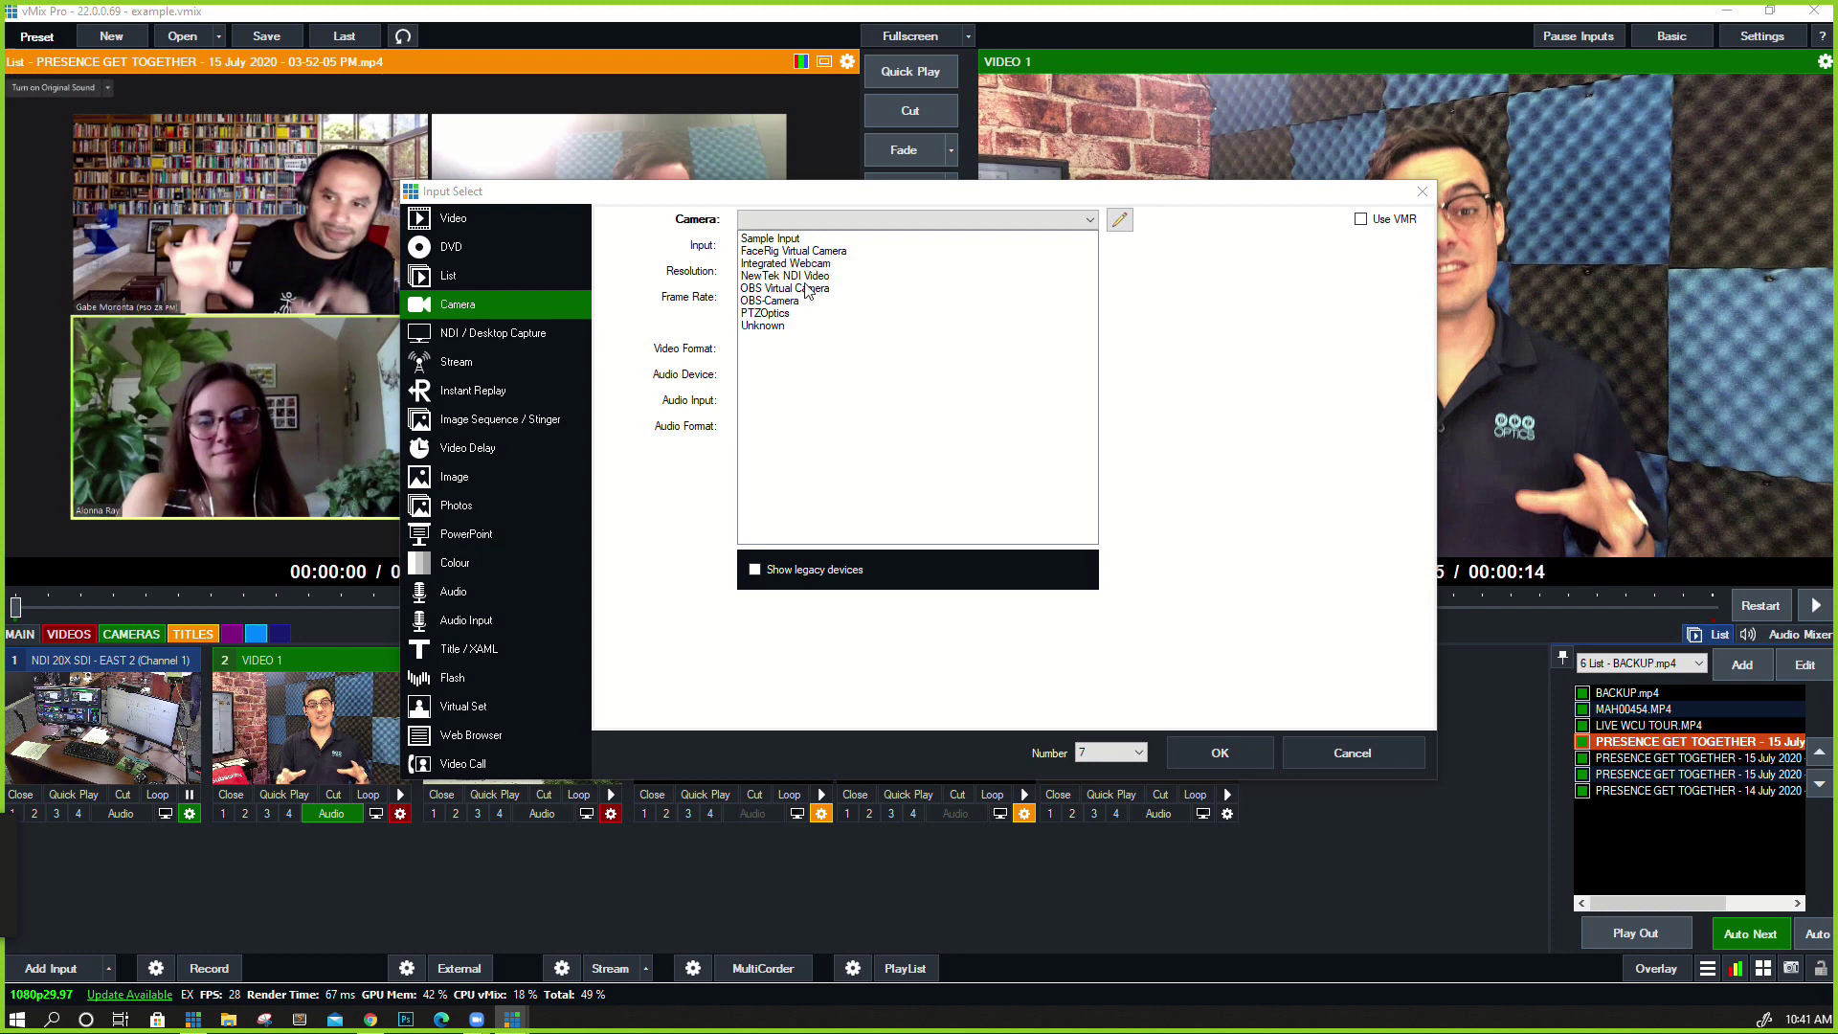
click(1339, 337)
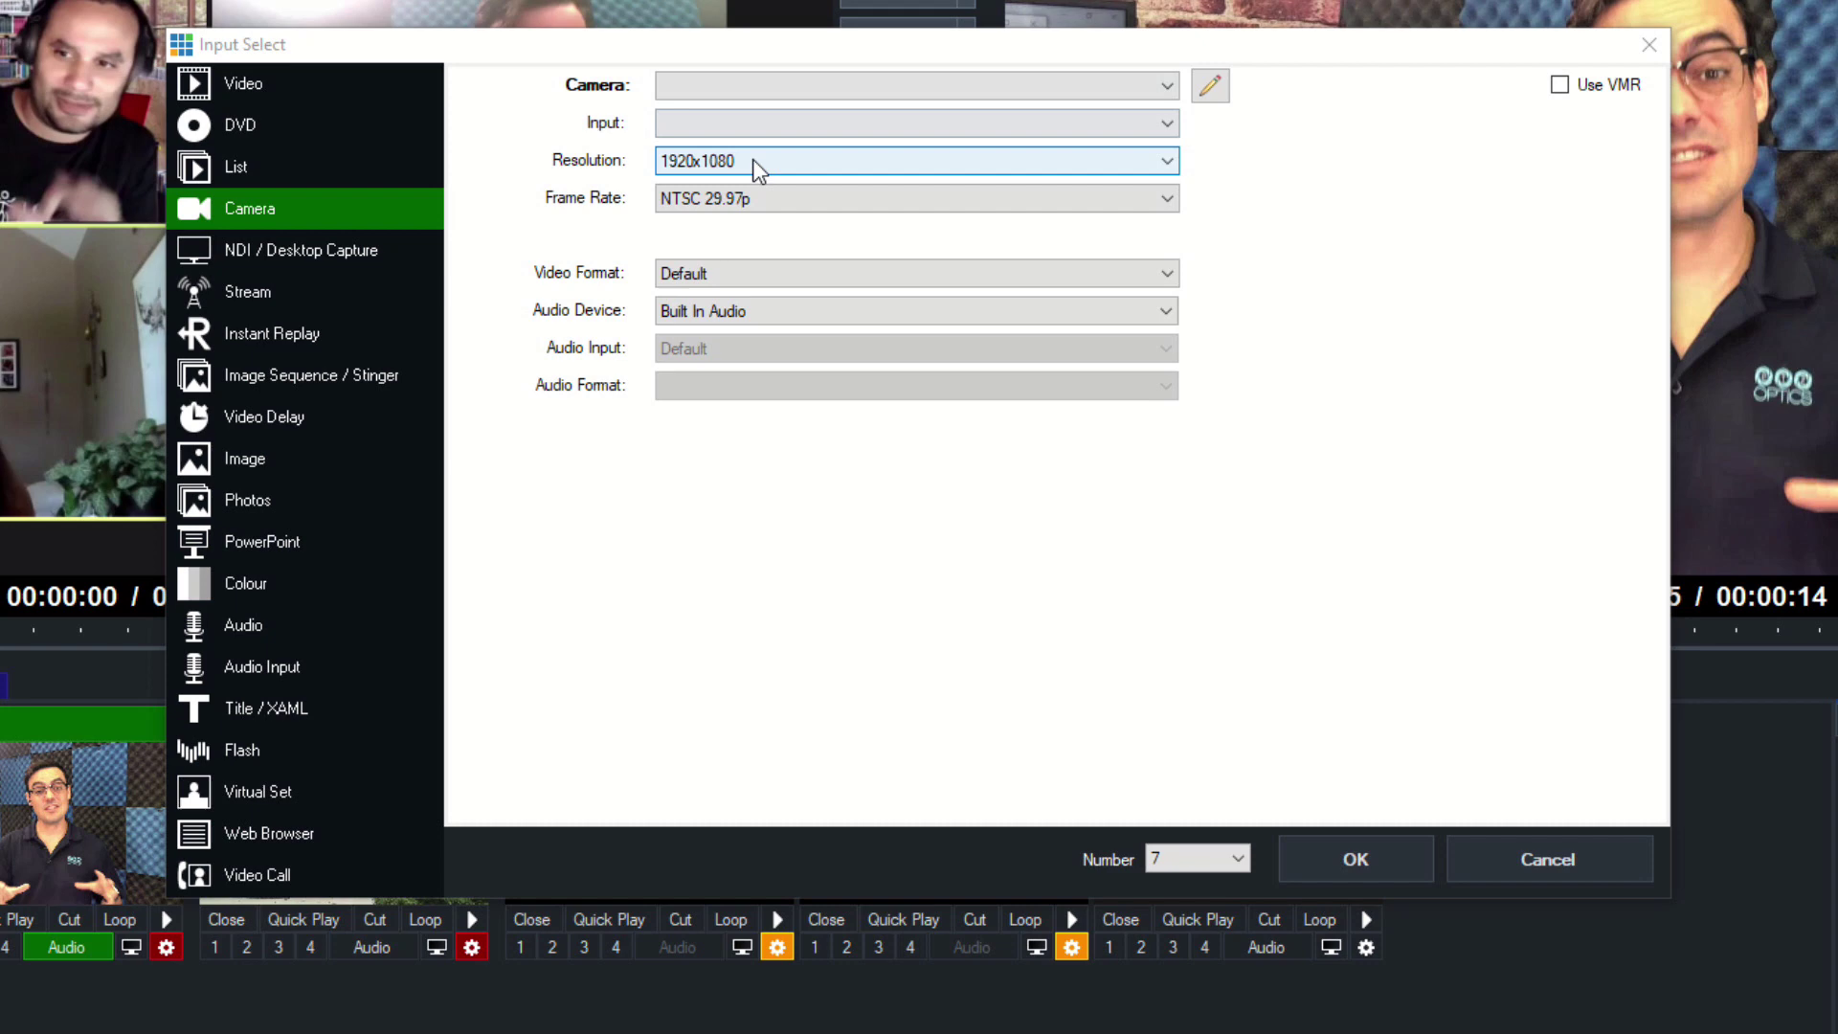
click(789, 129)
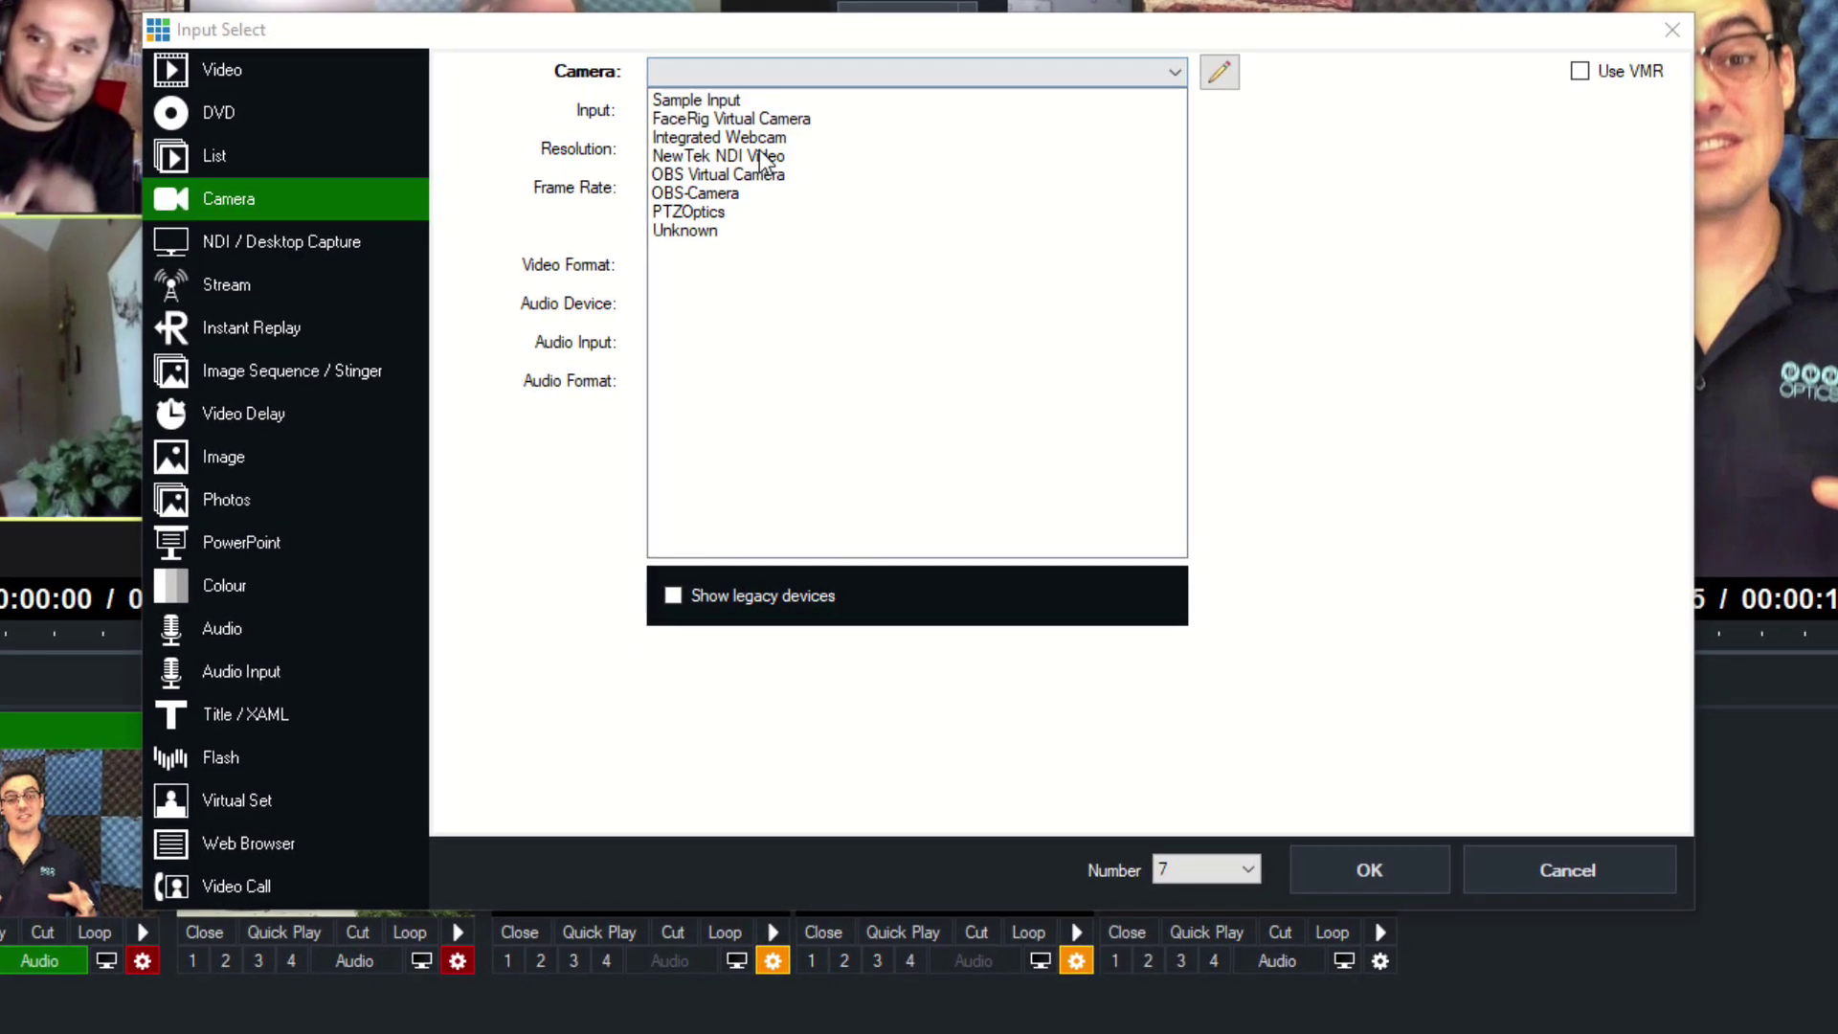
click(733, 212)
Set capture to 1280x720 at NTSC 29.97p with the audio device set to None
click(744, 157)
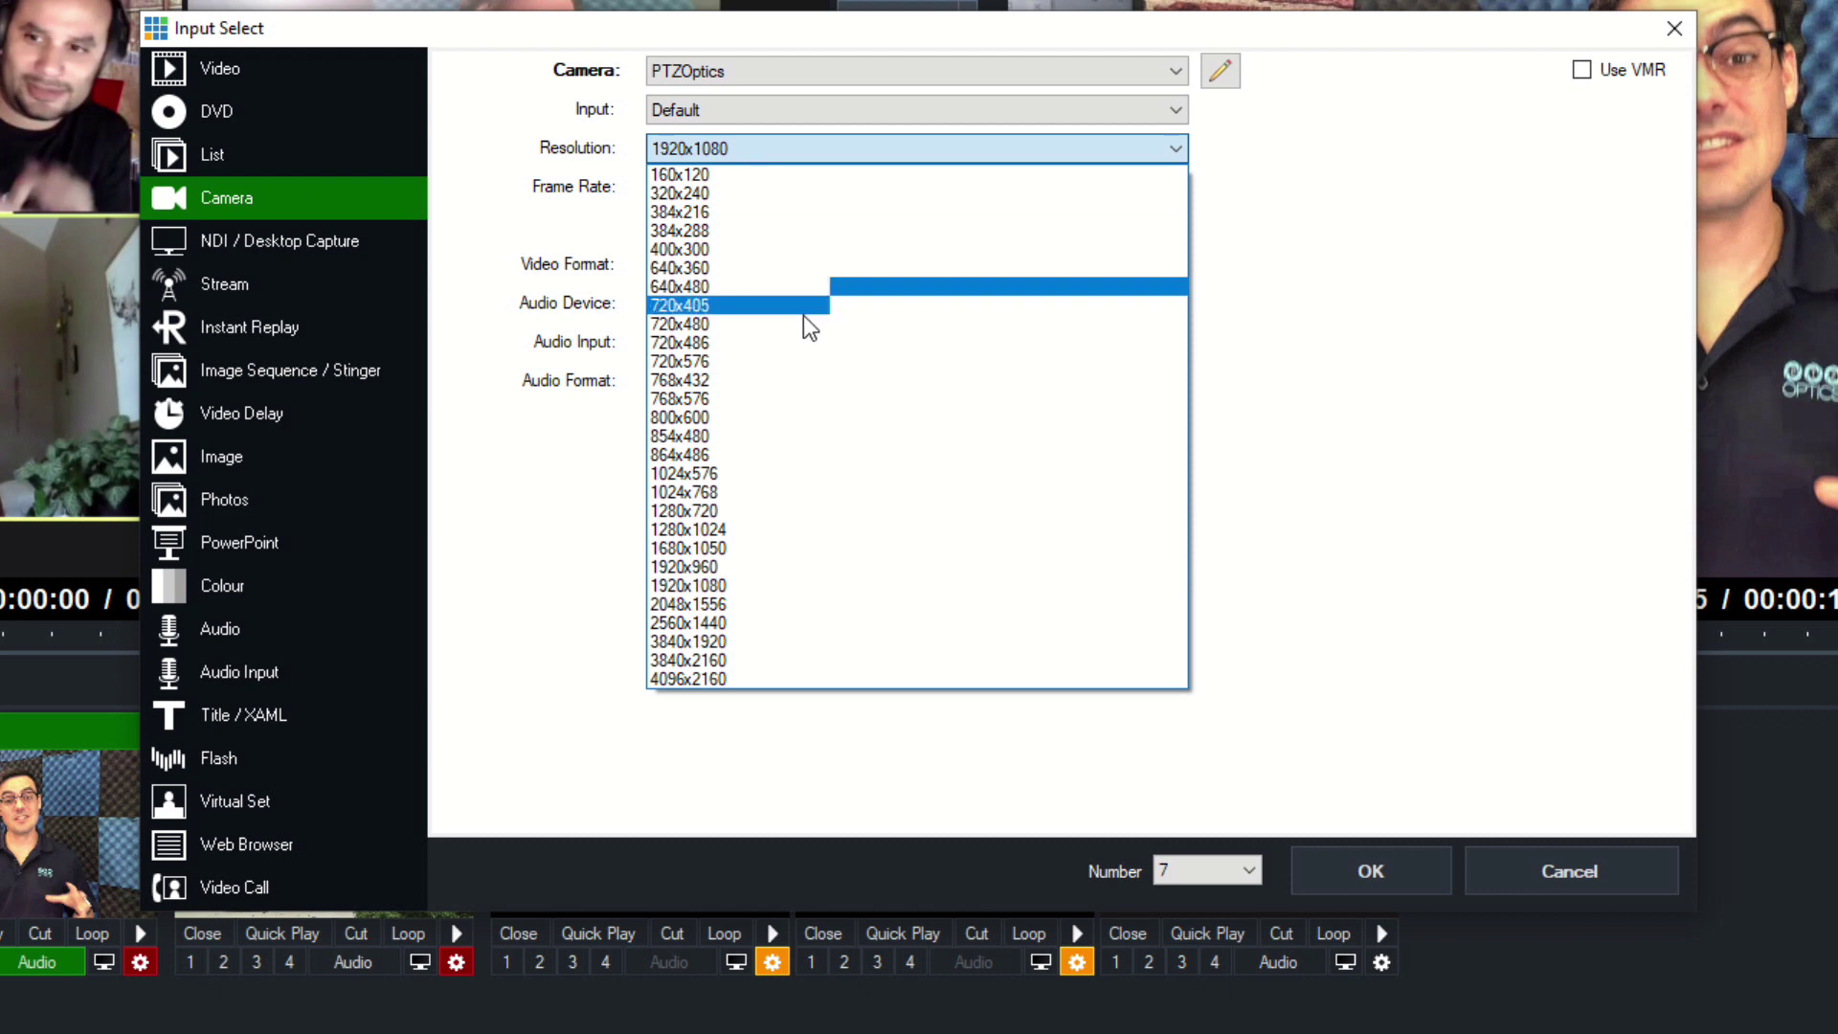
click(1027, 519)
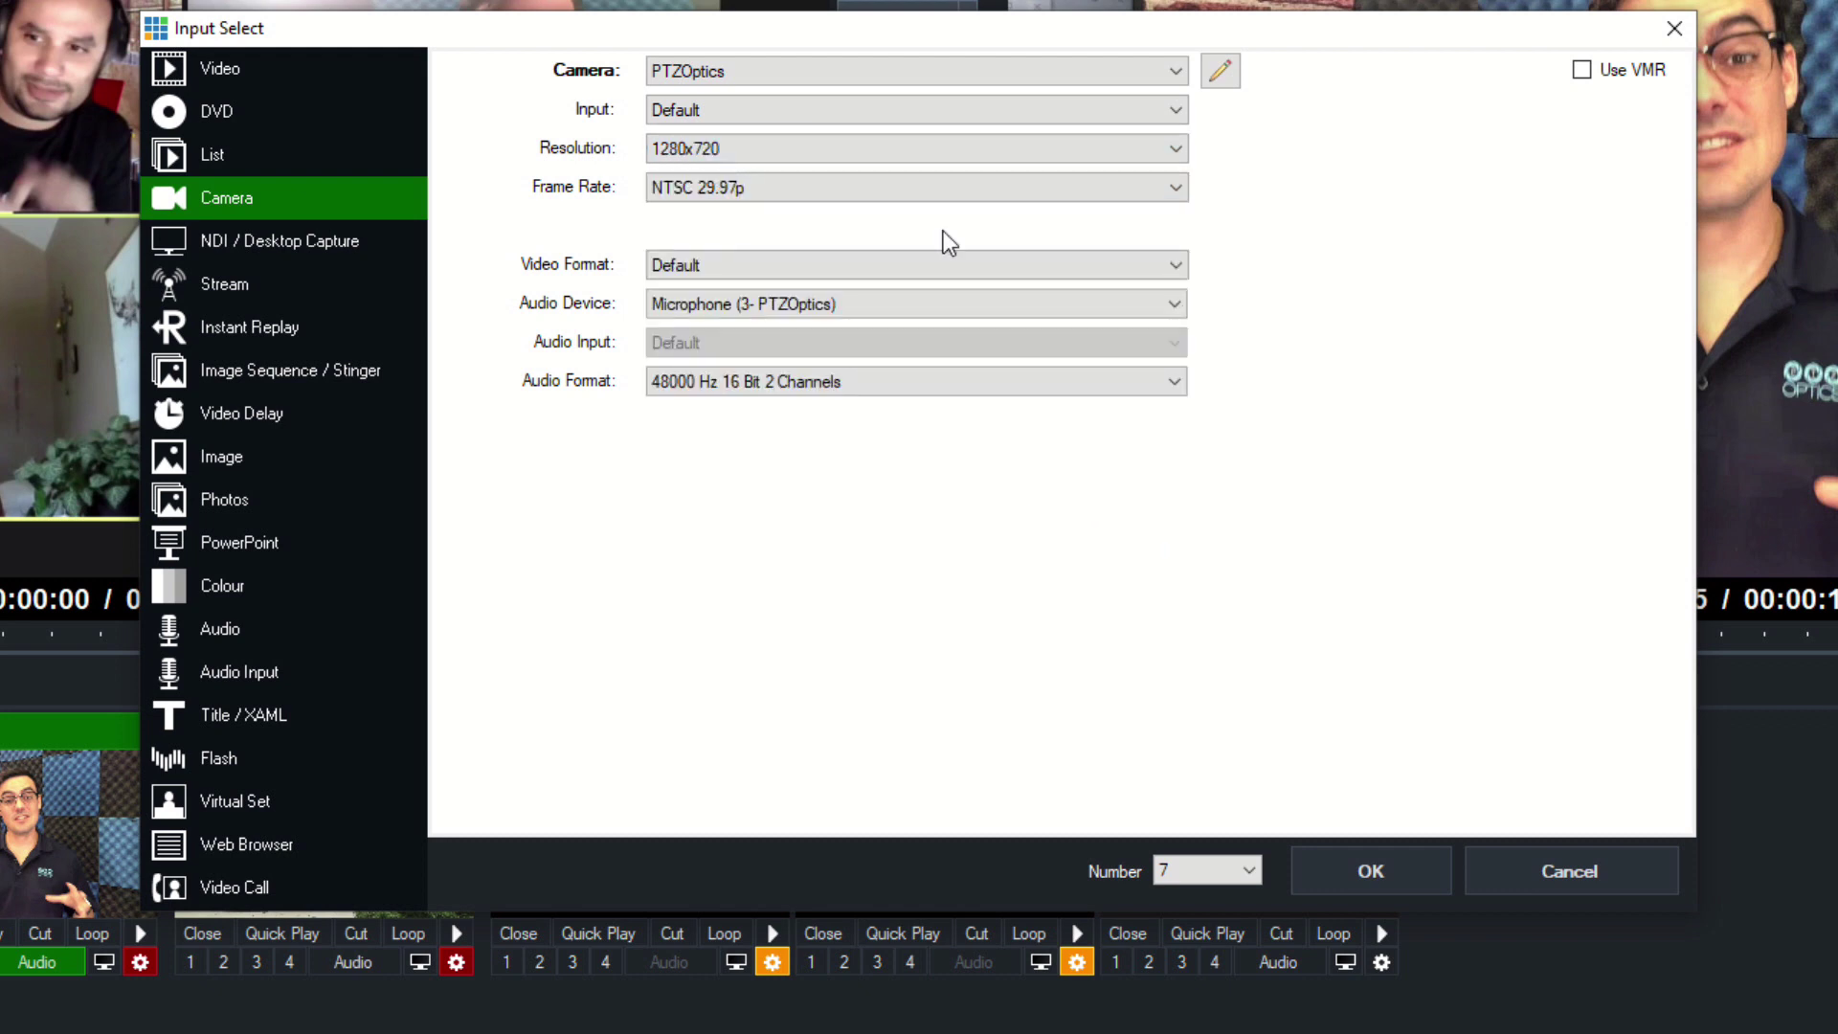
click(841, 186)
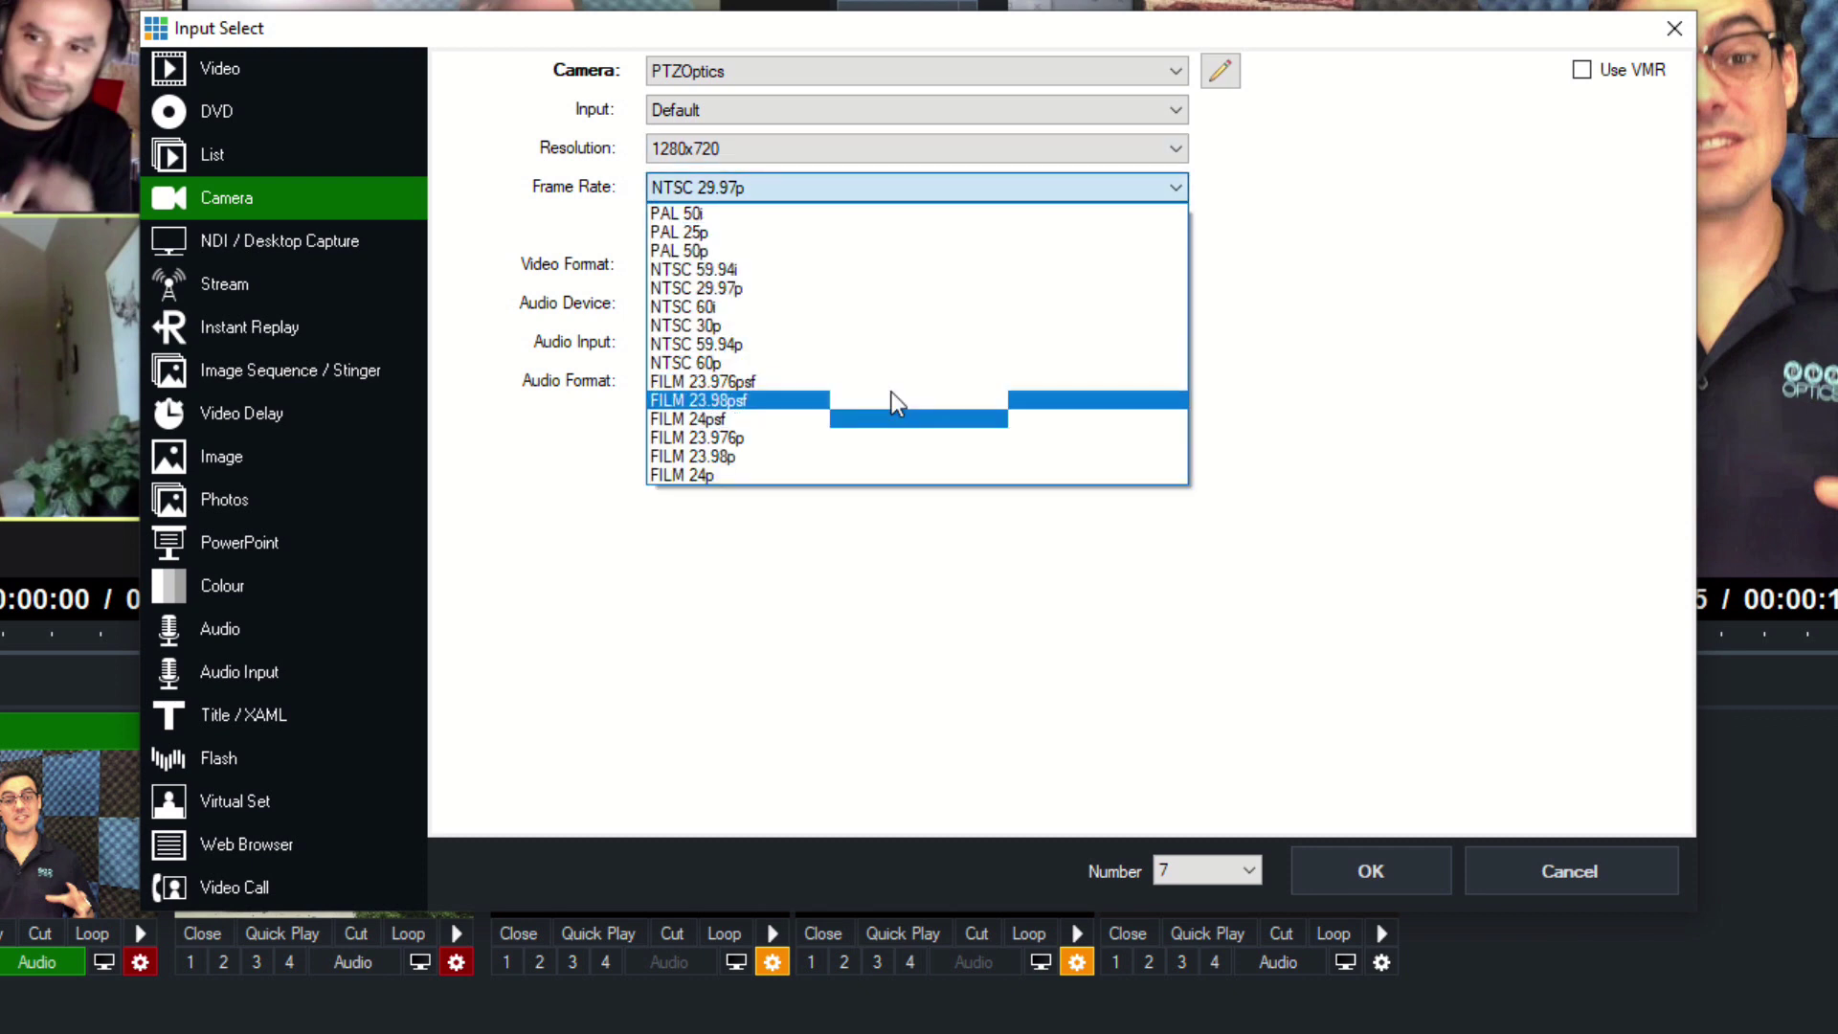
click(1233, 337)
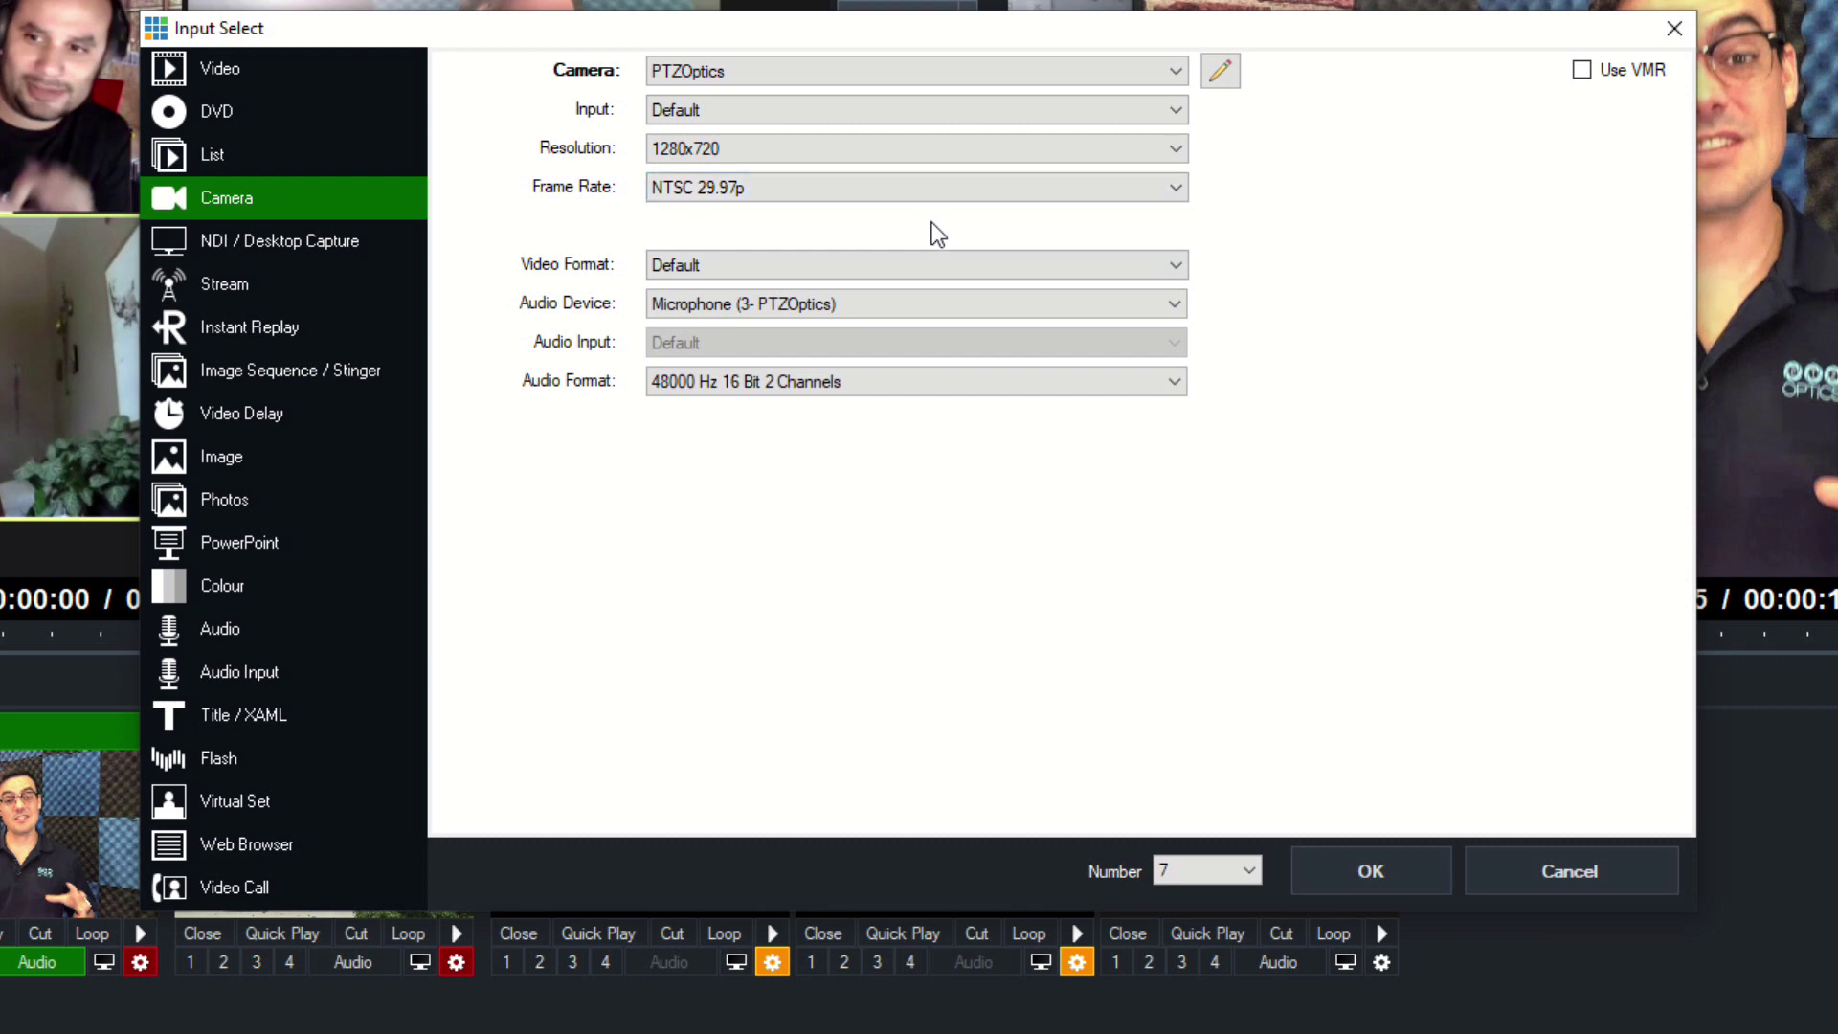
click(895, 305)
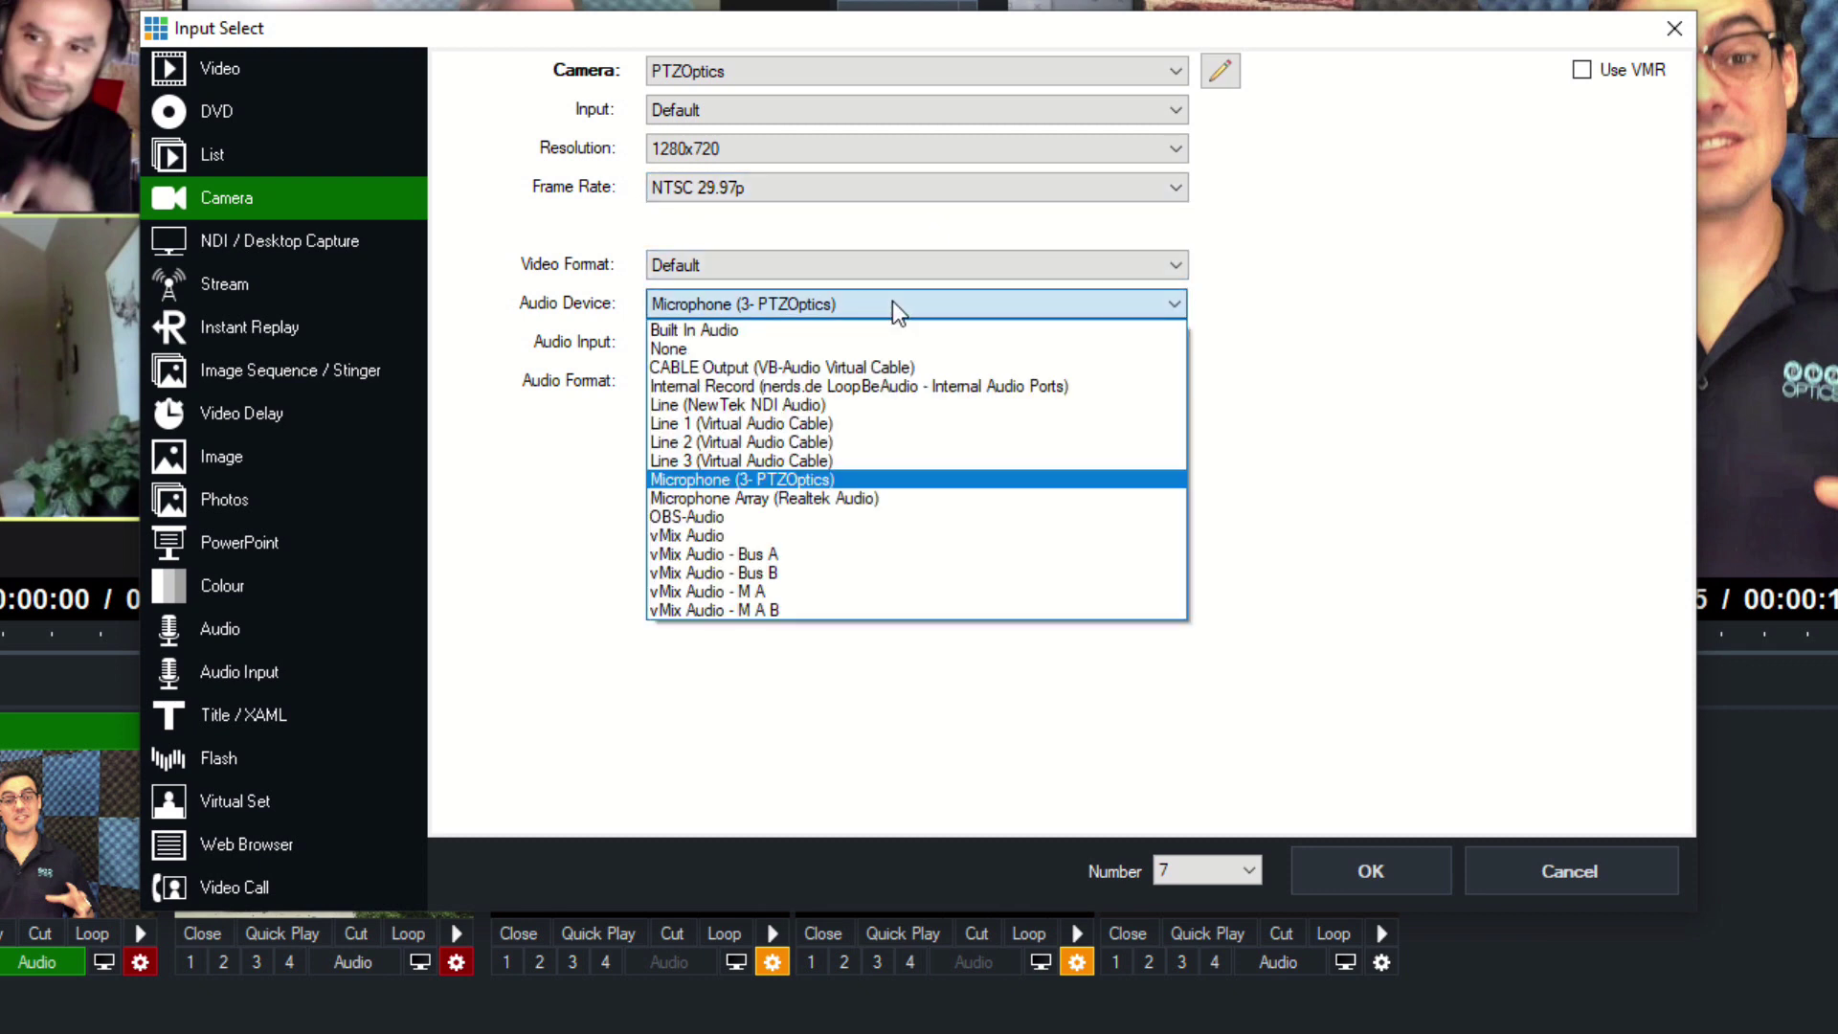
click(869, 348)
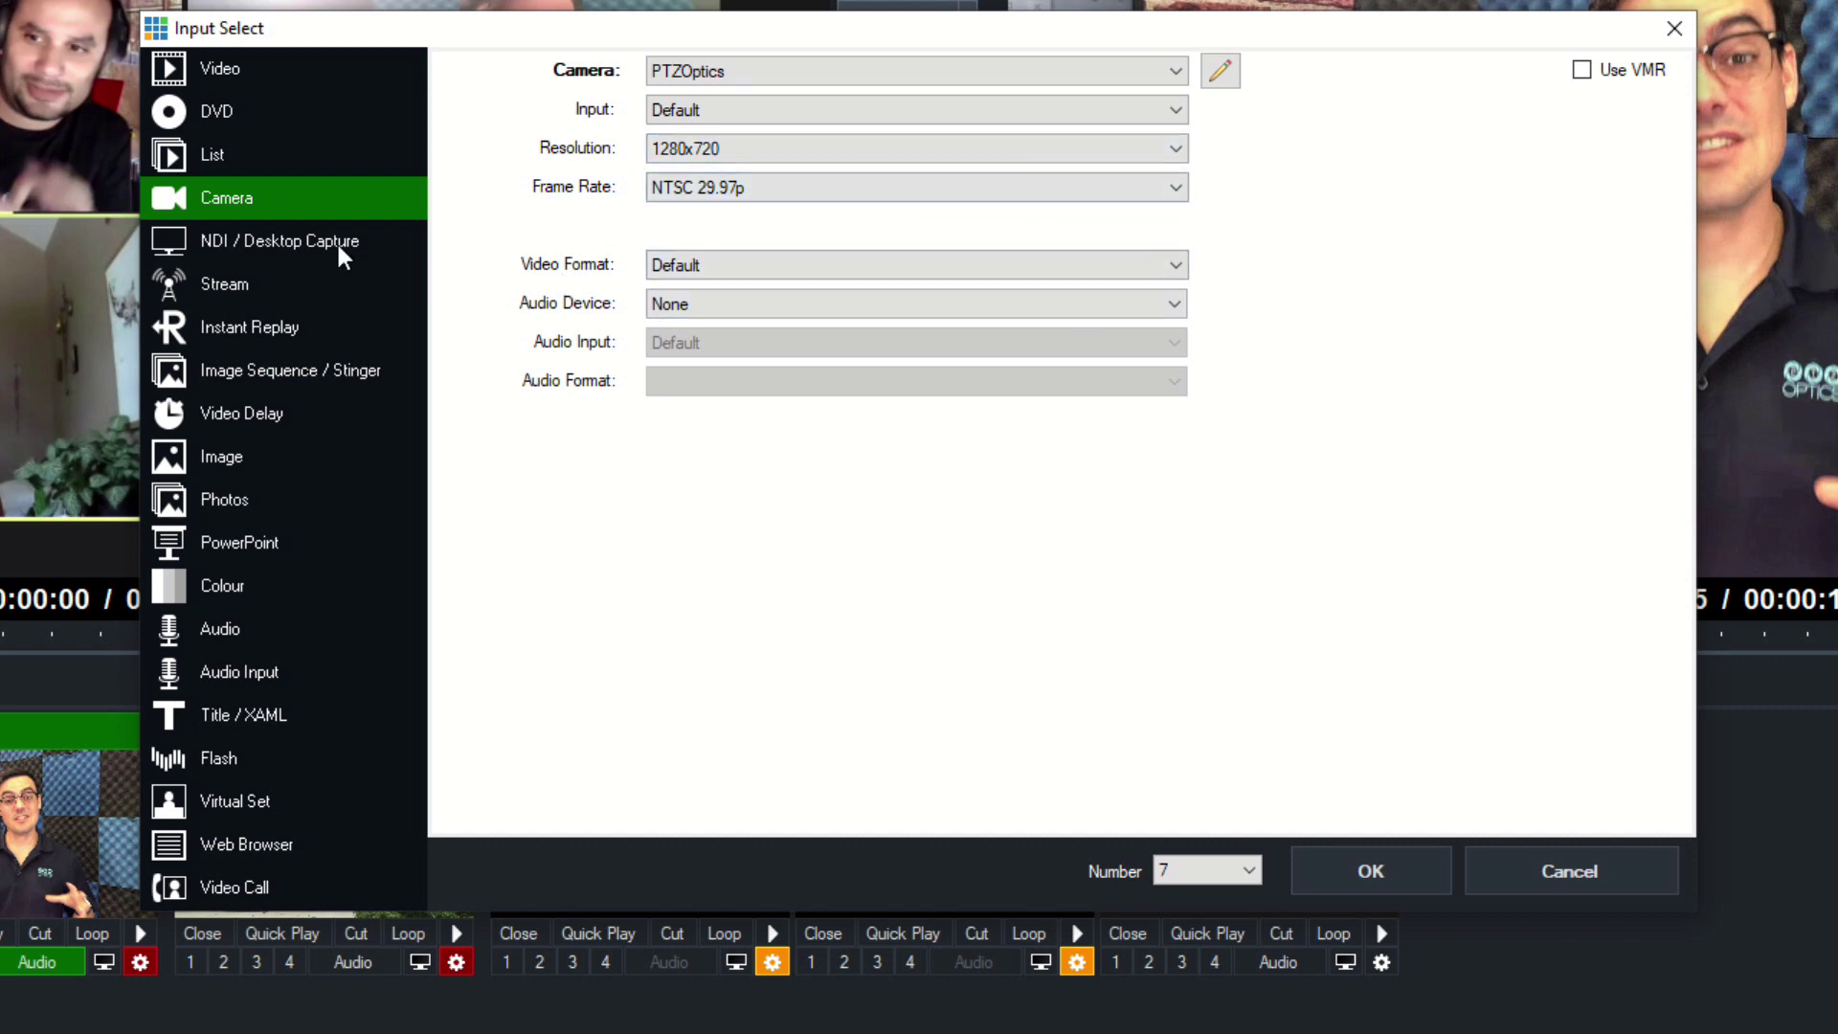
Browse NDI sources, trying Main Table Cam - 12X NDI and the street-view source, low bandwidth left off
click(383, 241)
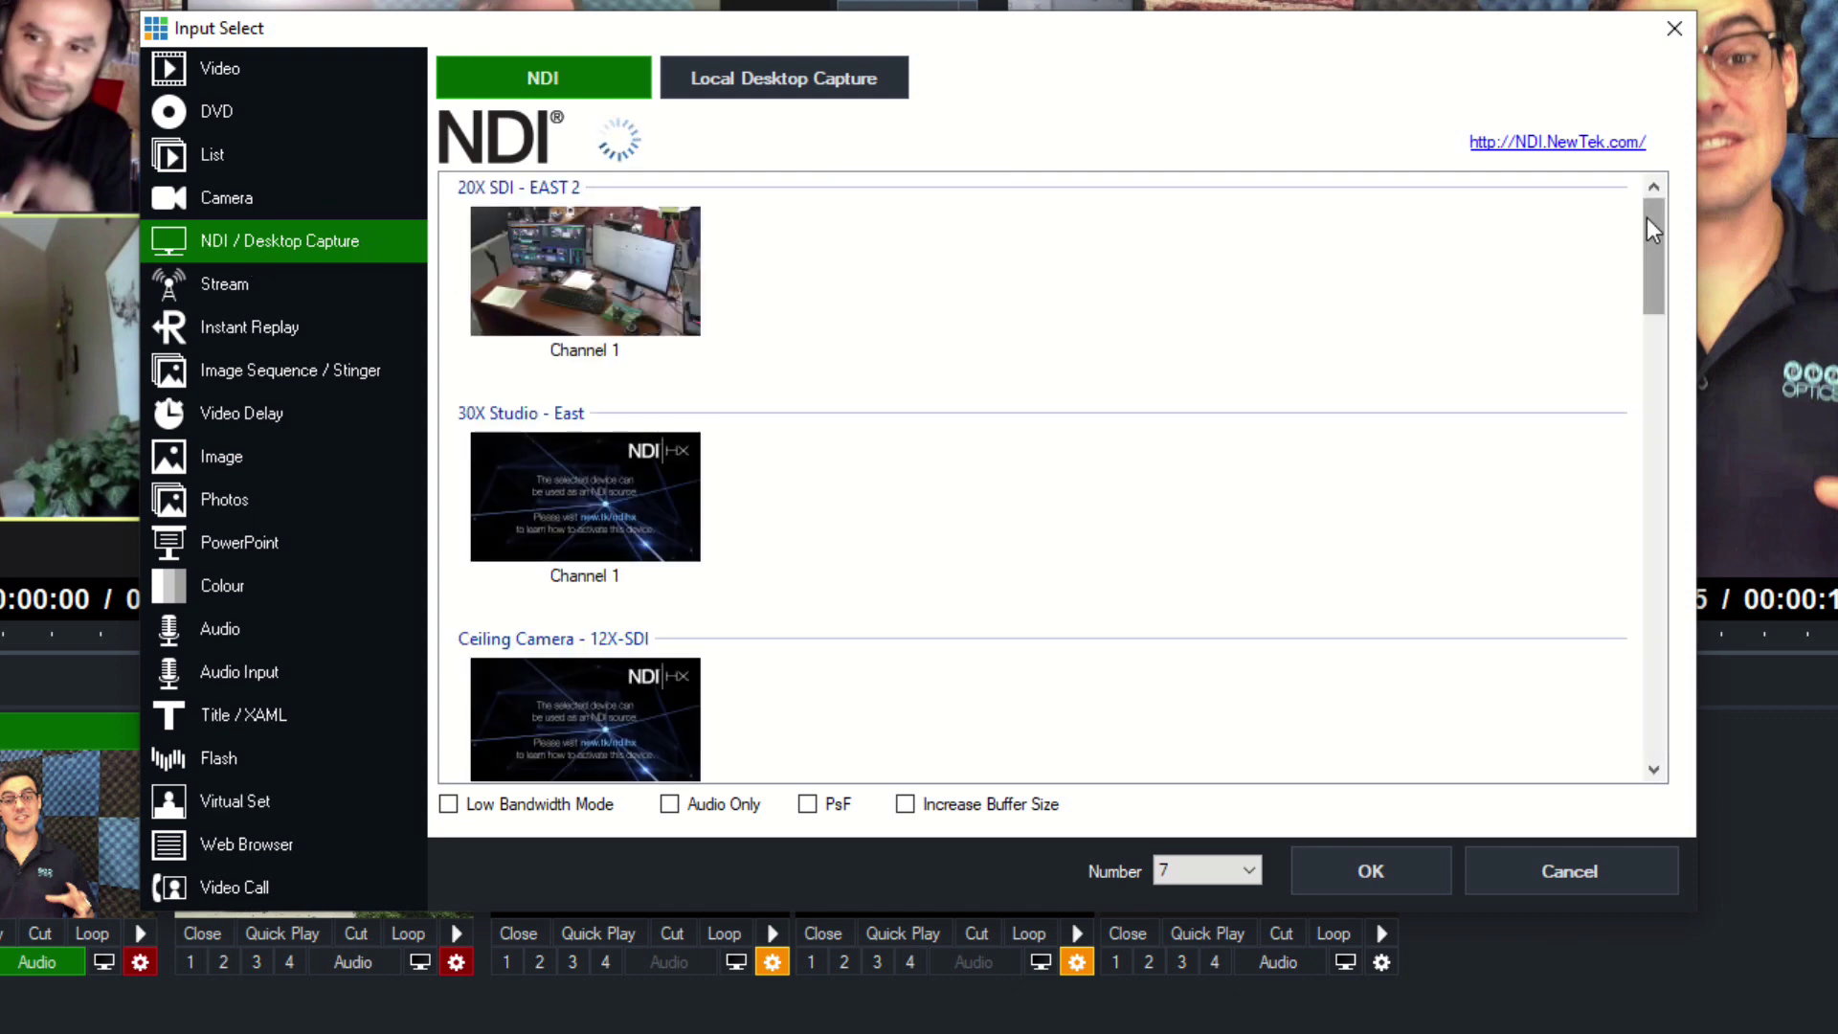
drag(1647, 219, 1634, 324)
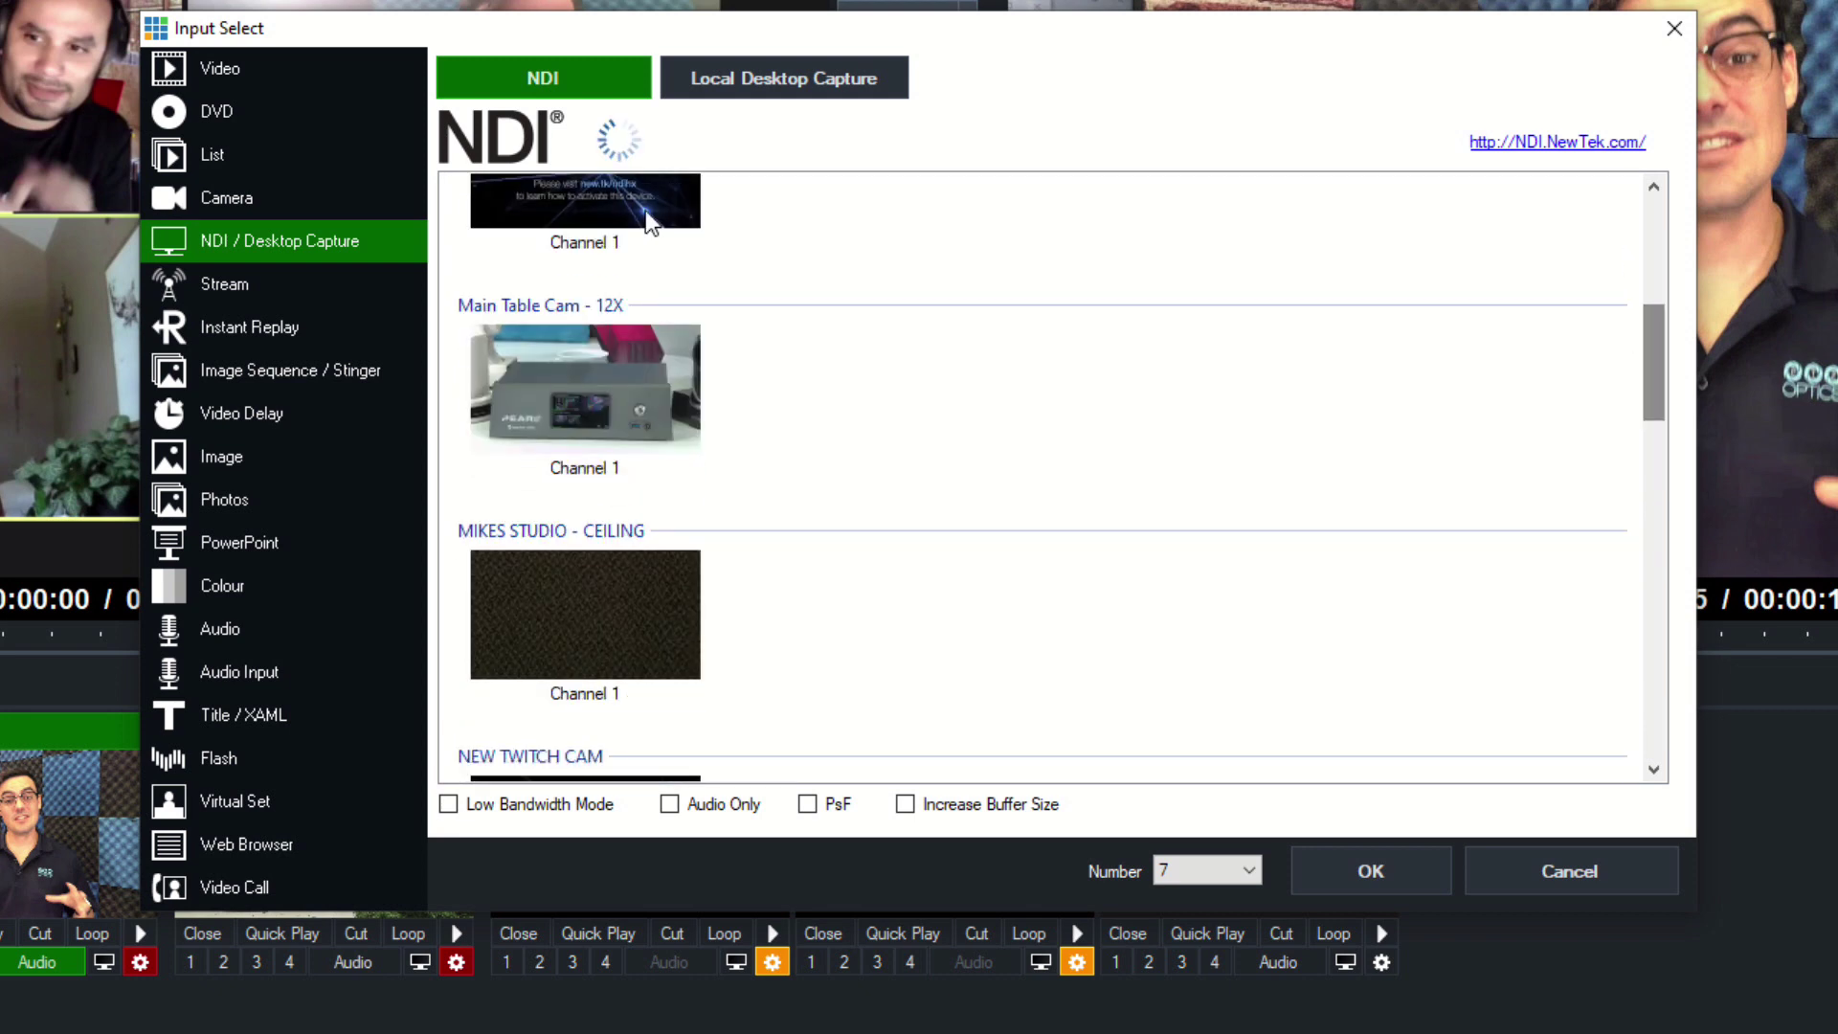
click(647, 378)
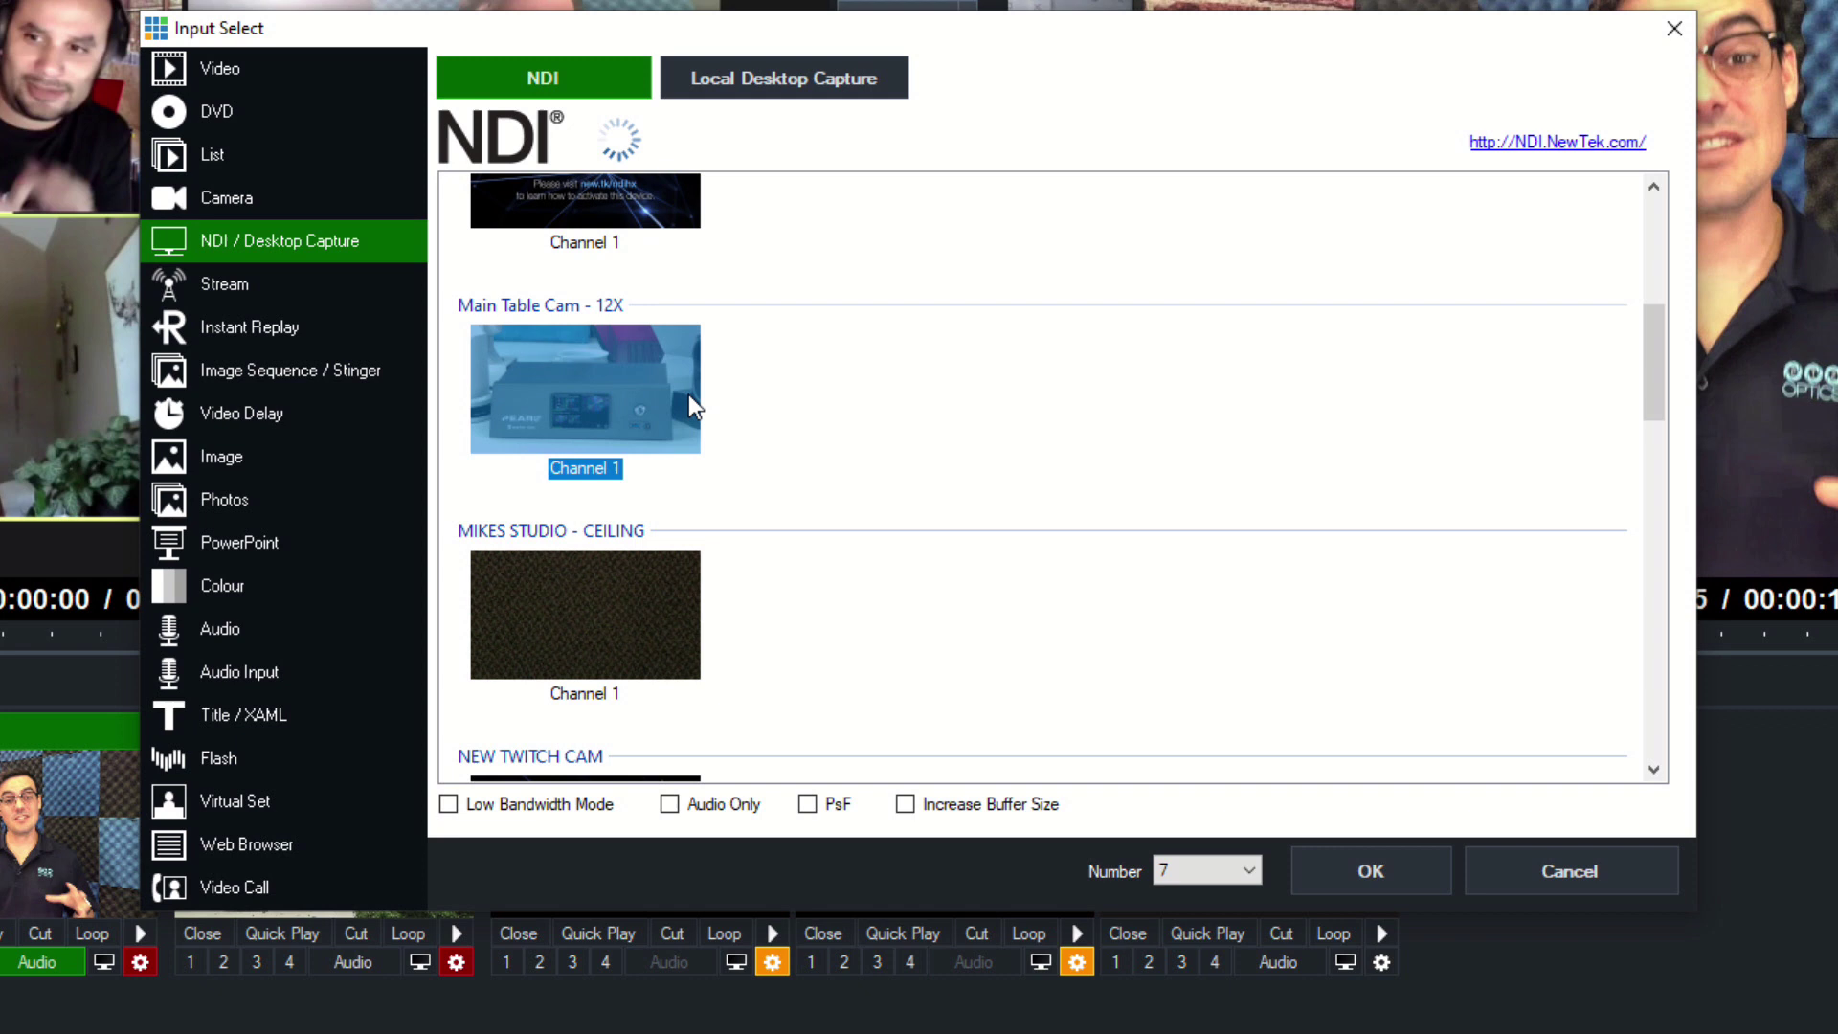
scroll(683, 393, down, 5)
scroll(634, 377, up, 3)
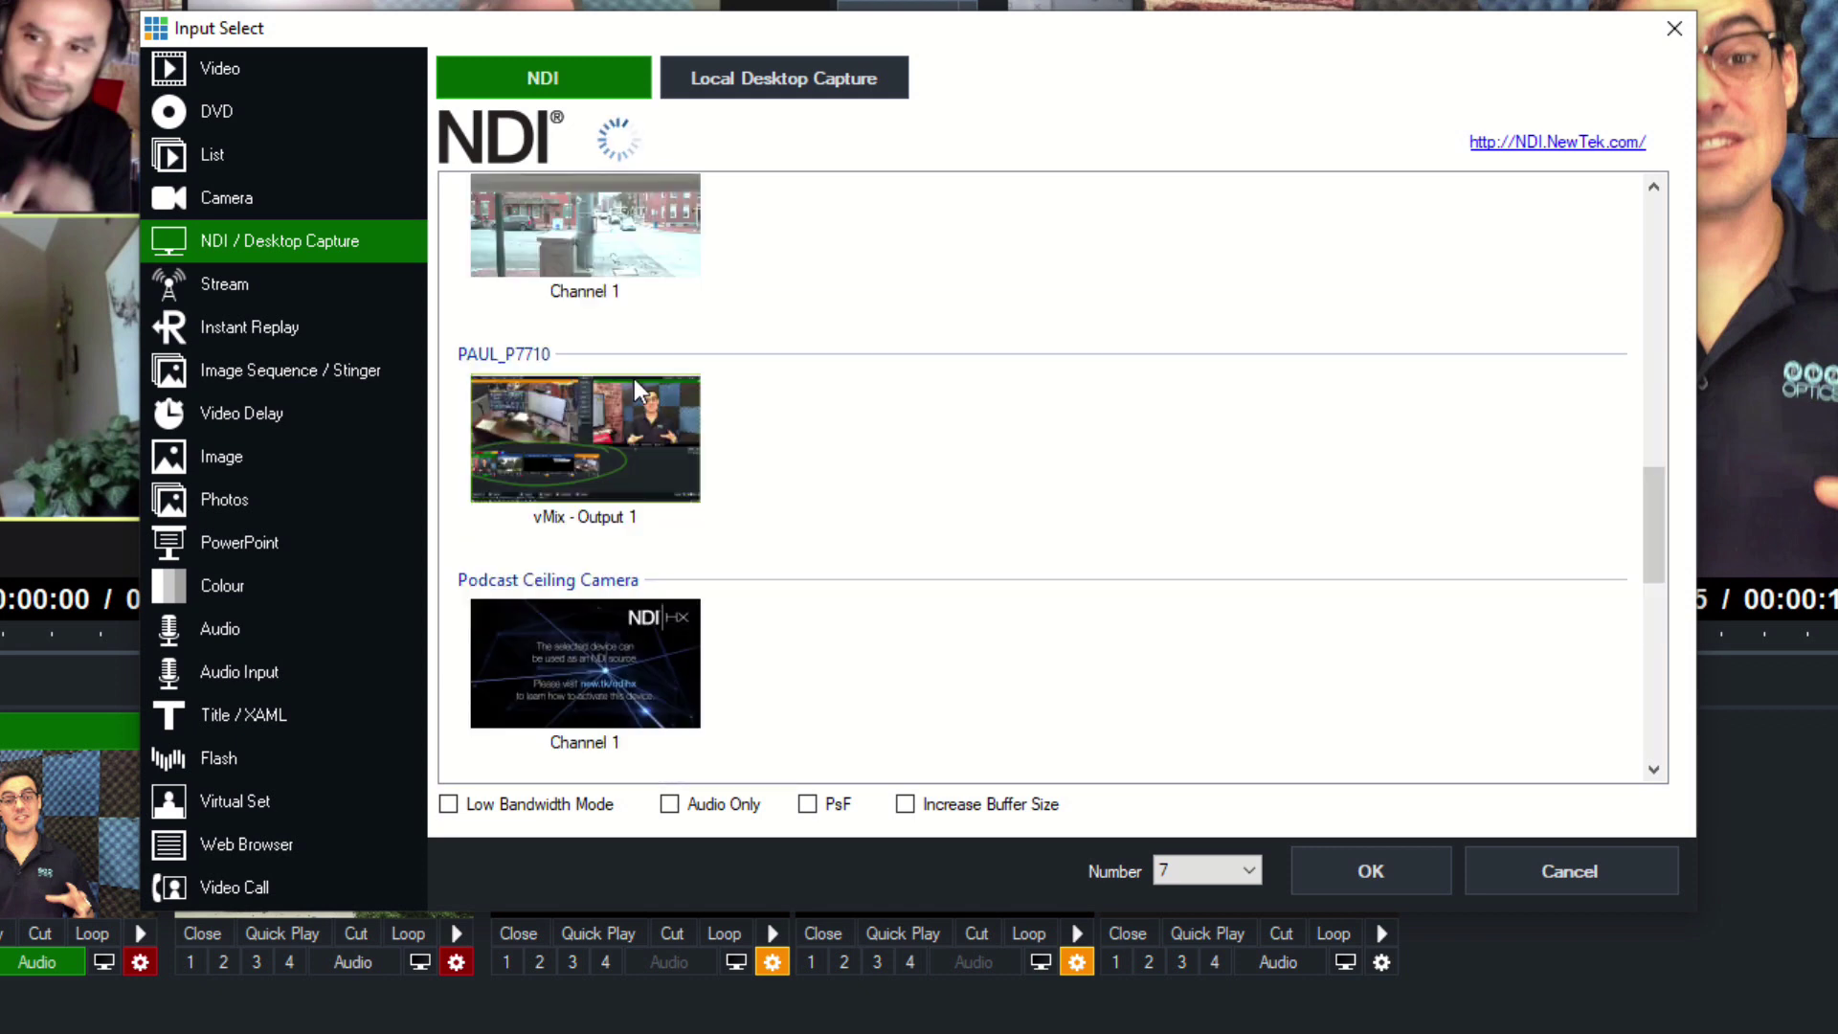
click(606, 251)
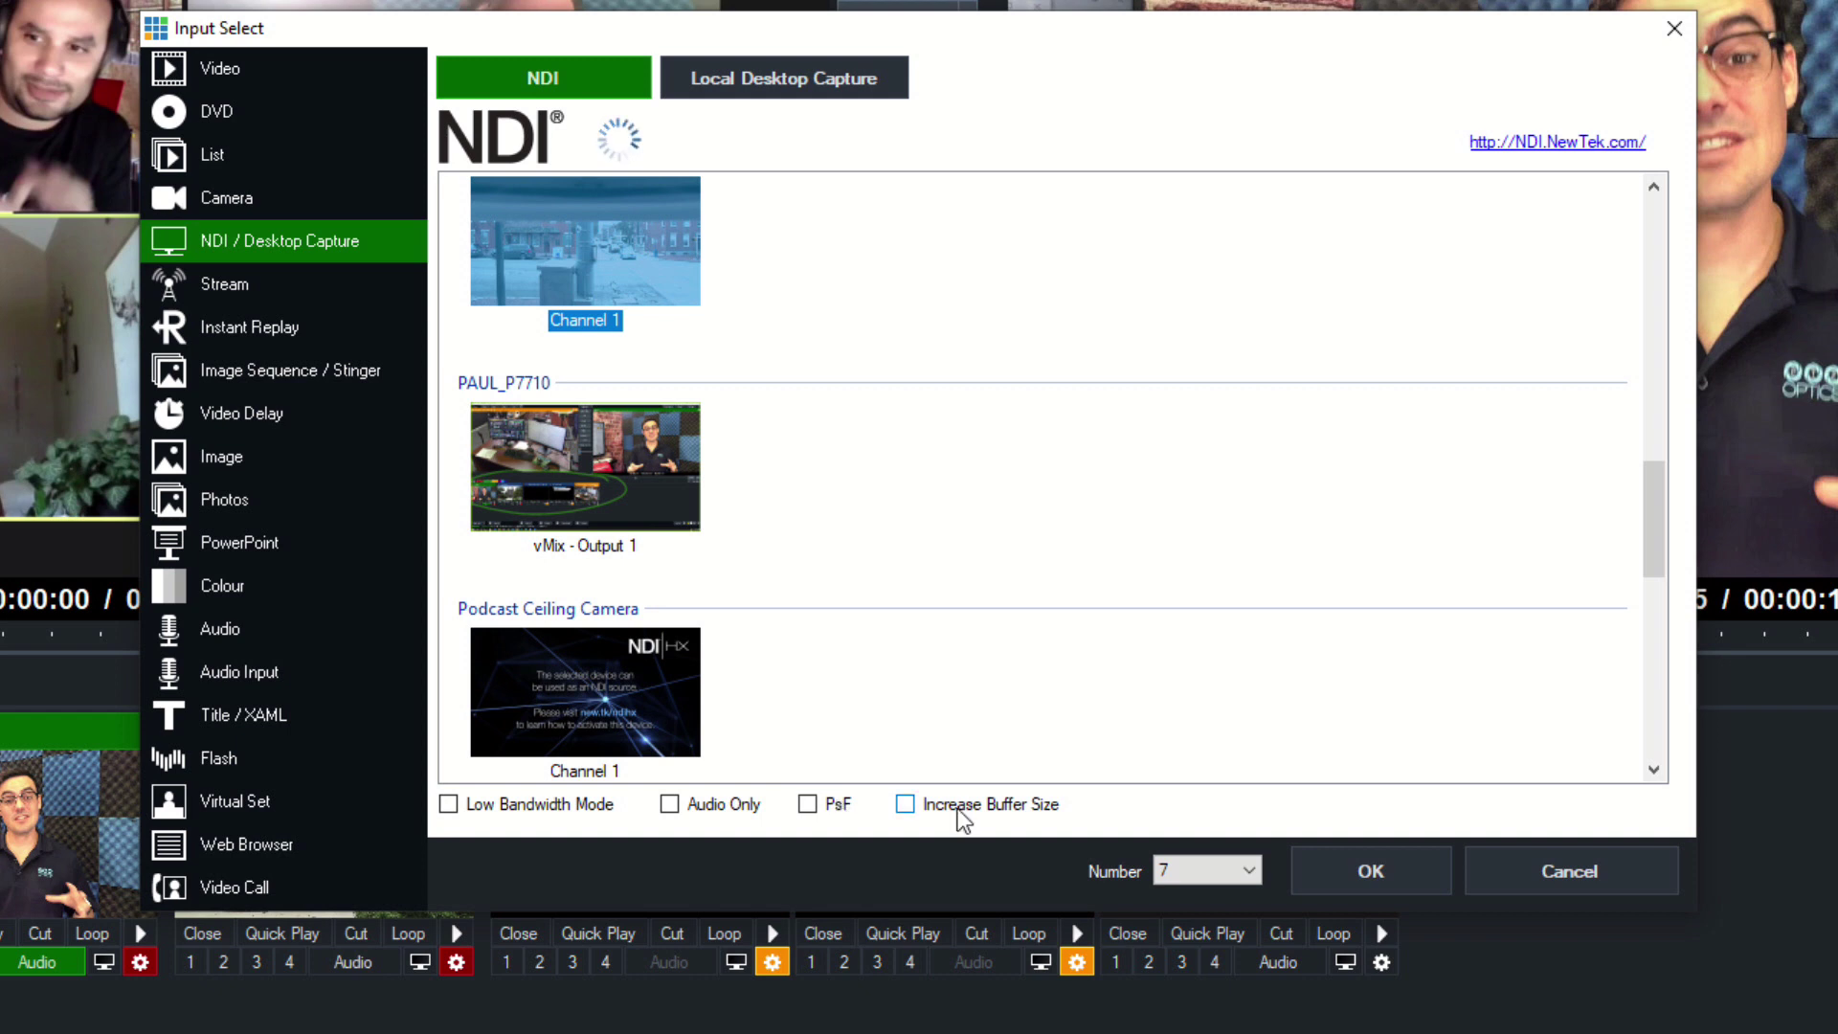
click(599, 812)
click(532, 806)
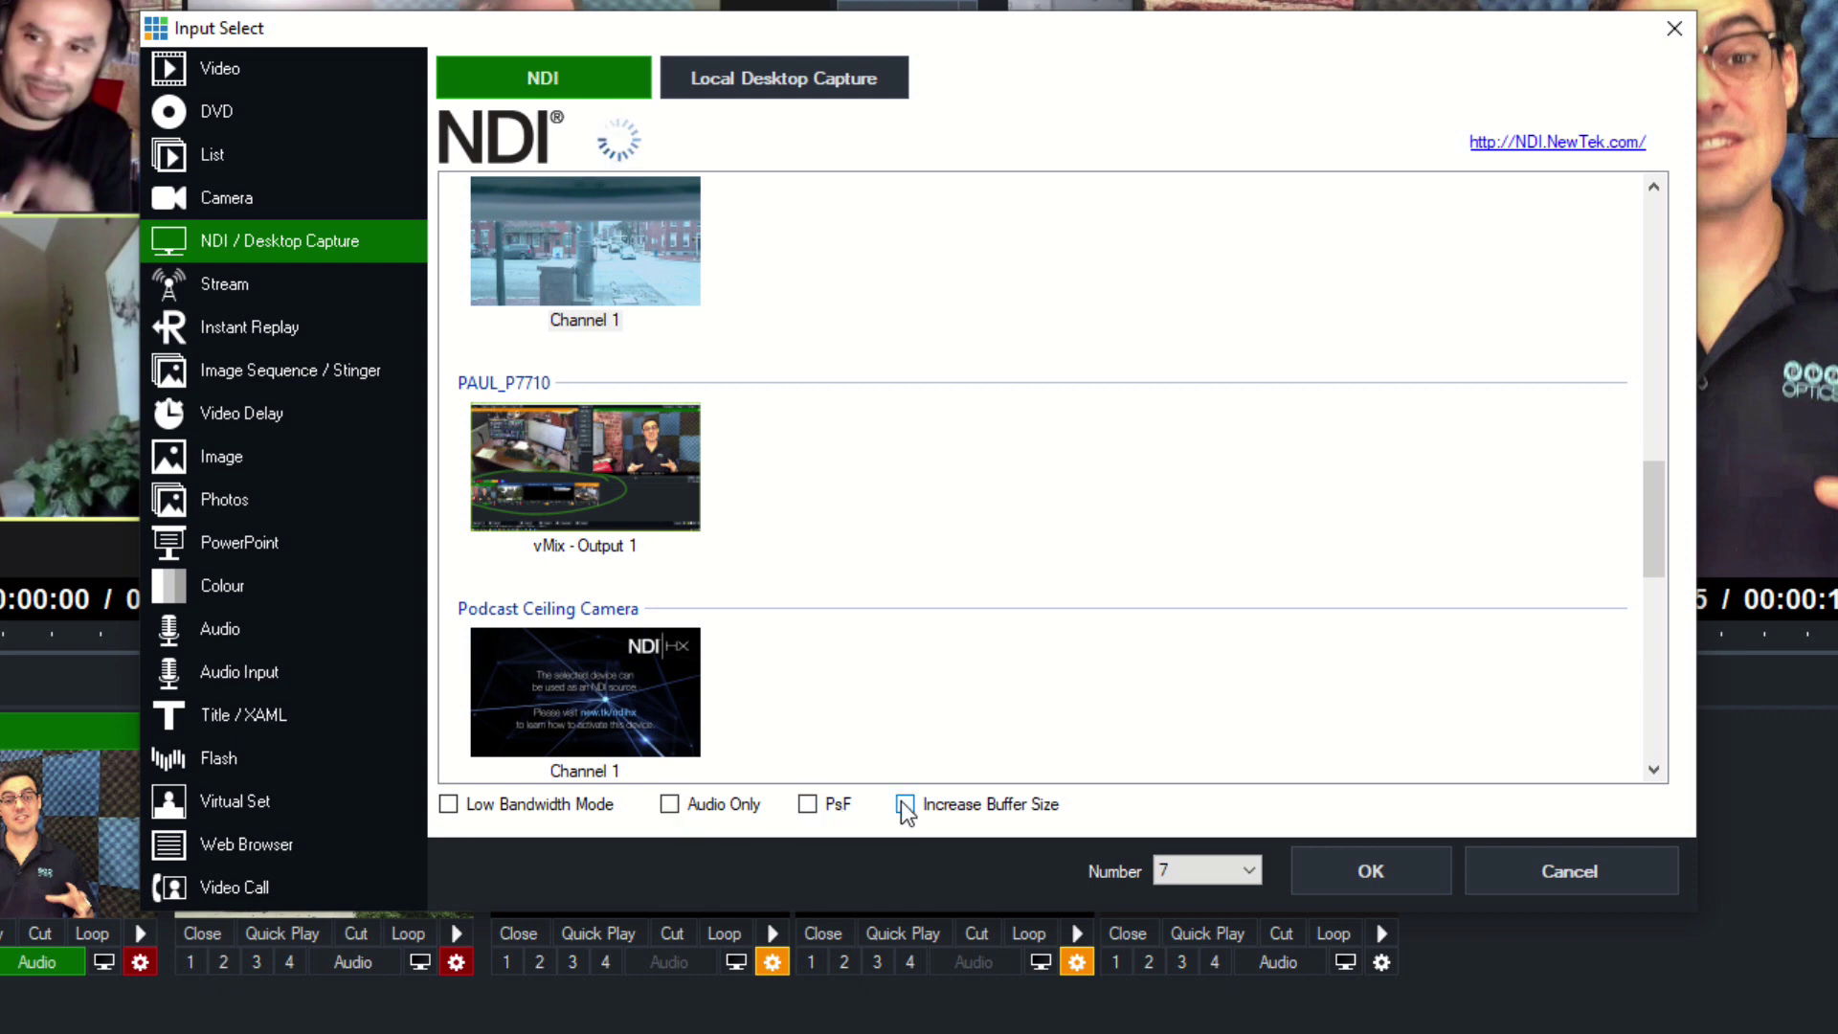
Change the input number from 7 to 1 and show the Local Desktop Capture sources
click(1156, 863)
click(1164, 863)
key(1)
drag(1644, 498, 1708, 148)
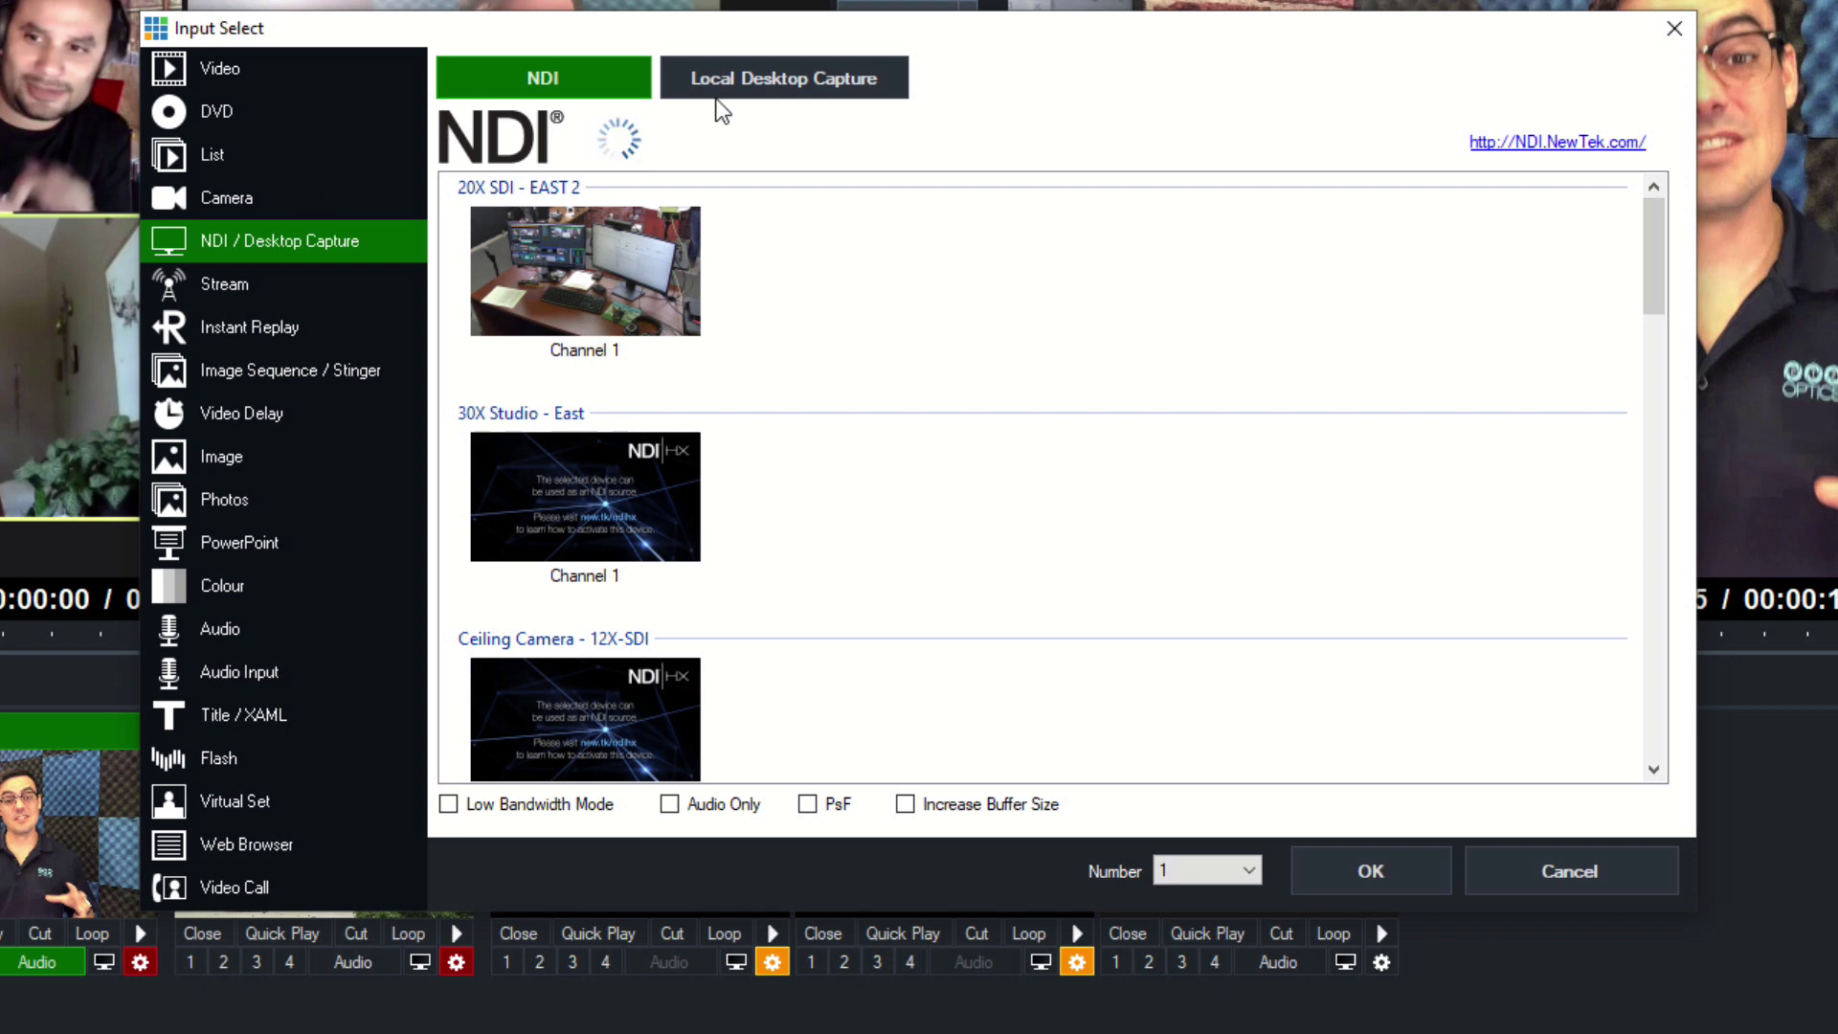
click(787, 78)
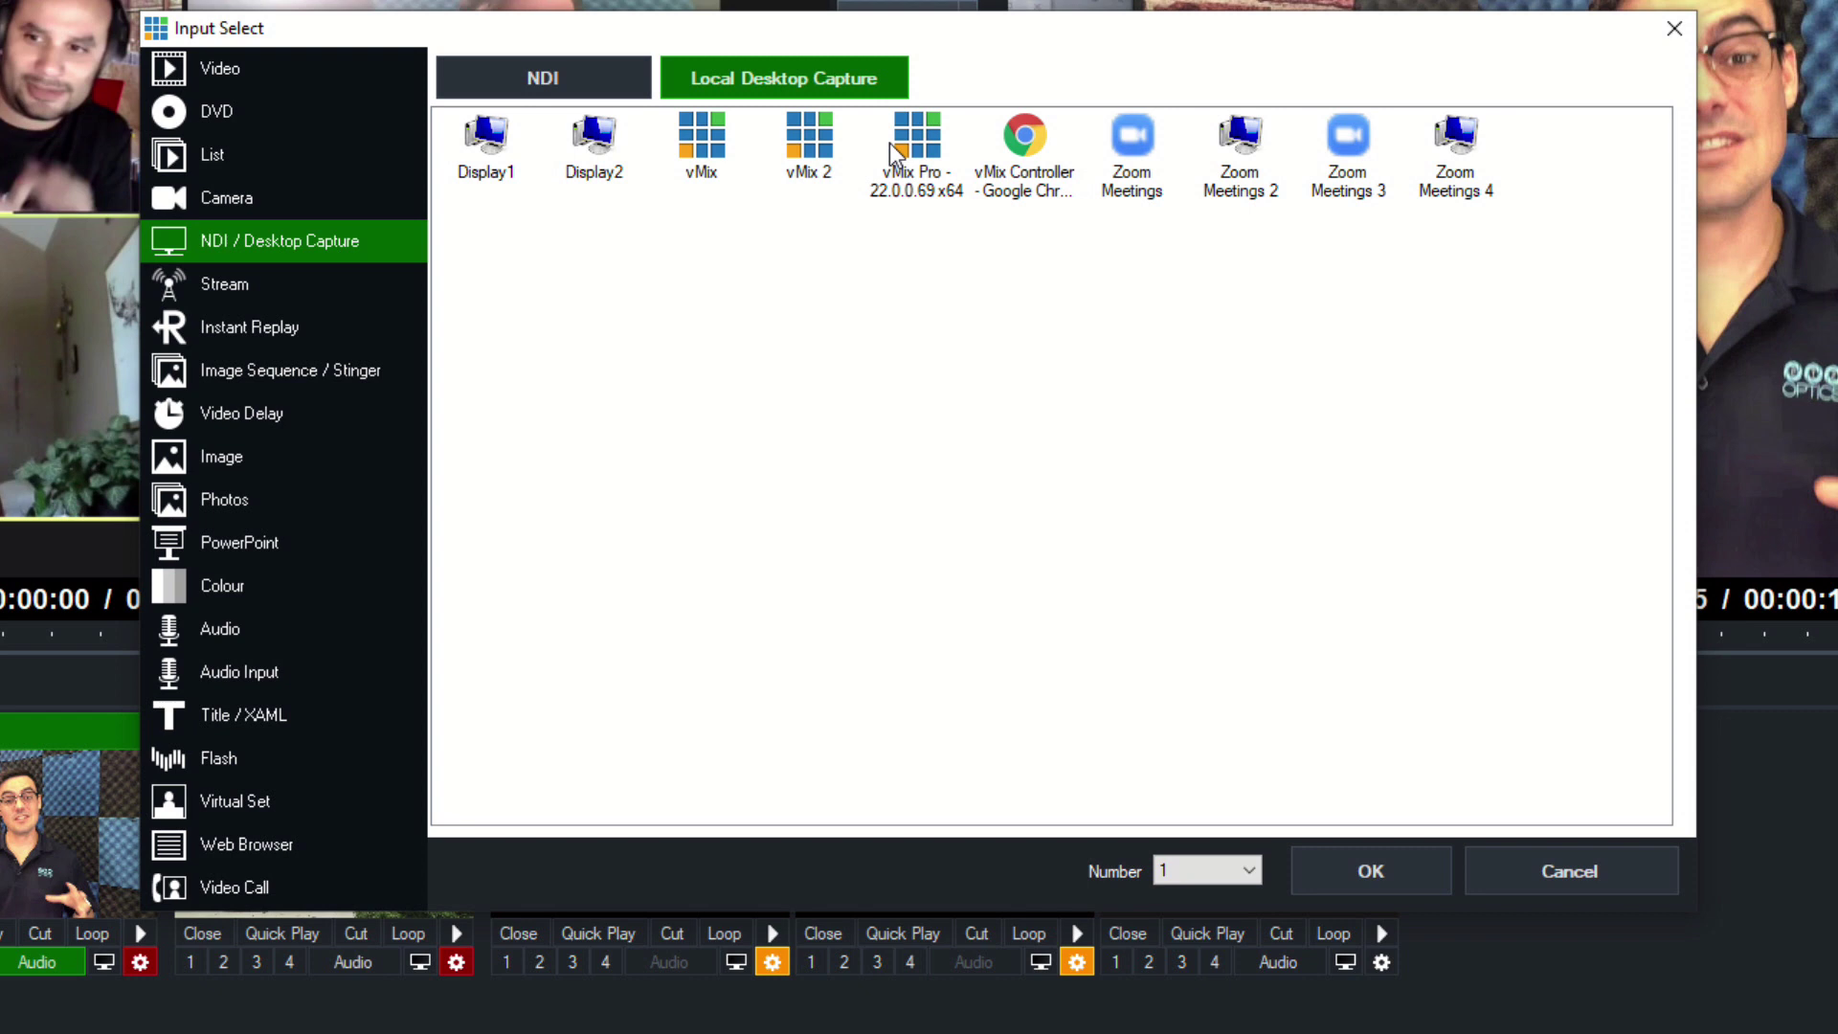
For a Stream input, try the VLC stream type and dismiss its 64-bit vMix error
click(227, 297)
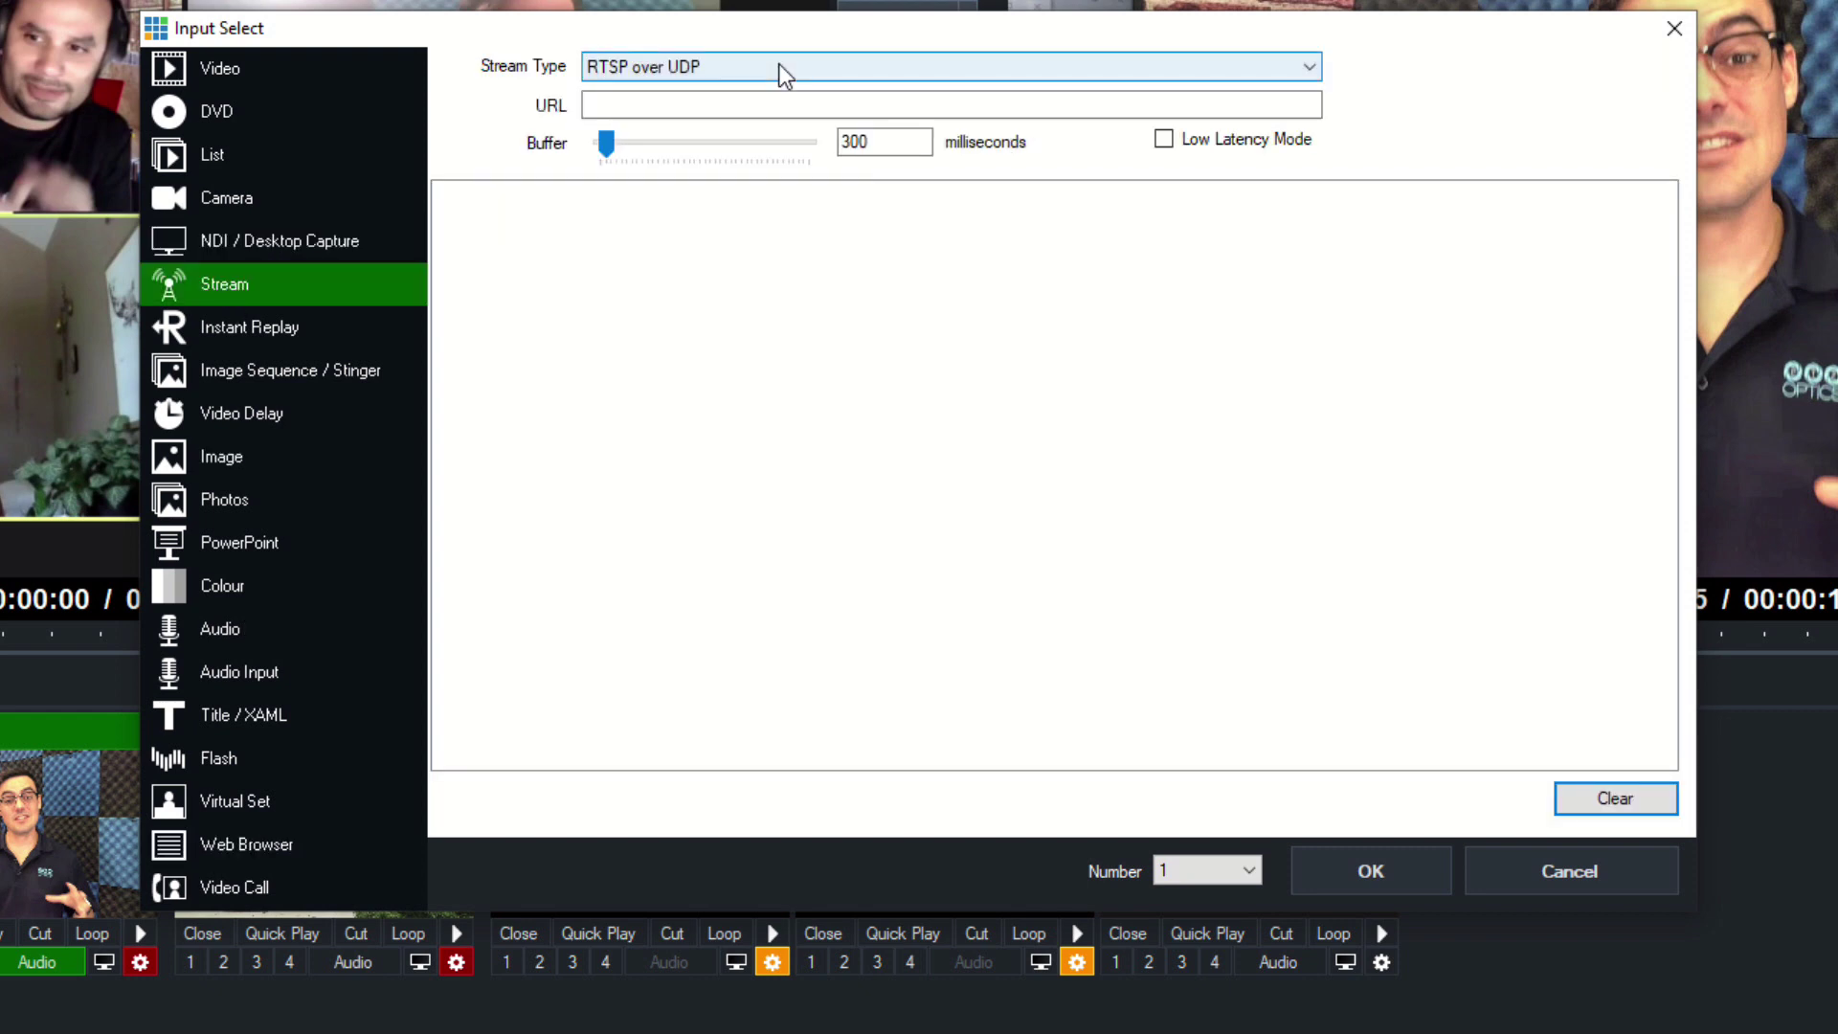
click(779, 65)
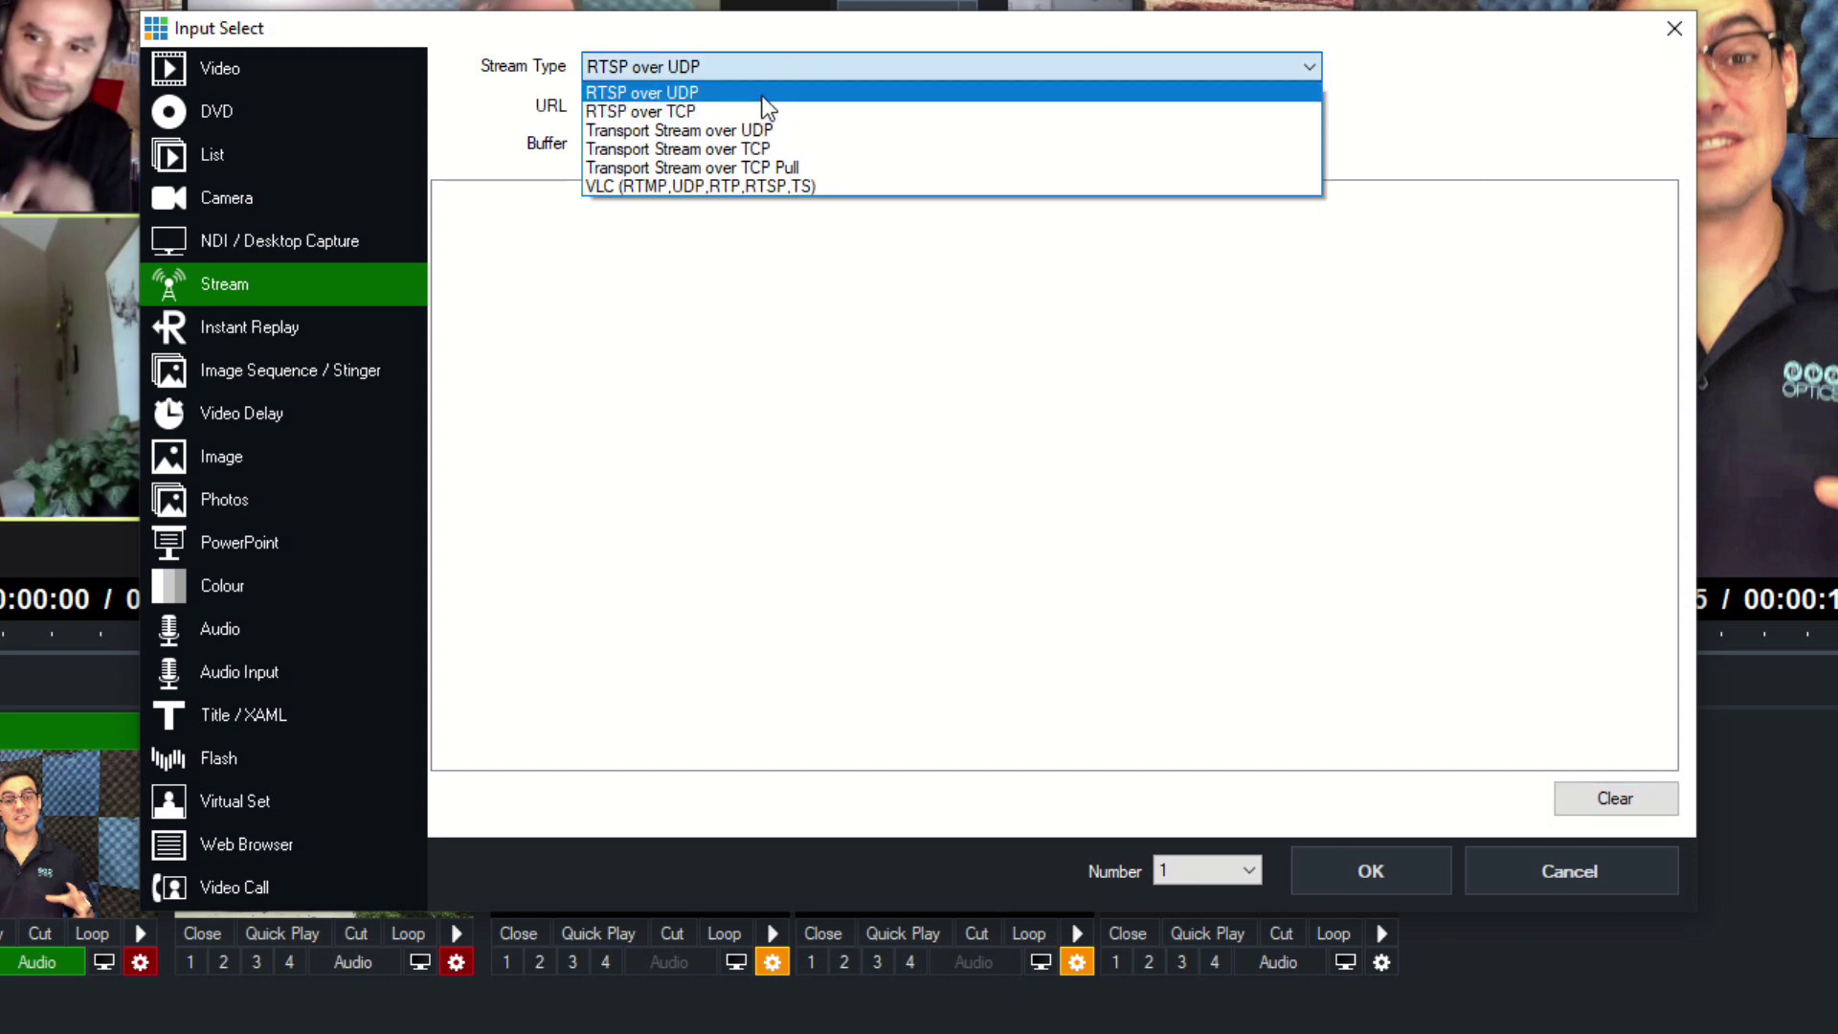
click(759, 92)
click(748, 74)
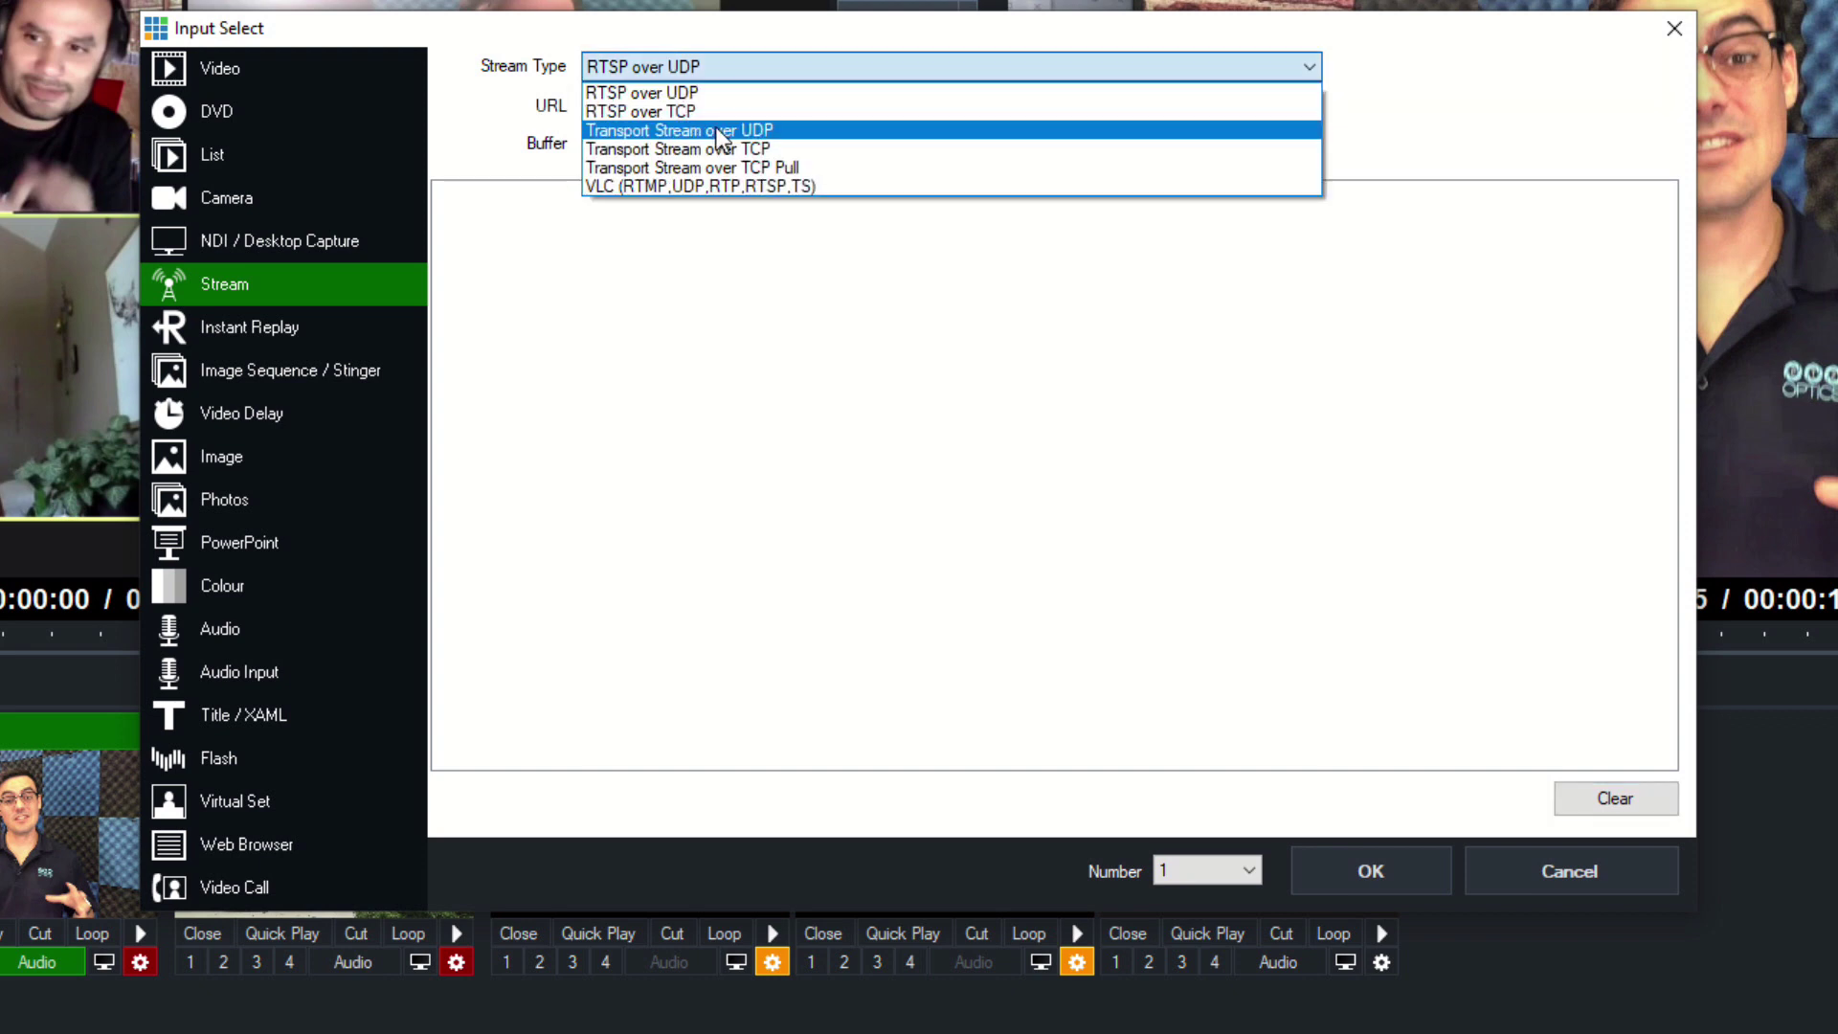
click(713, 186)
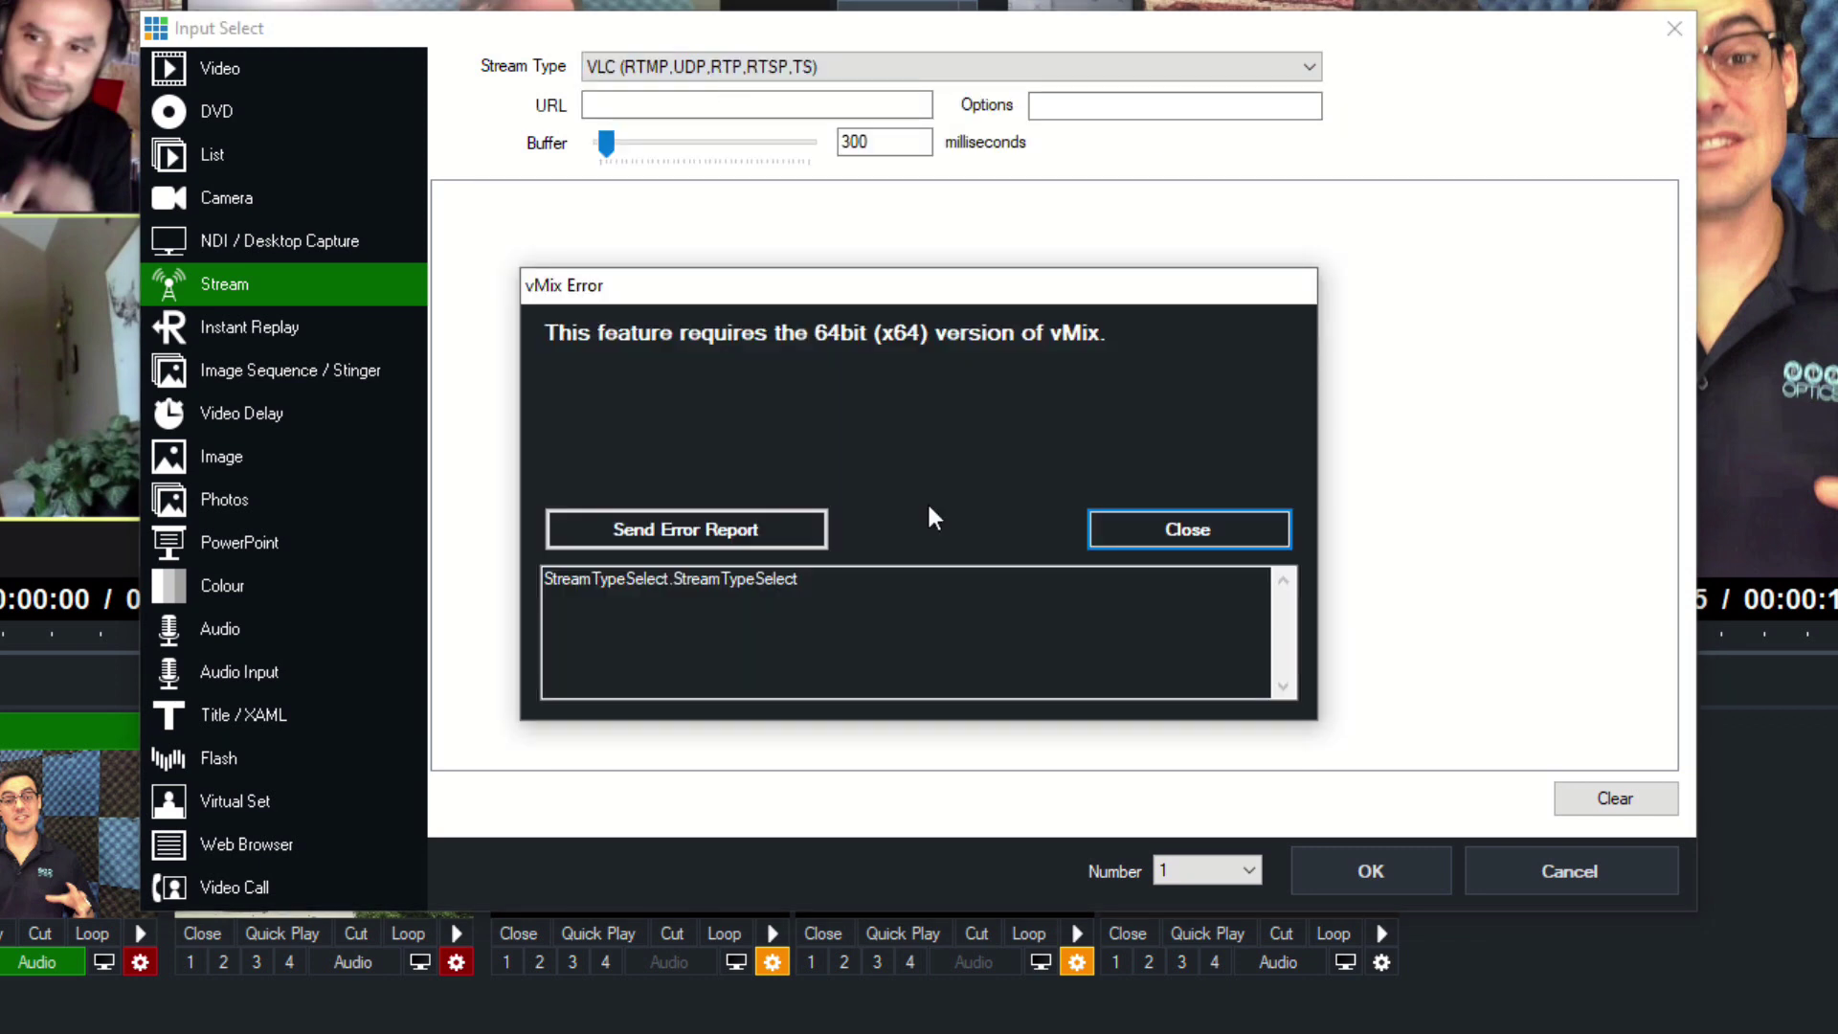
click(1197, 536)
Keep RTSP over UDP as the stream type and bring up Instant Replay settings
click(919, 63)
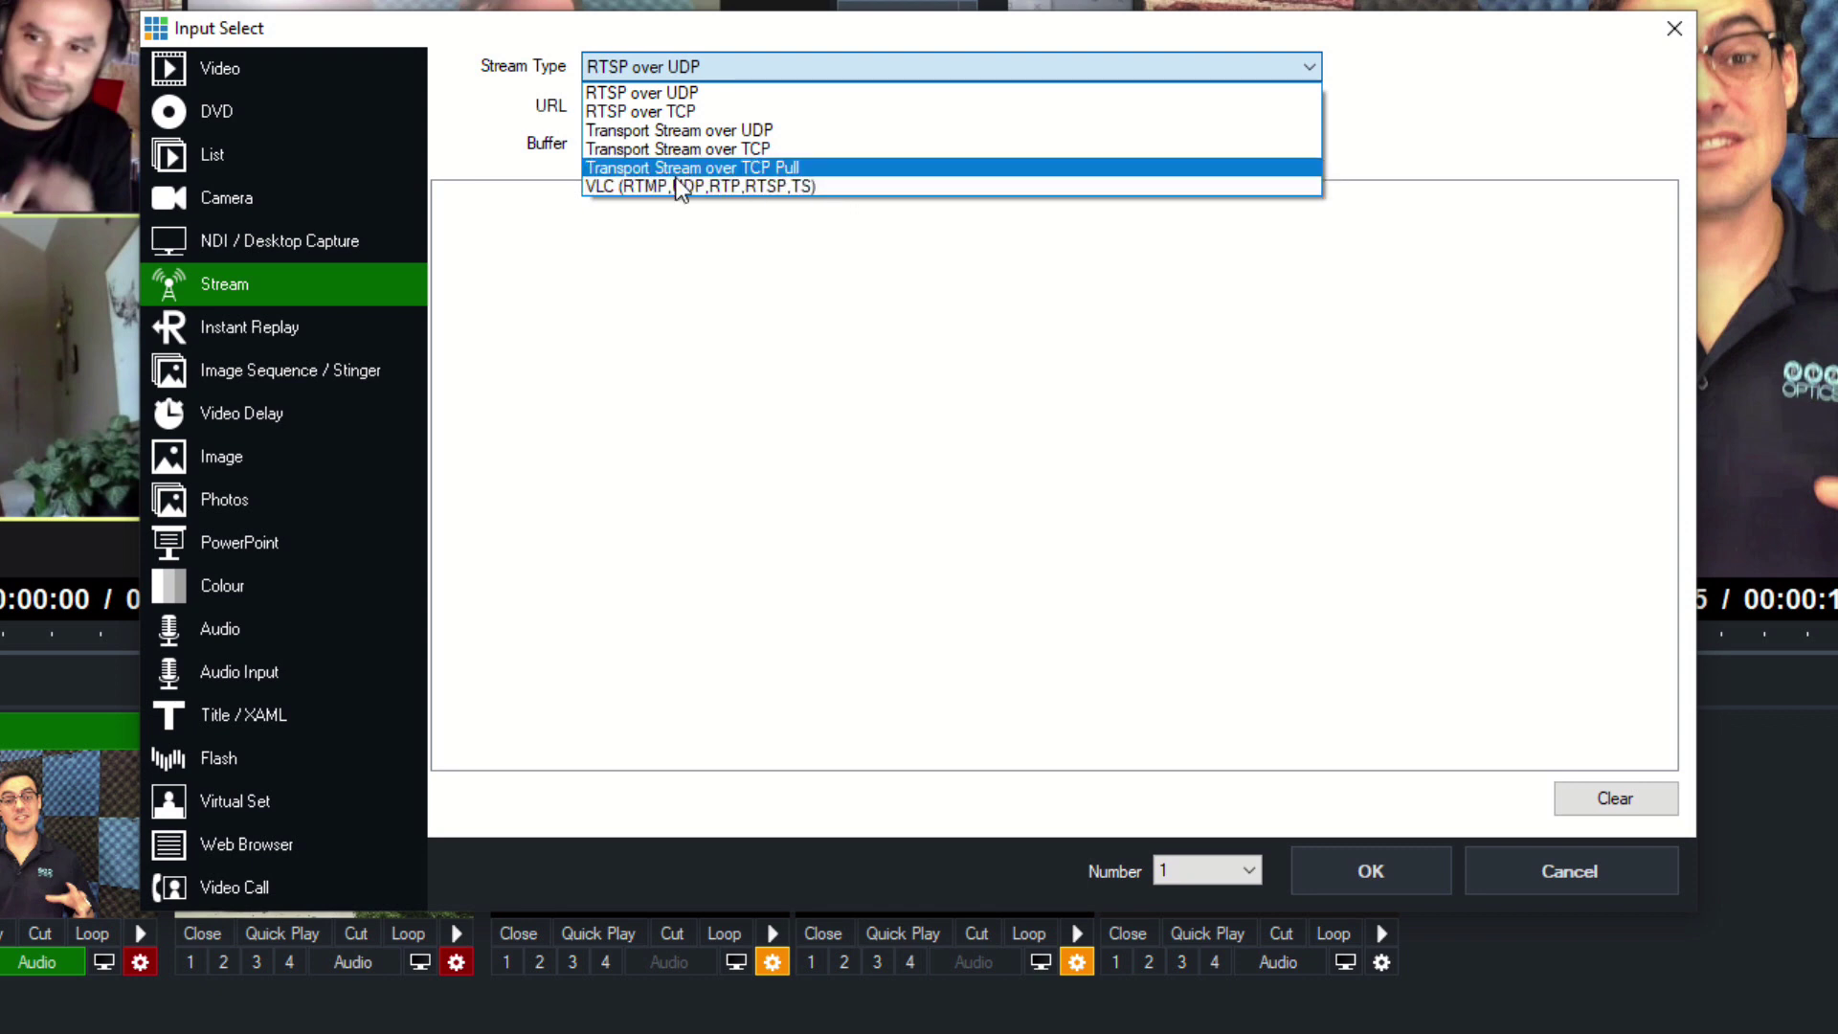
click(713, 254)
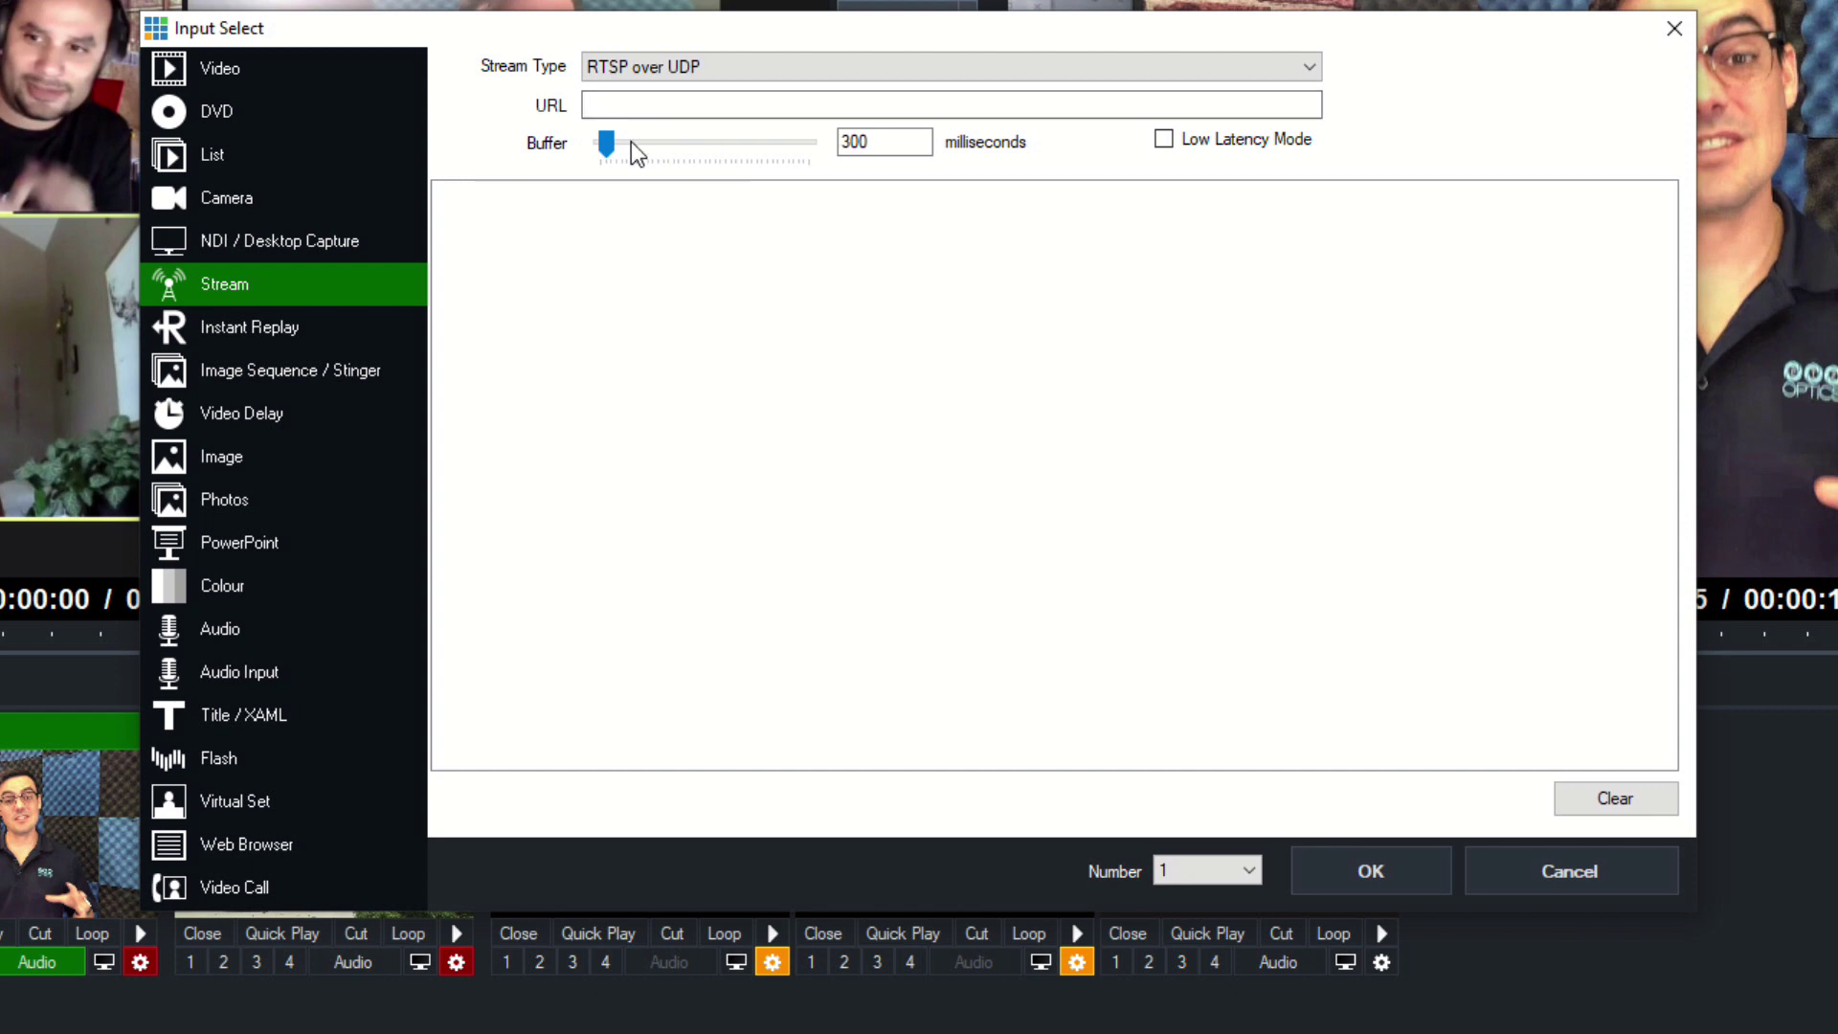
click(312, 327)
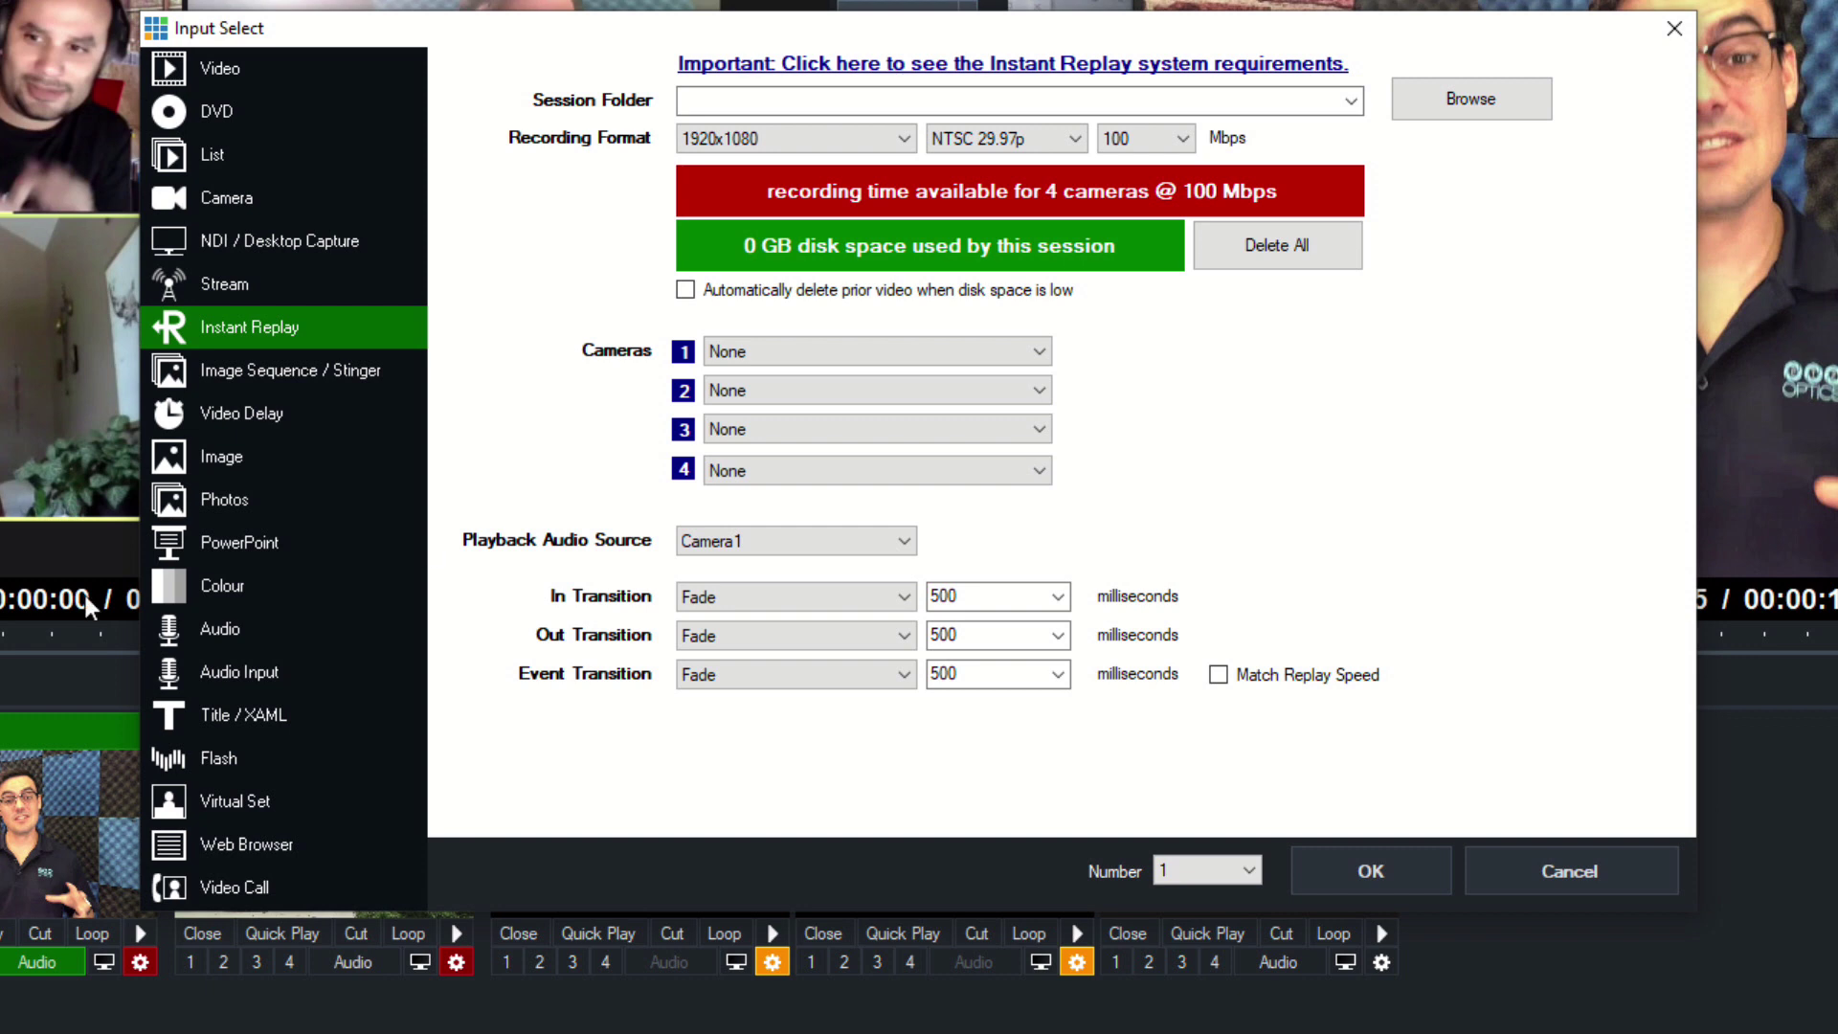
Look at Image Sequence / Stinger, then pick Video Delay and reduce the delay to 1 second
click(370, 369)
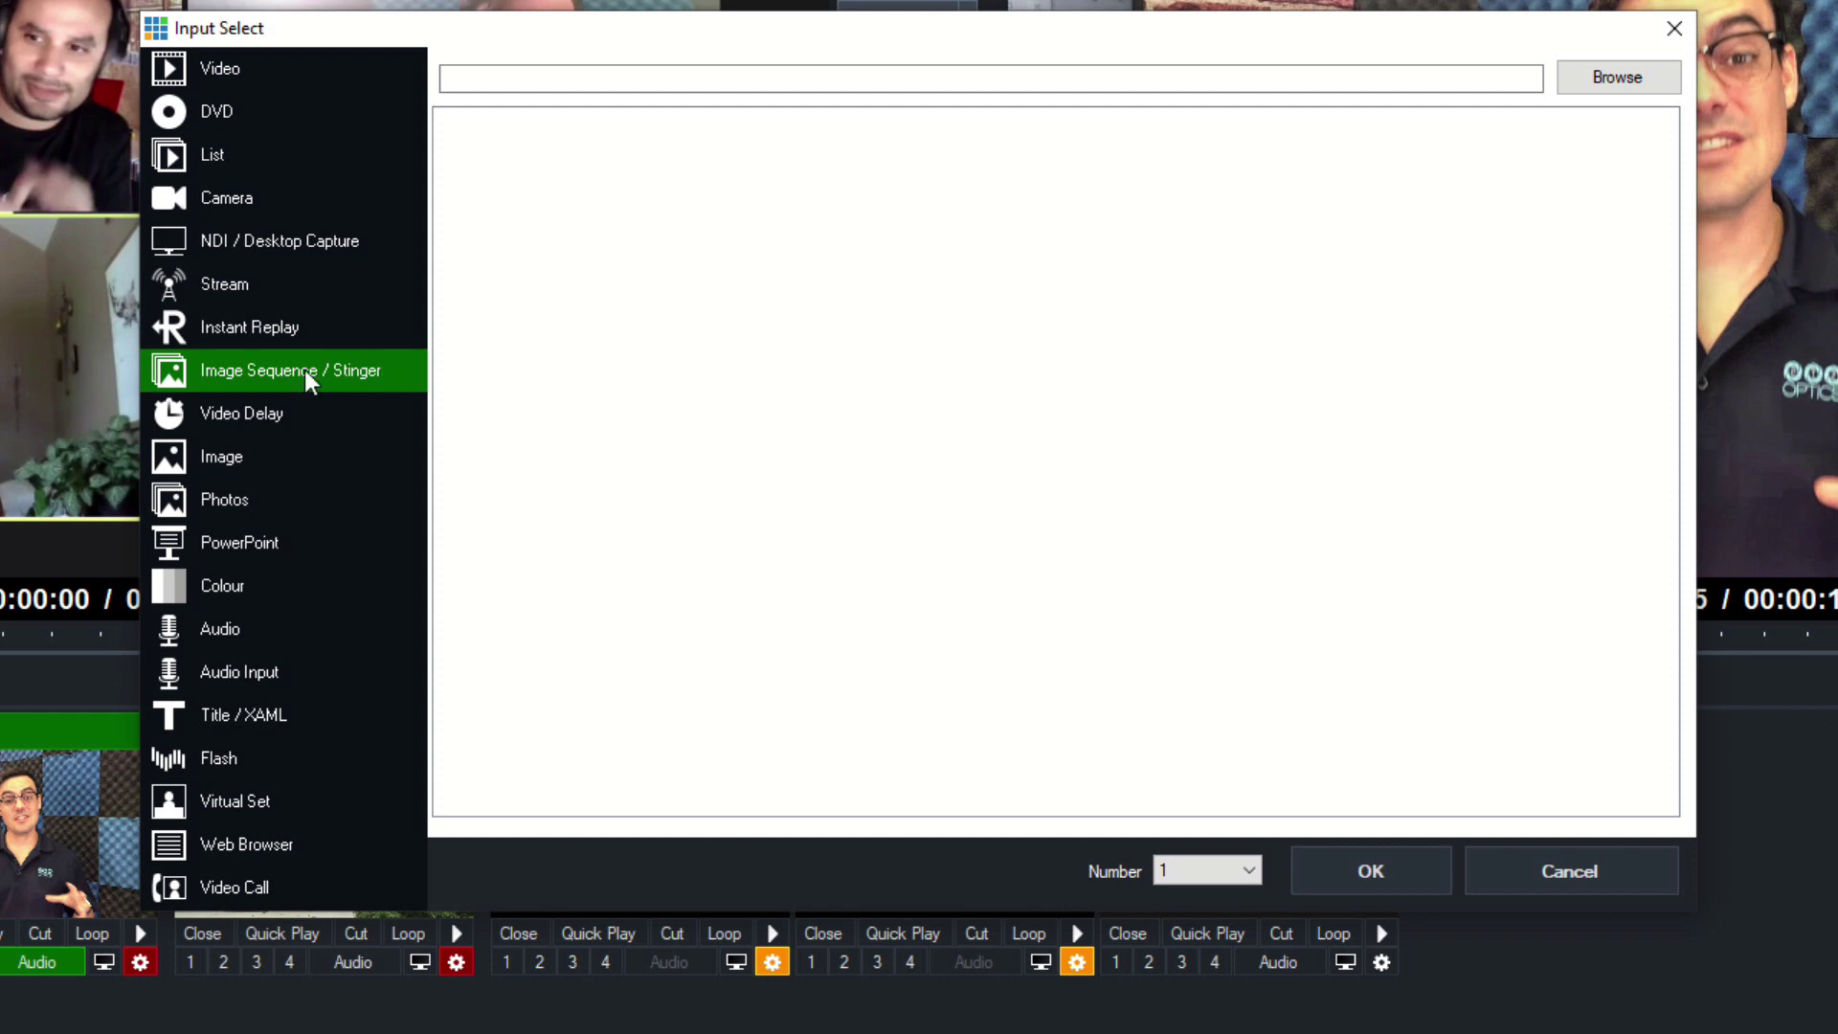
click(326, 421)
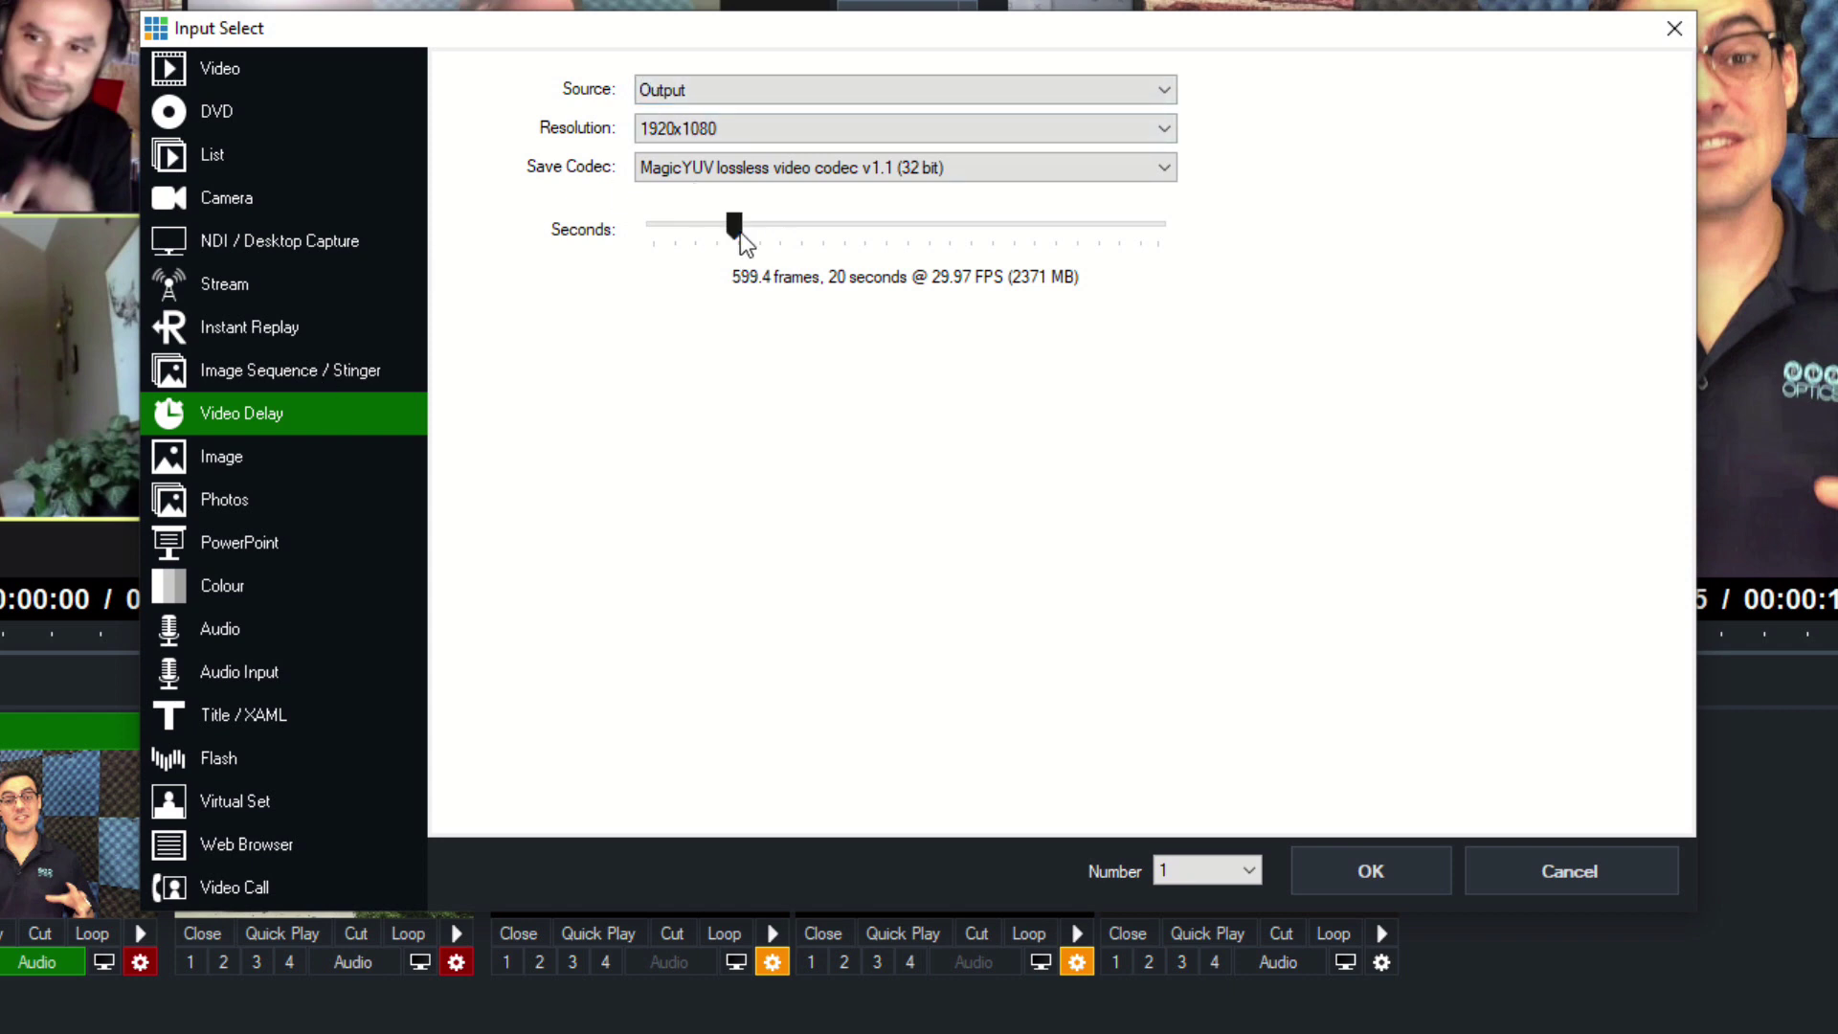
drag(739, 232, 628, 256)
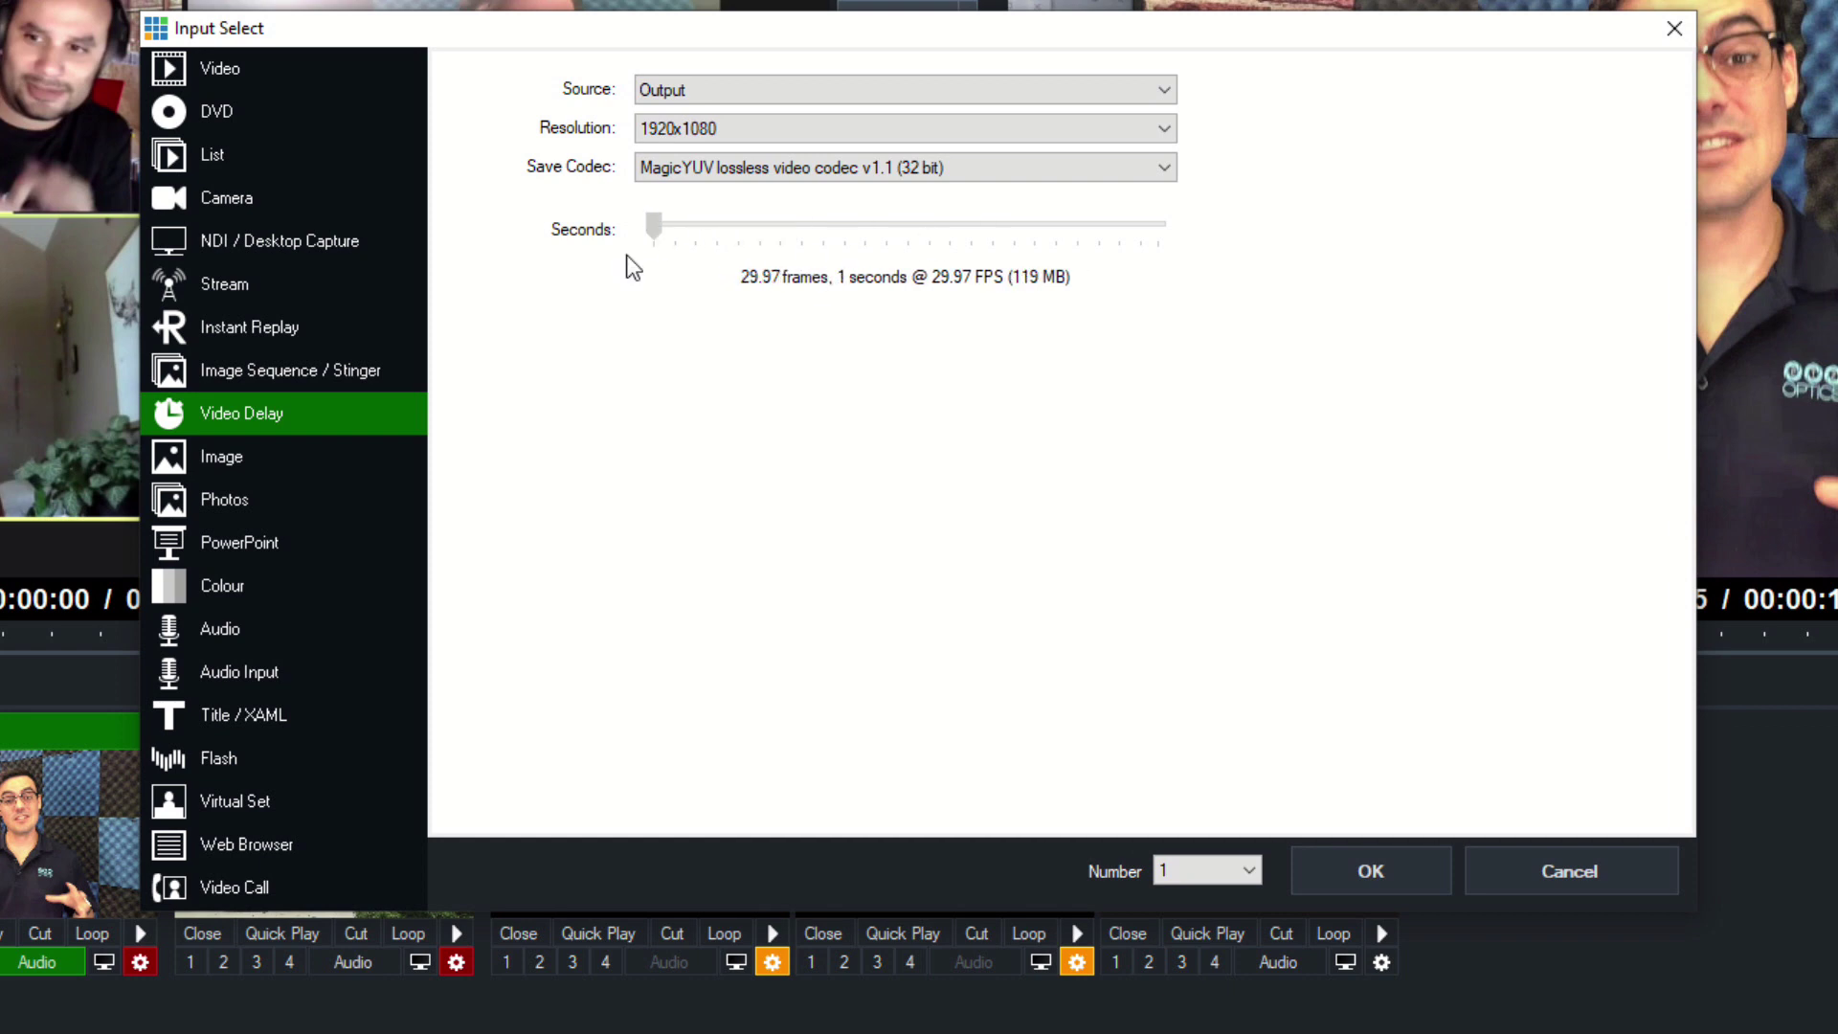
Browse the Image, Photos, PowerPoint, Colour and Audio File input types
click(339, 456)
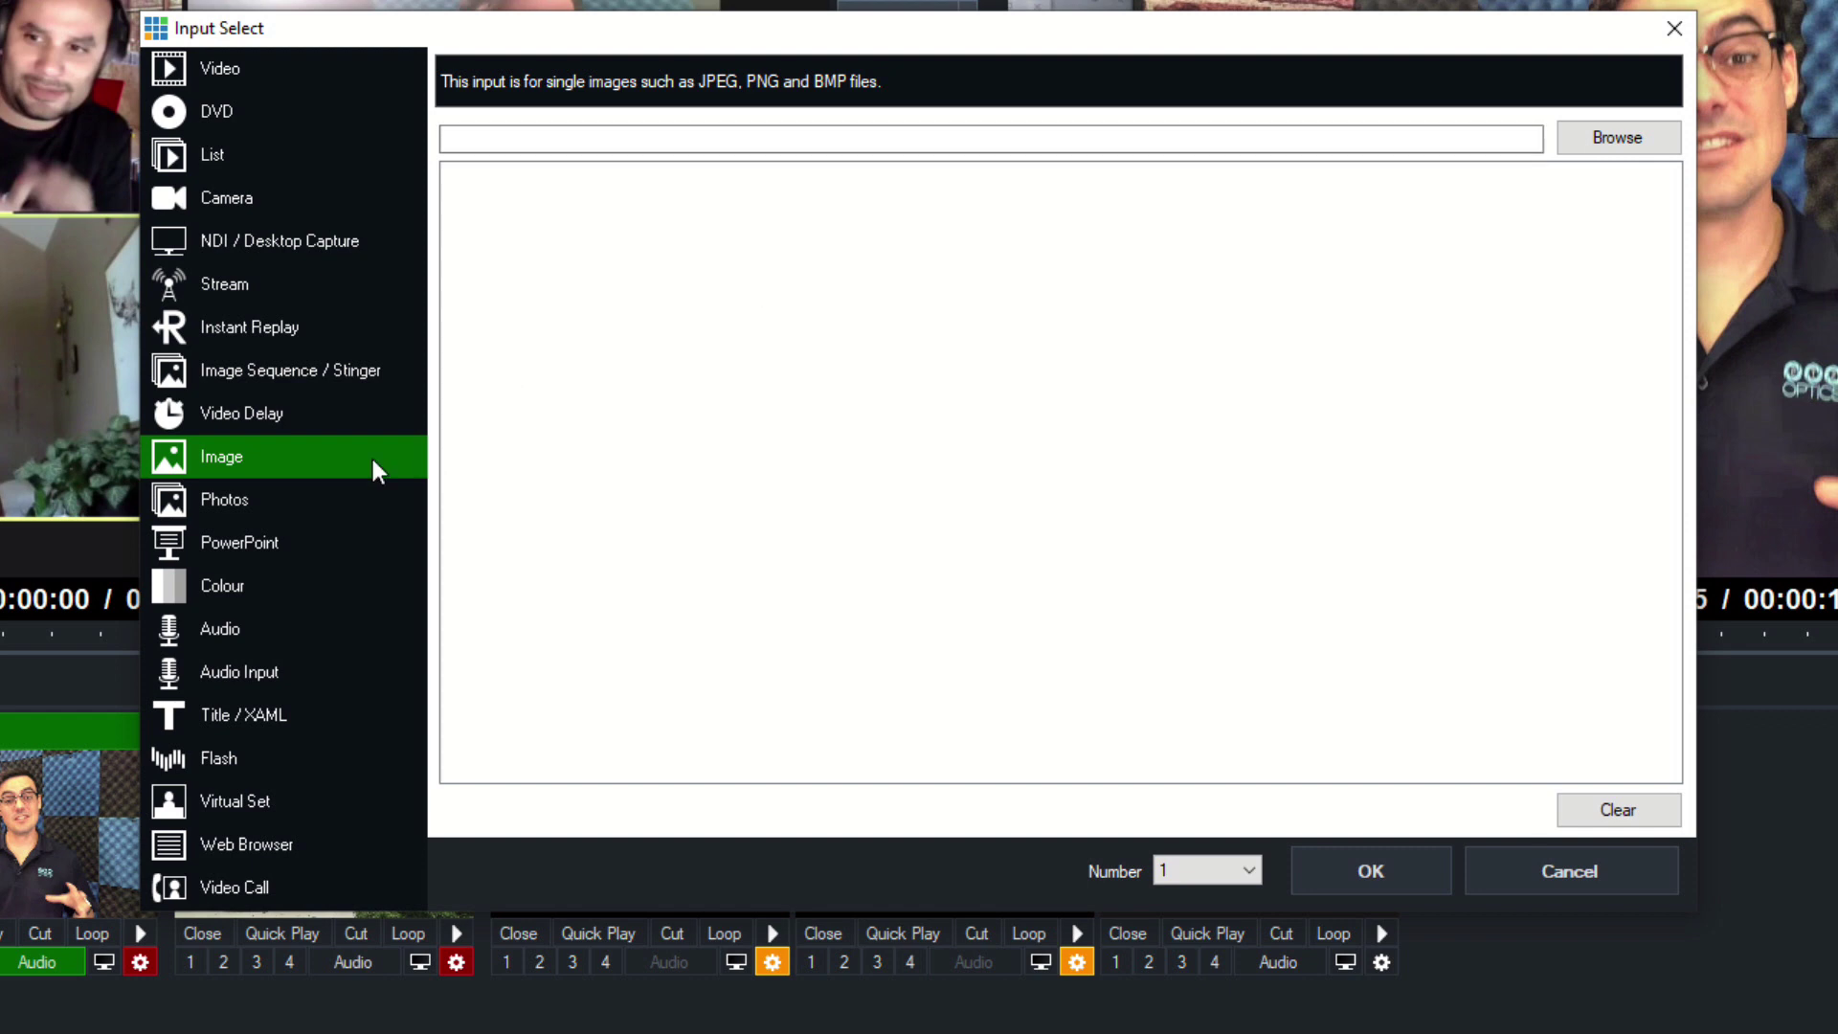
click(345, 496)
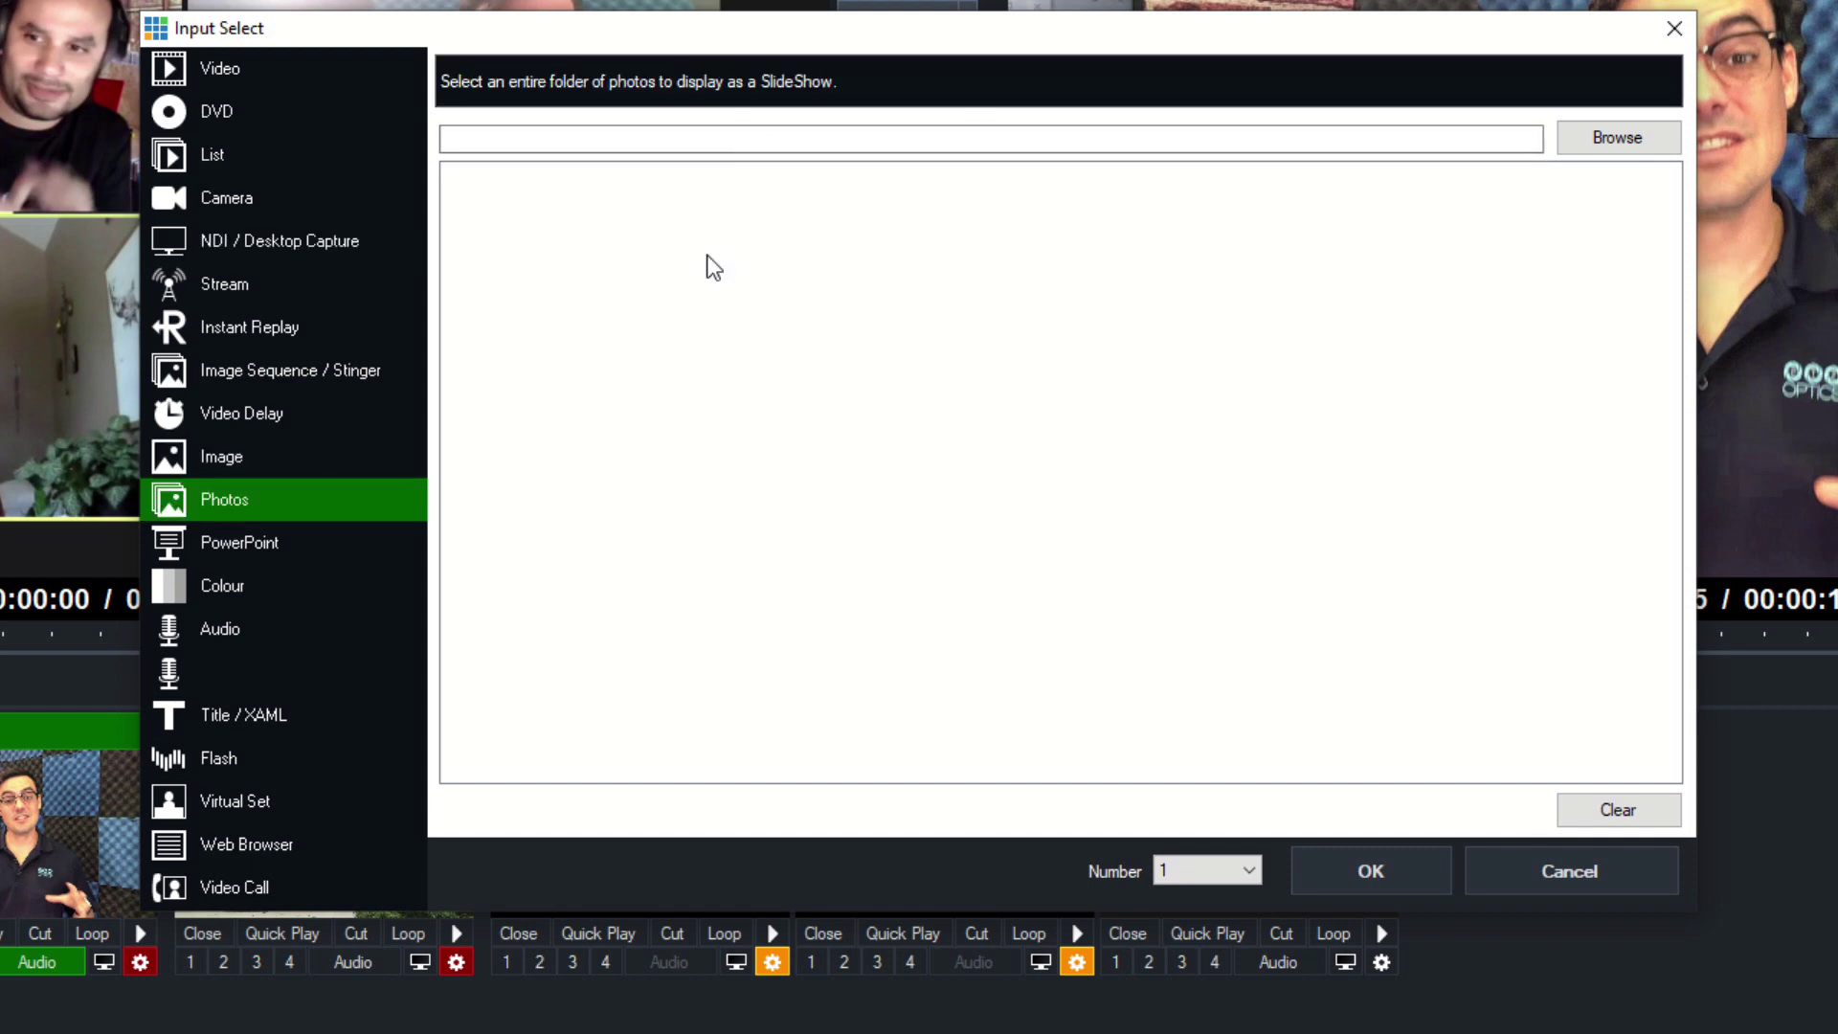
click(329, 538)
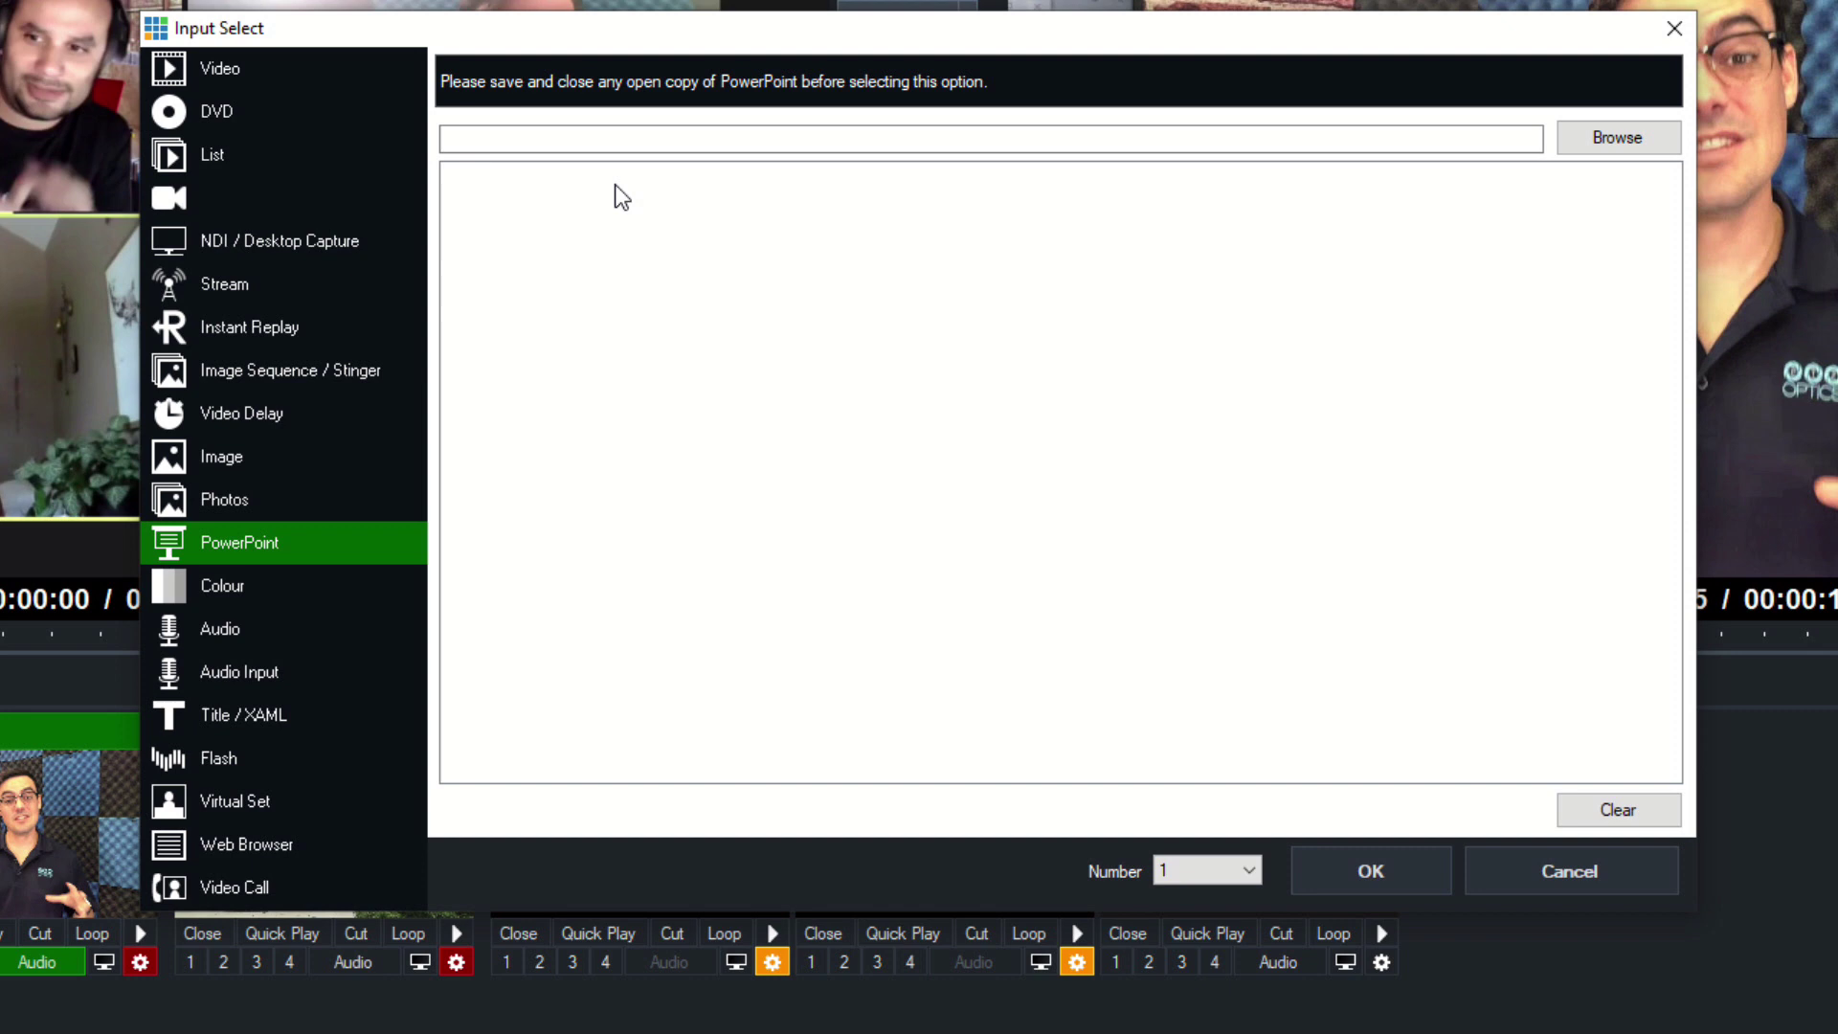
click(313, 595)
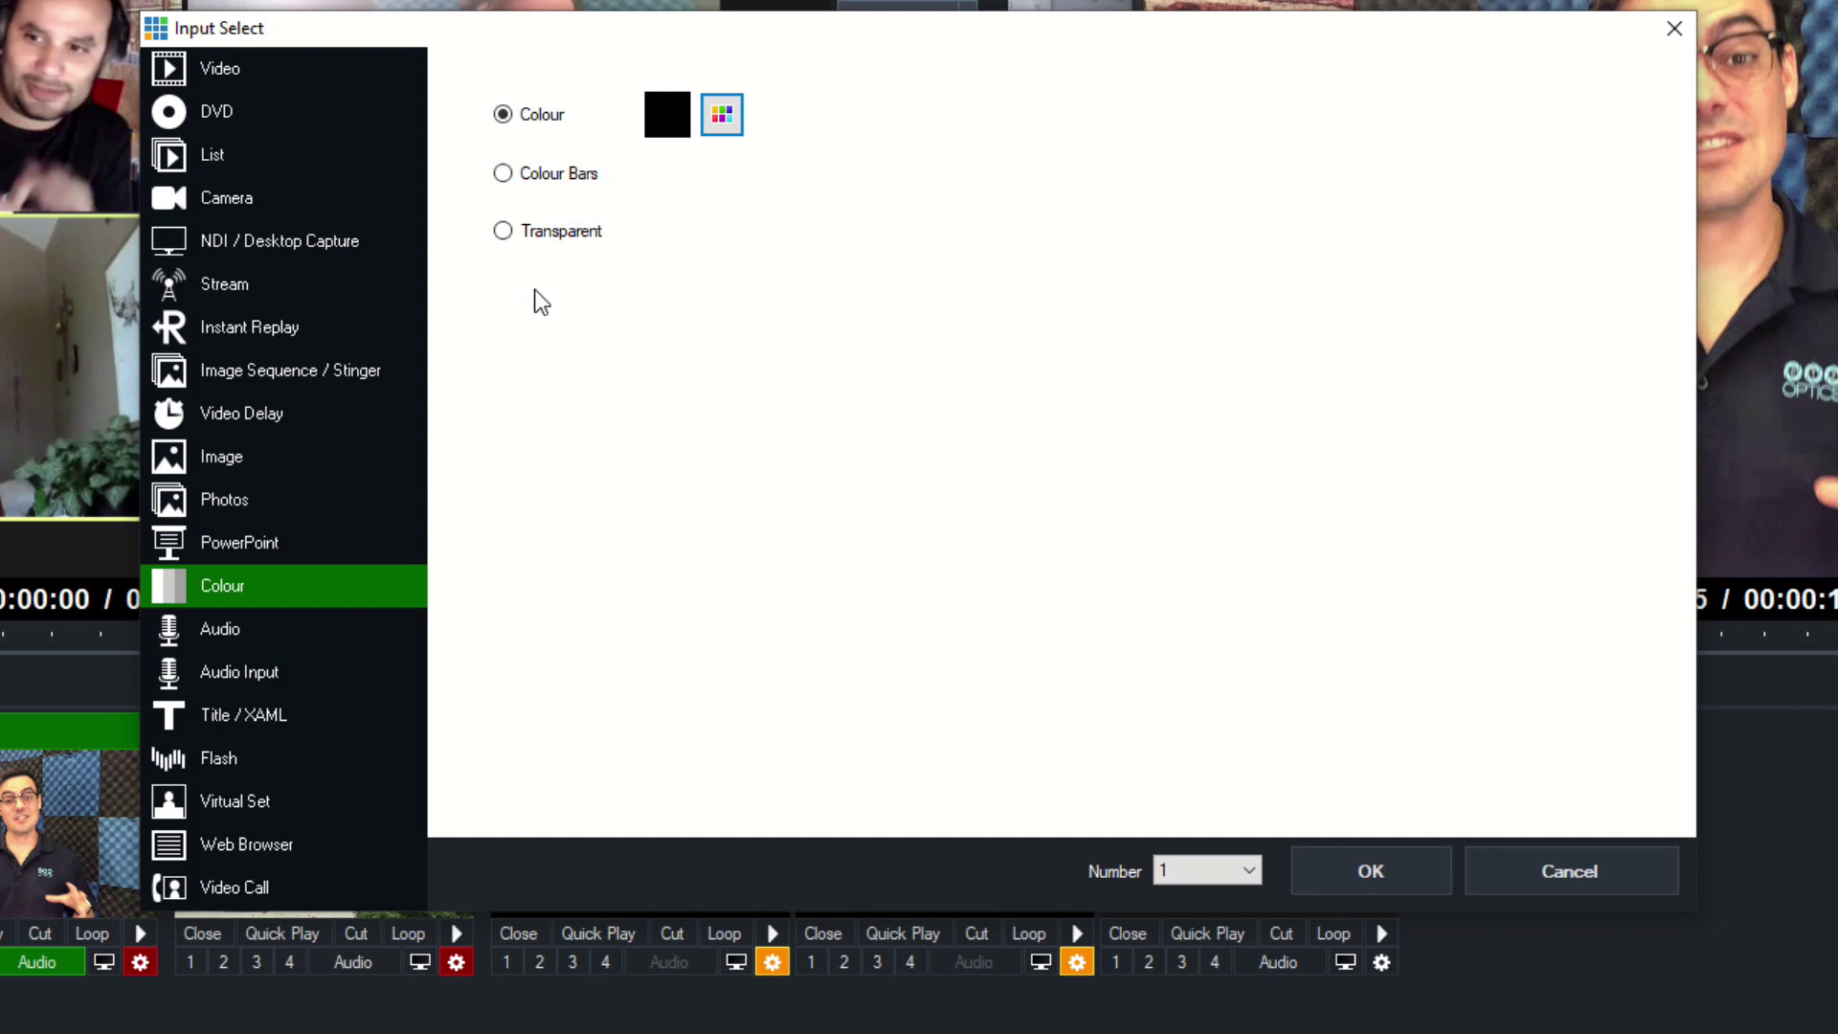
click(307, 632)
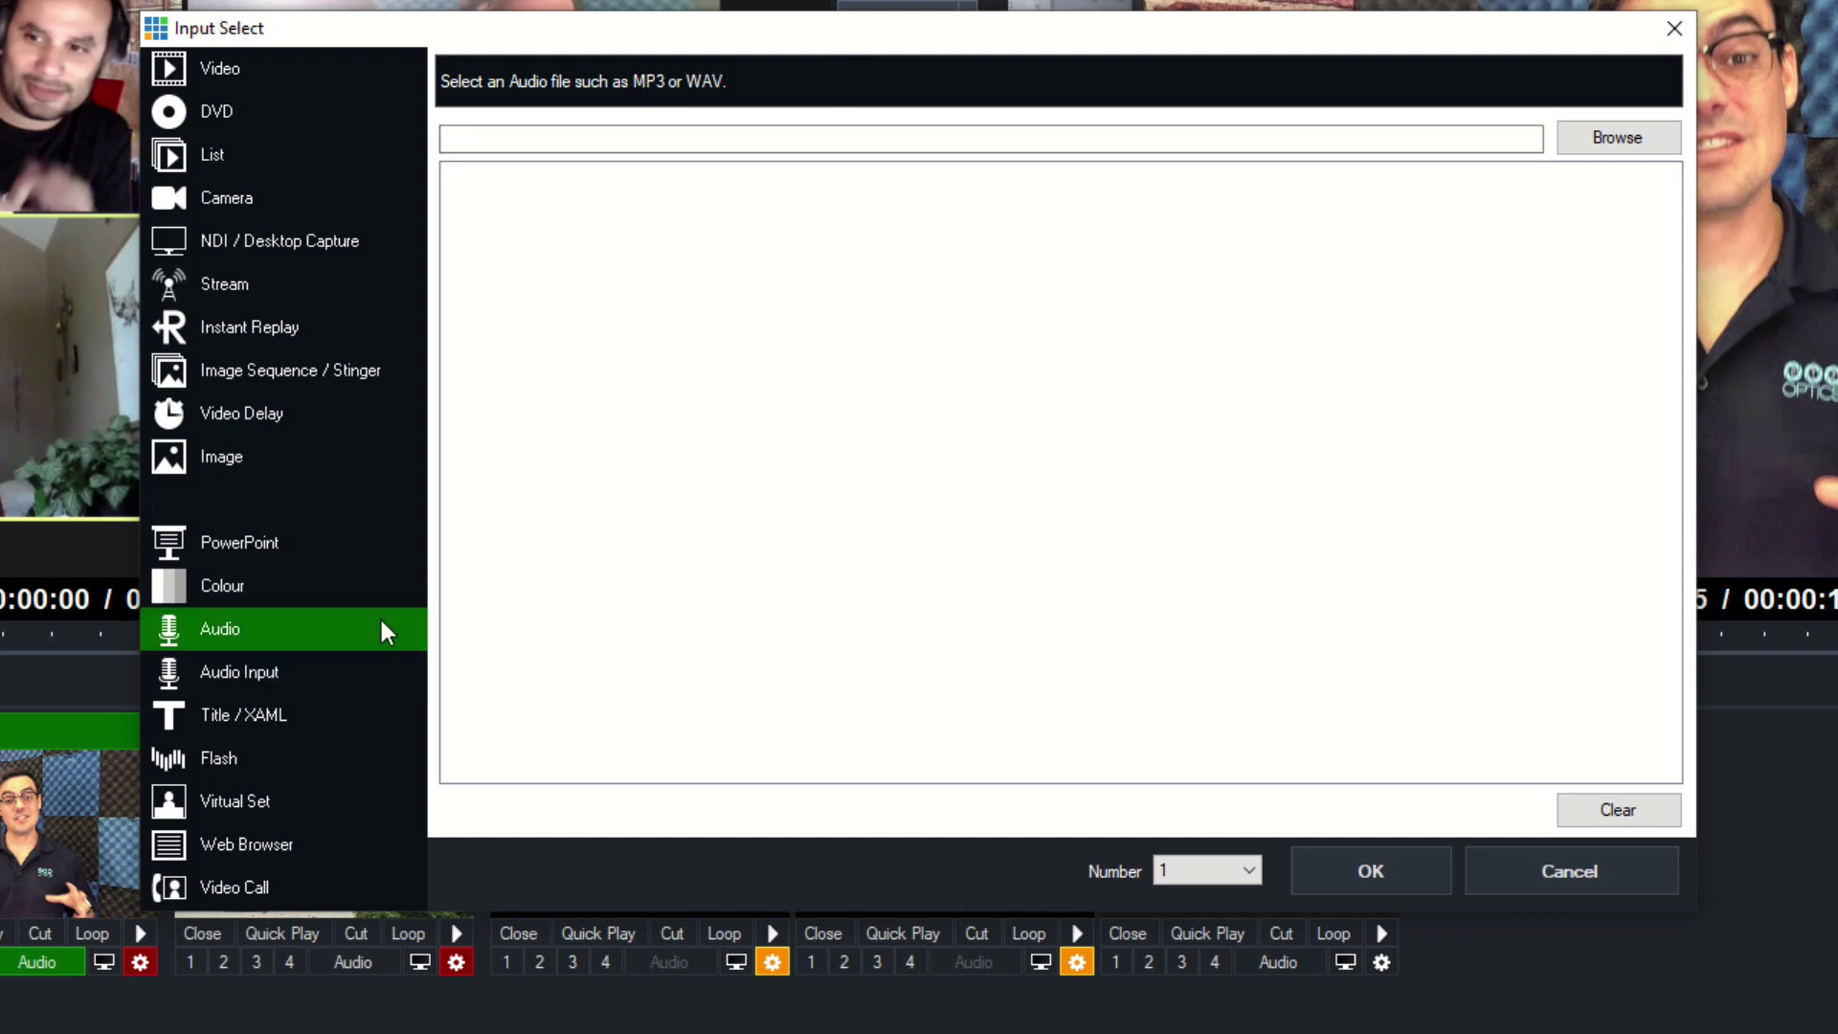
Pick Audio Input, review its audio devices leaving None, then show the Title / XAML templates
click(322, 661)
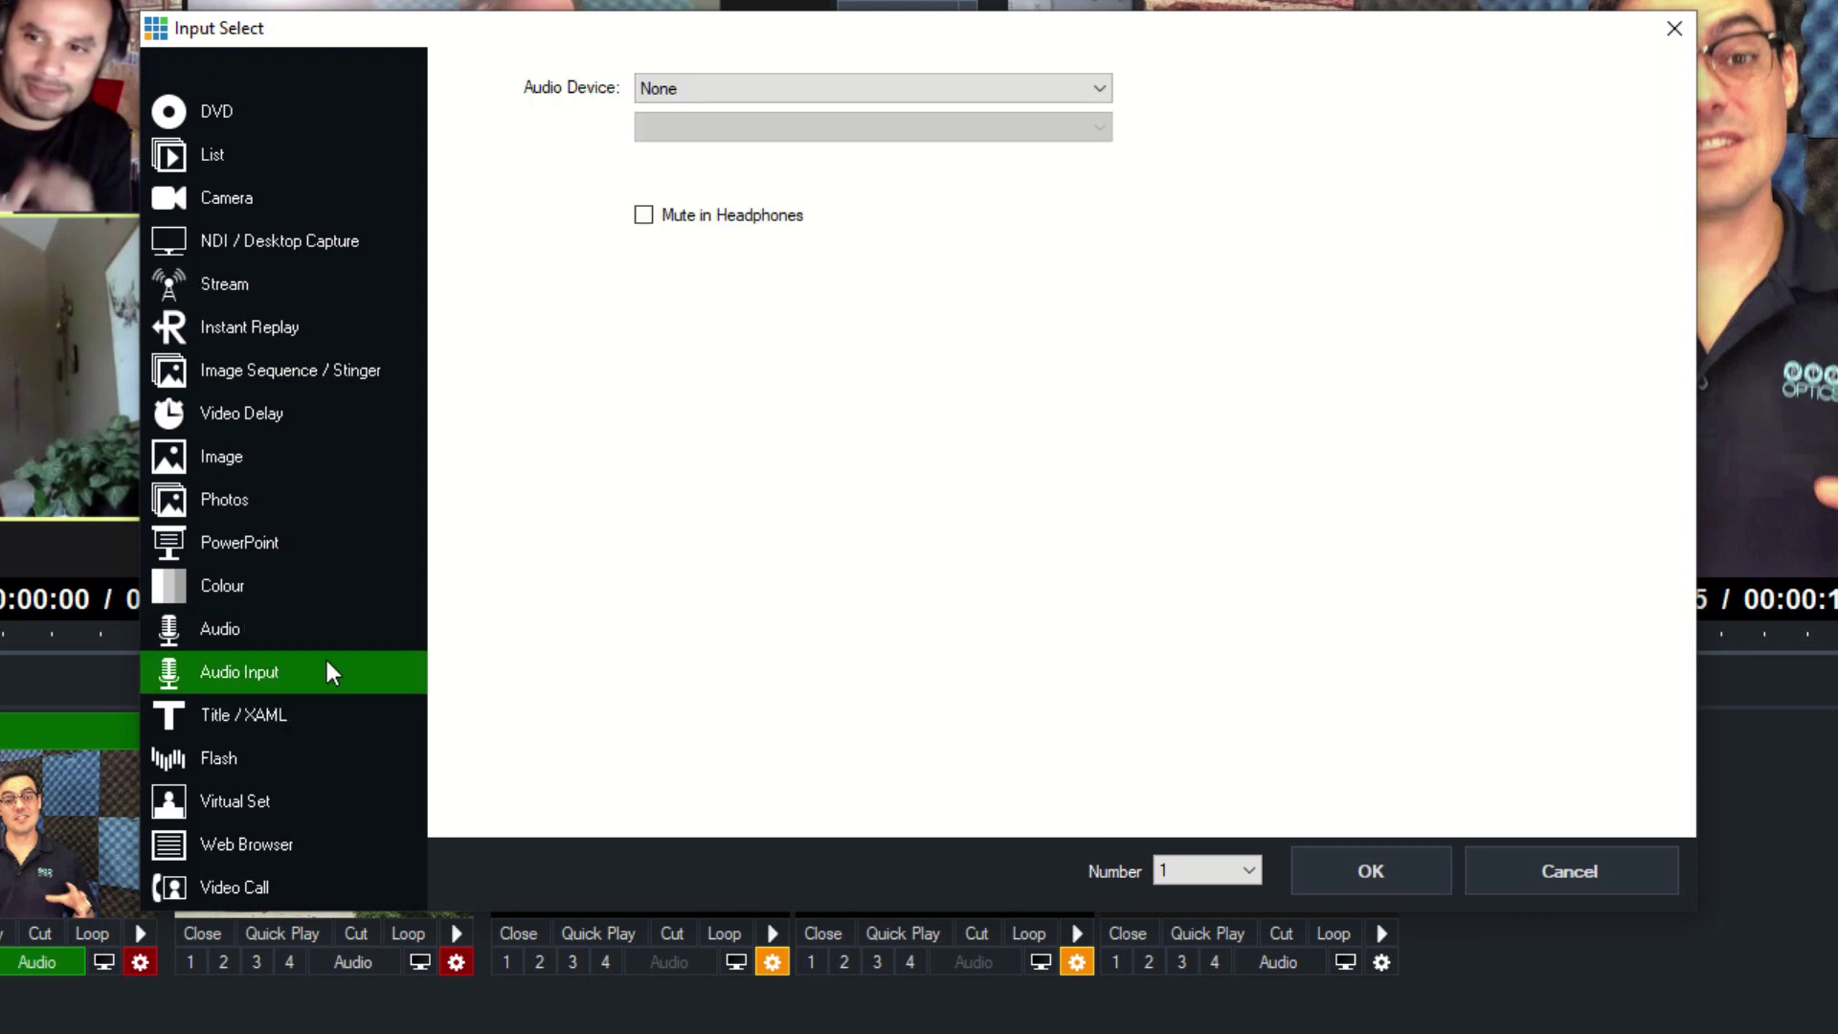
click(826, 88)
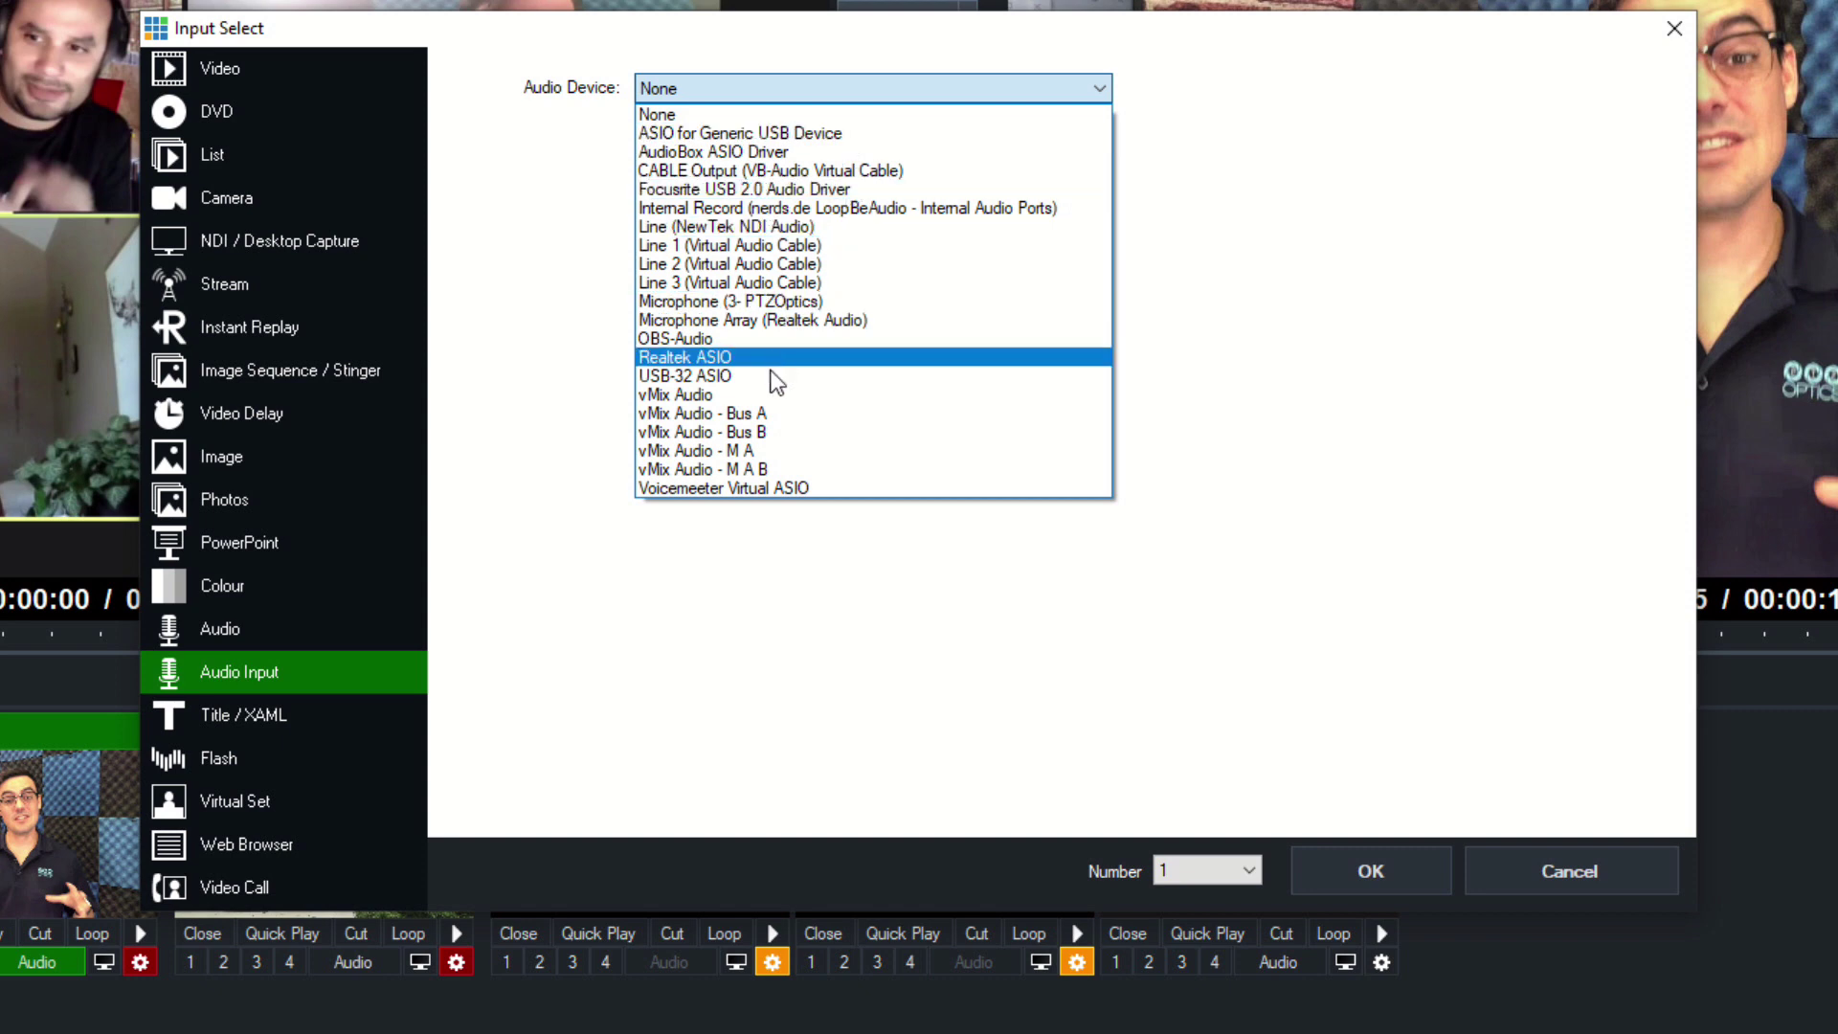
click(1271, 424)
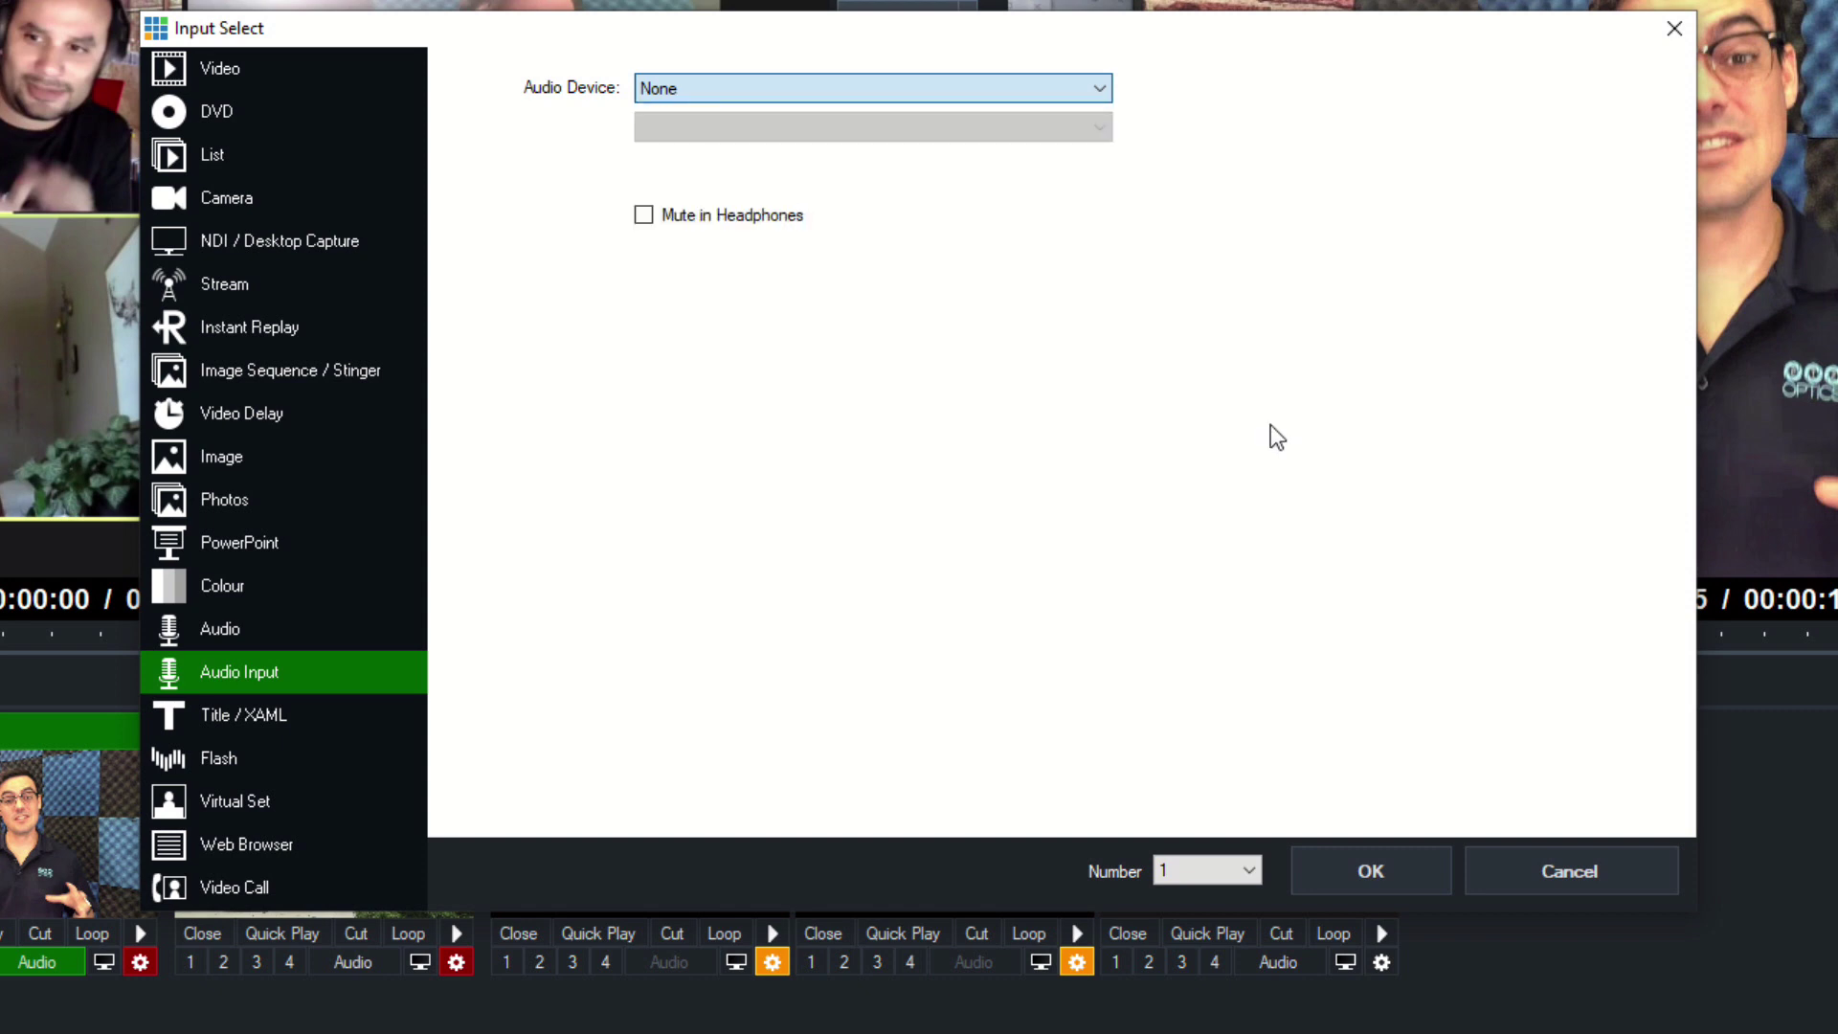
click(292, 723)
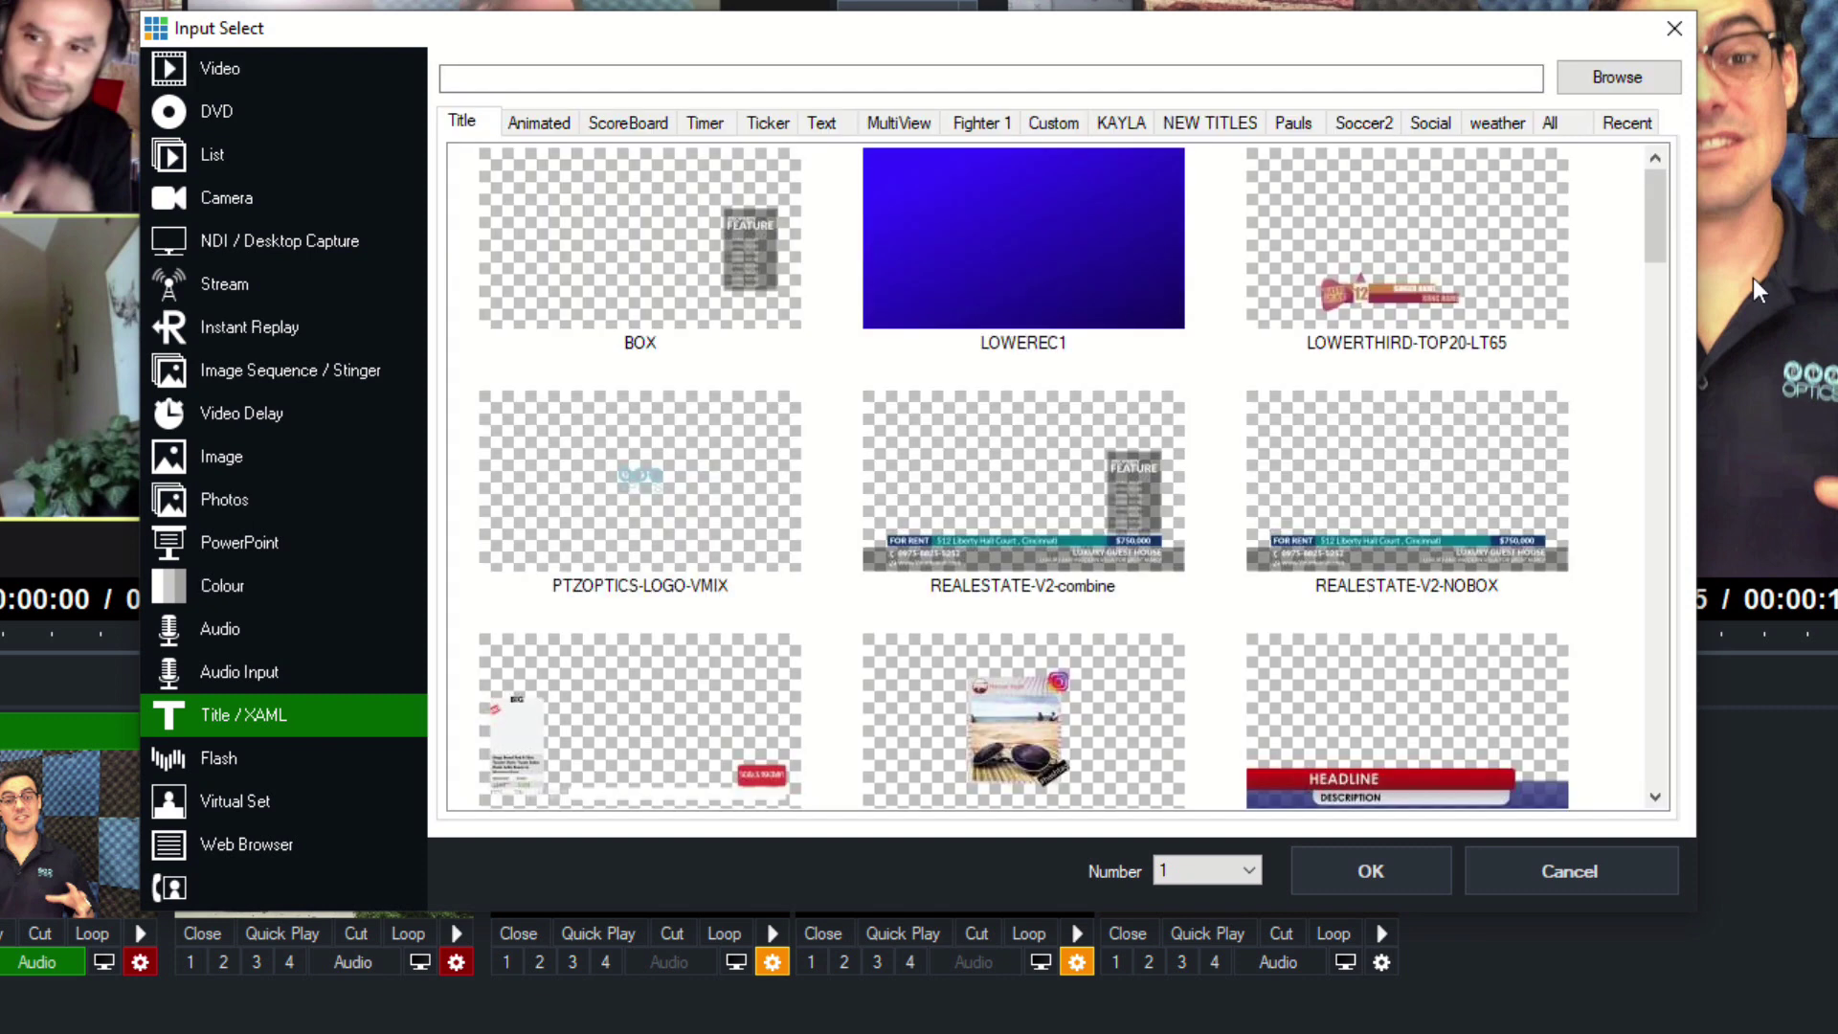
Browse the Title / XAML gallery, then the Flash and Virtual Set input types
drag(1673, 201, 1691, 148)
click(375, 747)
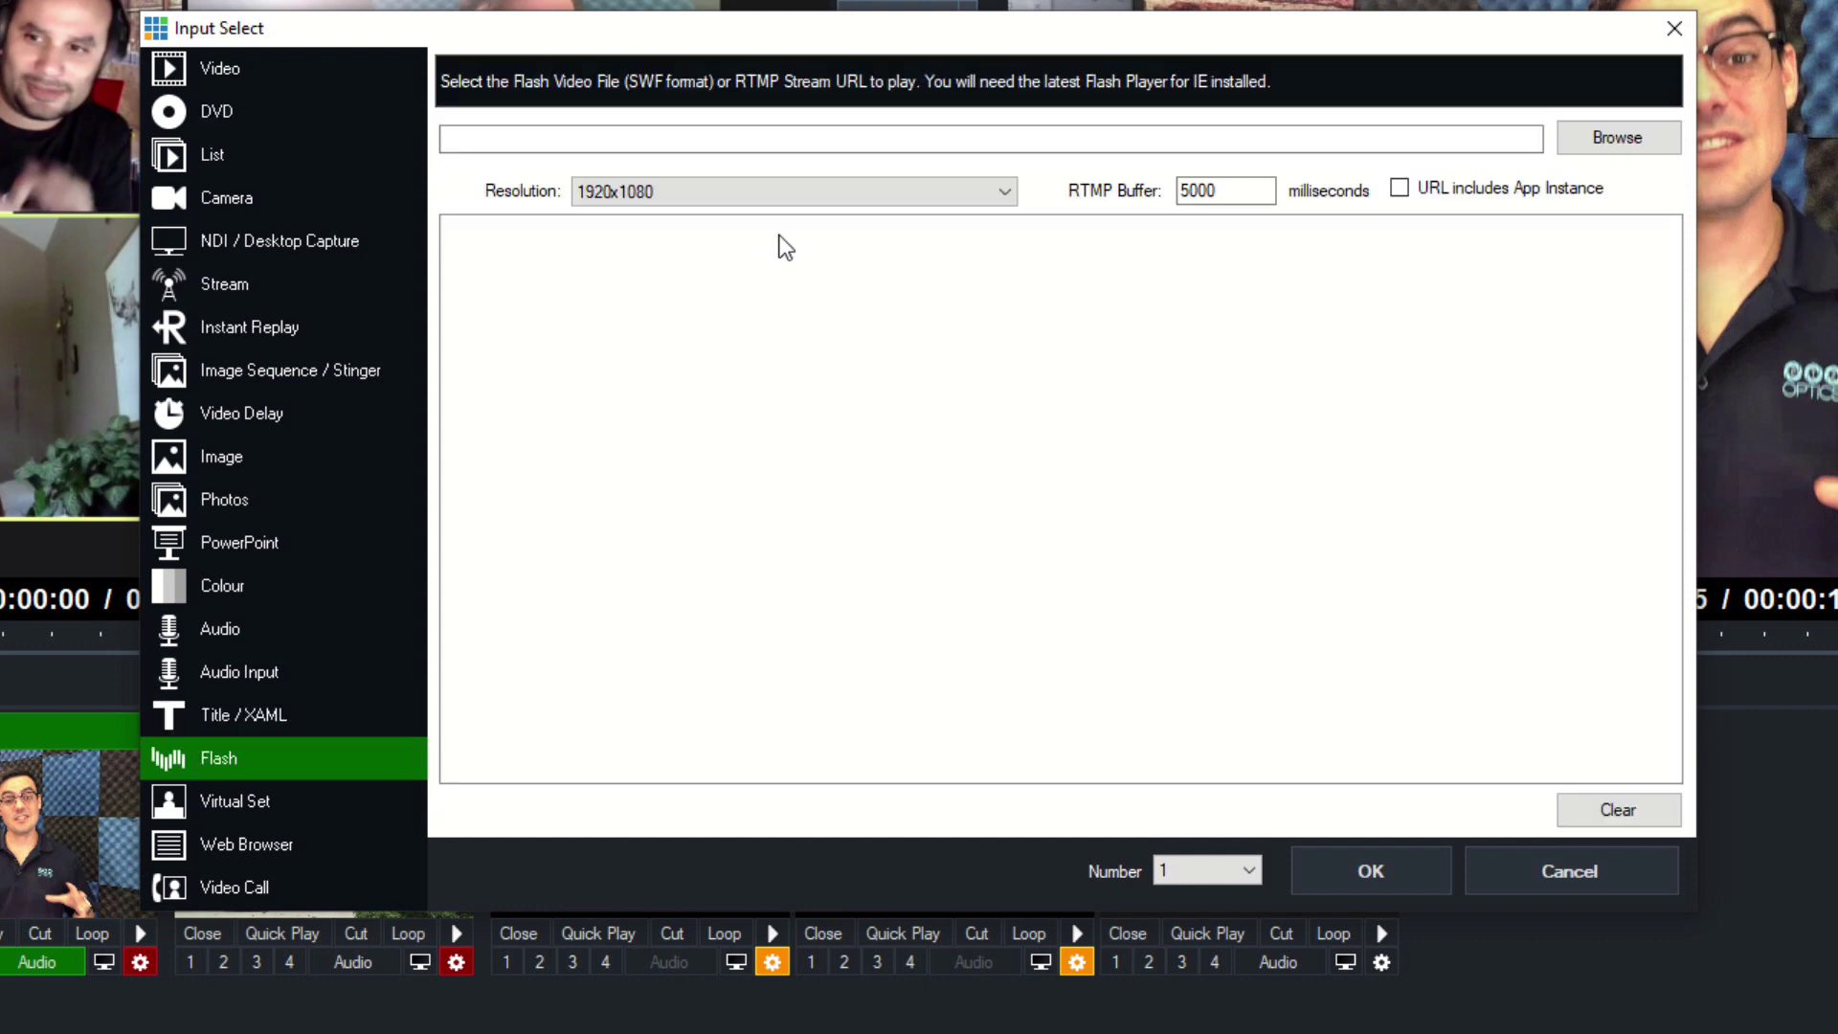
click(310, 787)
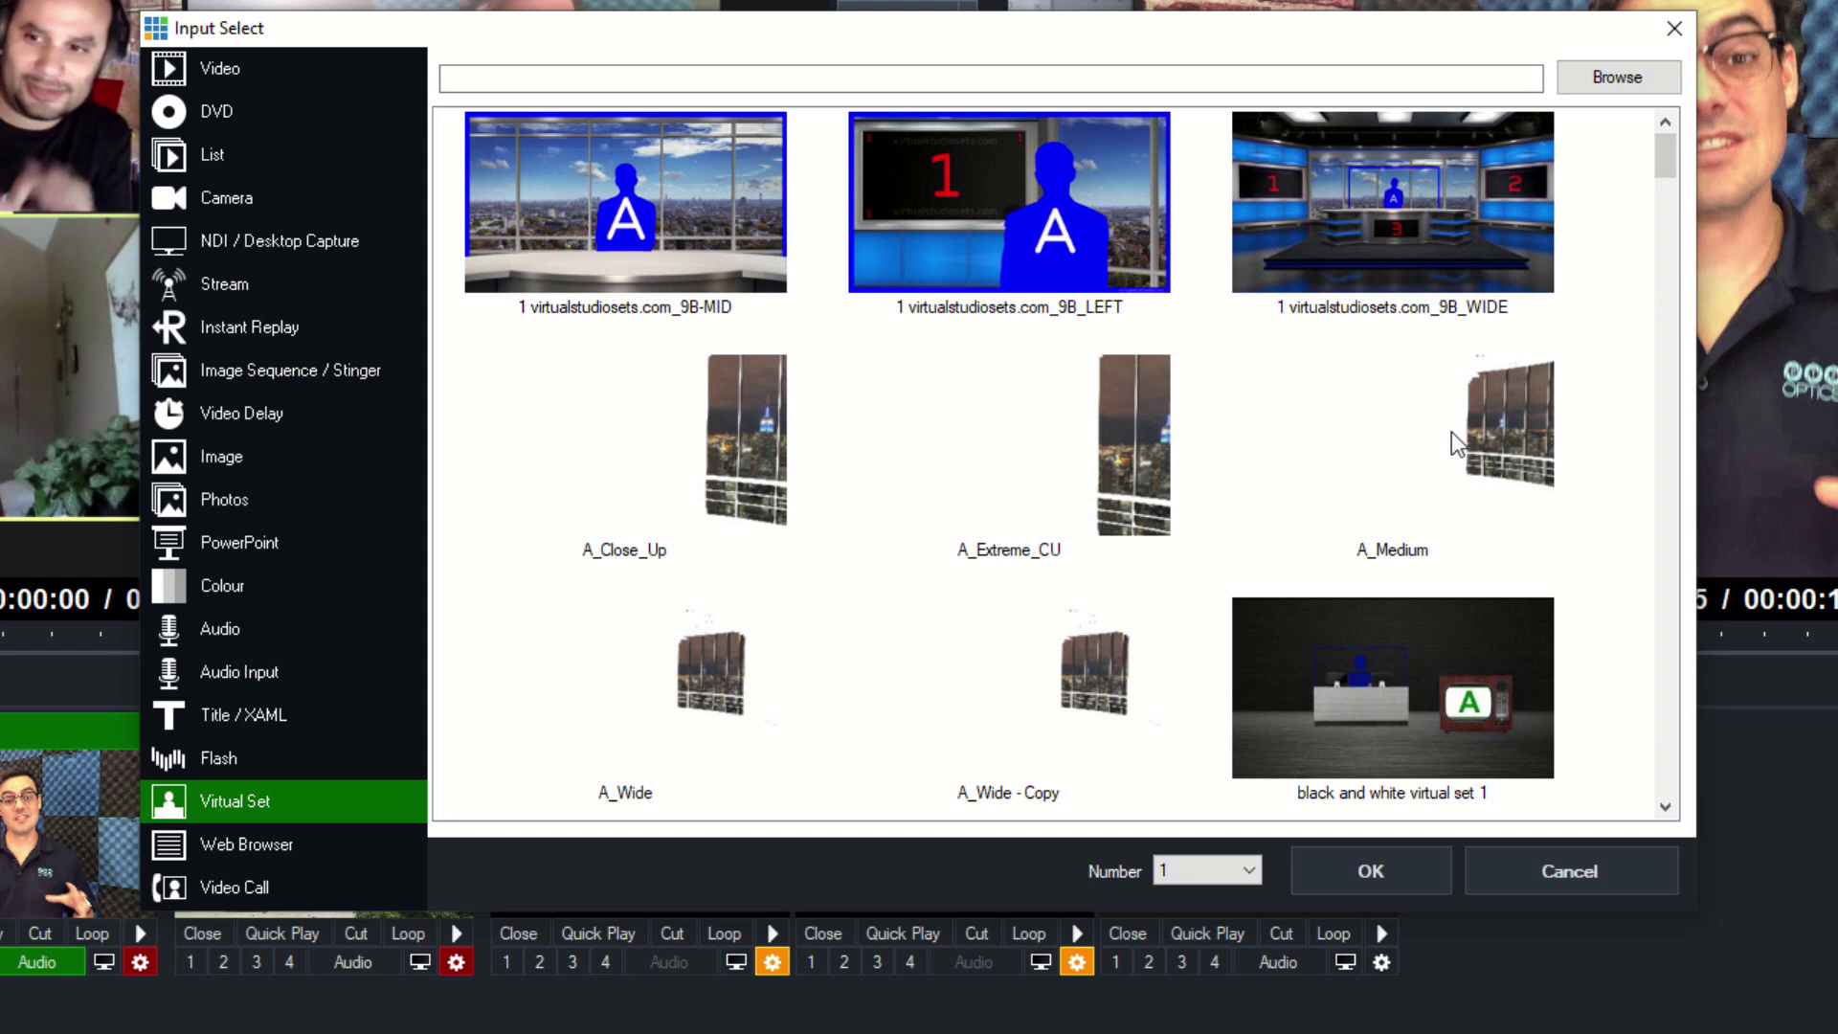
click(220, 844)
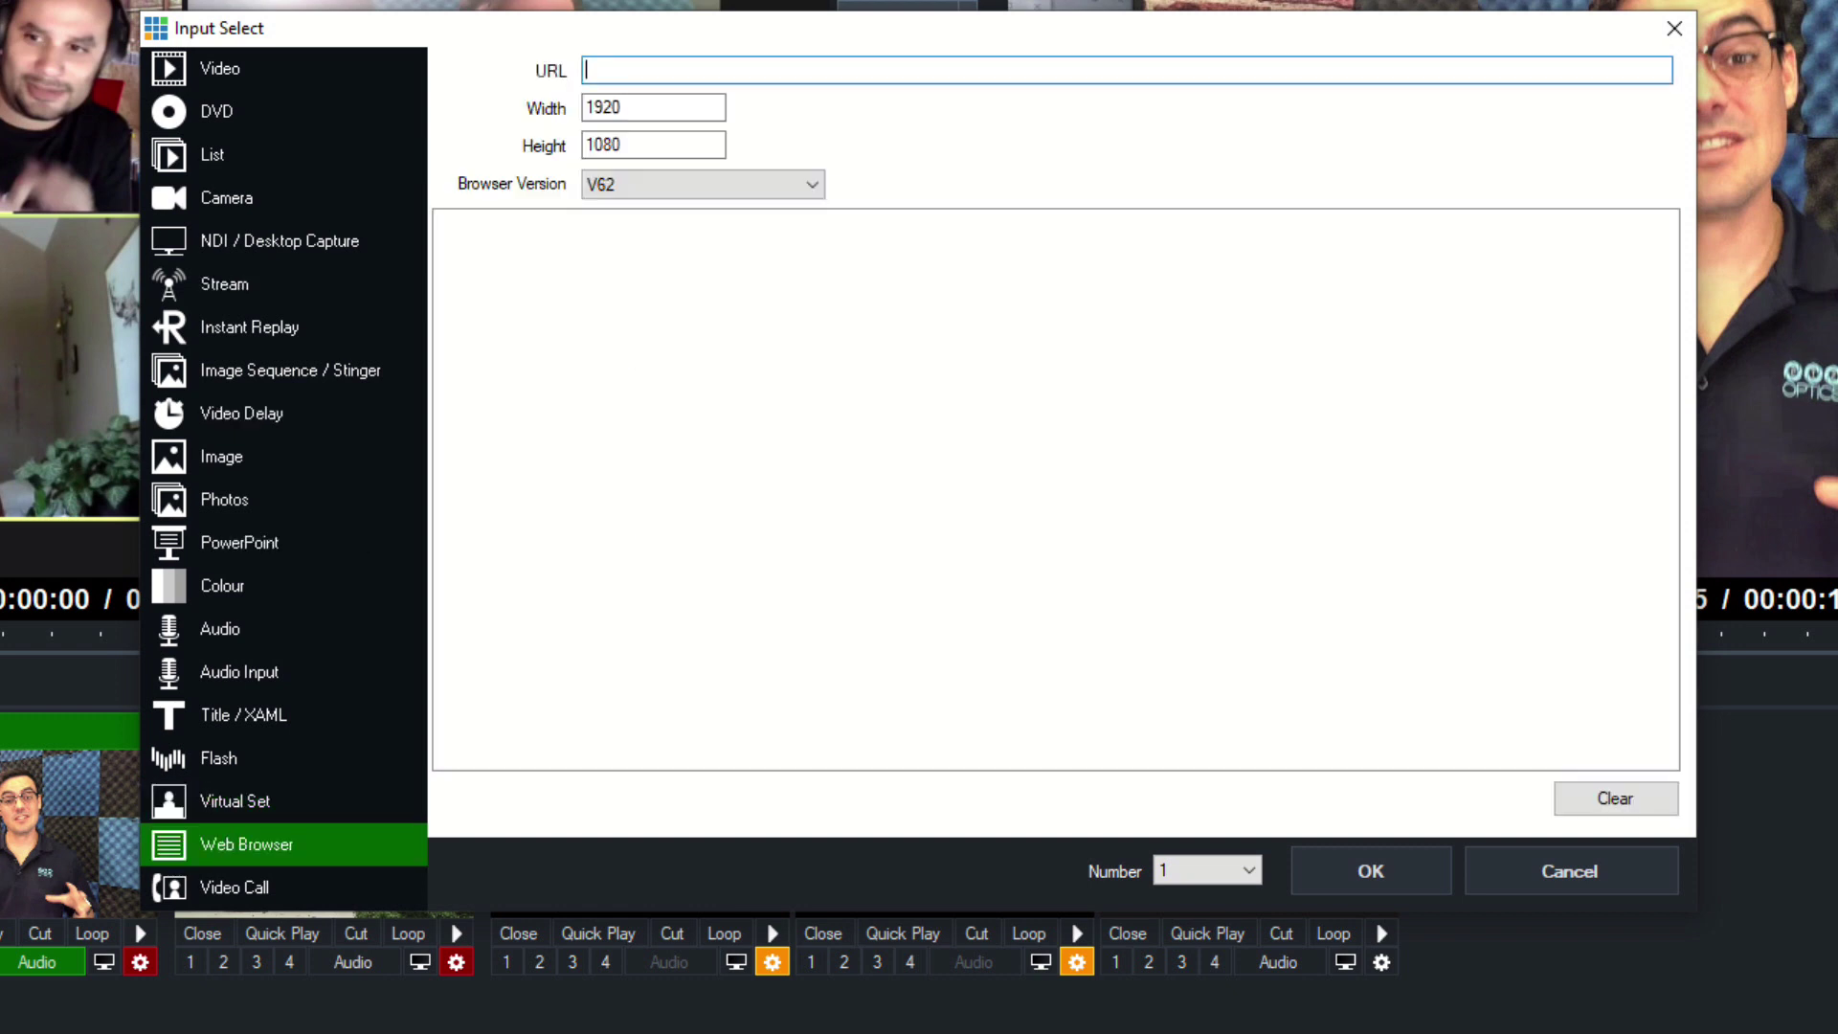
text(https://vmix.com)
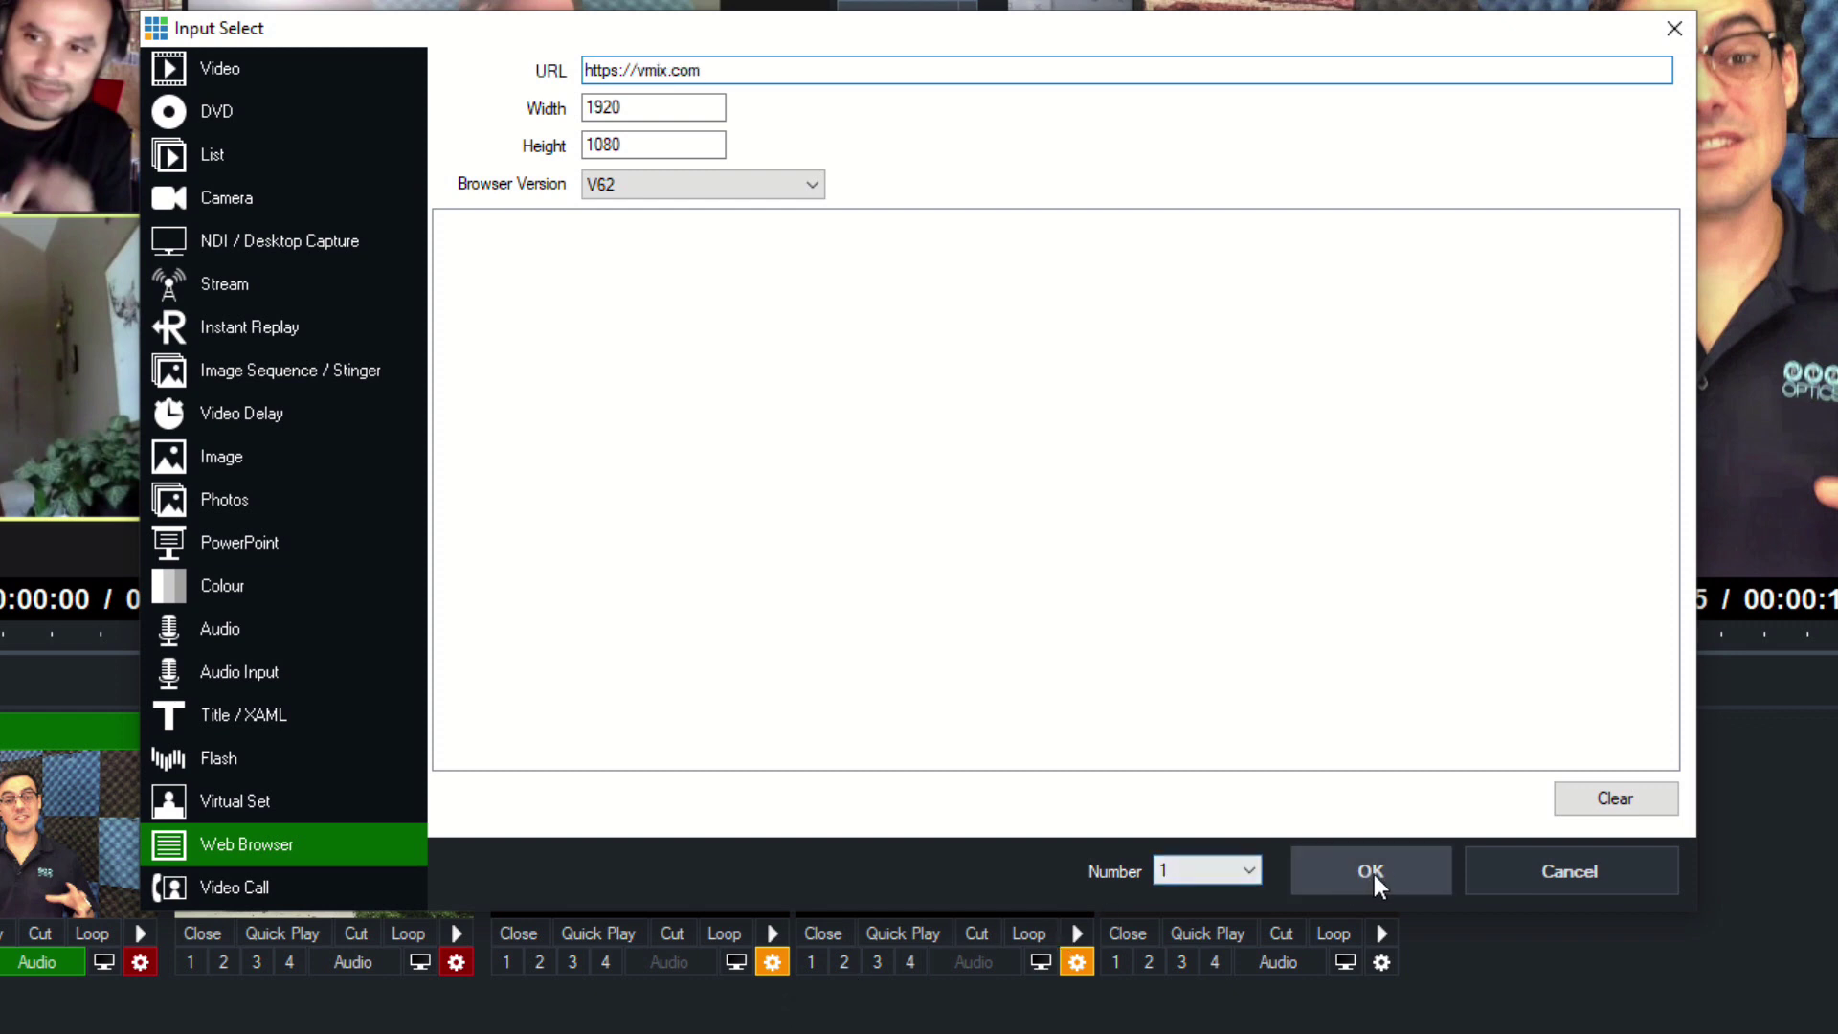
click(1373, 873)
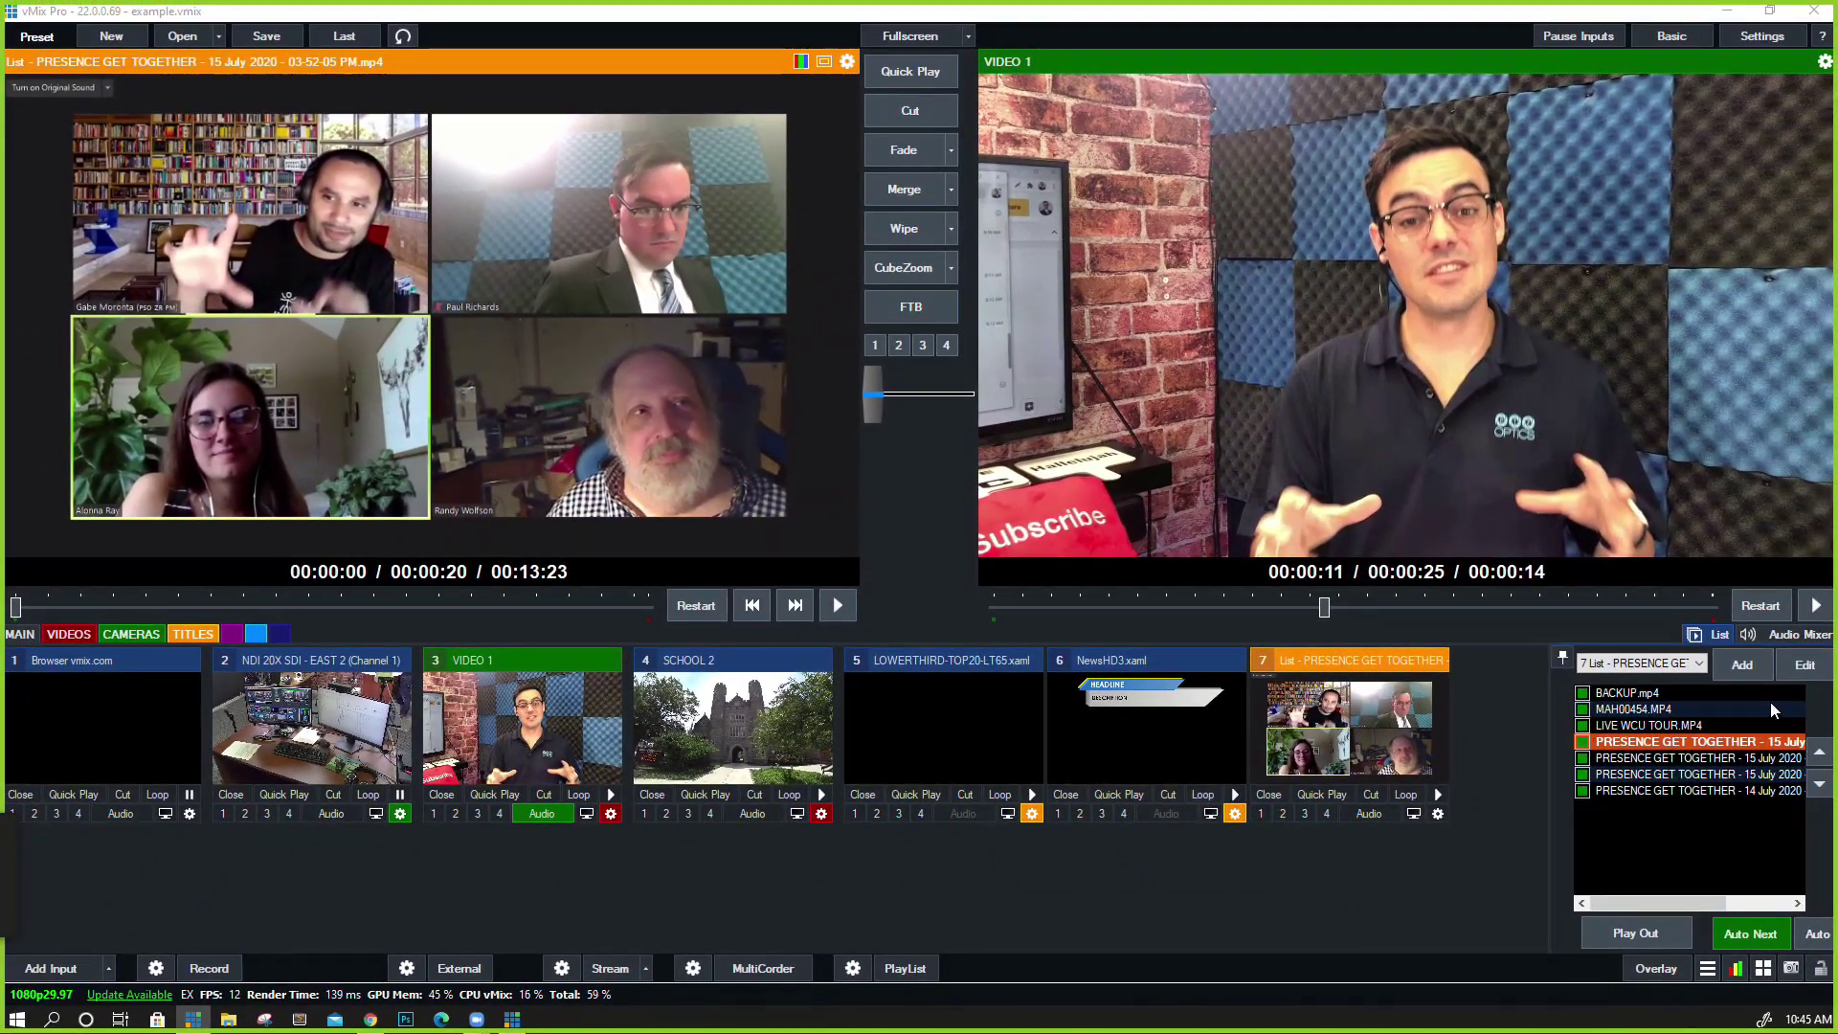
Preview the vmix.com browser input, fade it to output, and check its page options
click(151, 748)
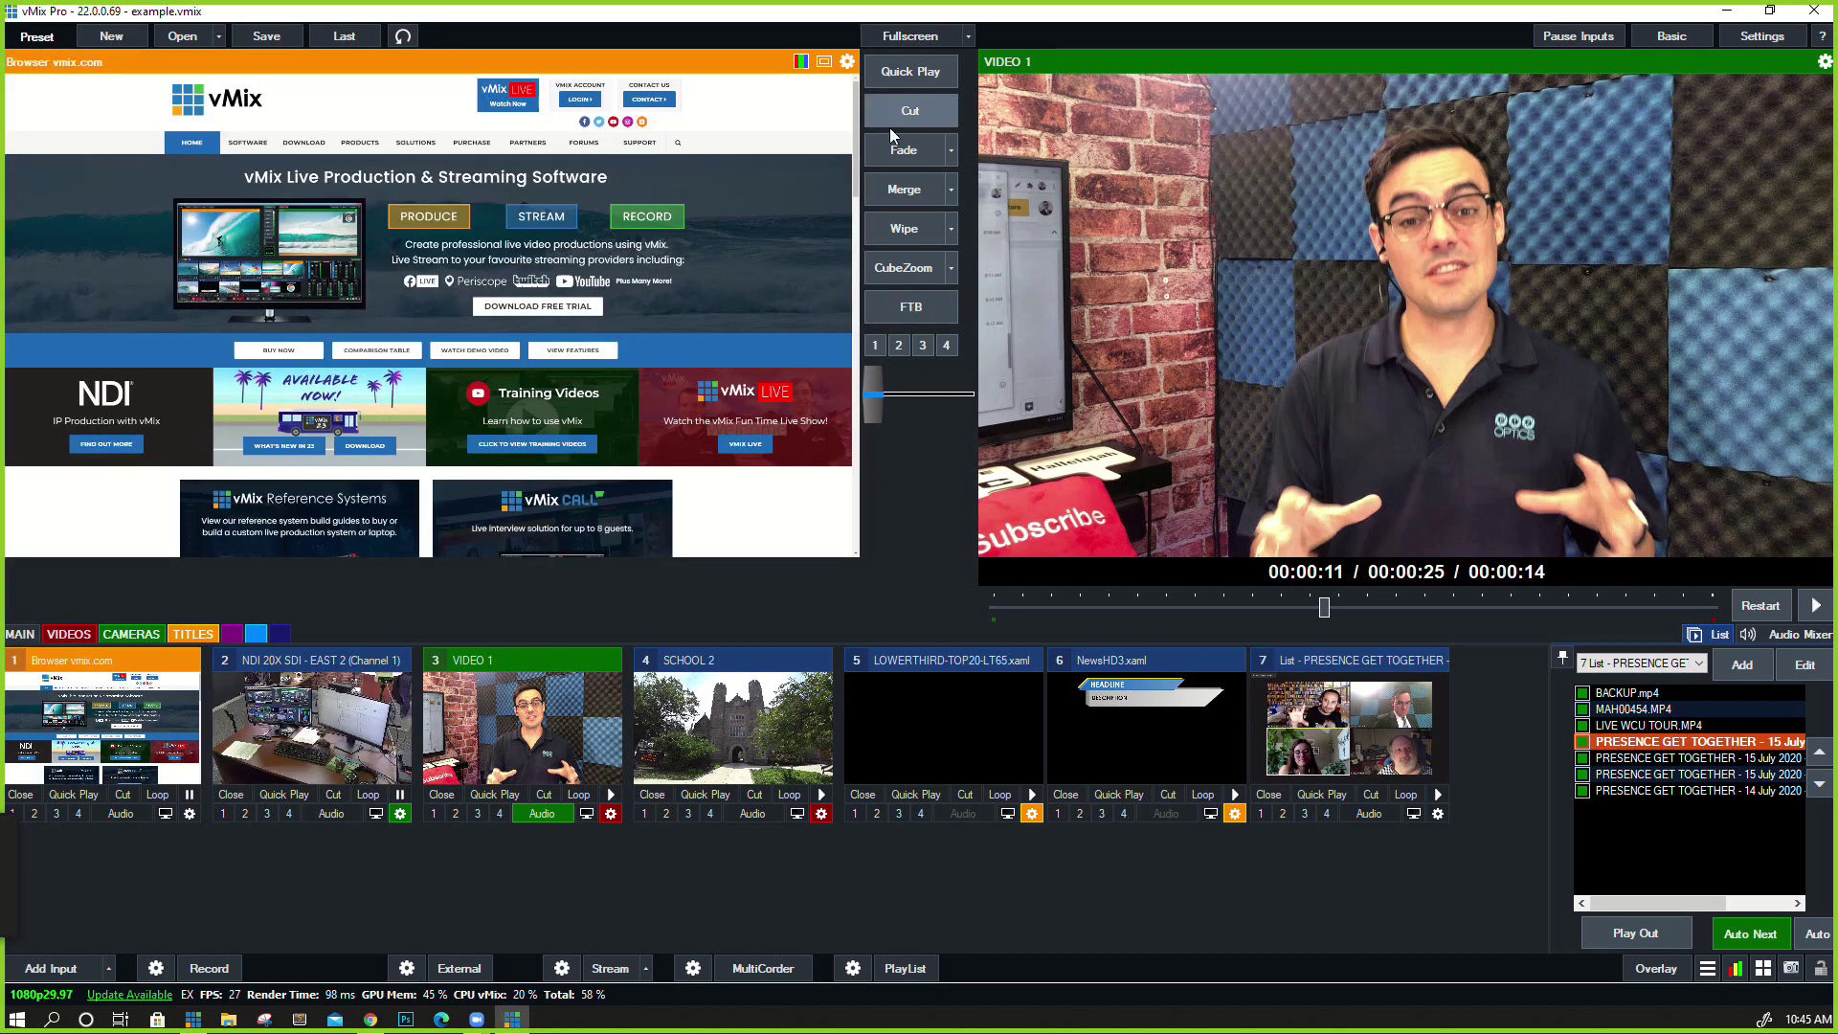
click(891, 153)
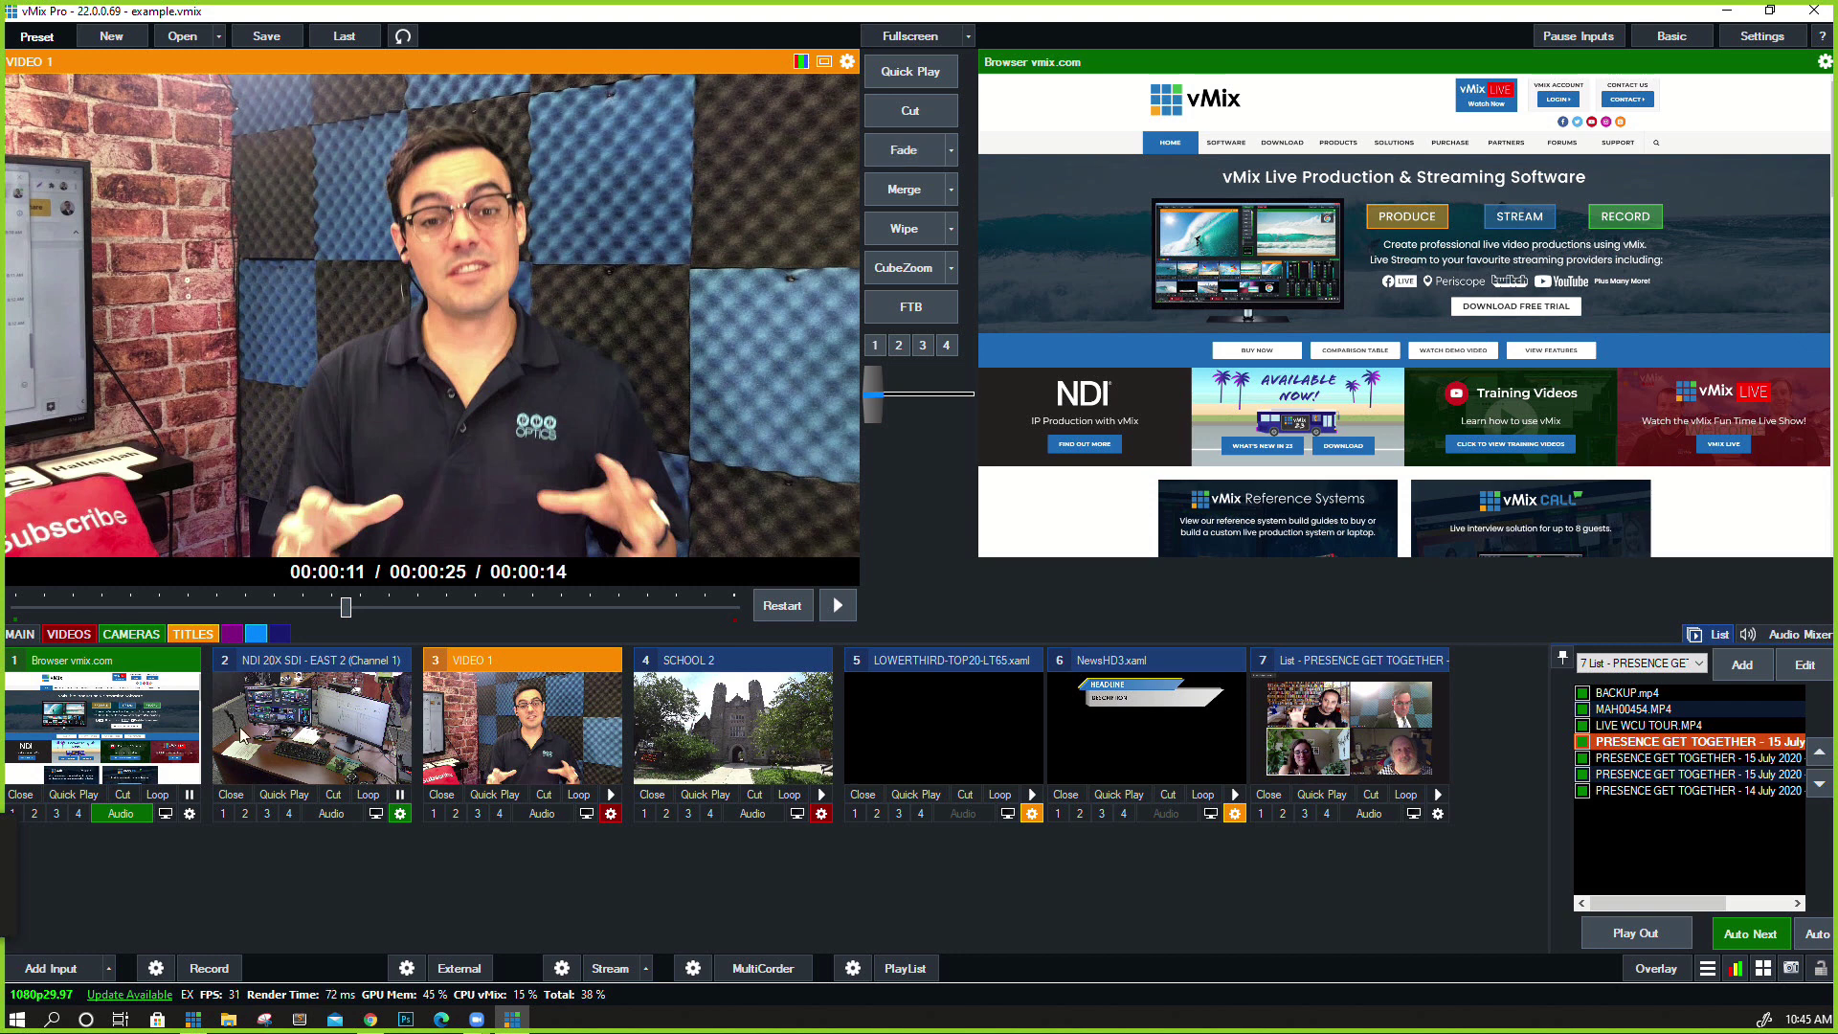
right_click(748, 188)
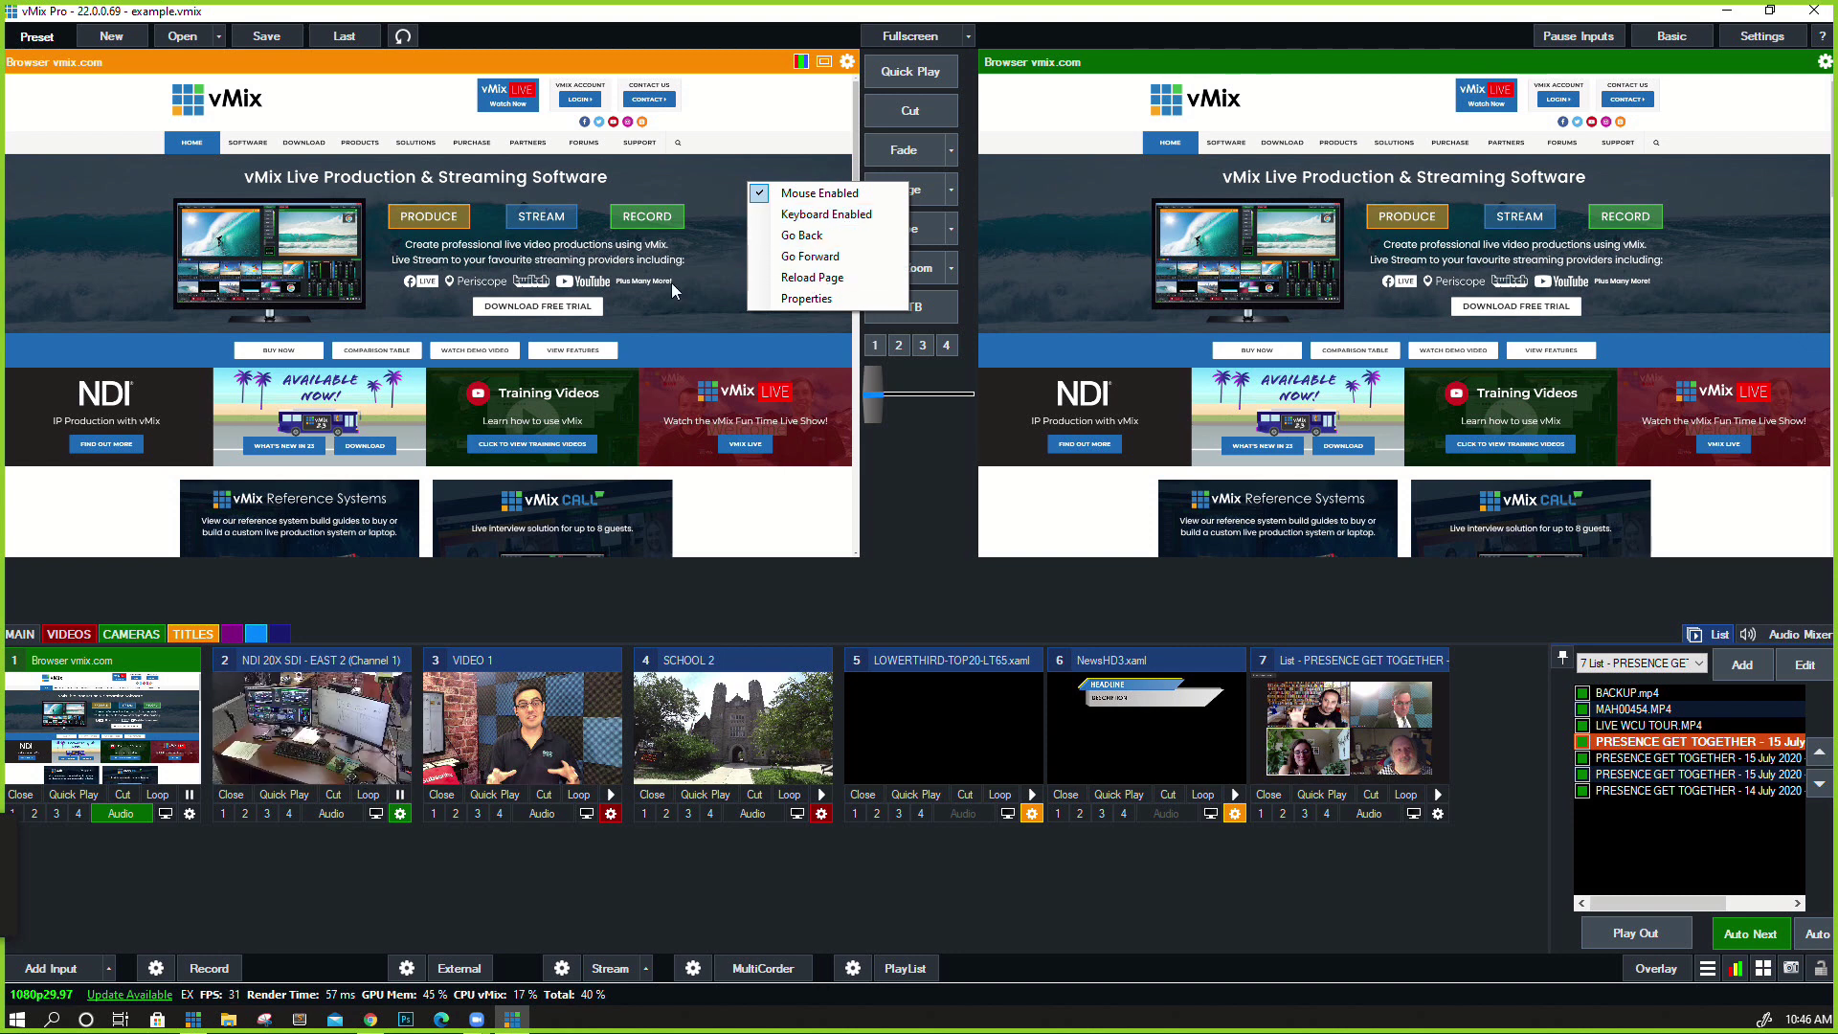
click(742, 169)
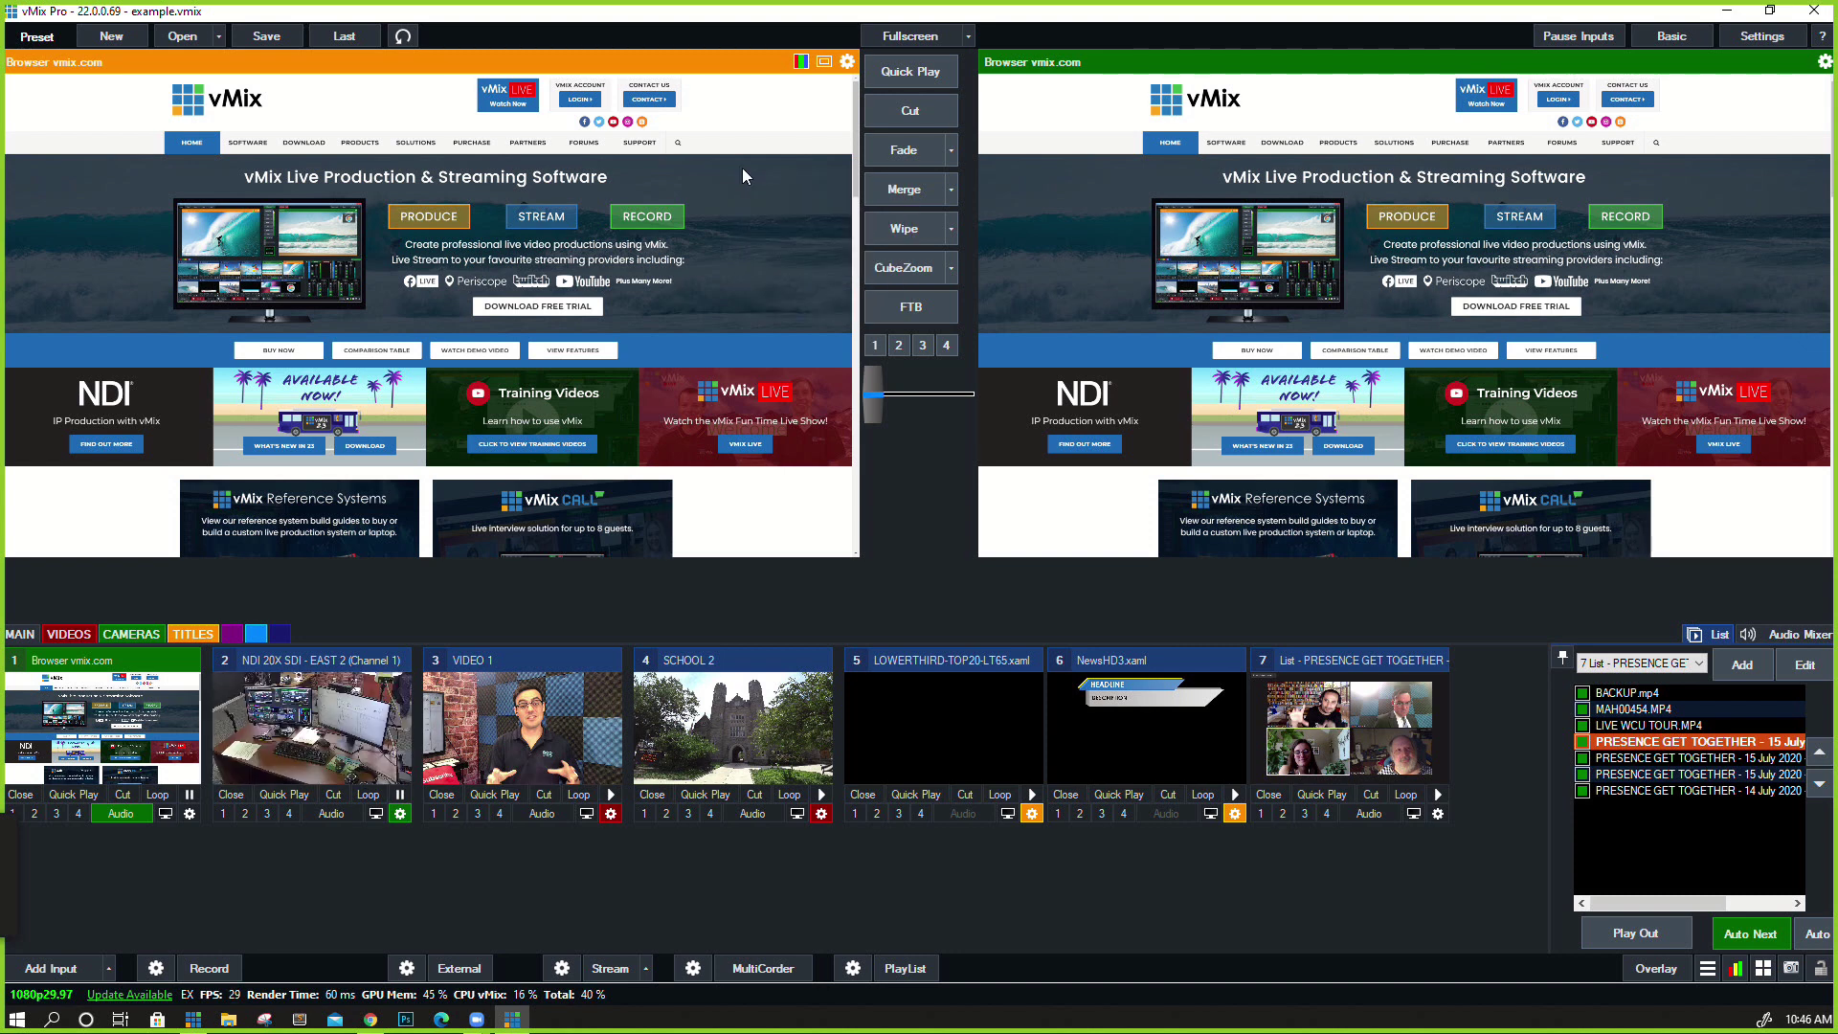
Visit the site's Purchase page, go back to the home page, and scroll down it
click(466, 148)
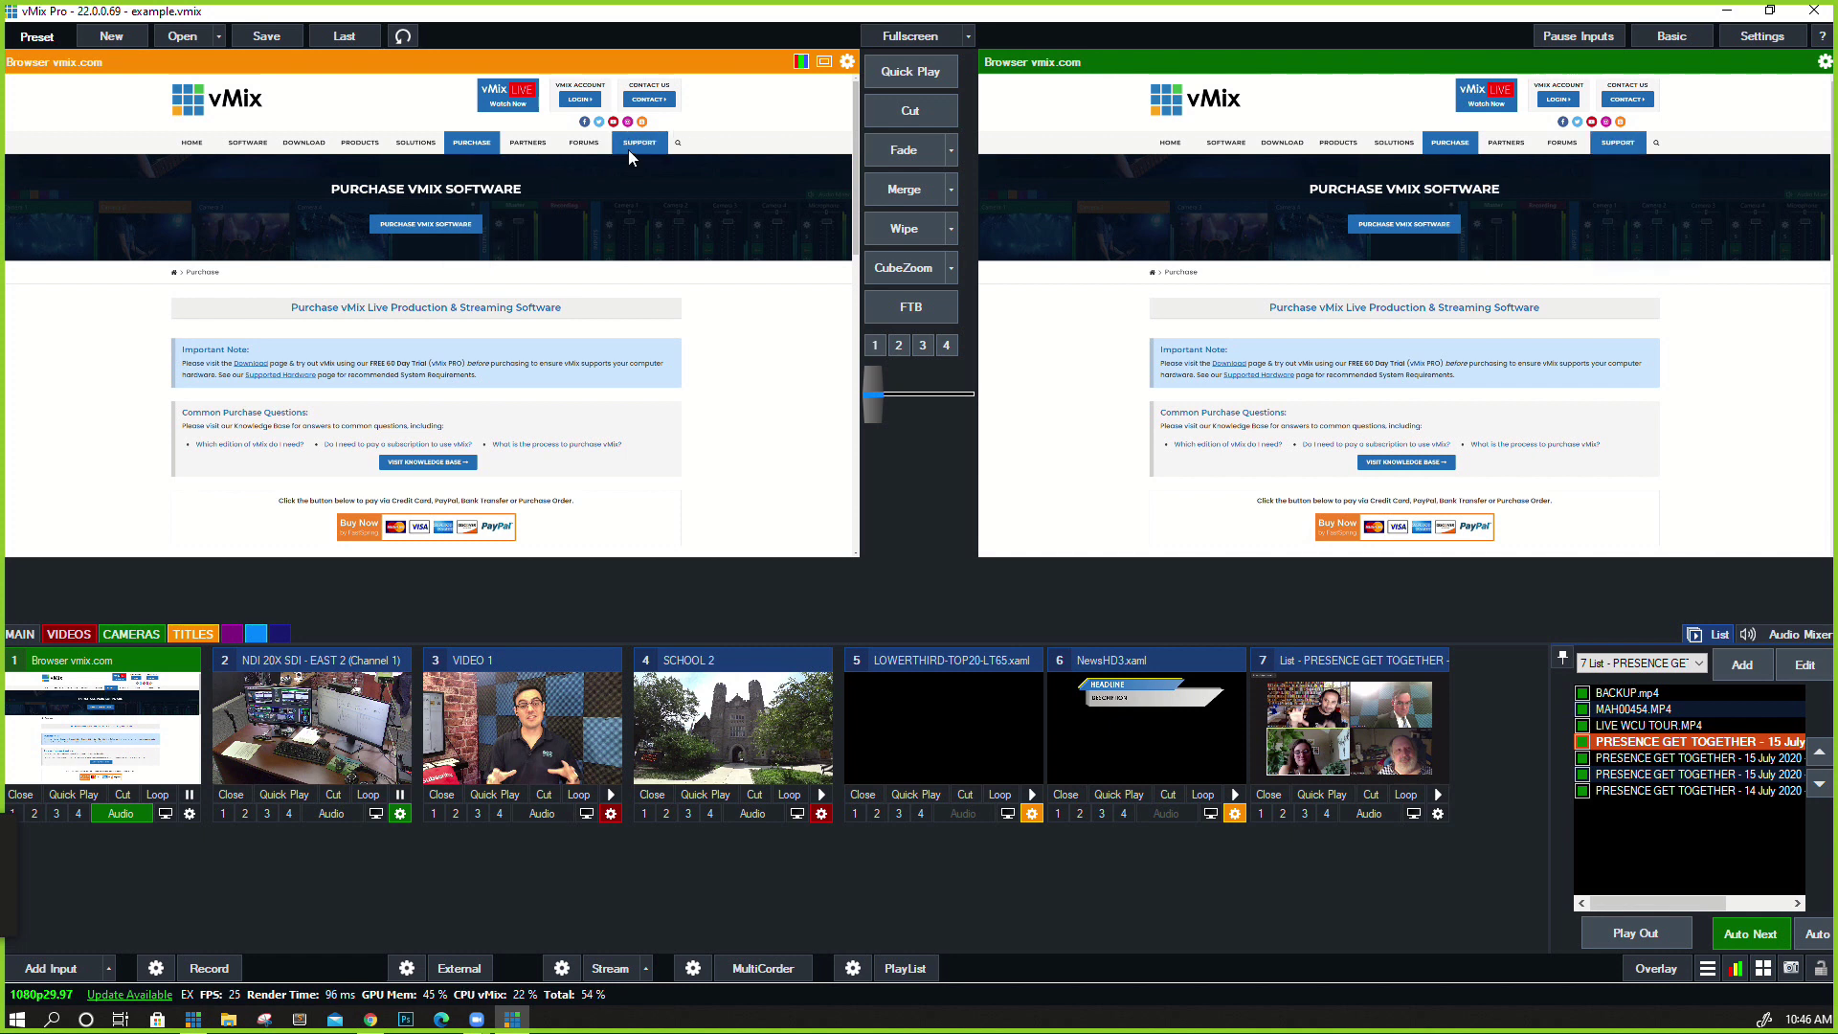
mouse_move(475, 143)
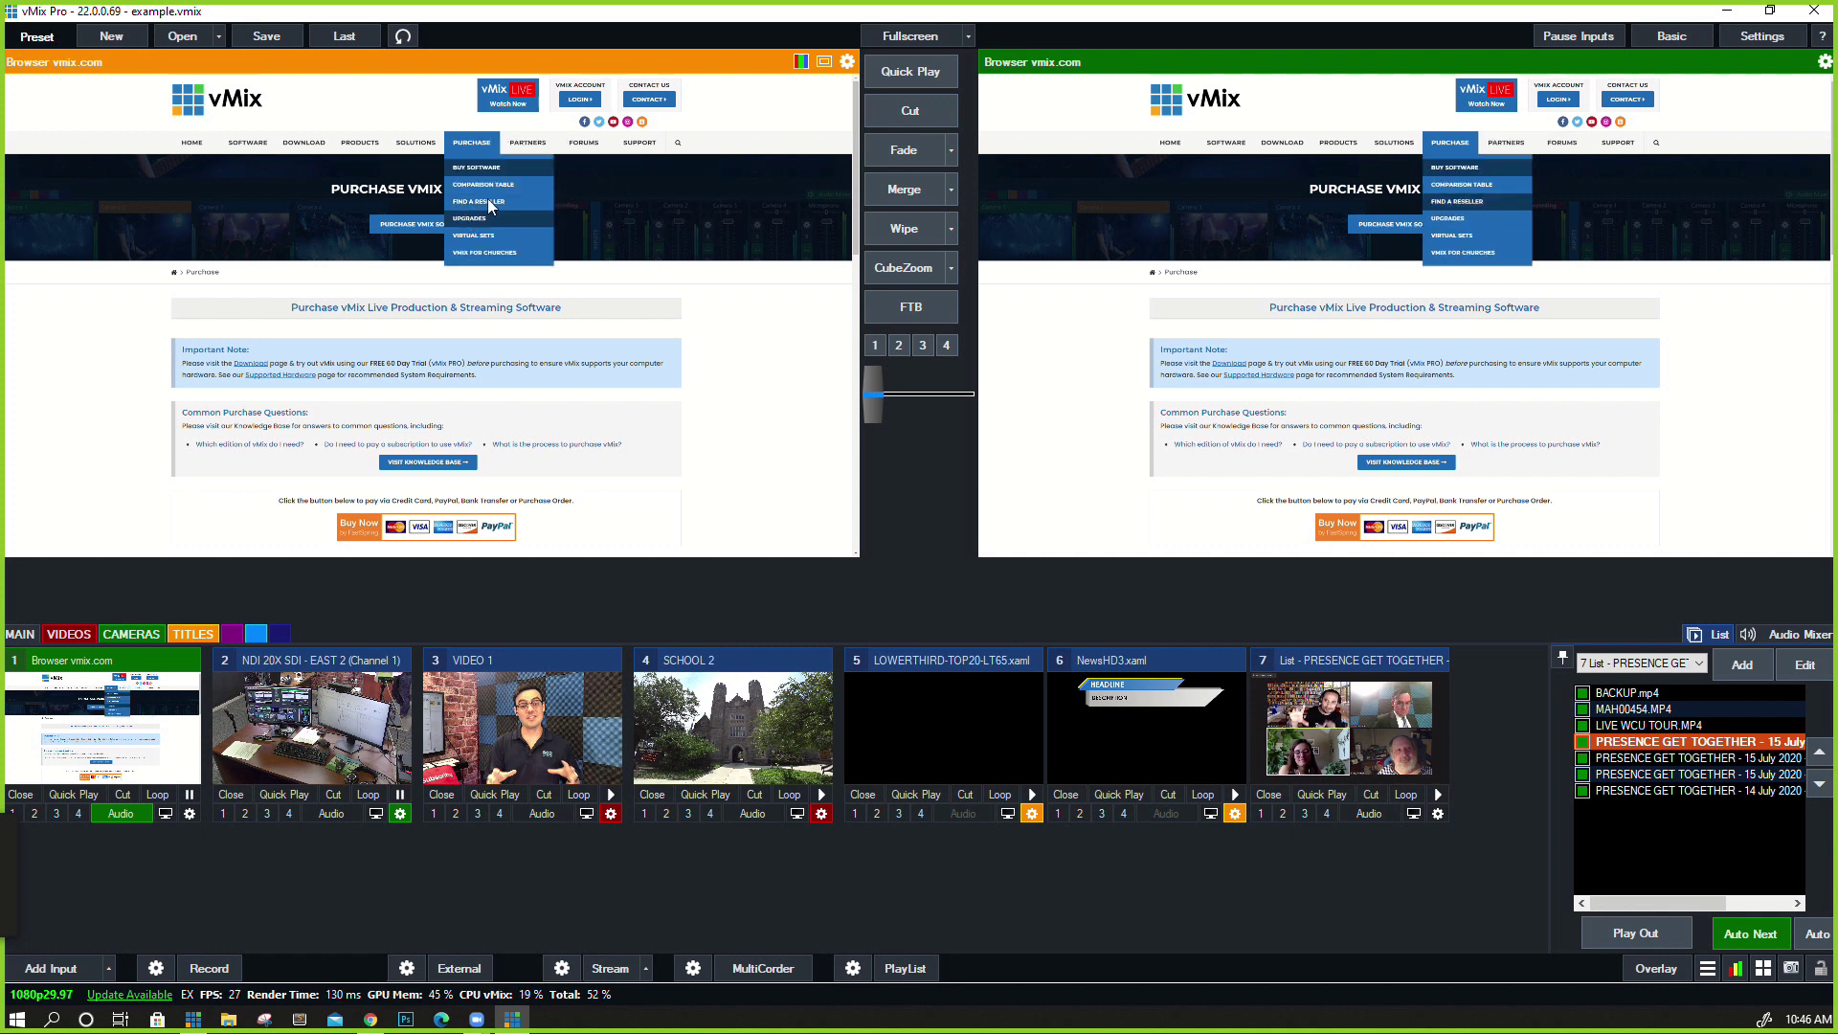
right_click(655, 199)
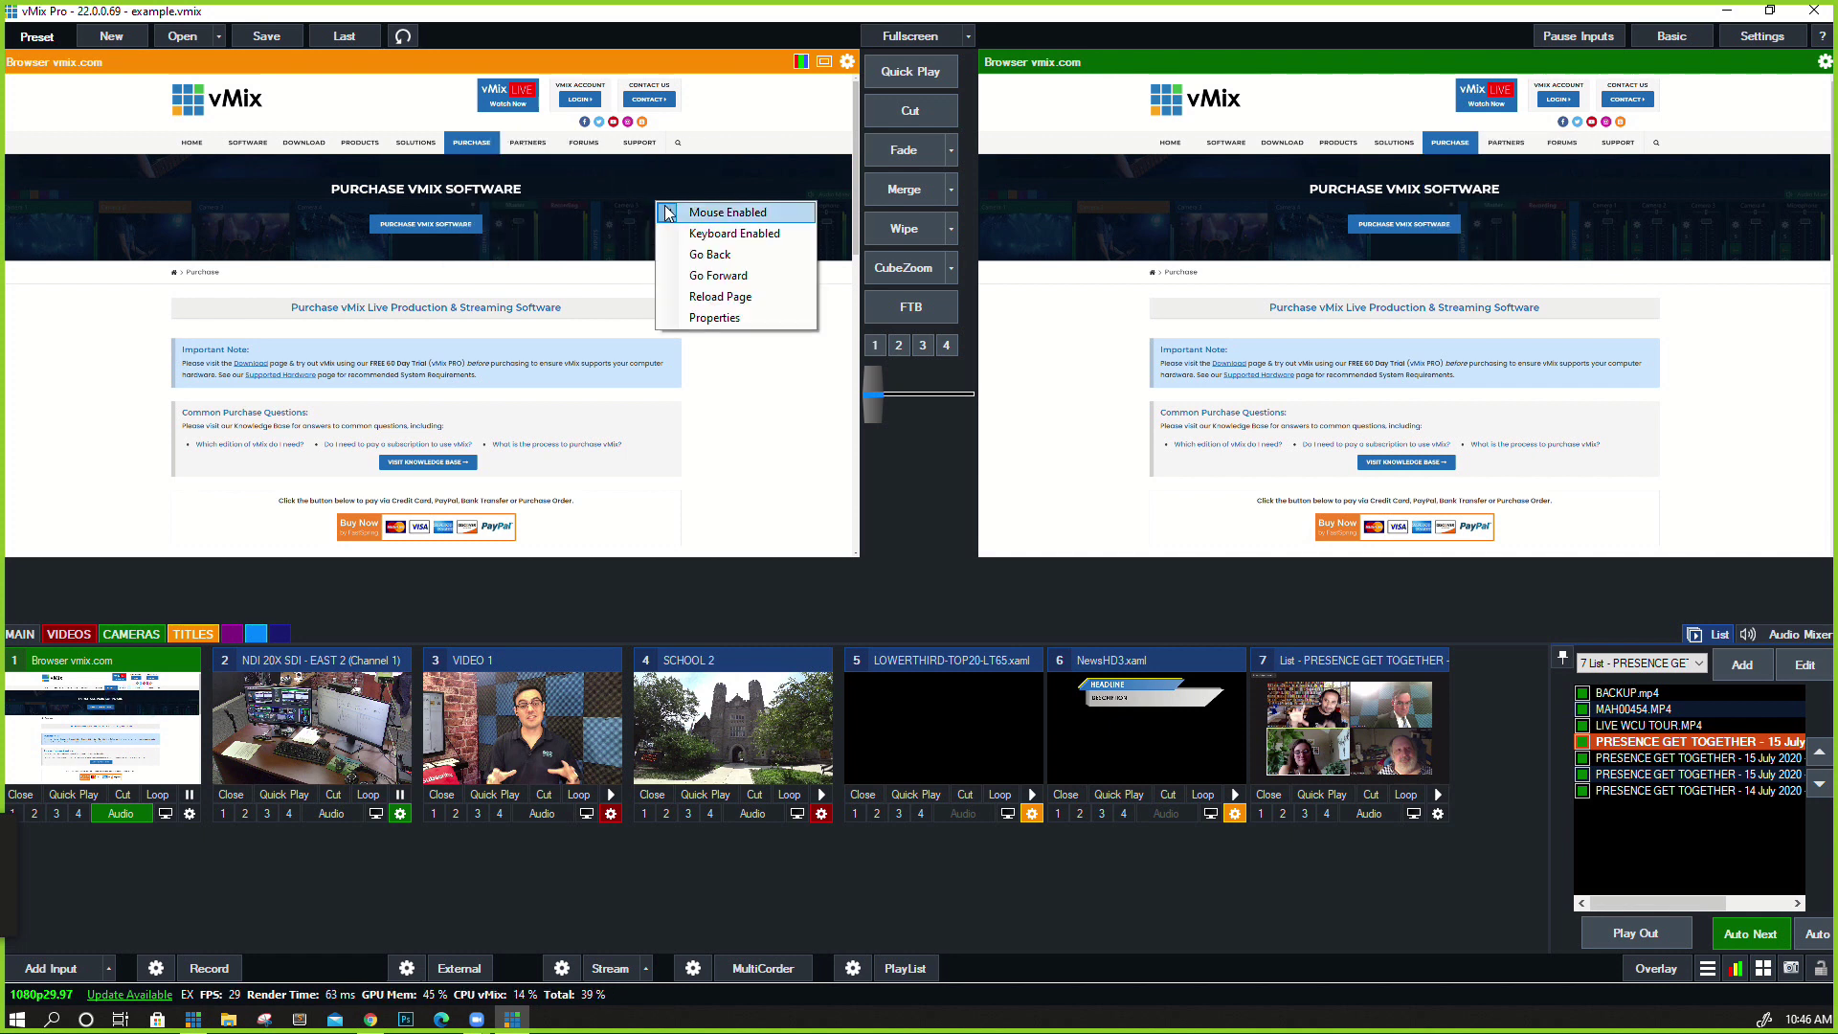
click(702, 257)
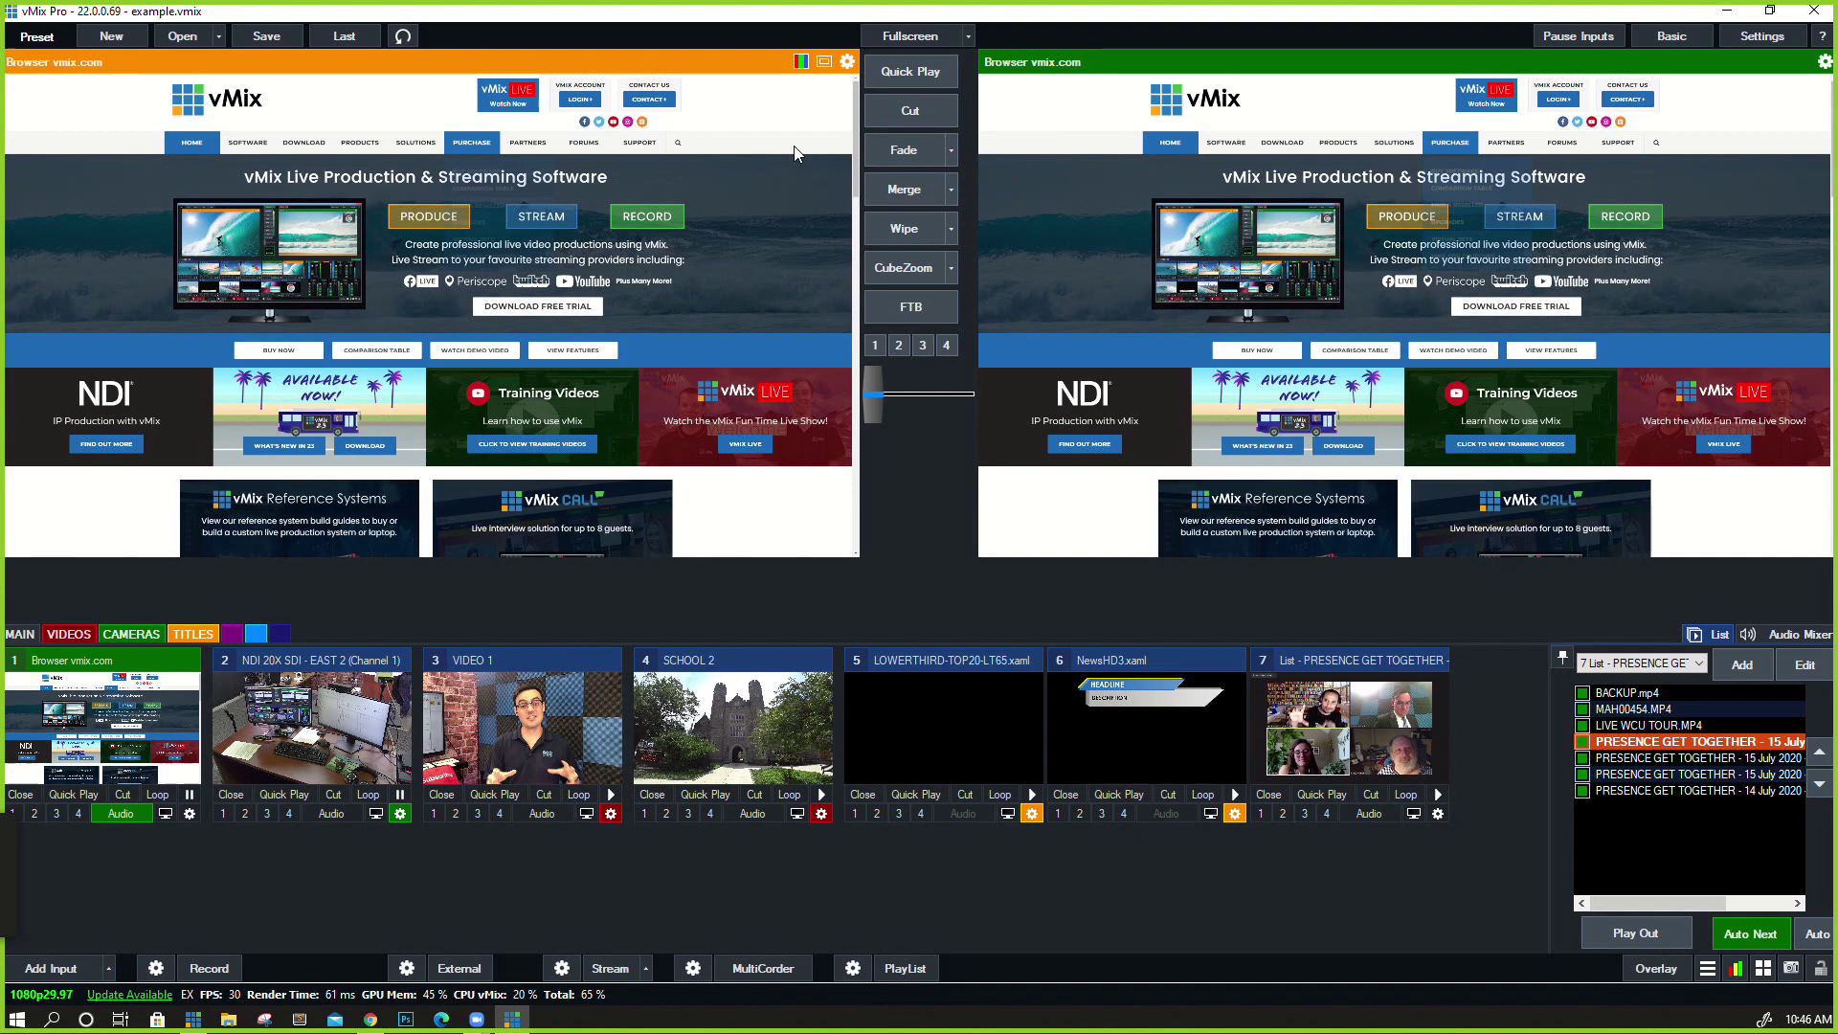
scroll(859, 109, down, 1)
scroll(848, 165, down, 3)
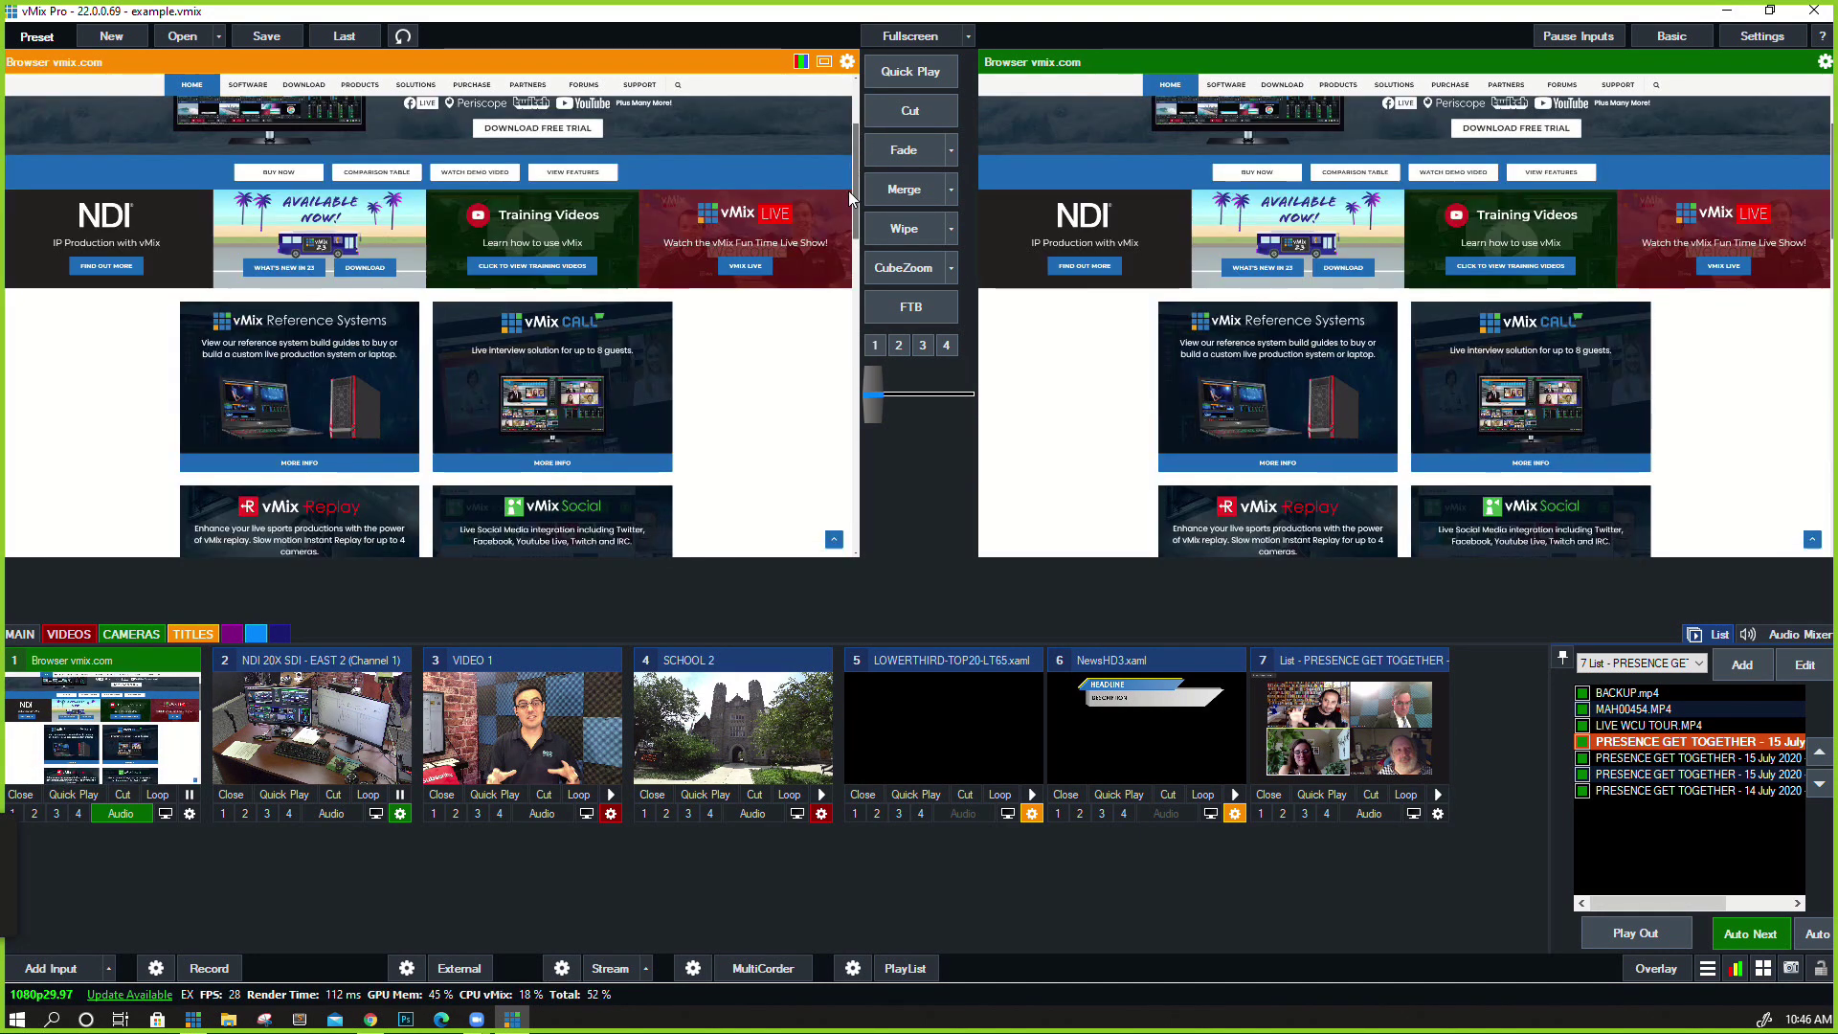
scroll(852, 201, down, 7)
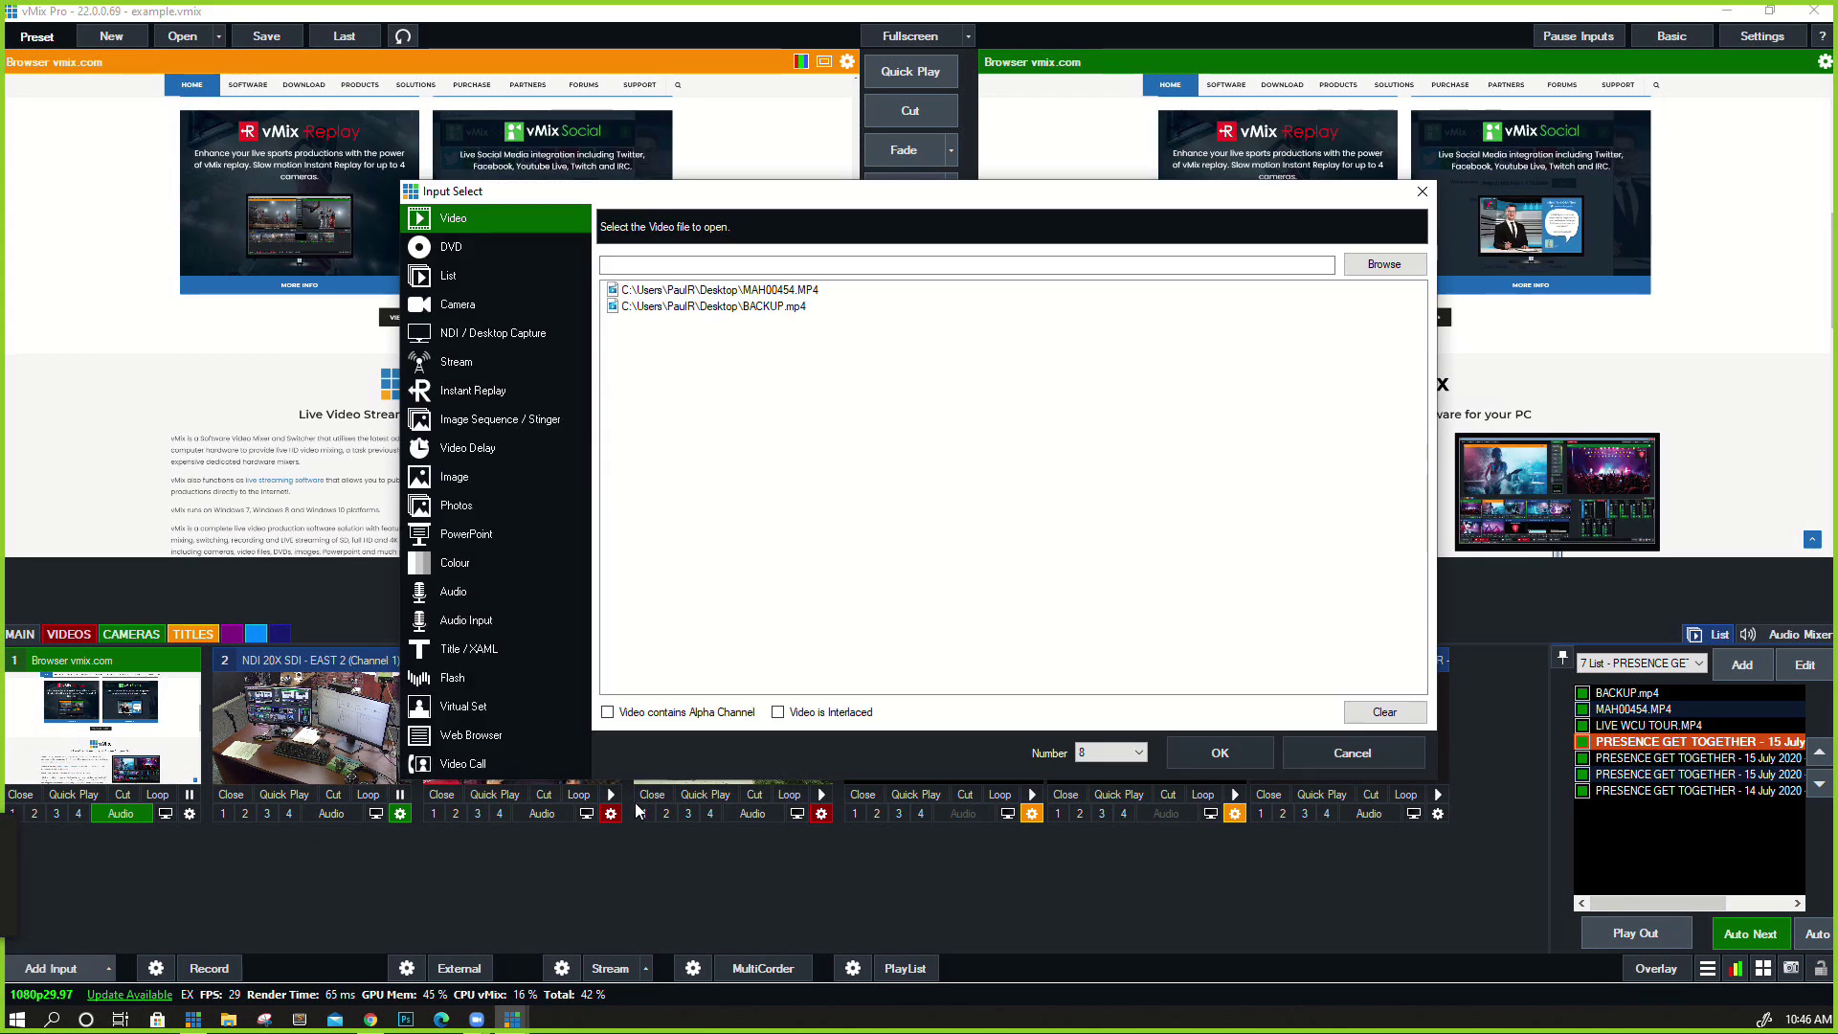
click(527, 760)
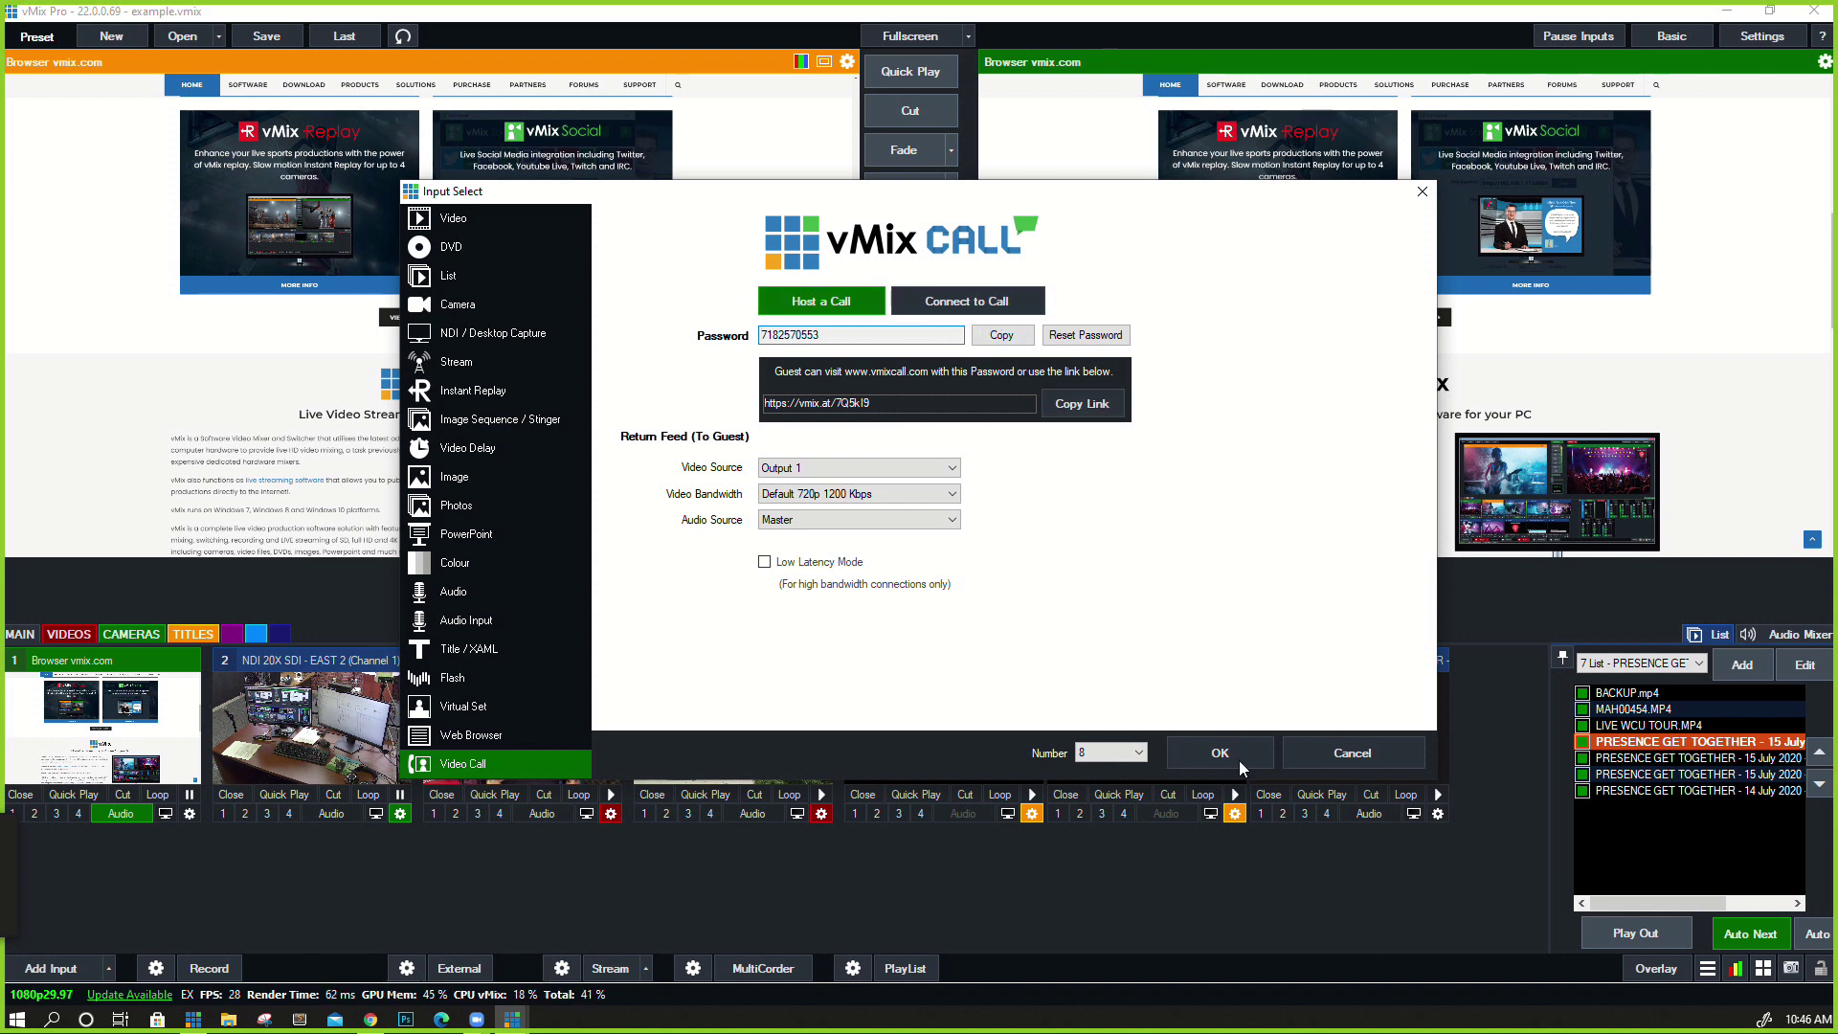
click(1104, 417)
click(1221, 754)
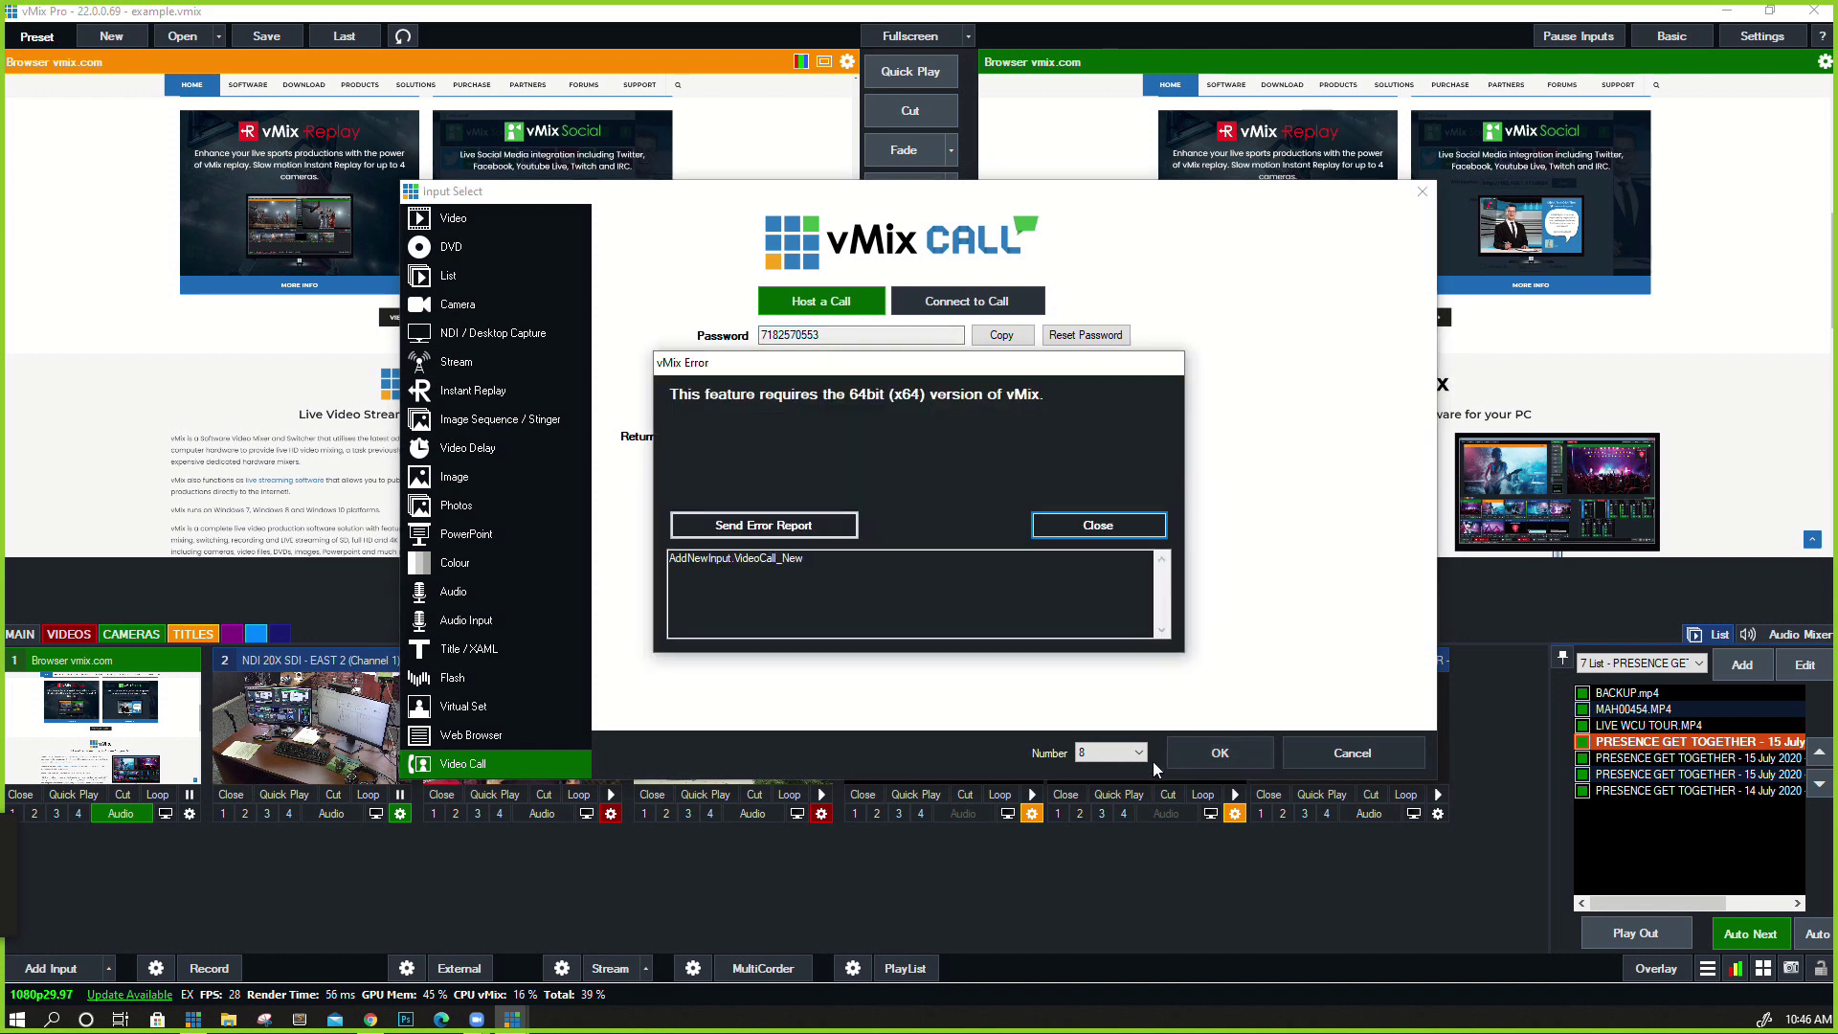
click(1115, 524)
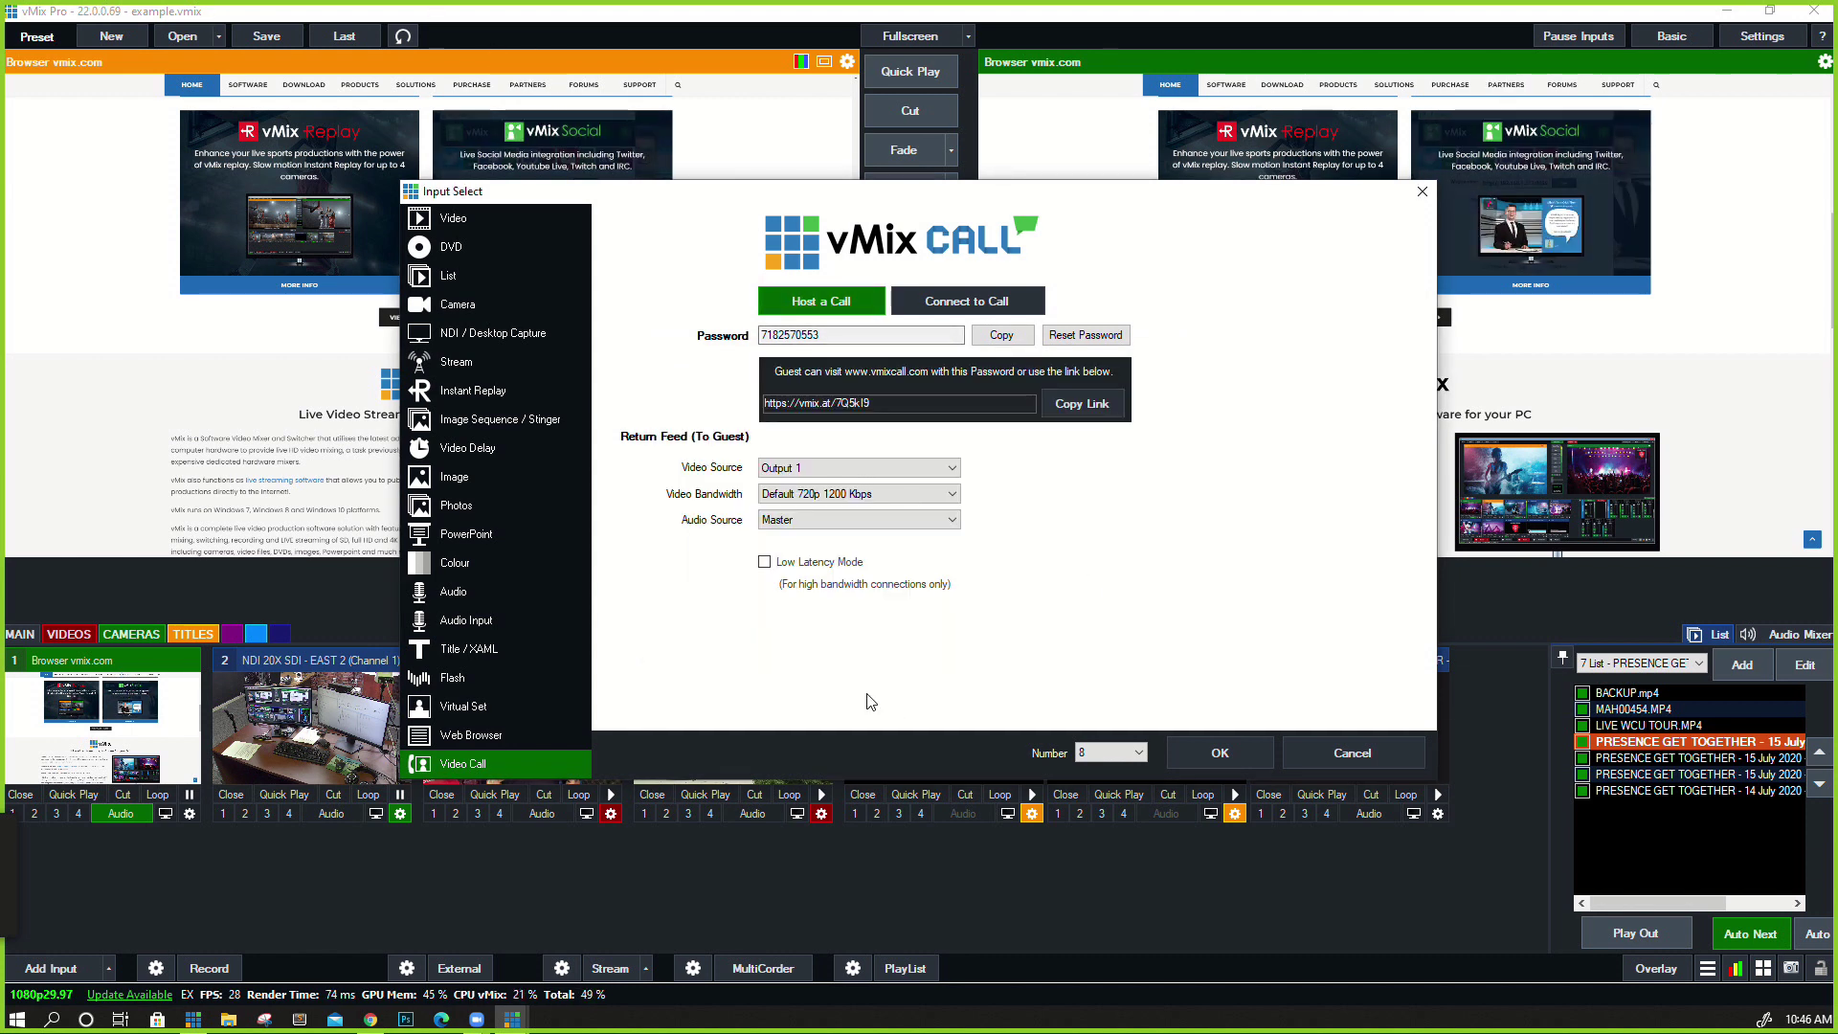
click(1422, 192)
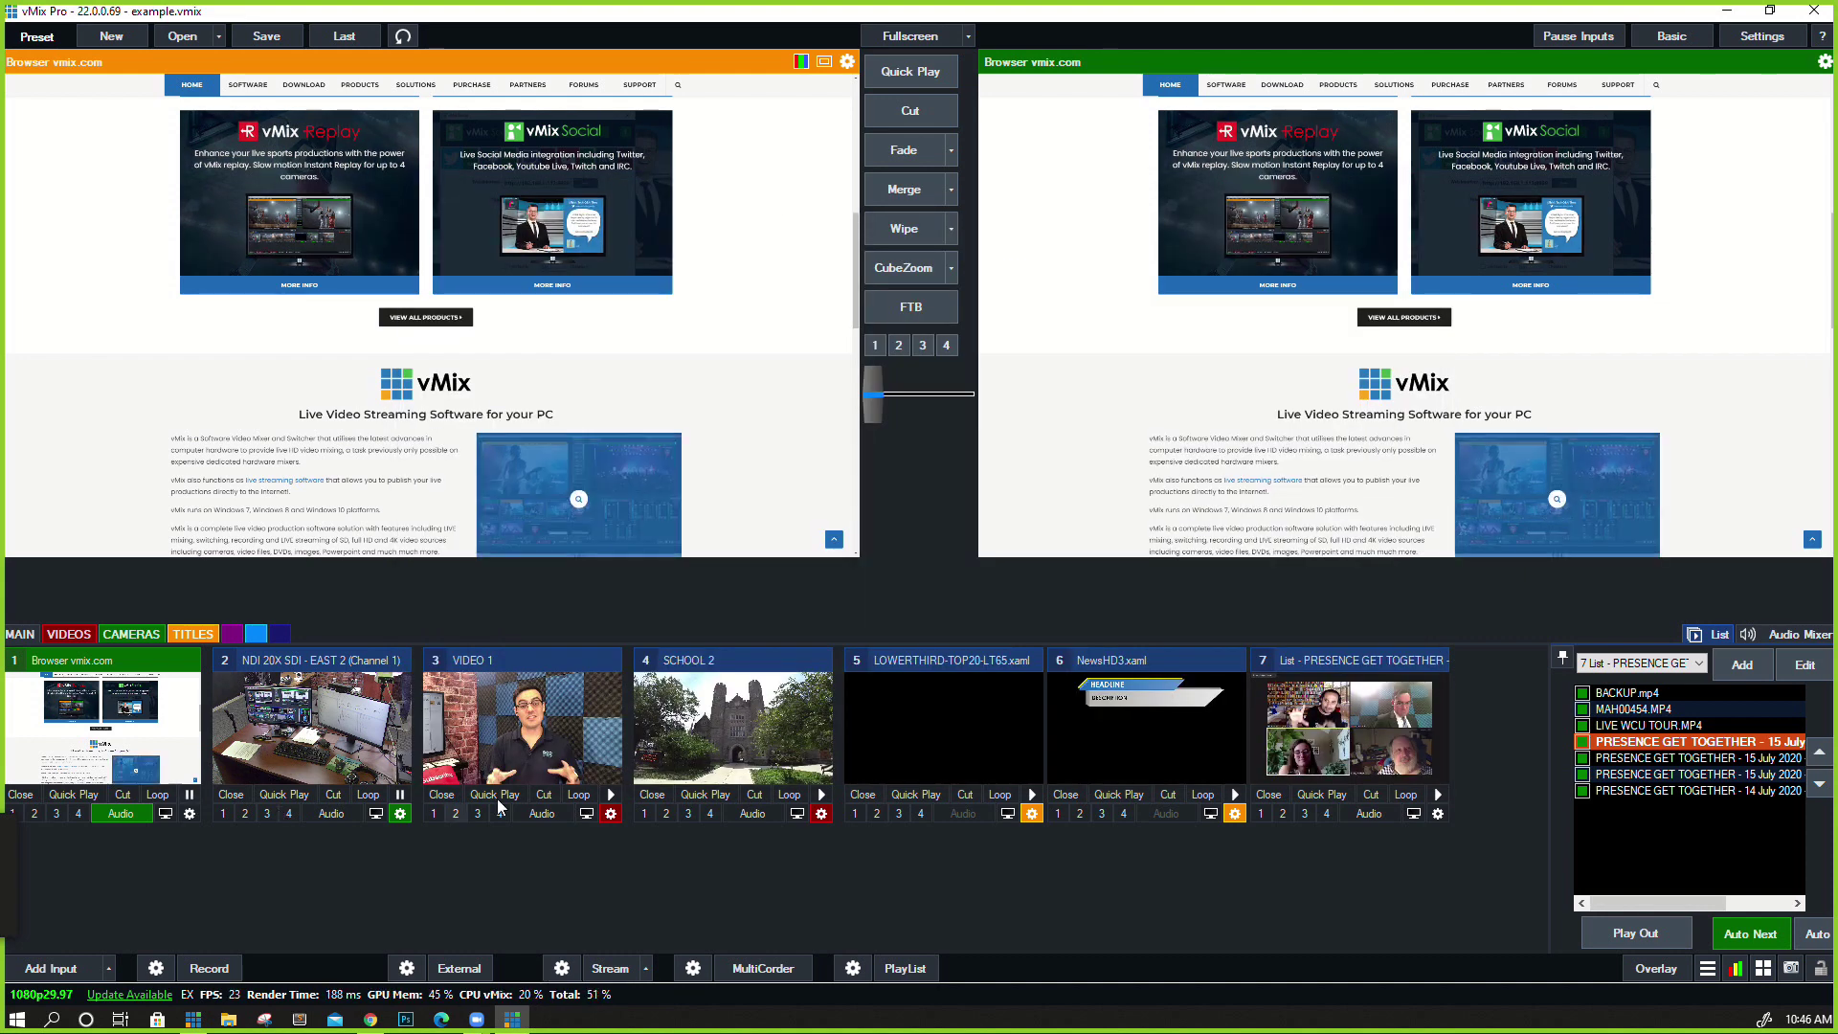
Rename camera input 2 to 'BTS (Behind the Scenes)', noting its 1920x1080 UYVY 30p format
click(400, 813)
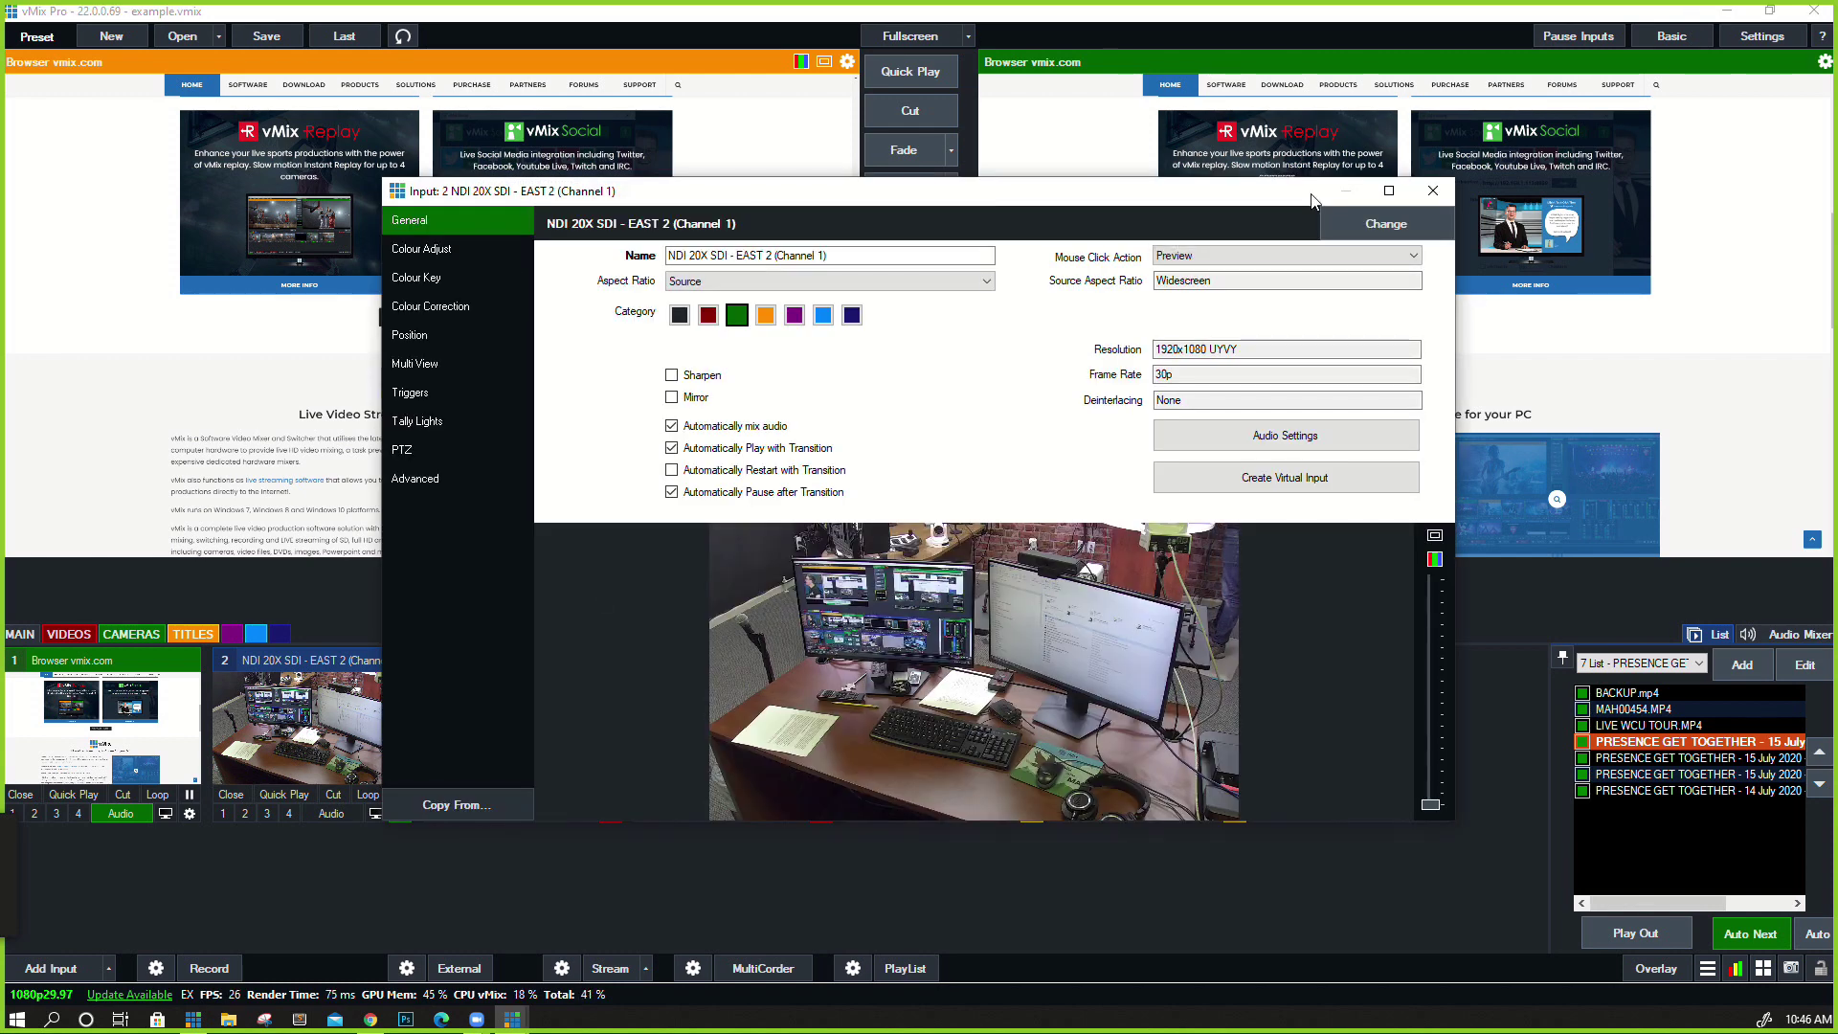
key(Escape)
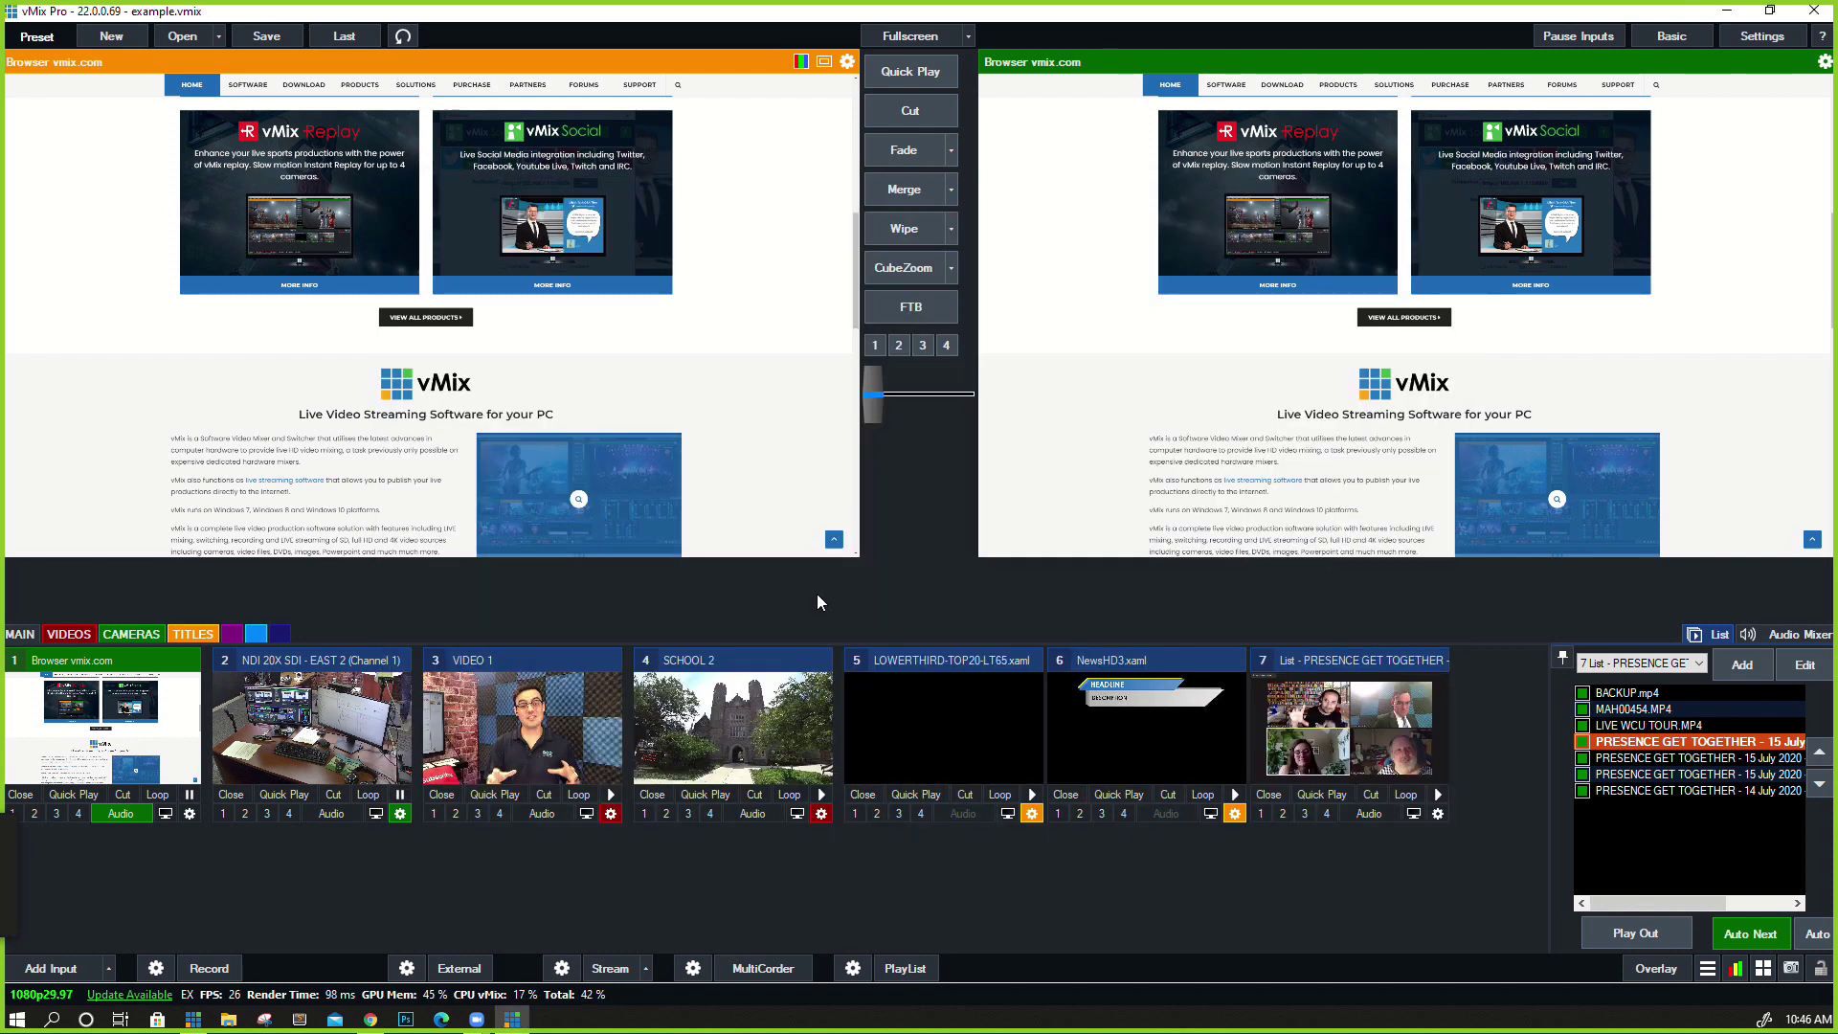
click(400, 813)
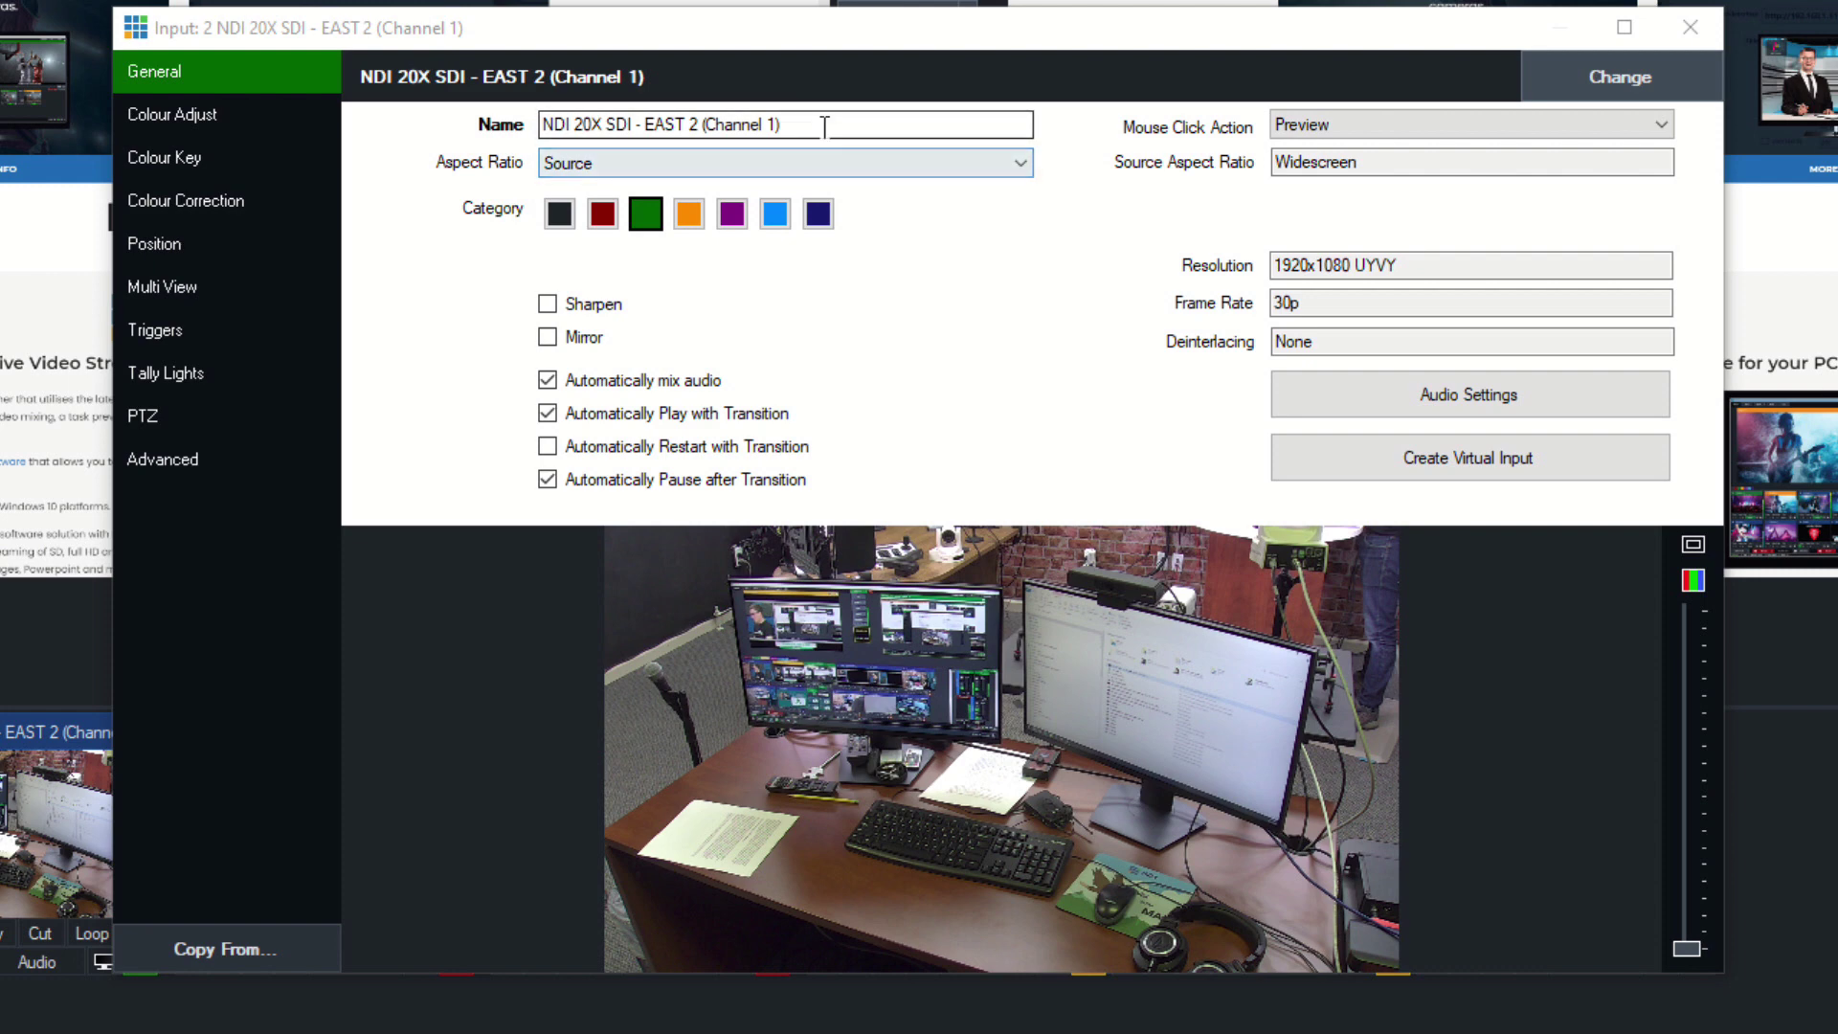
drag(820, 123, 228, 93)
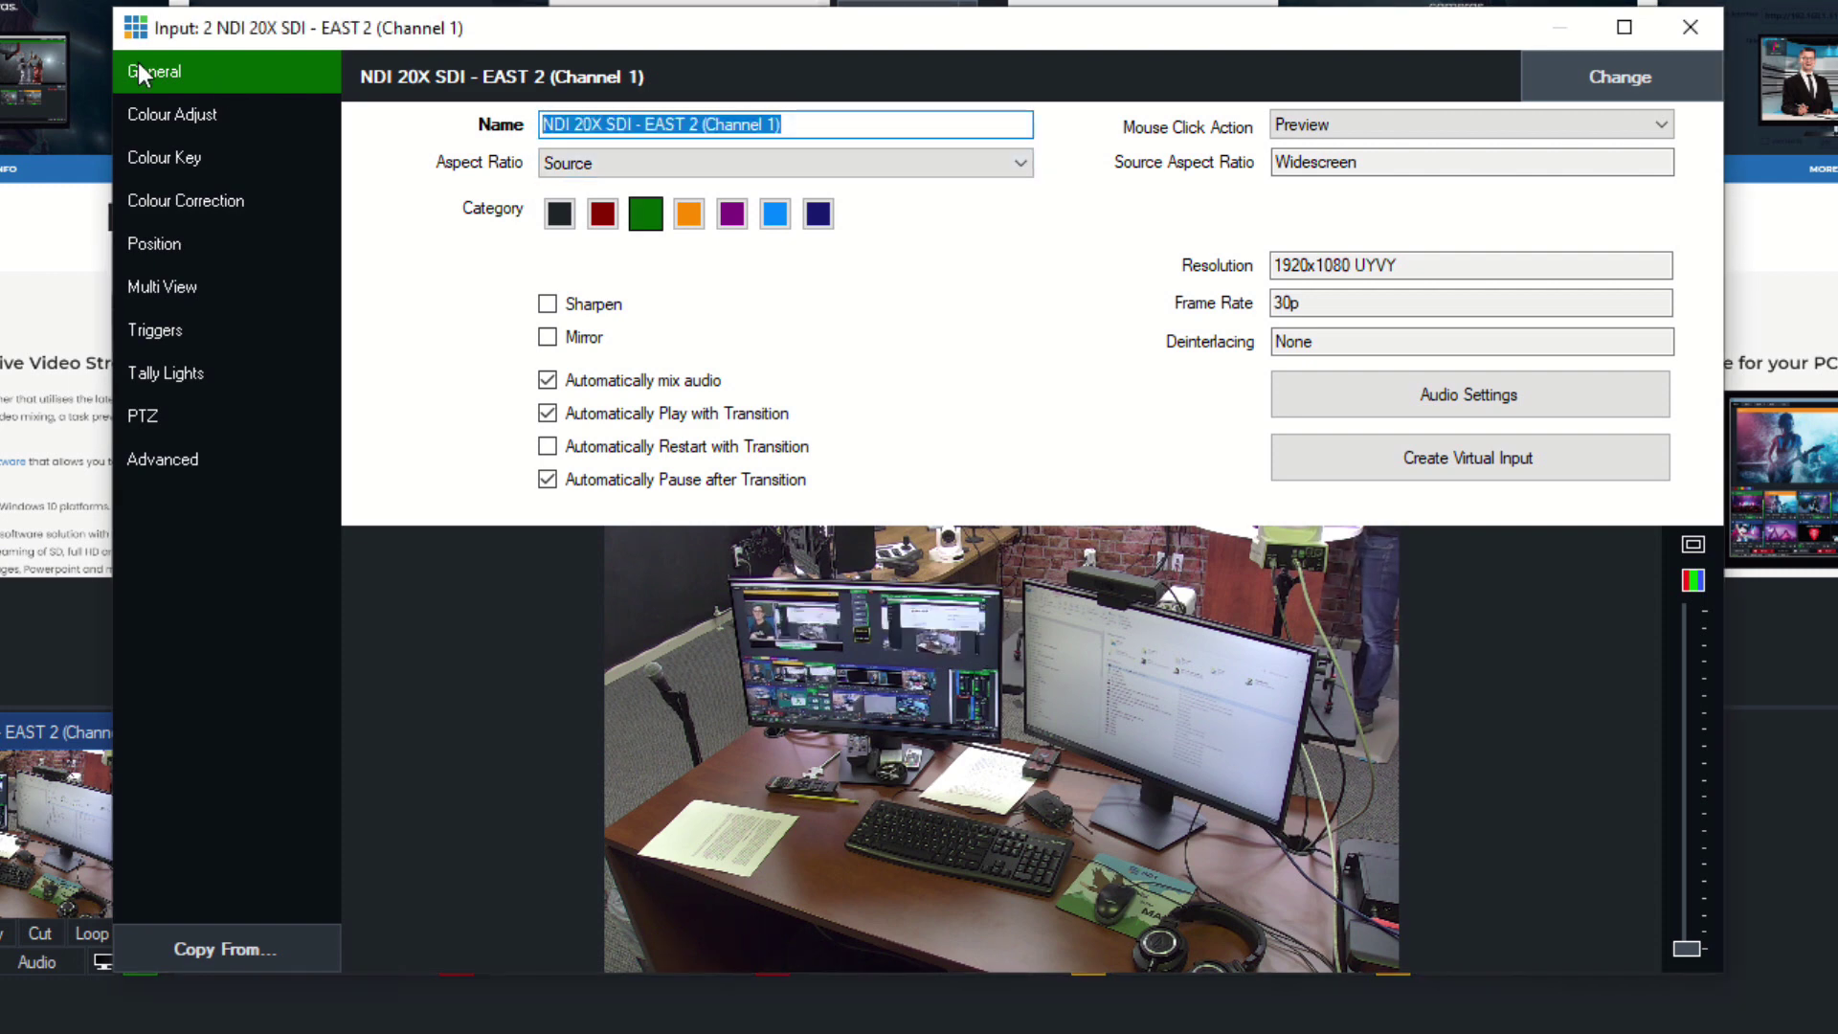
text(BTS ()
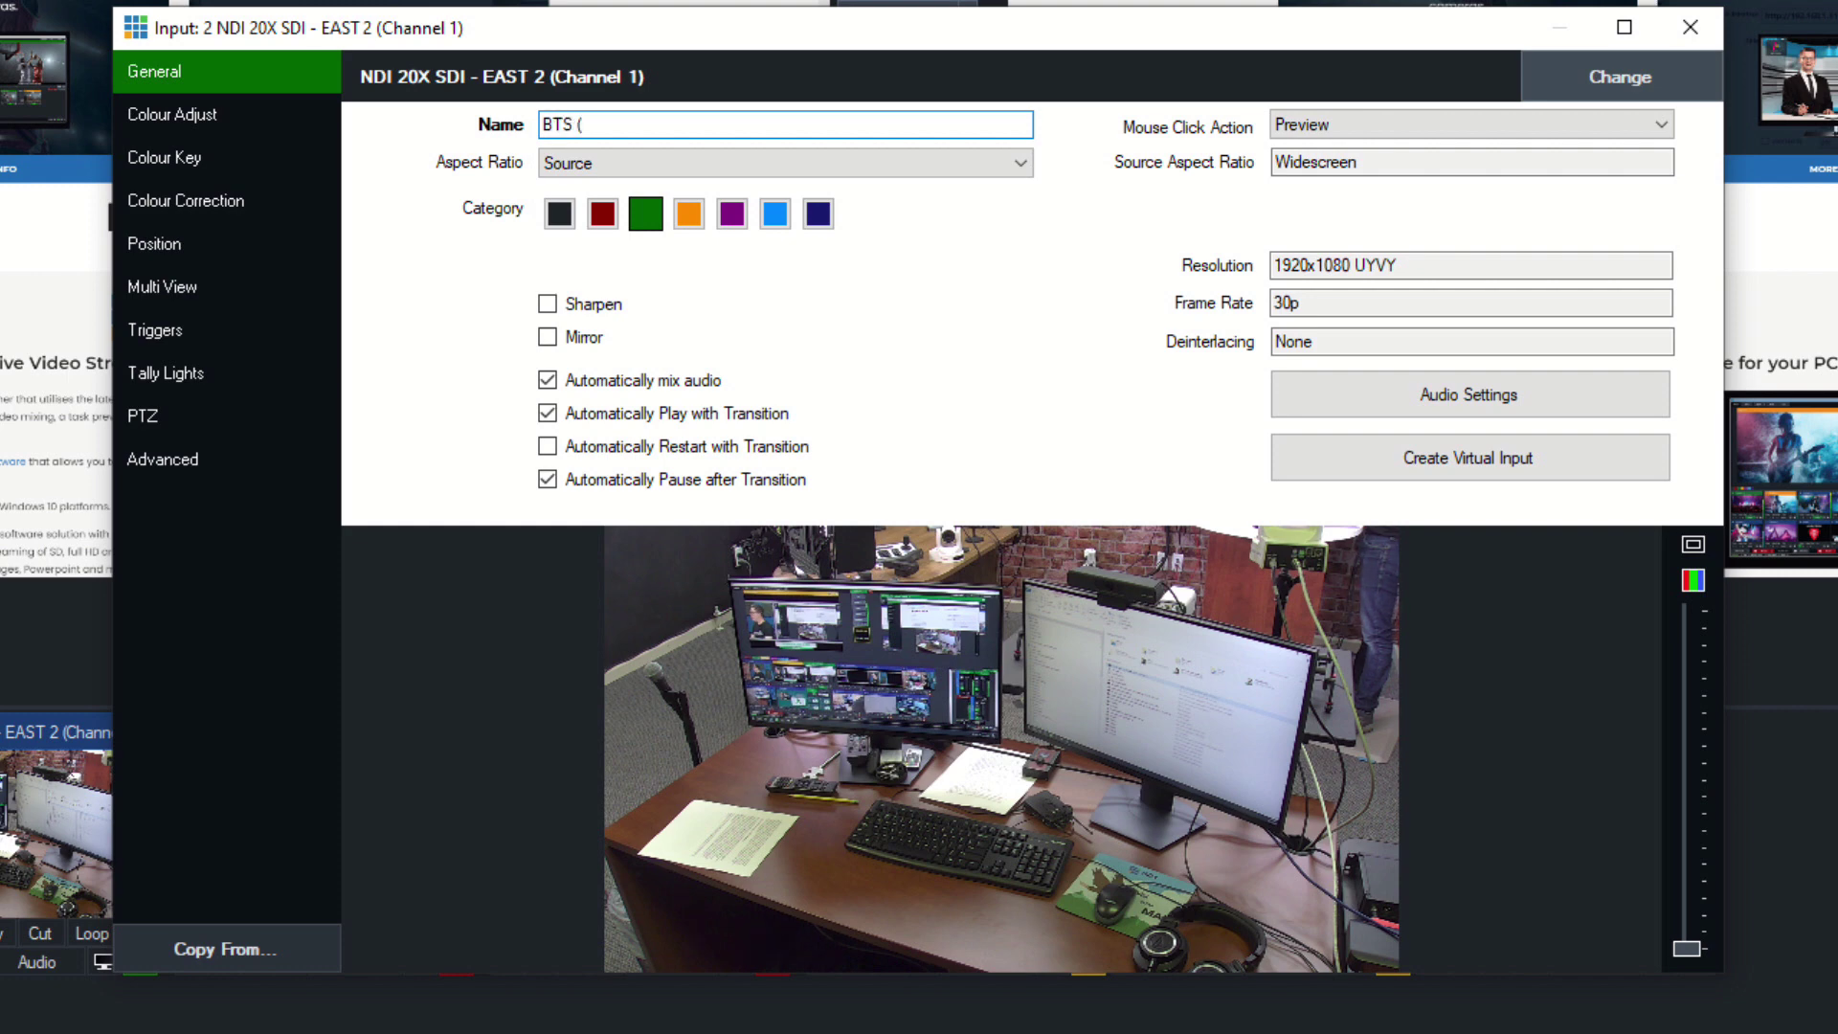
text(Behind the Scenes)
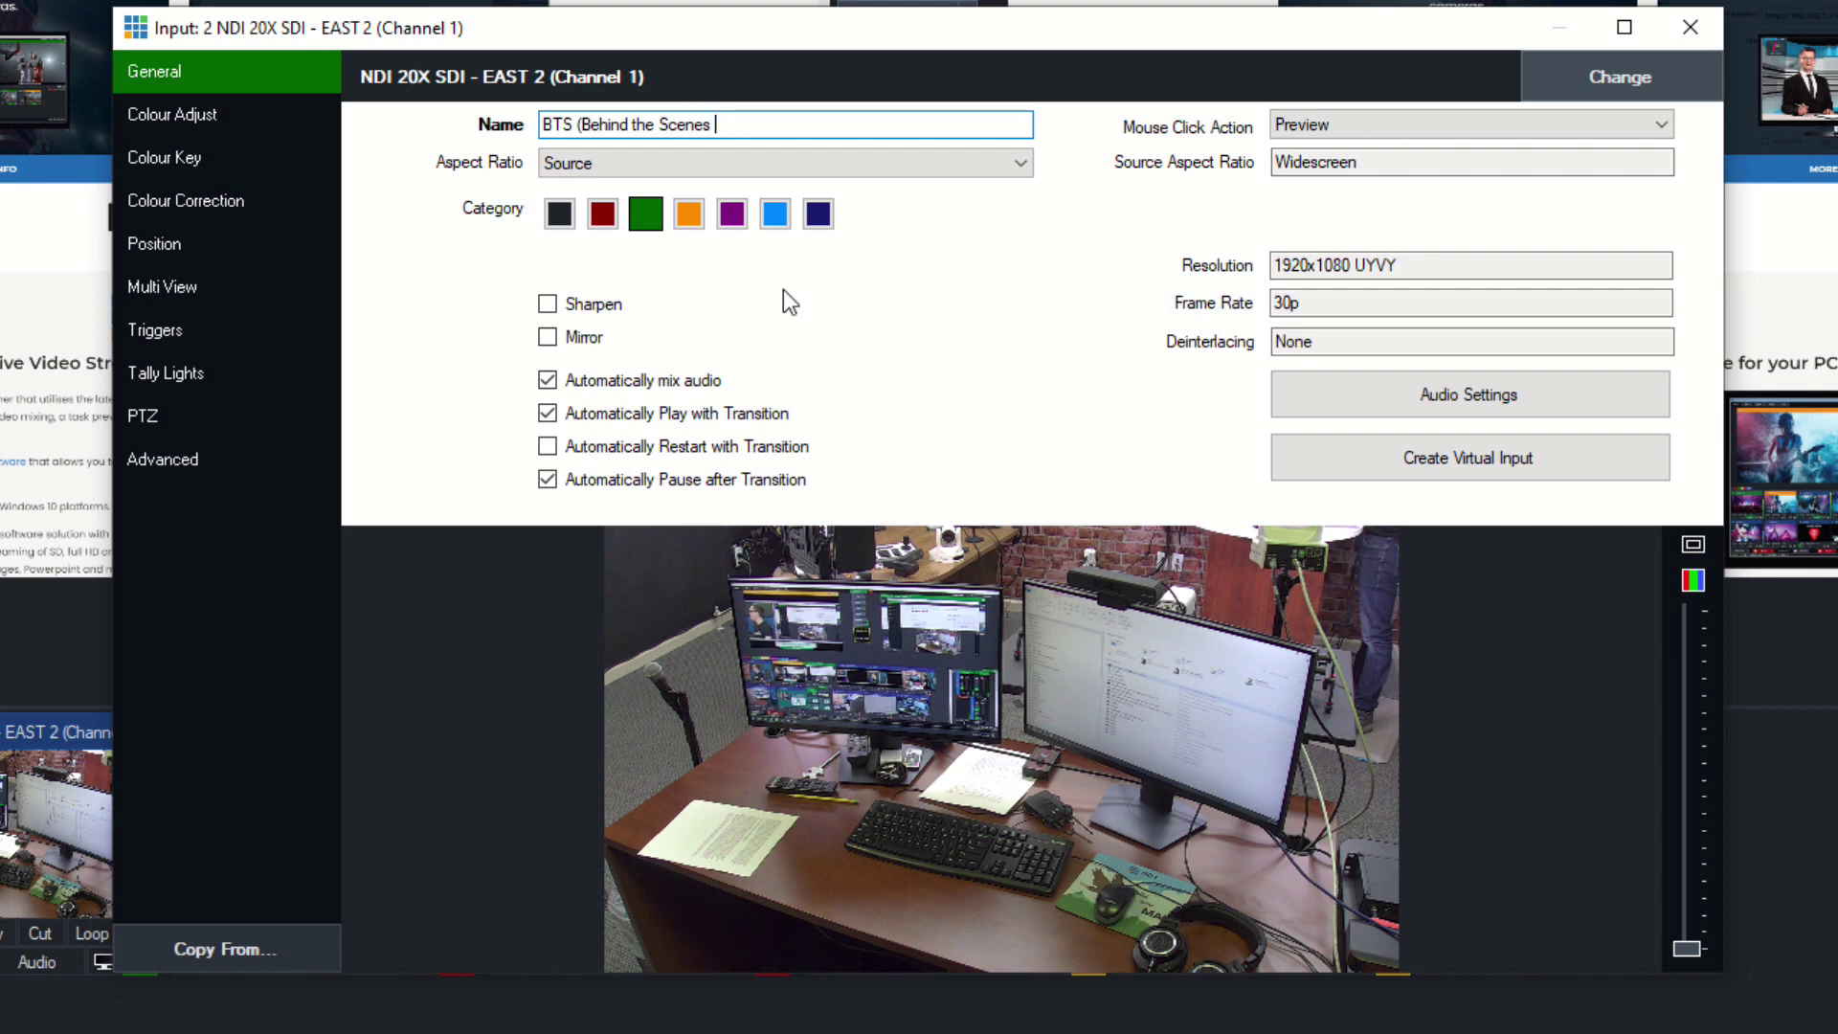
text())
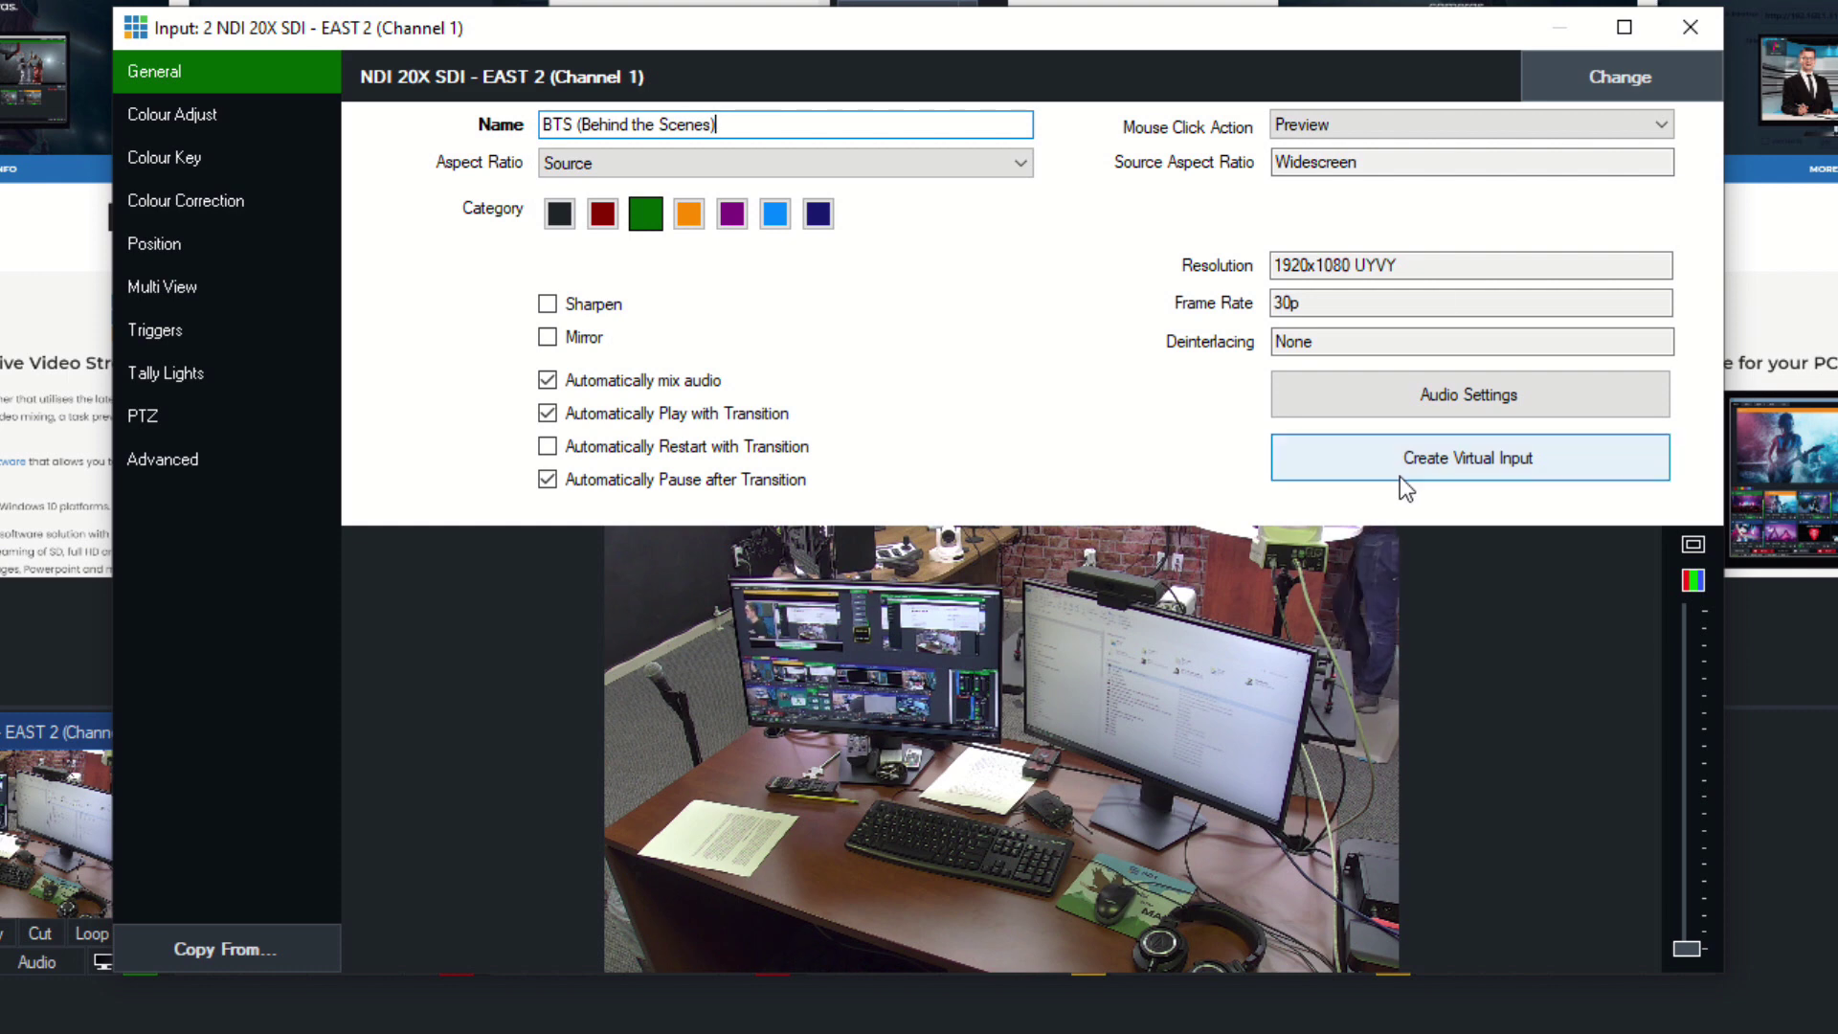
drag(1448, 258, 1243, 247)
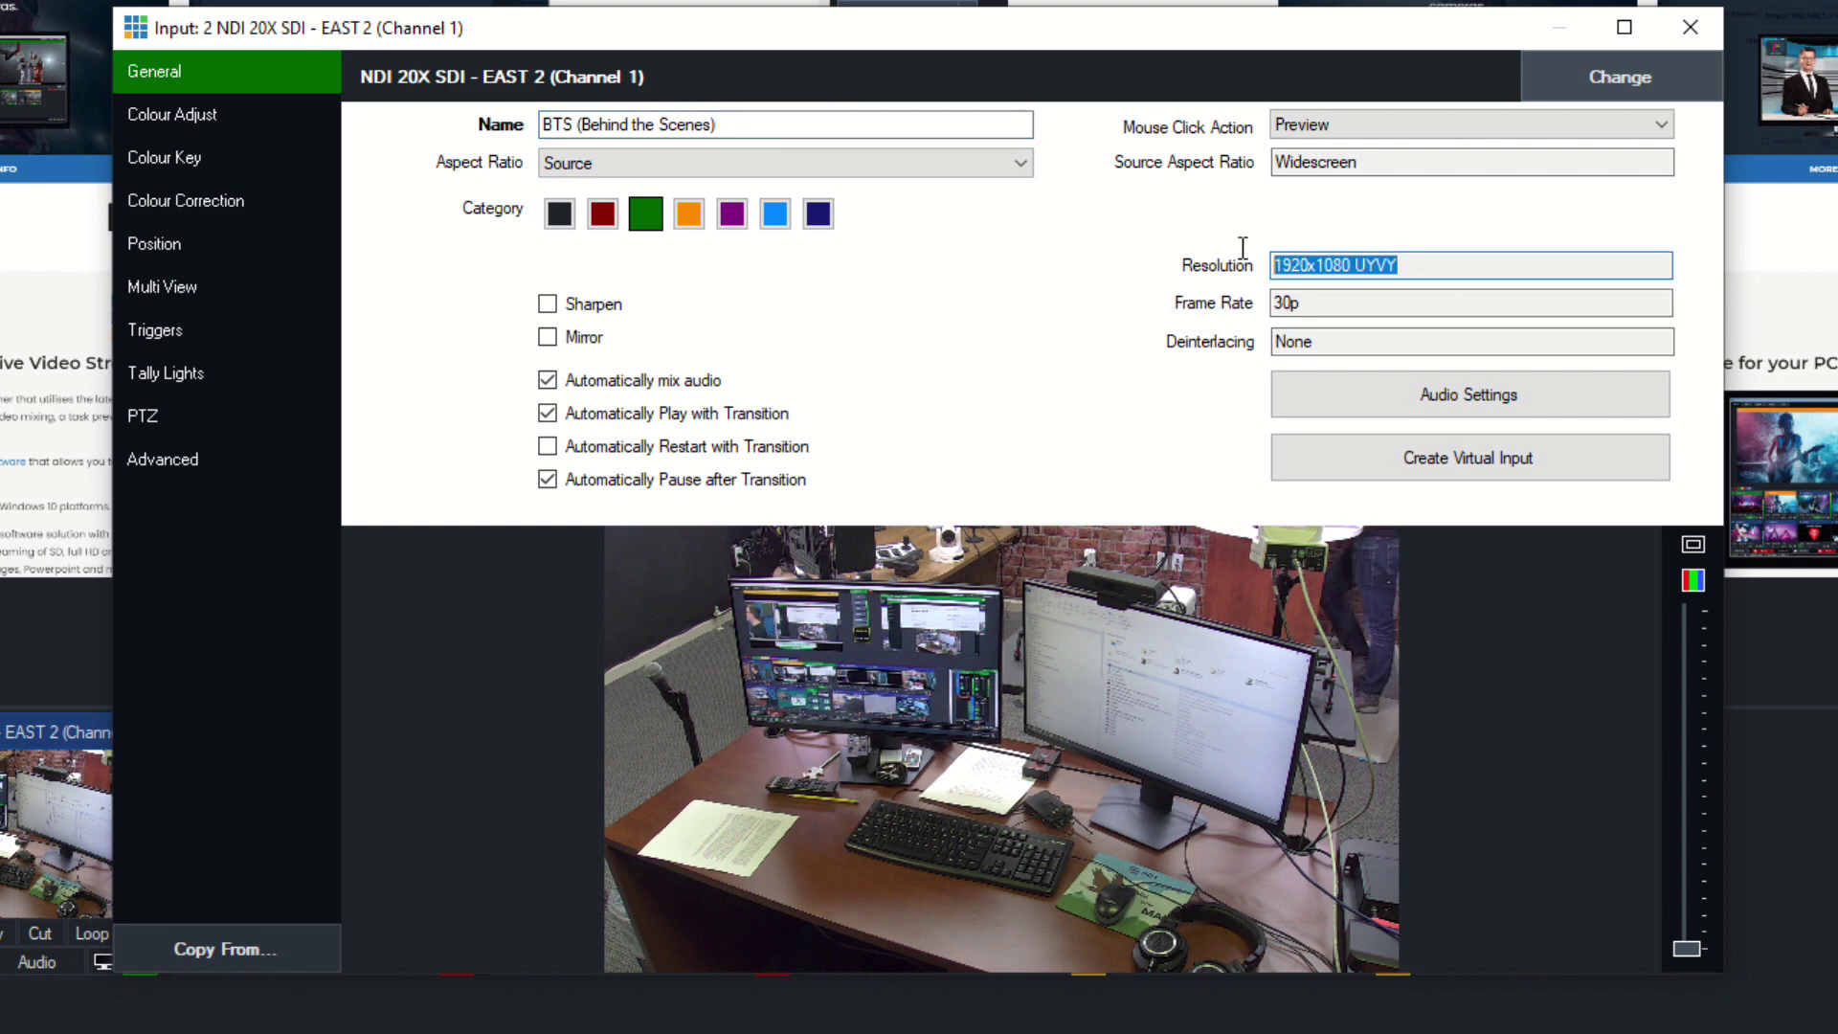
drag(1395, 304, 1193, 298)
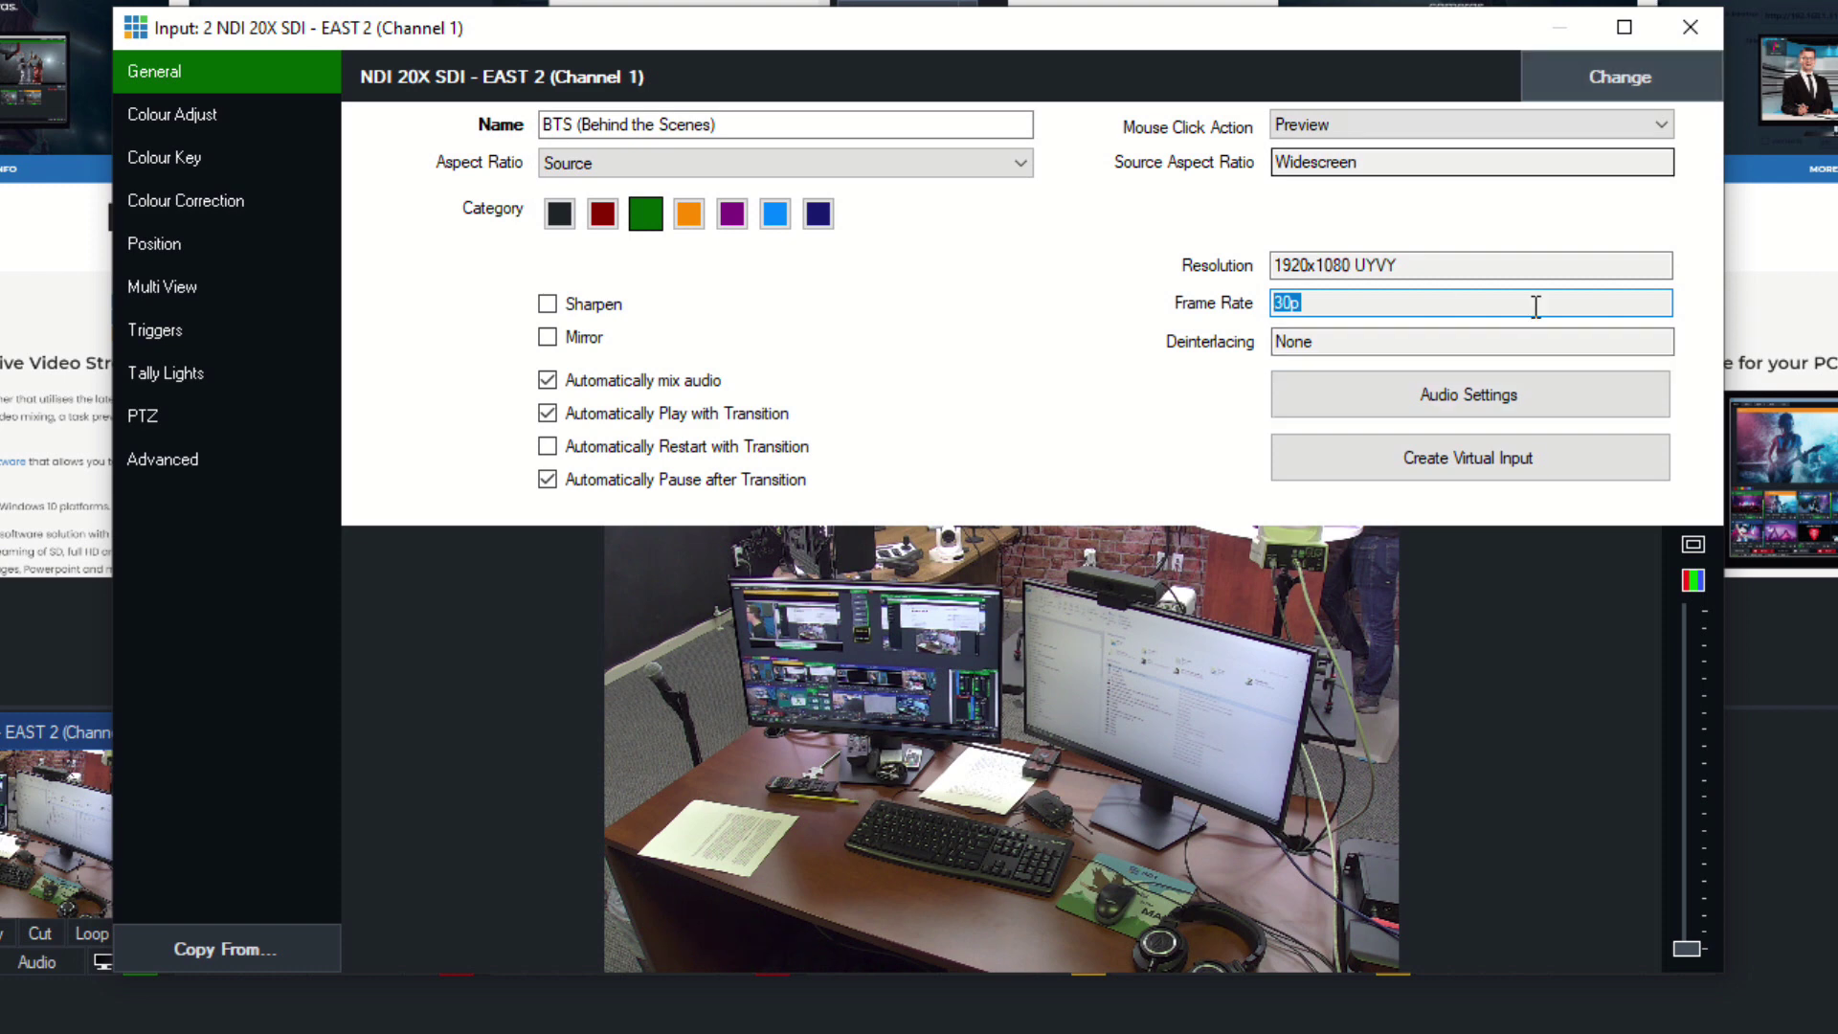
Check the camera's Audio Settings at 0 dB gain and 0 ms delay, then close them
click(1445, 388)
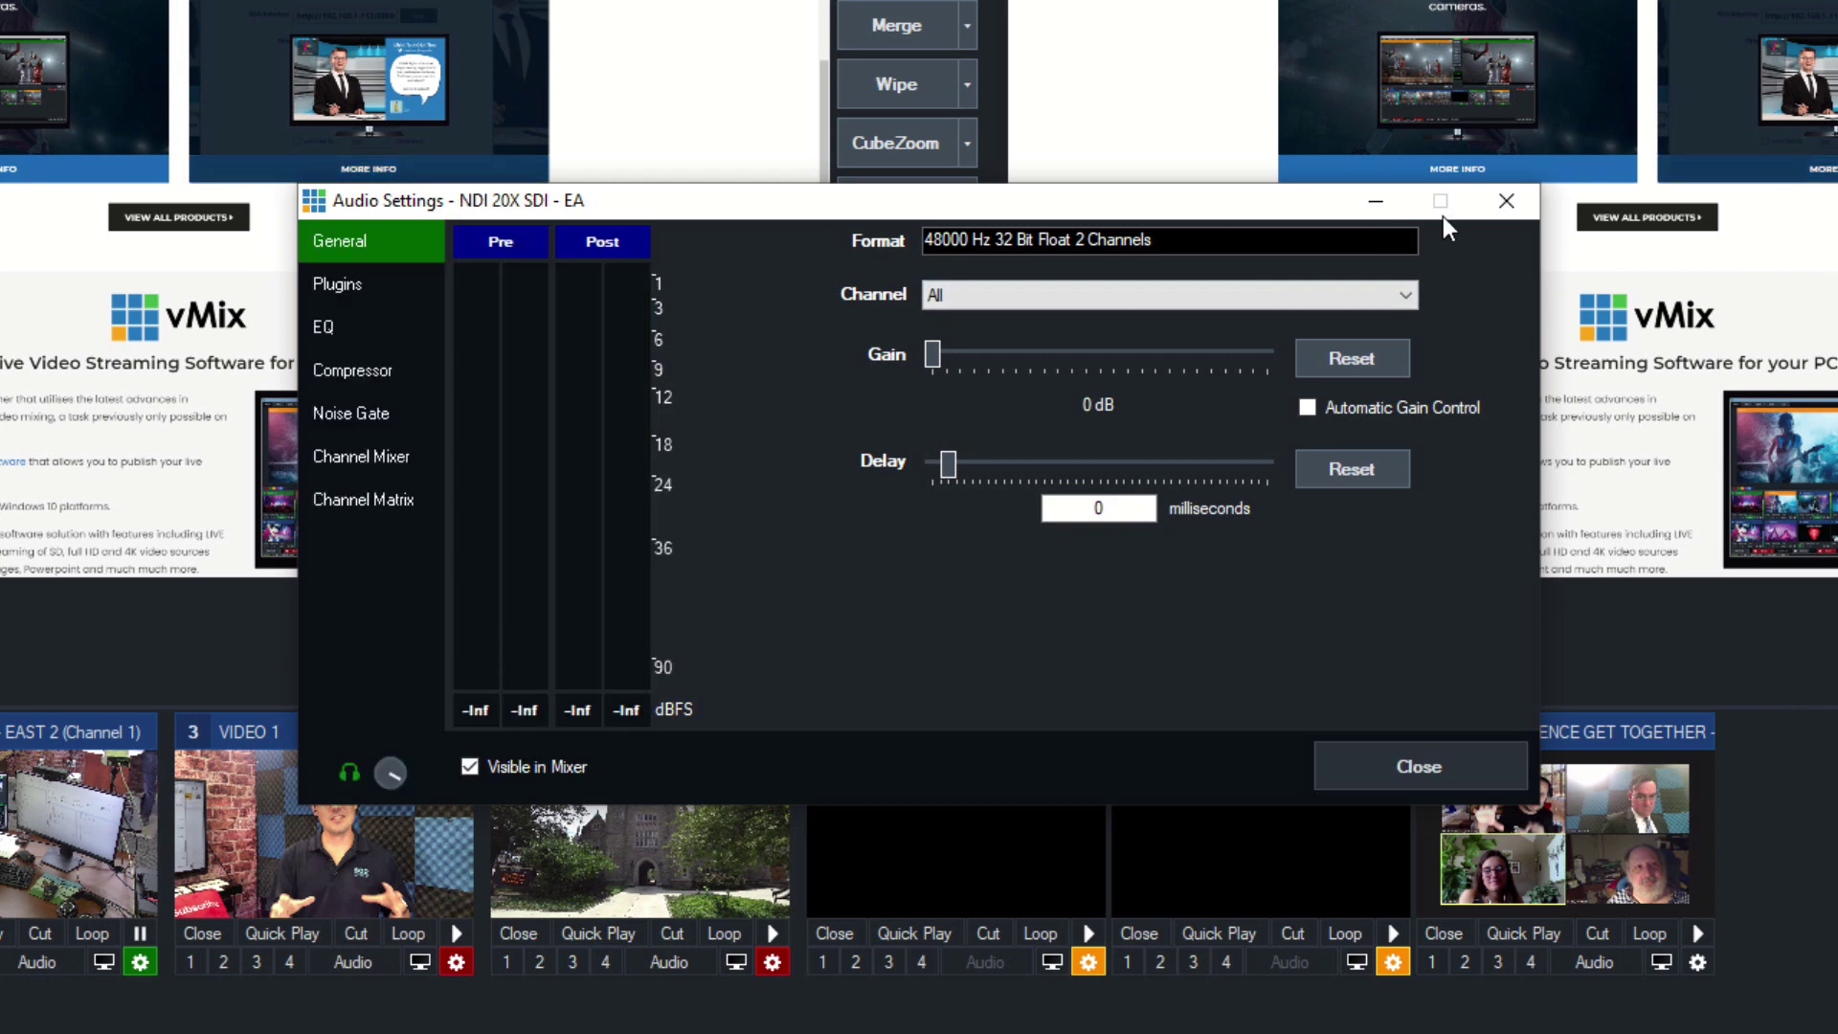
click(1506, 200)
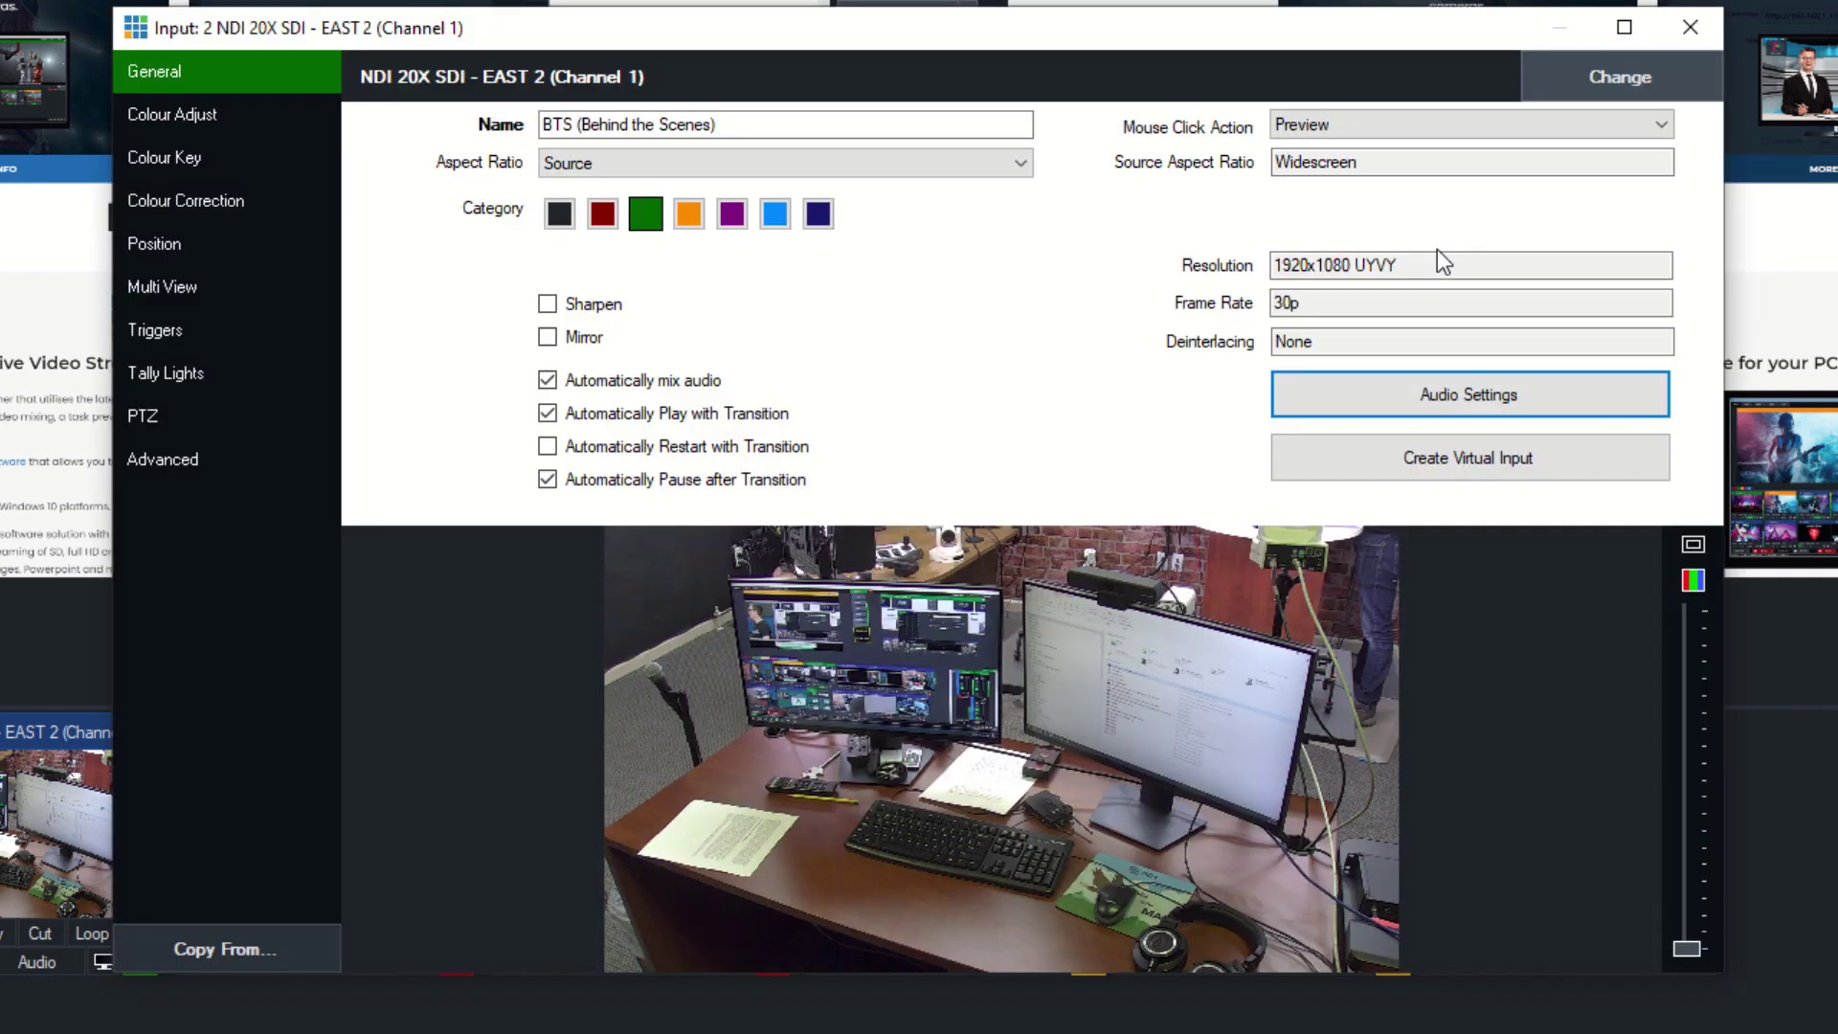
Create a virtual copy of the BTS camera and open the copy's settings
click(1365, 454)
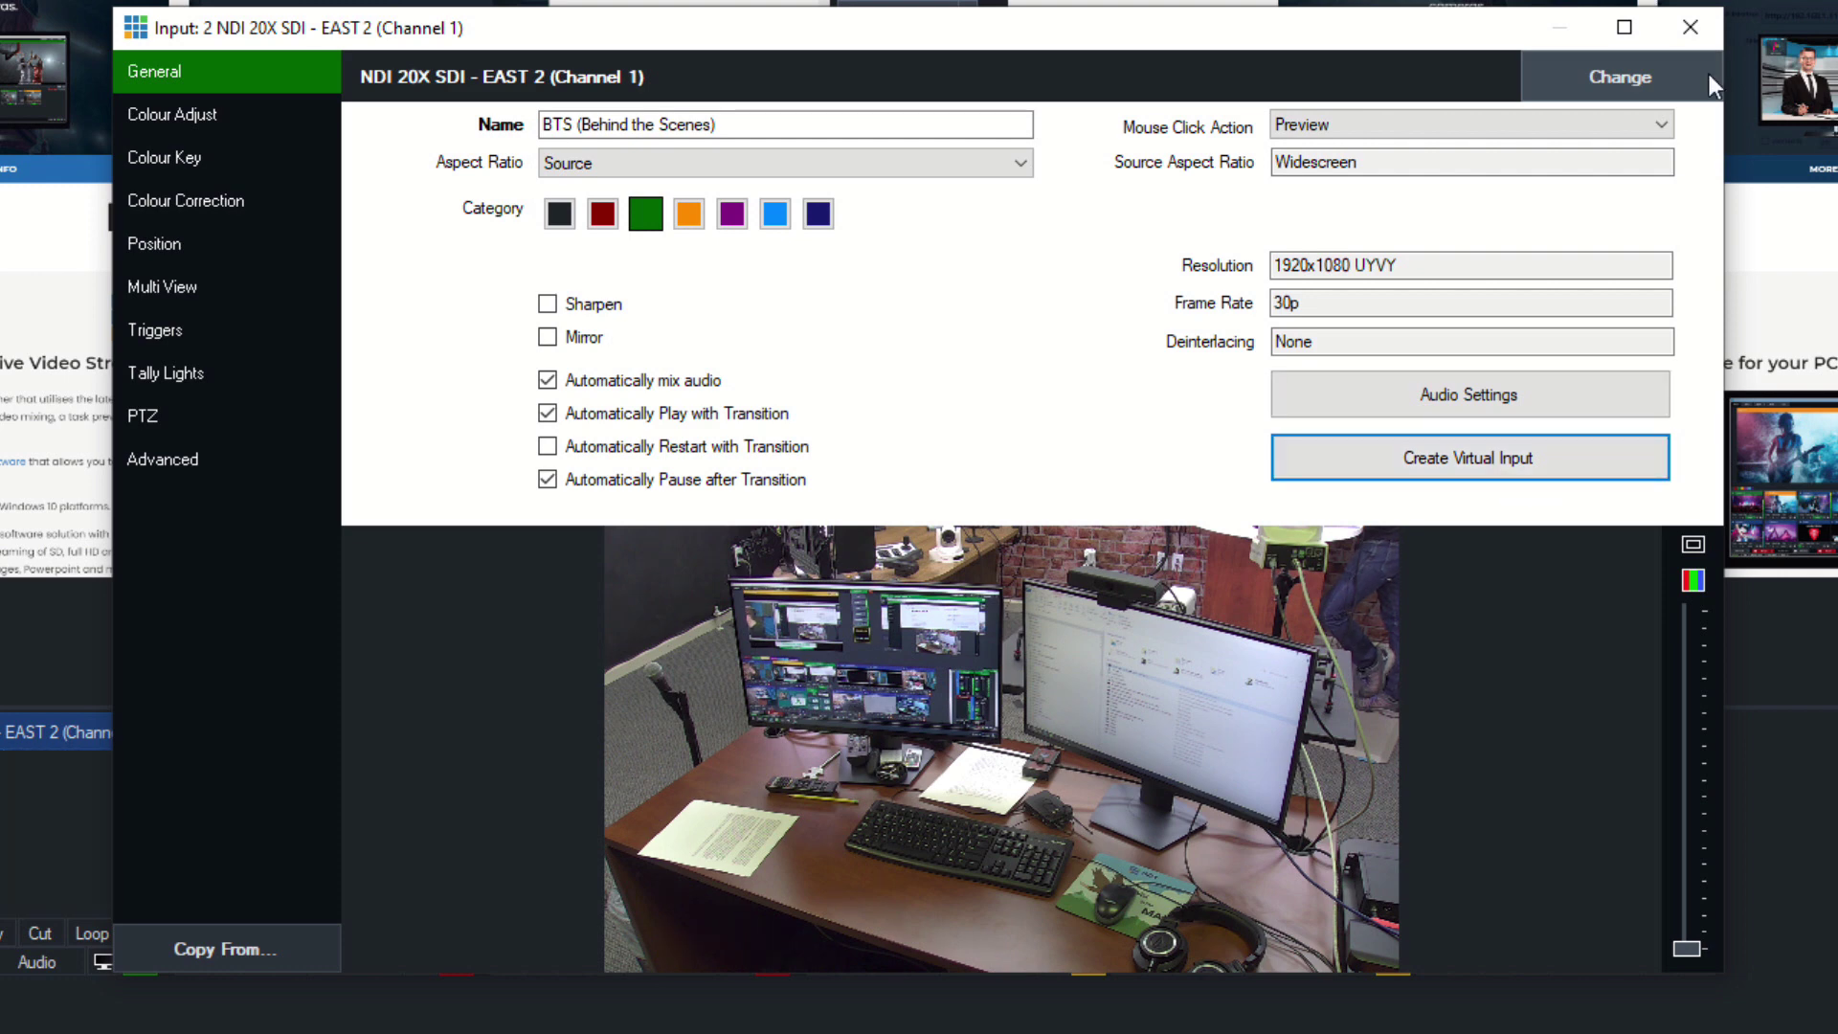
click(1690, 26)
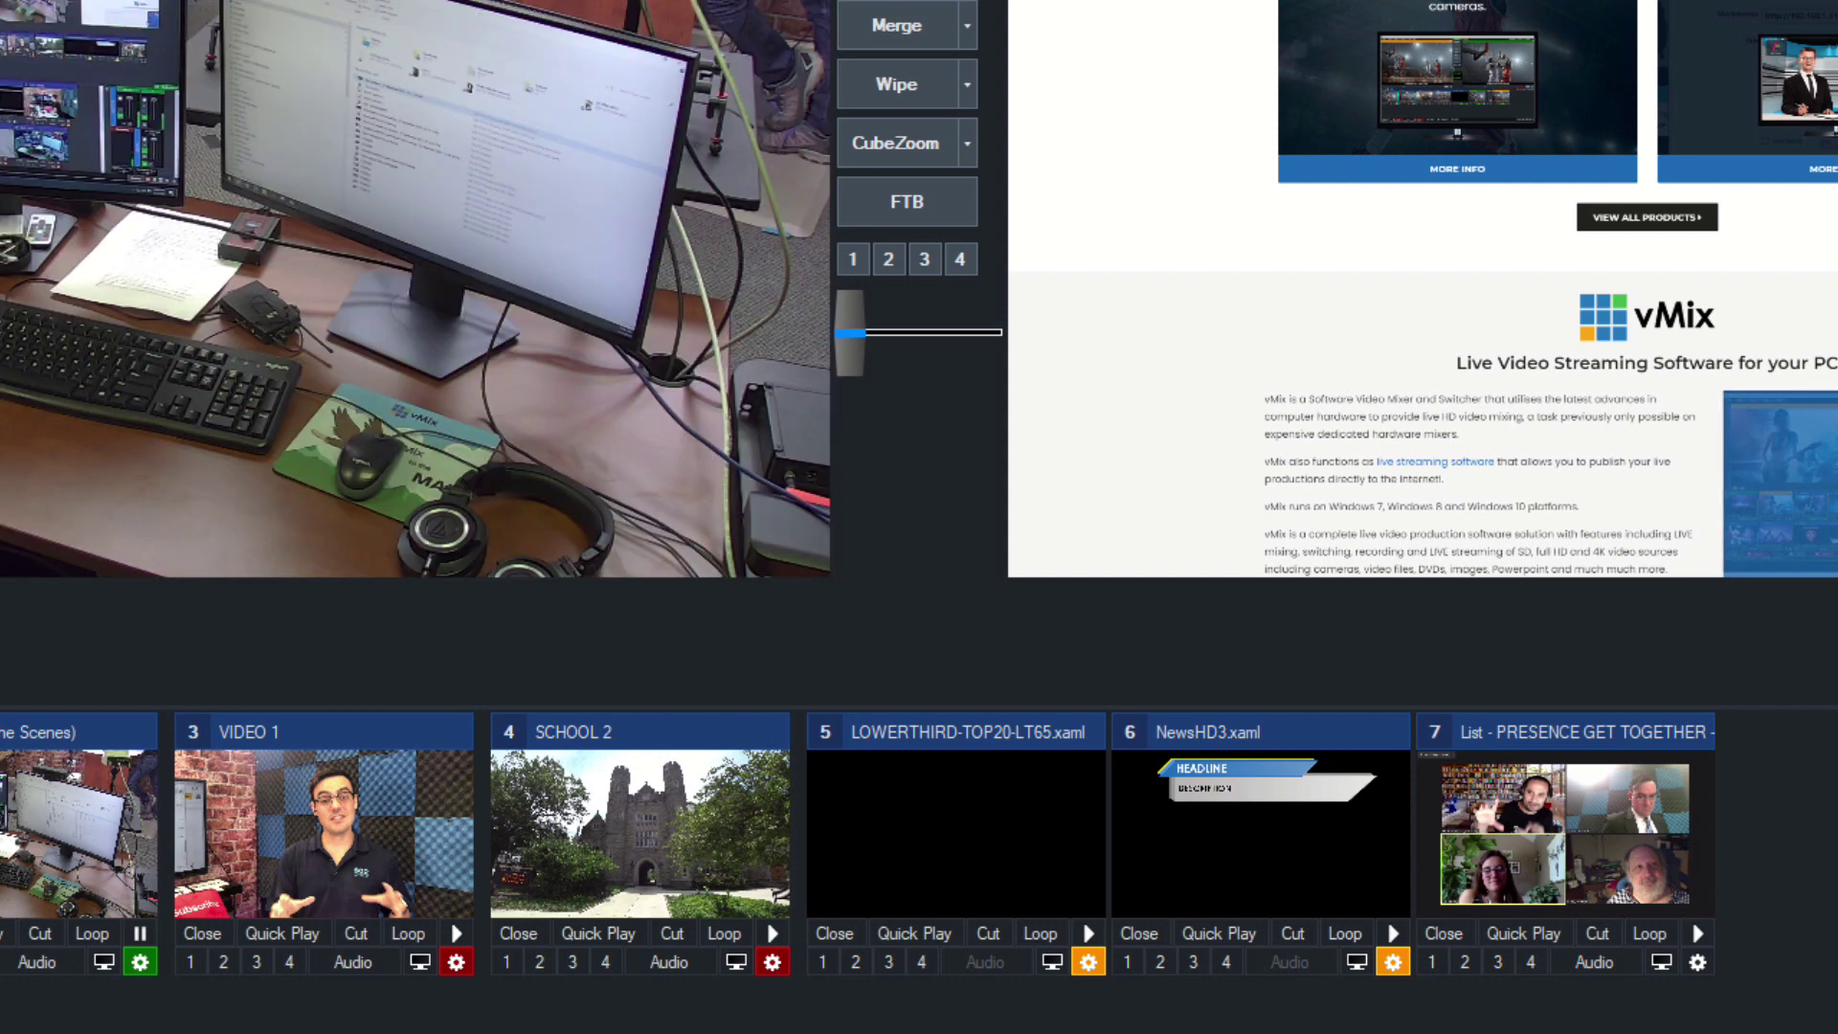
click(40, 933)
click(140, 962)
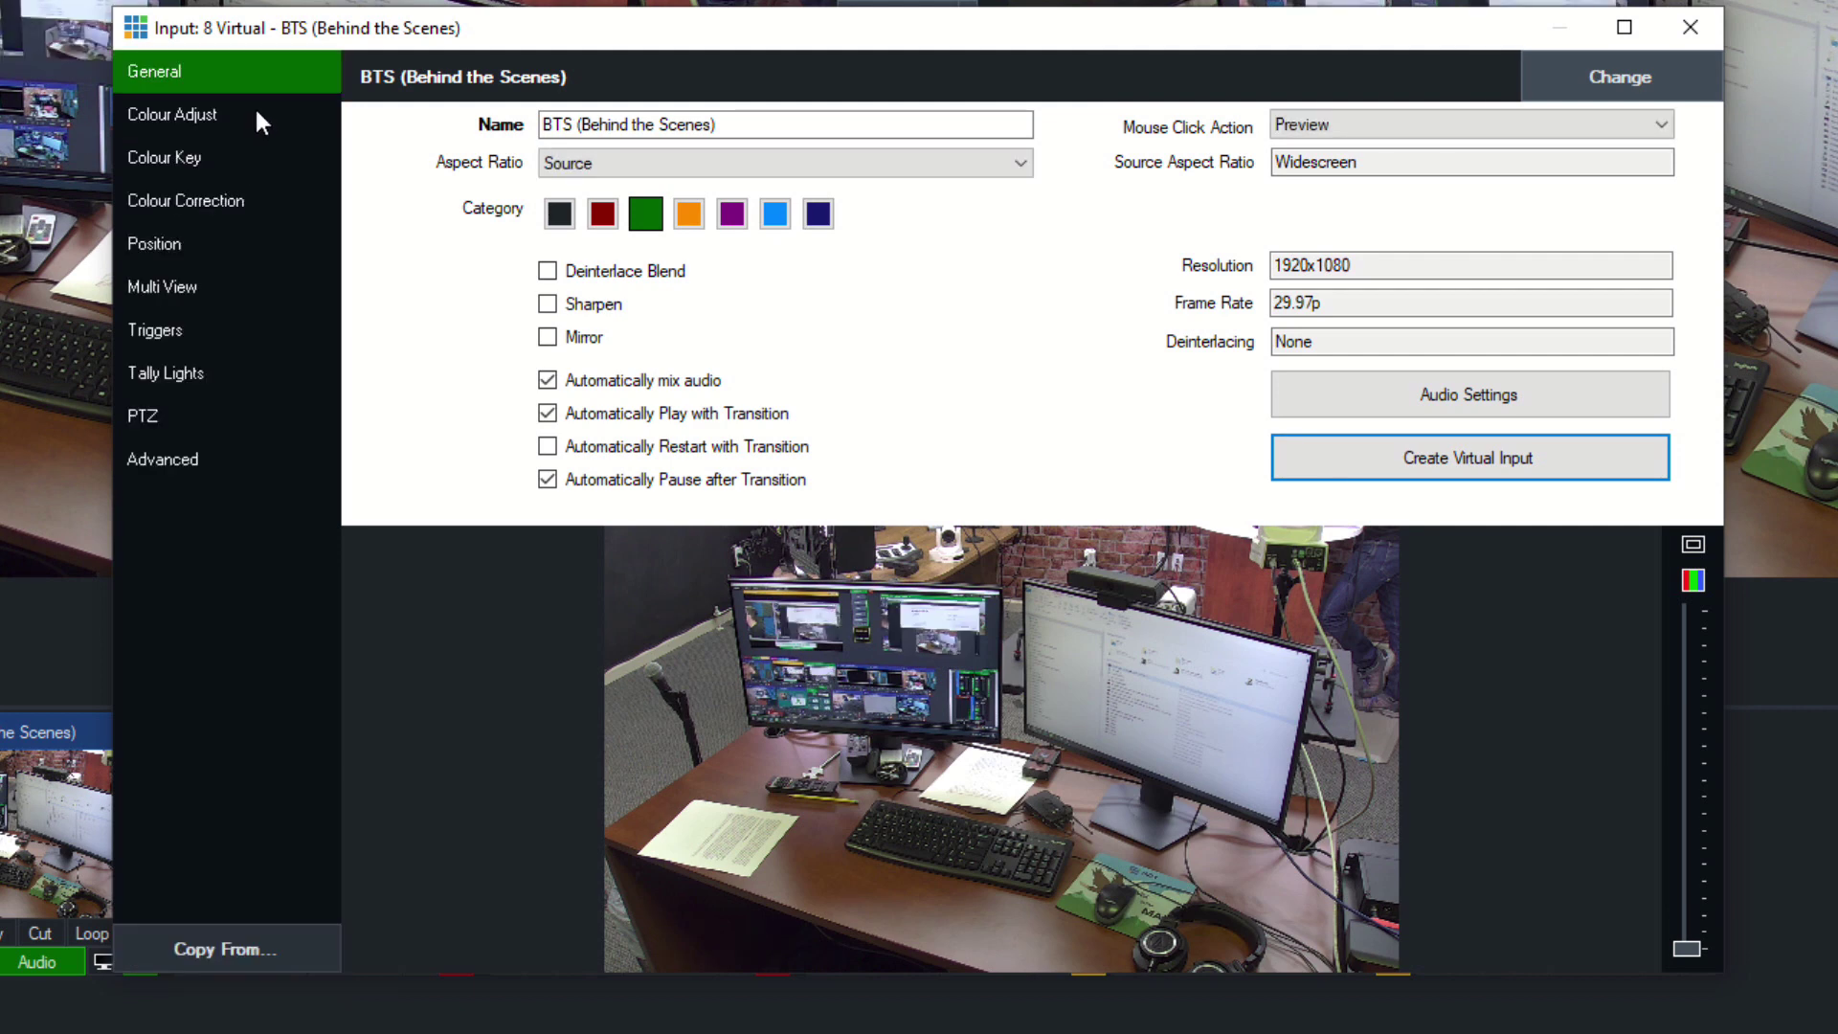
Turn off Use Source Settings, raise Black Stretch to 47 and shift the Gamma wheel
click(255, 107)
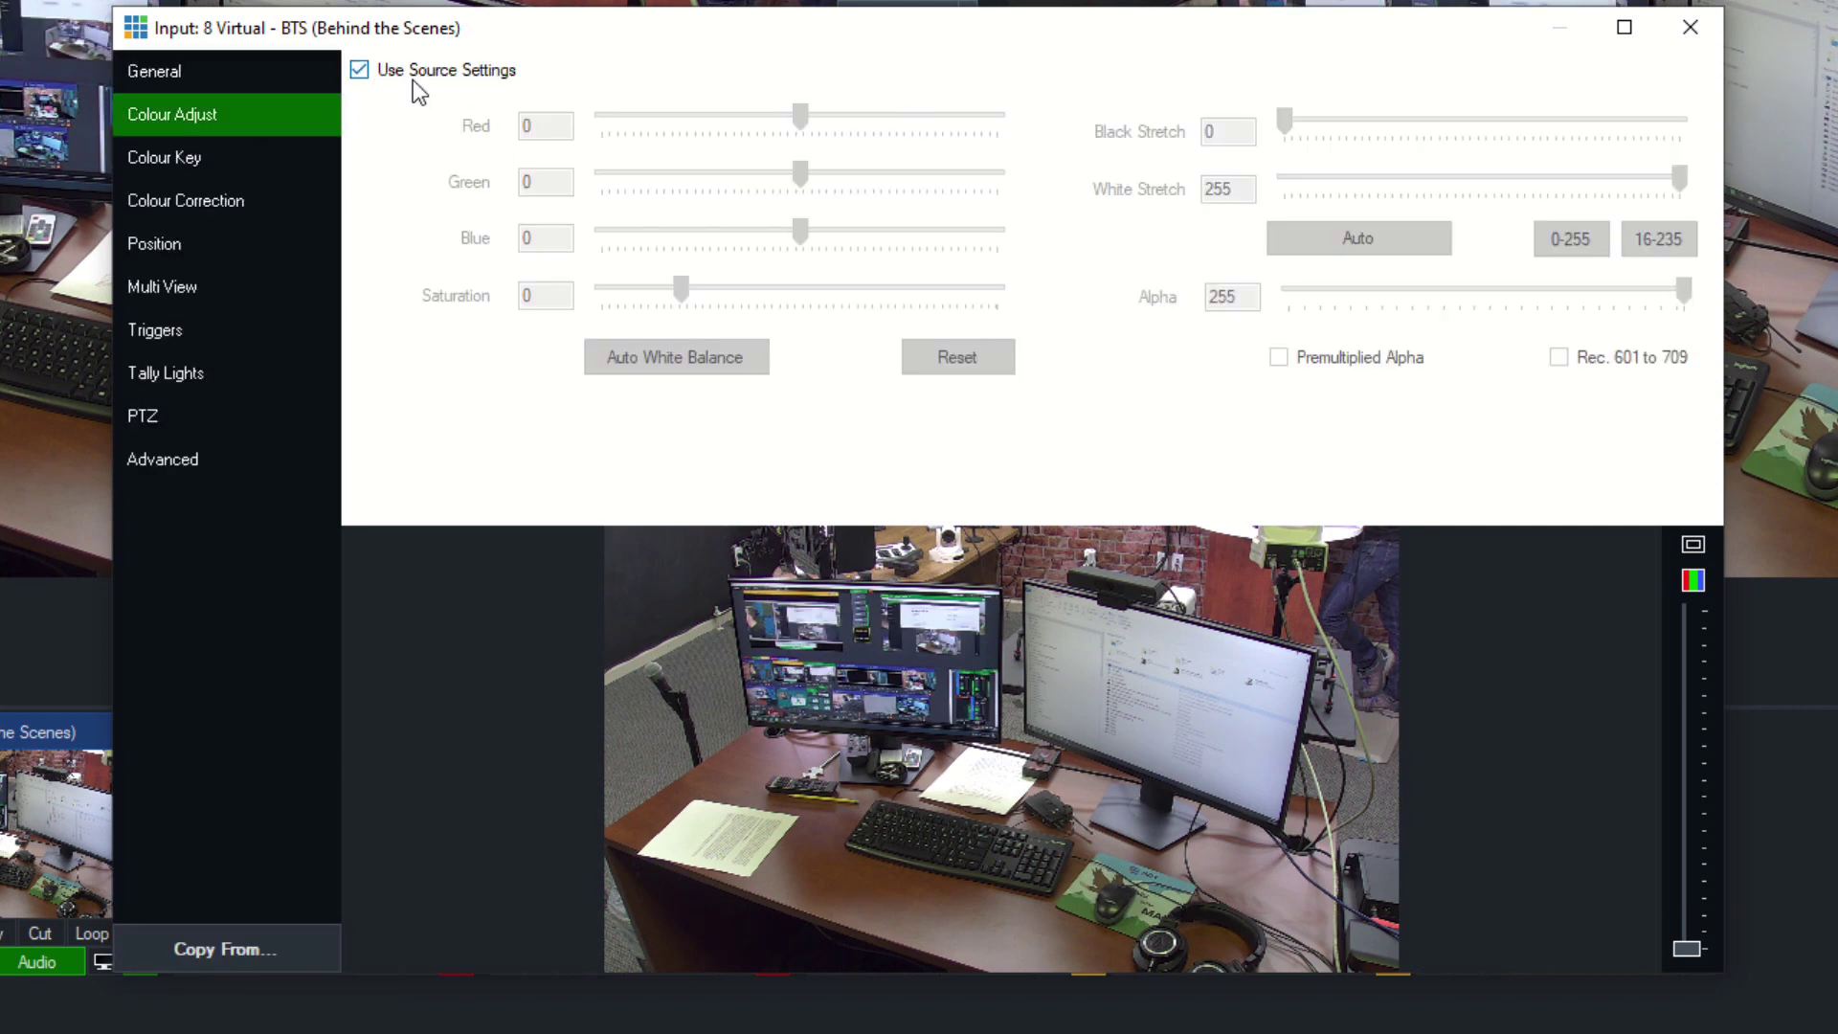
click(411, 72)
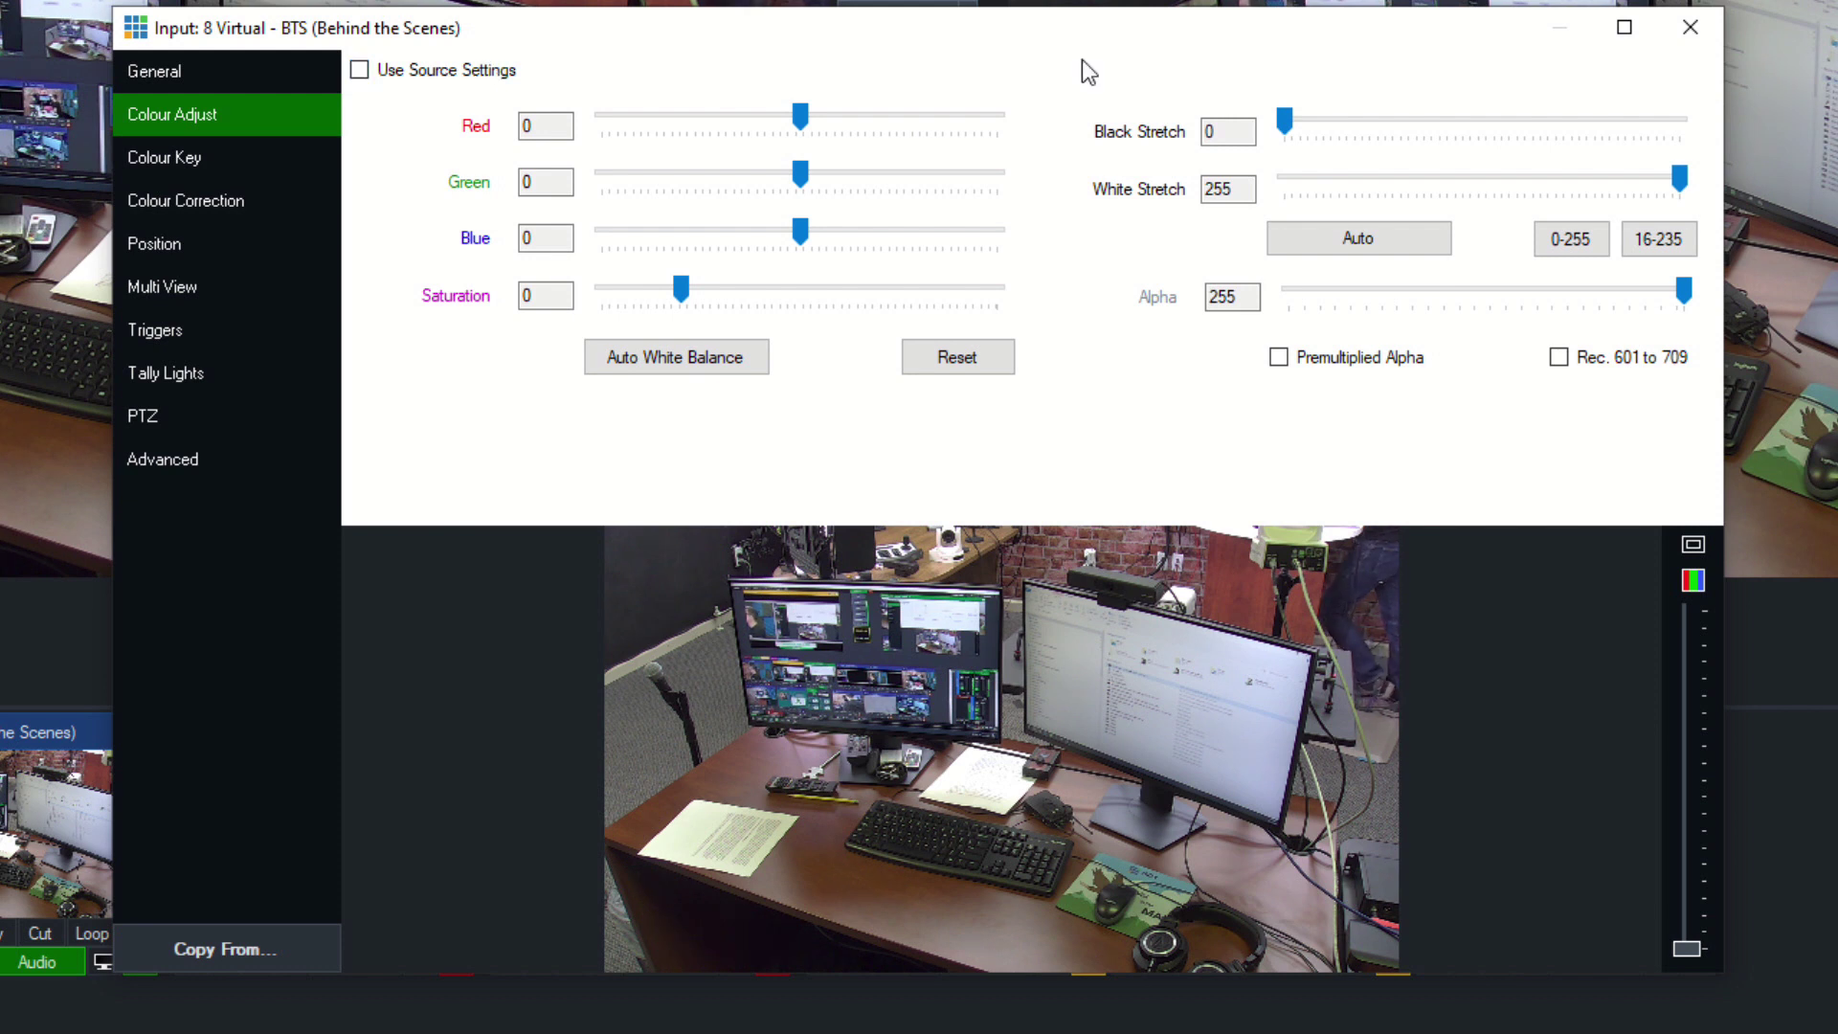
drag(1285, 120, 1358, 119)
click(283, 194)
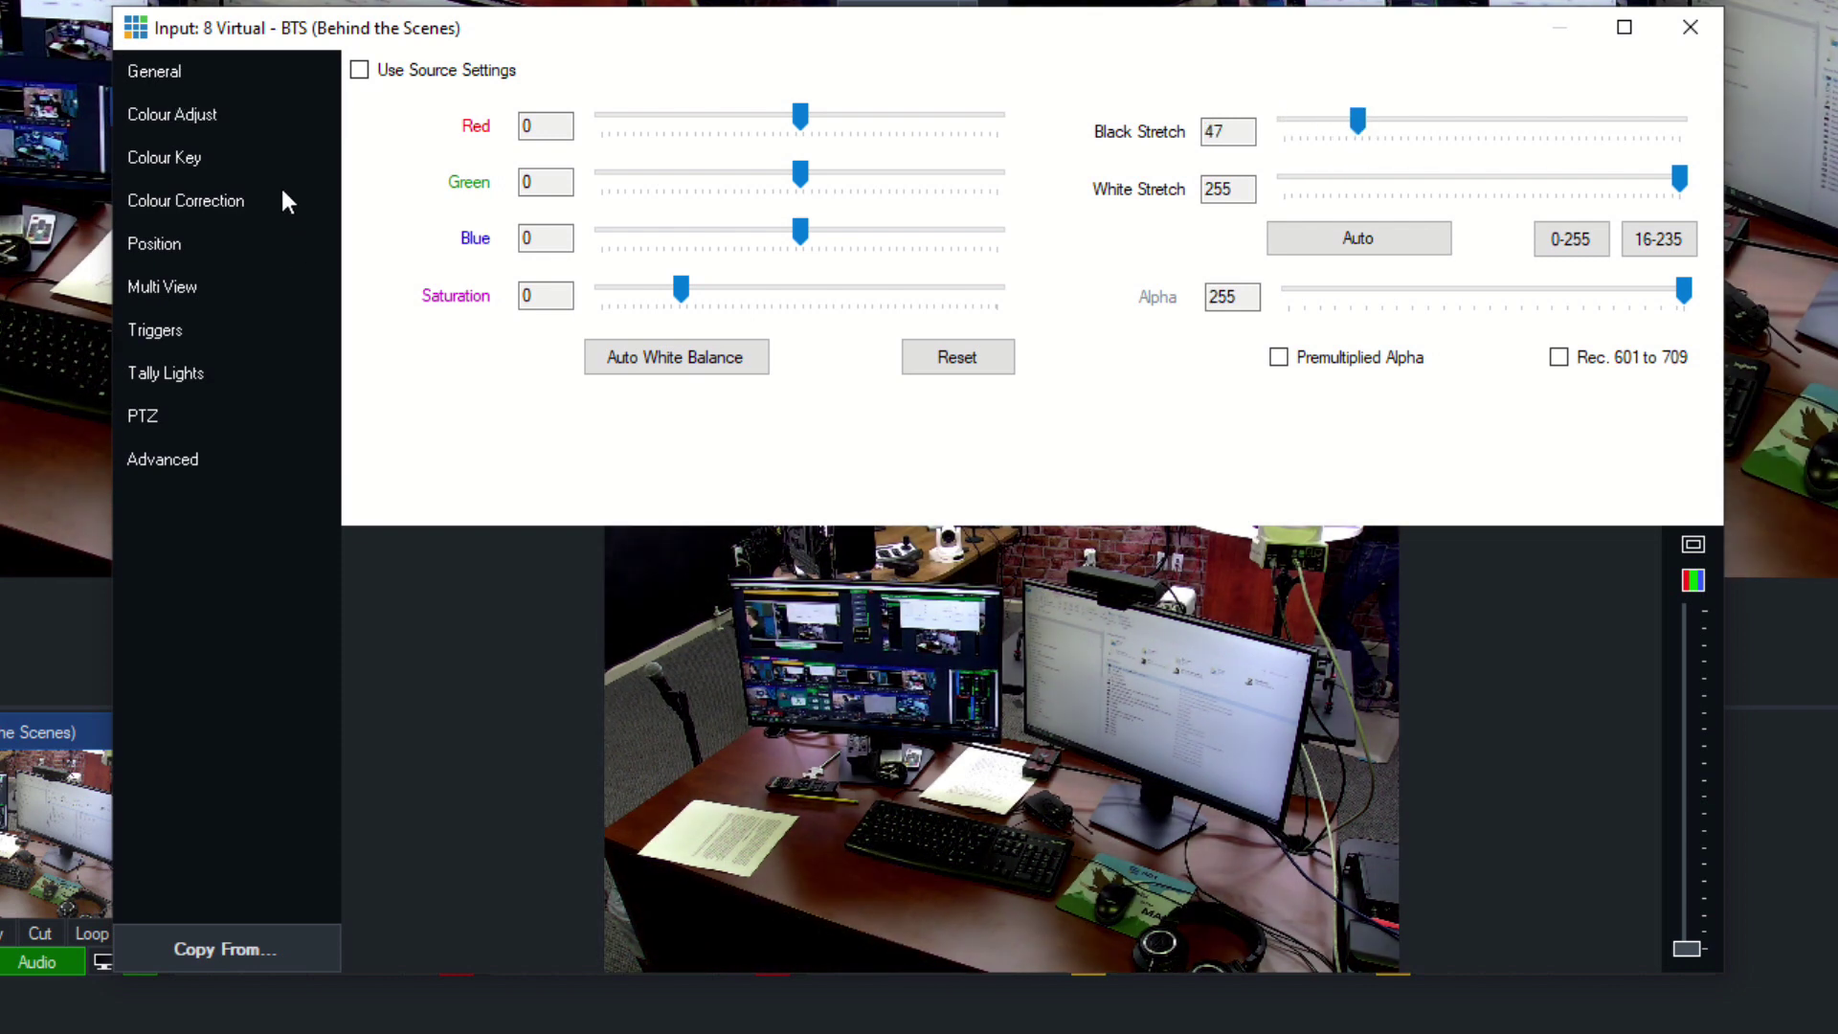
drag(1024, 231, 1074, 278)
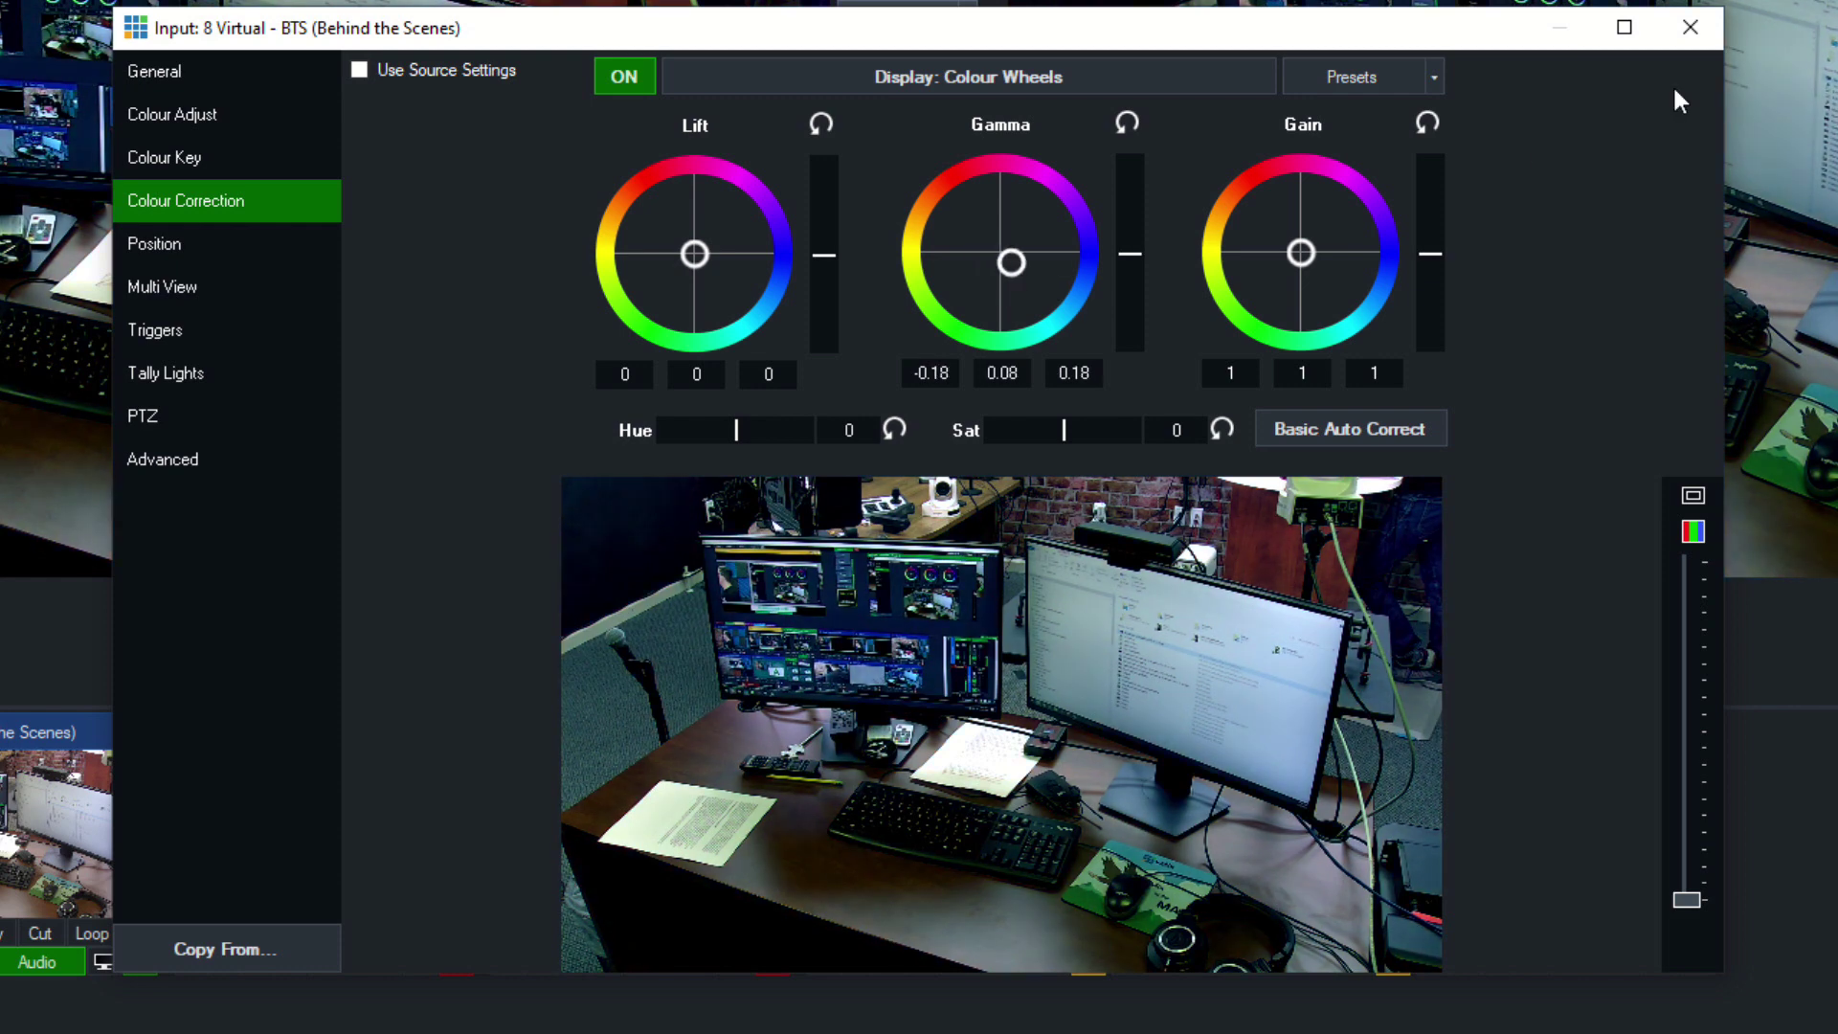
click(1688, 27)
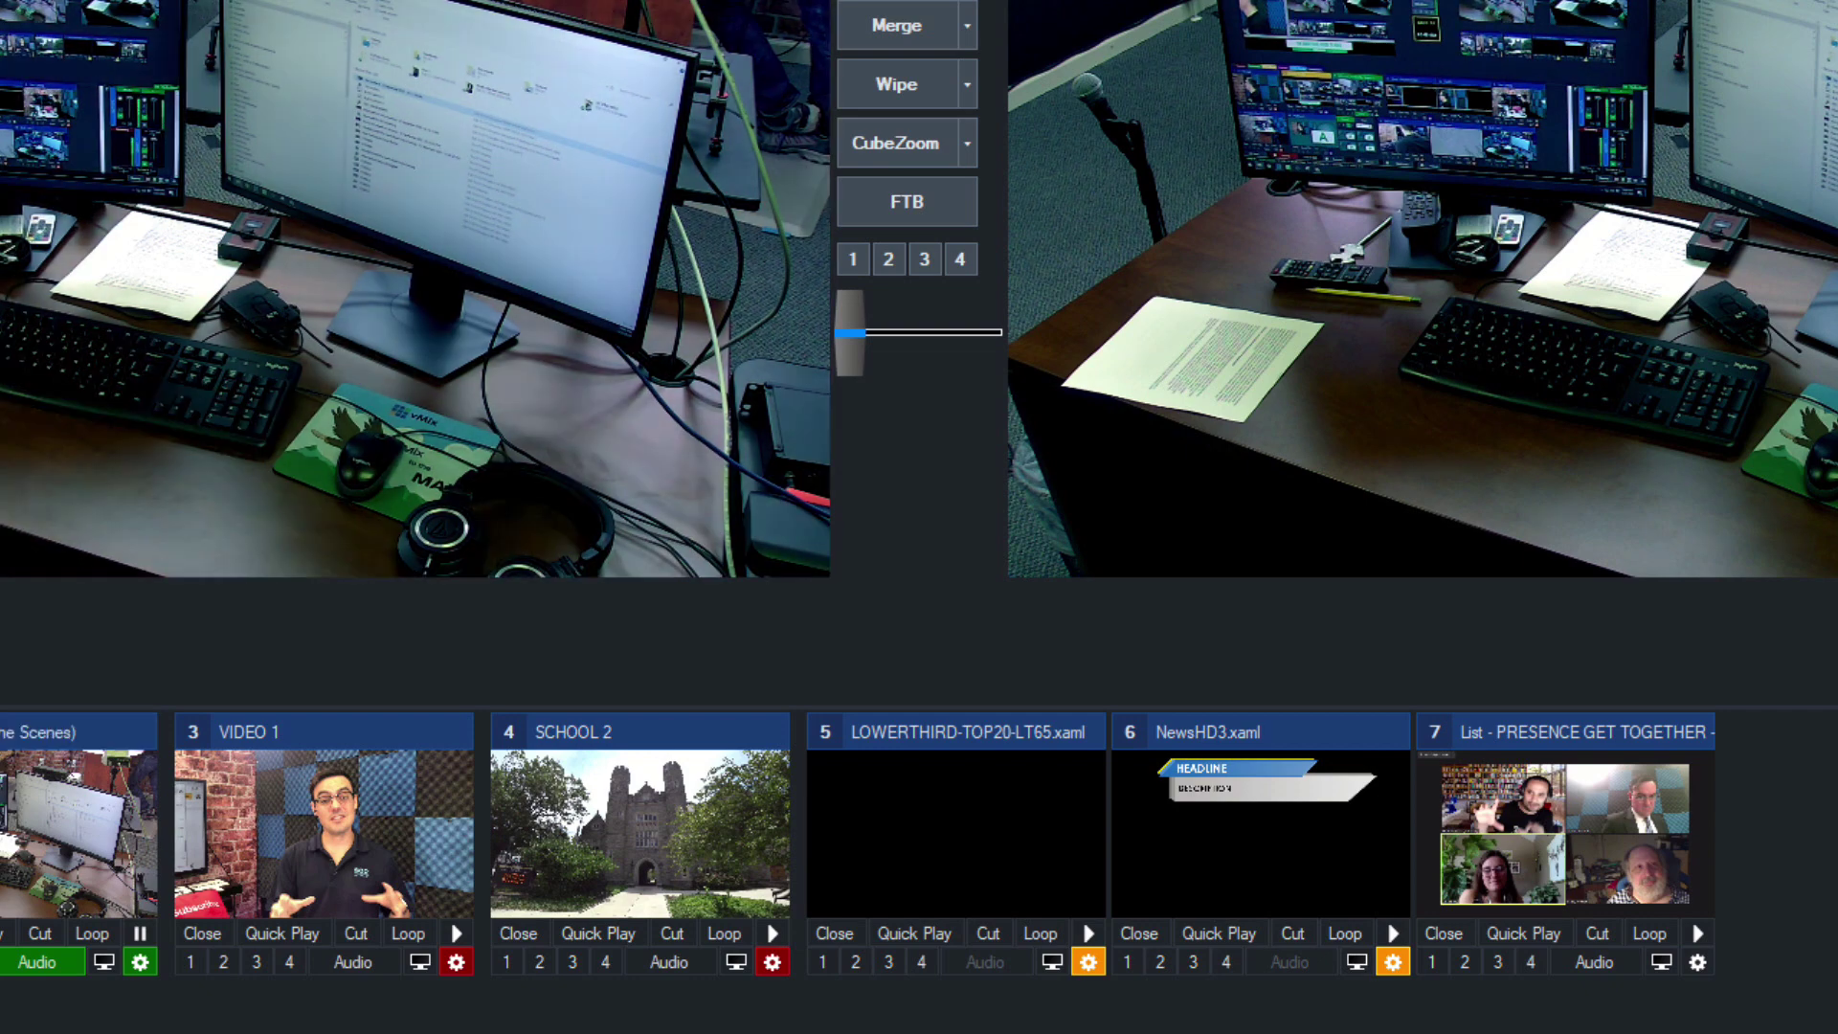
Set input 2's Black Stretch to 13 and White Stretch to 224, keeping Alpha at 255
click(140, 962)
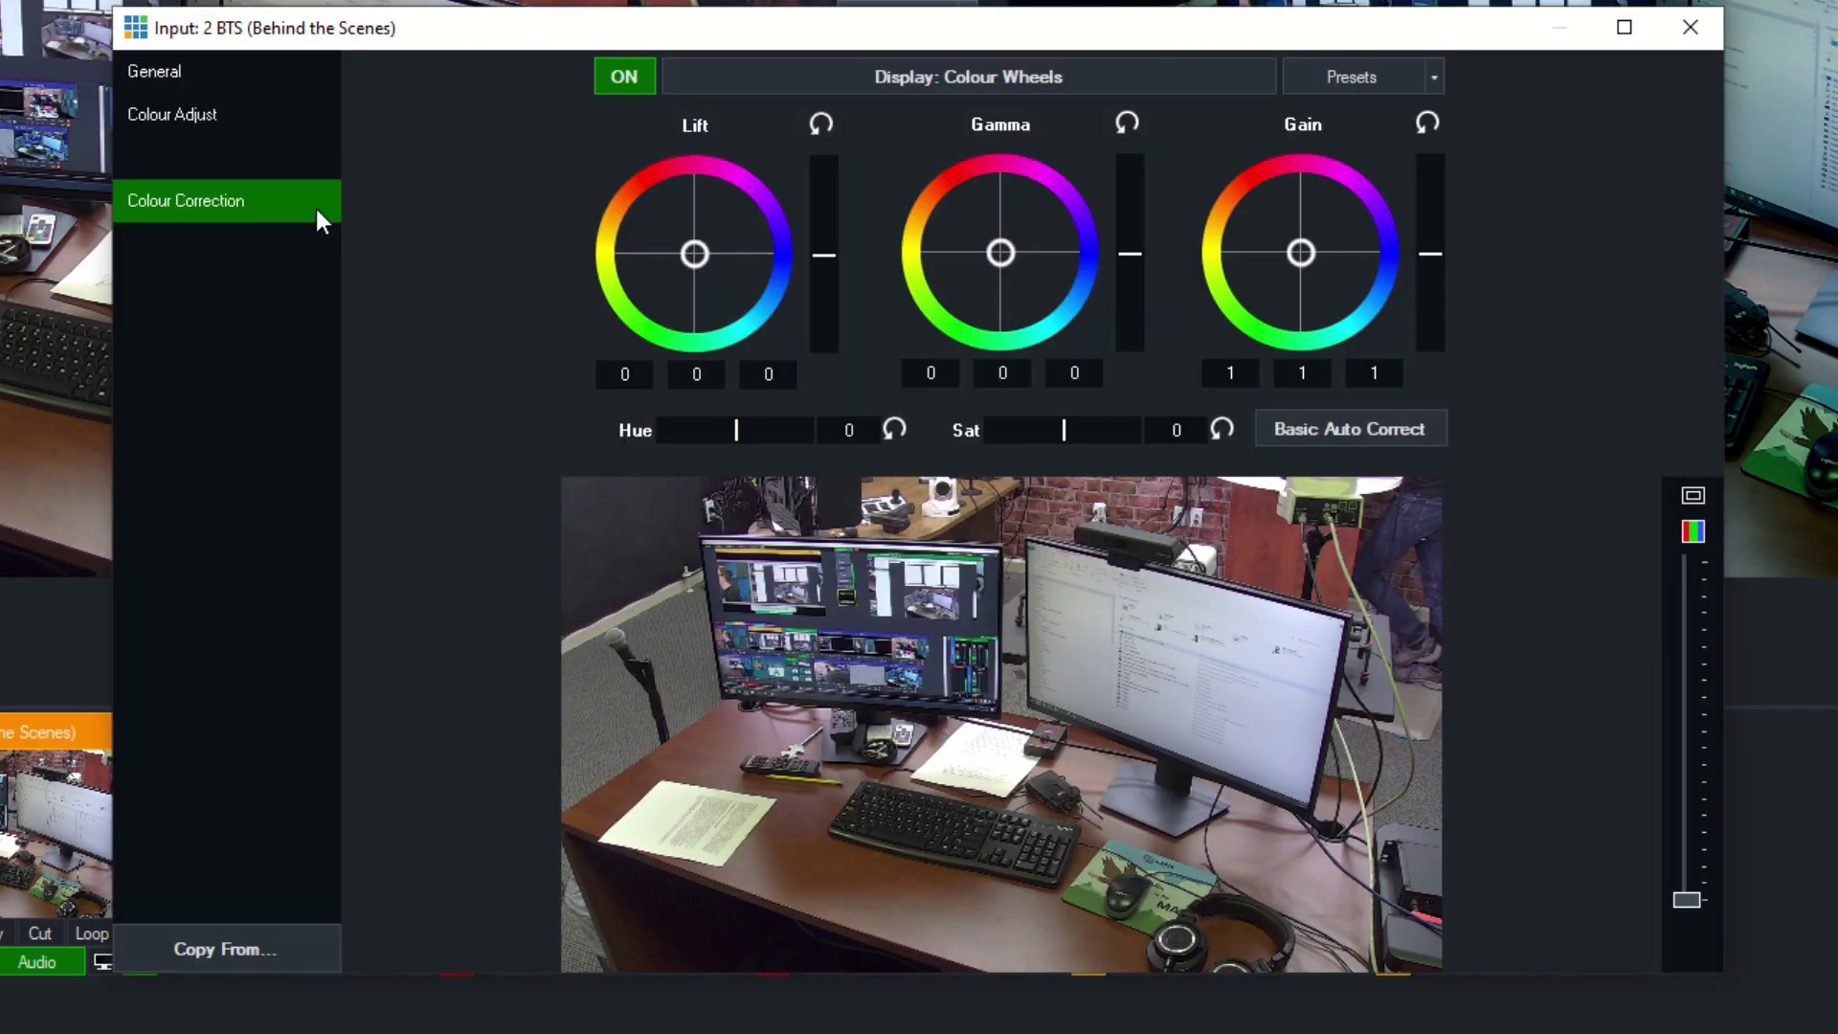
click(230, 146)
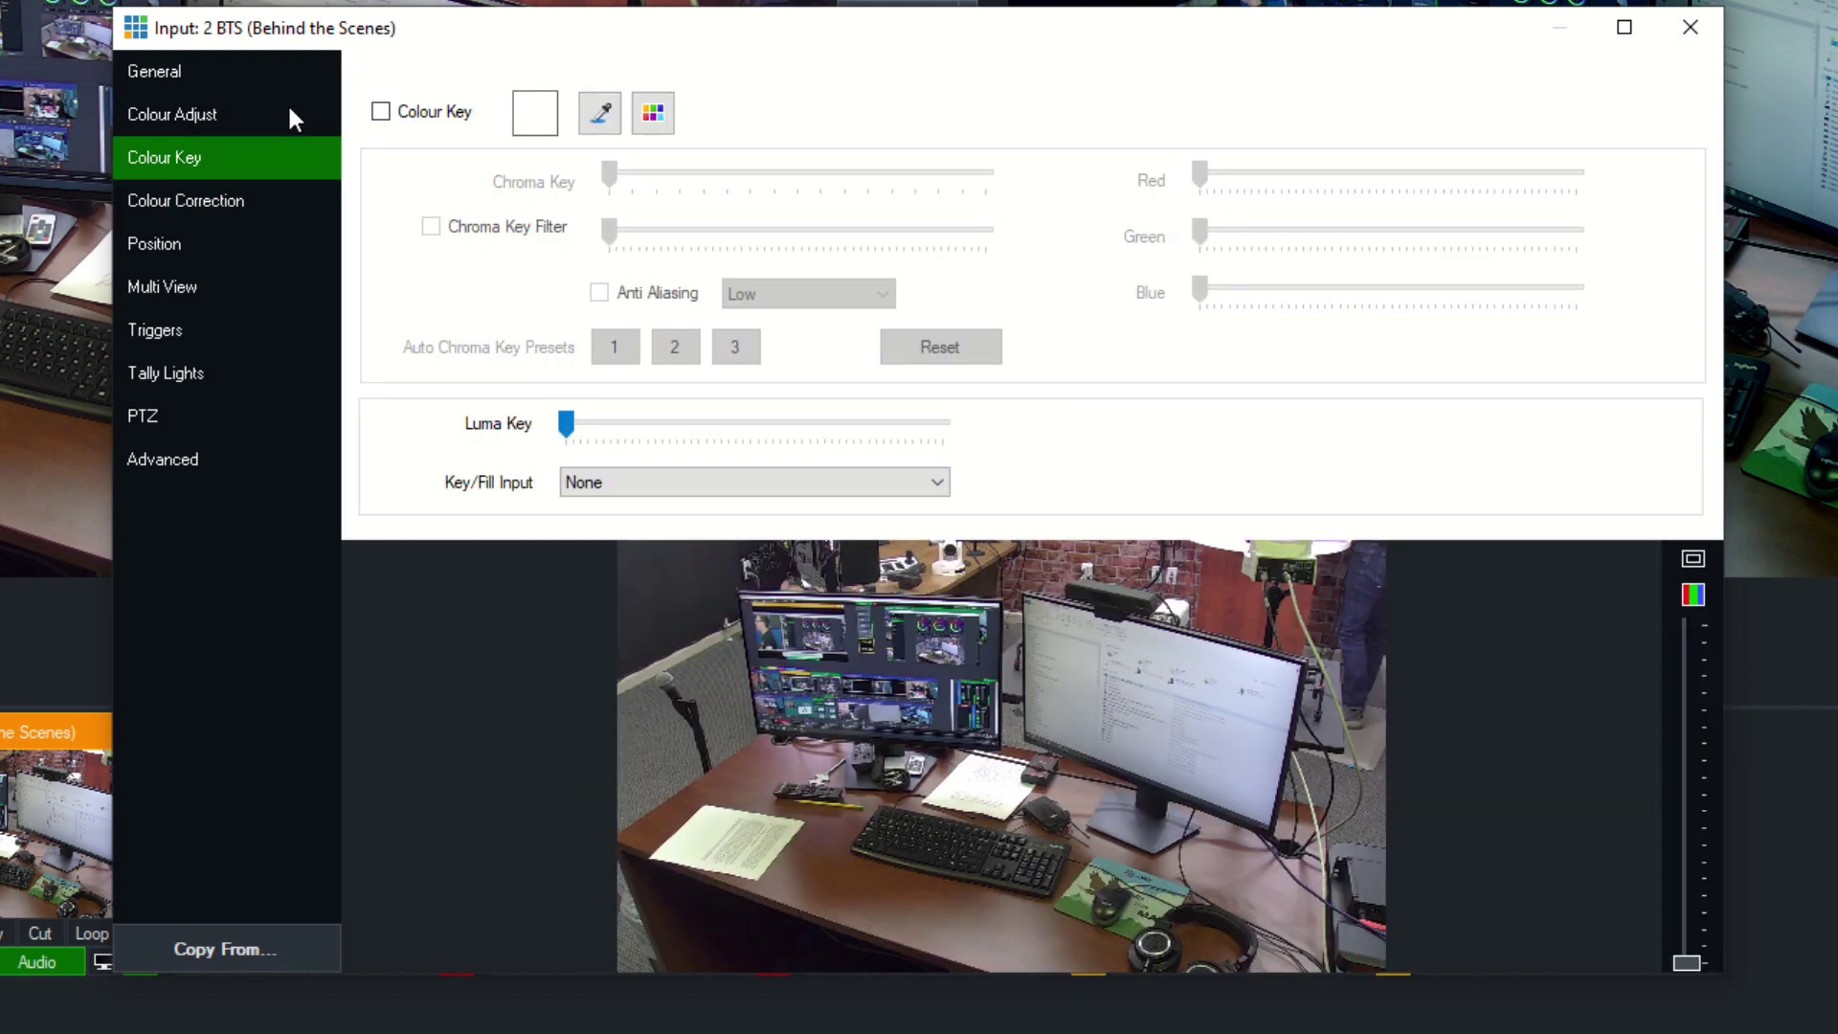
click(290, 113)
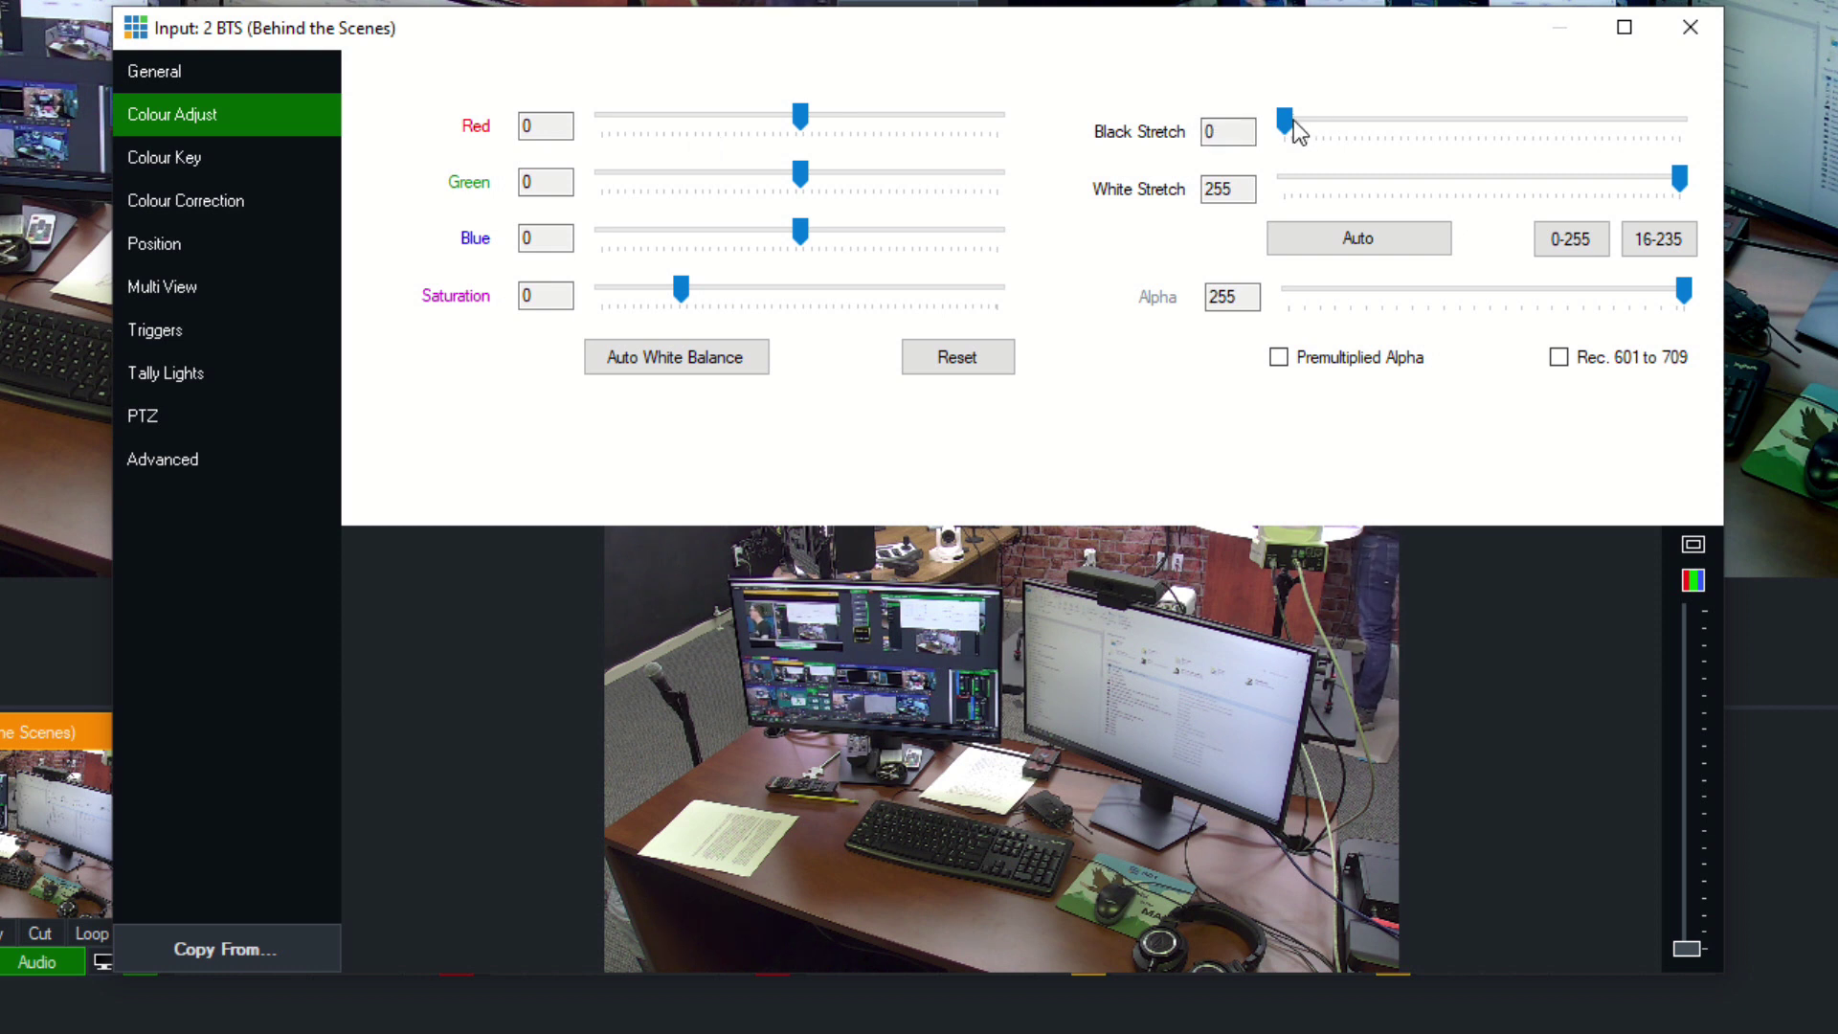
drag(1294, 124, 1312, 122)
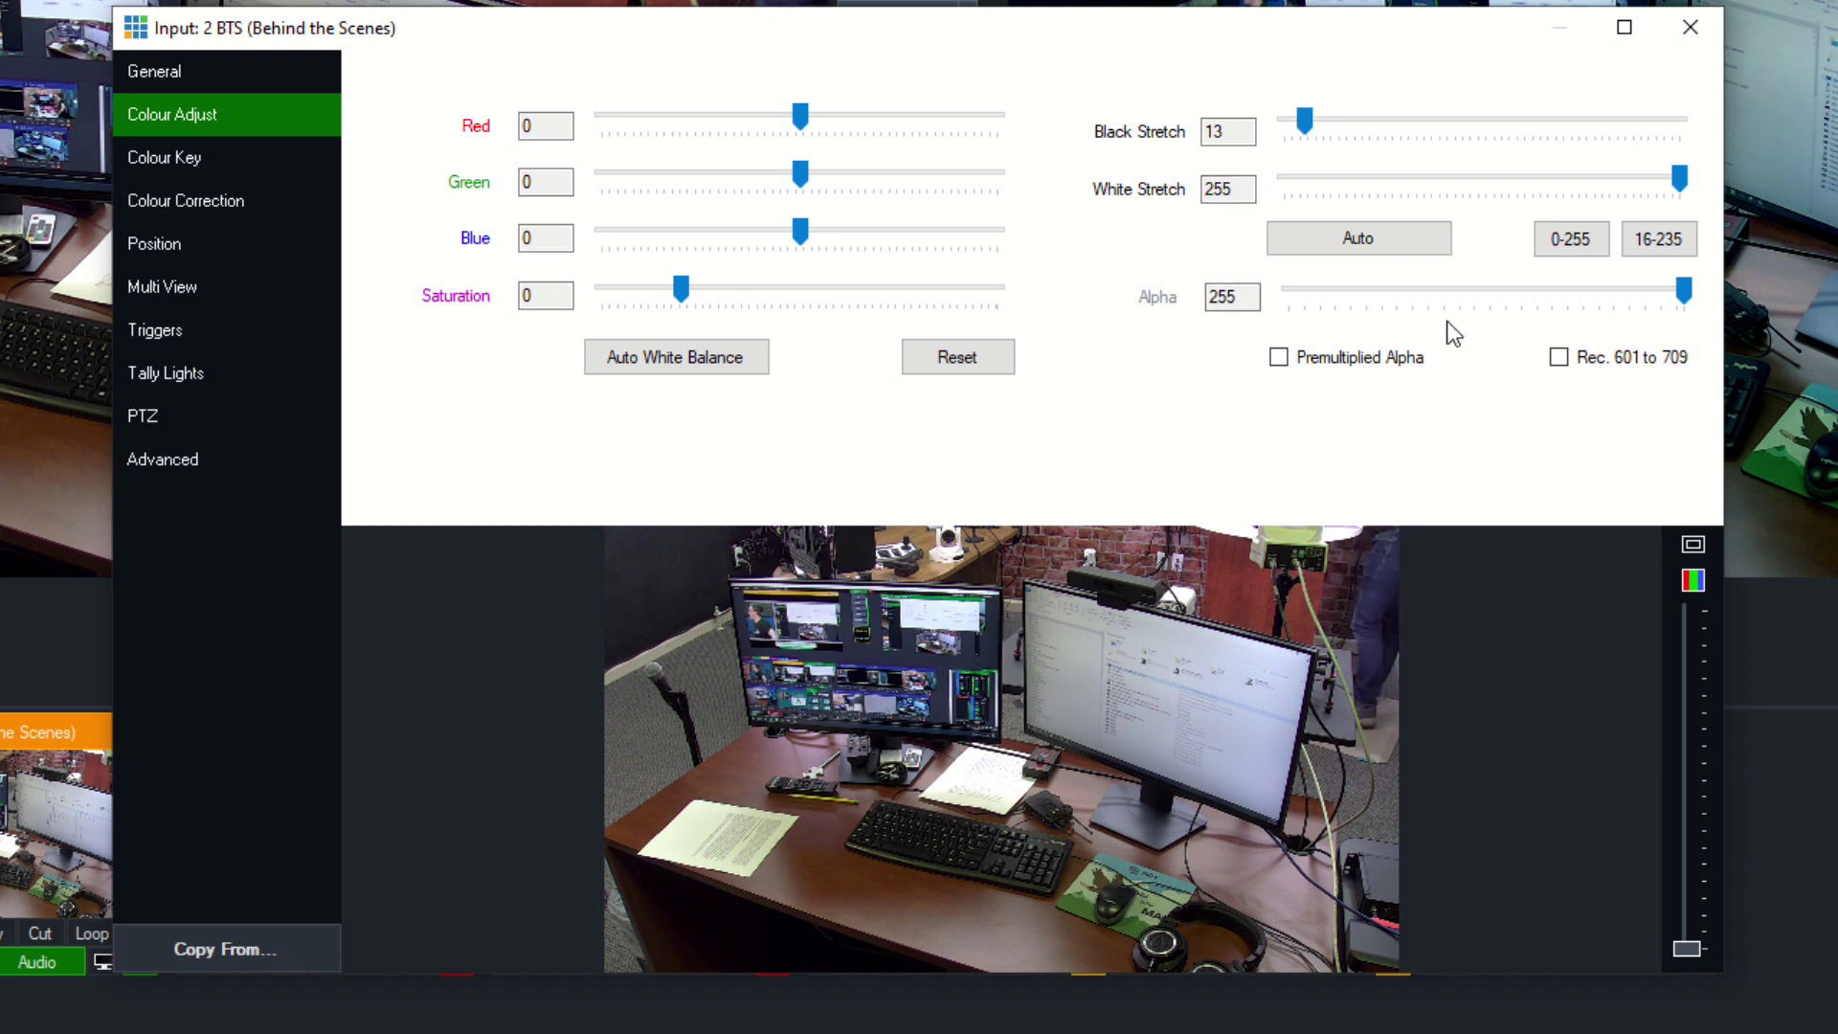
drag(1682, 180, 1634, 177)
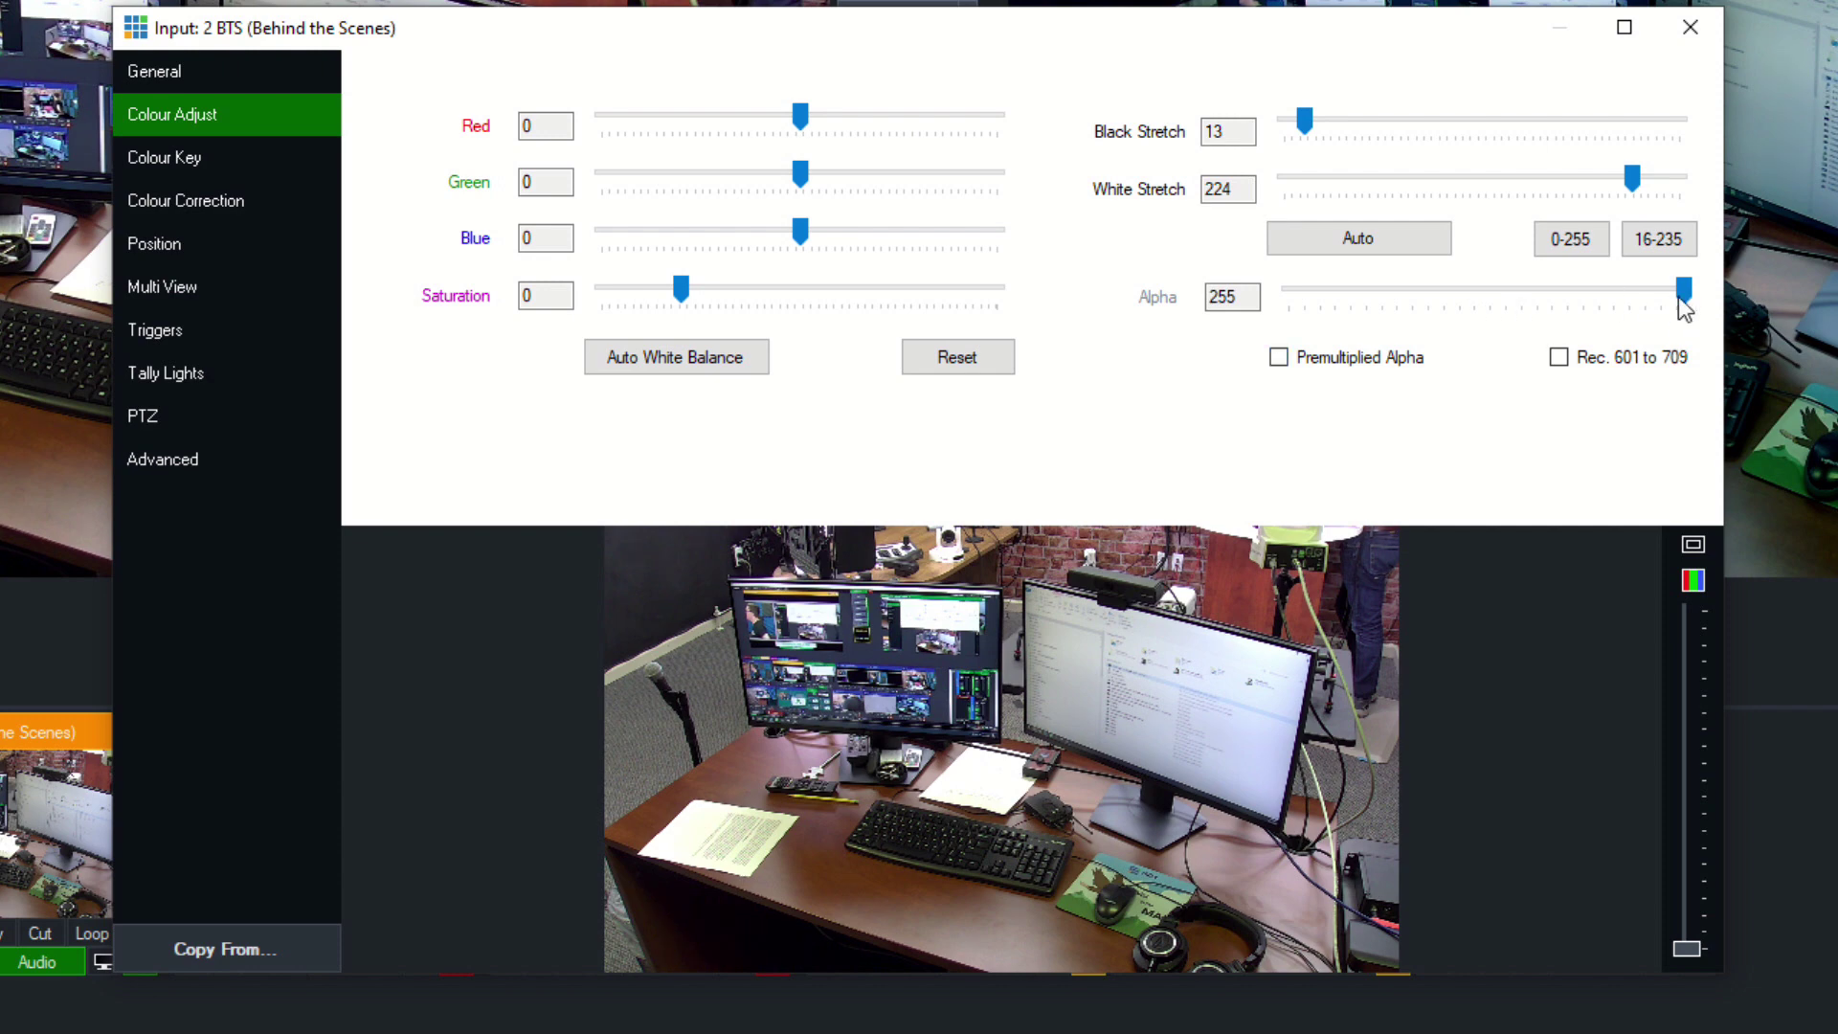
mouse_move(1680, 300)
mouse_down()
mouse_move(1294, 296)
mouse_move(1684, 297)
mouse_up()
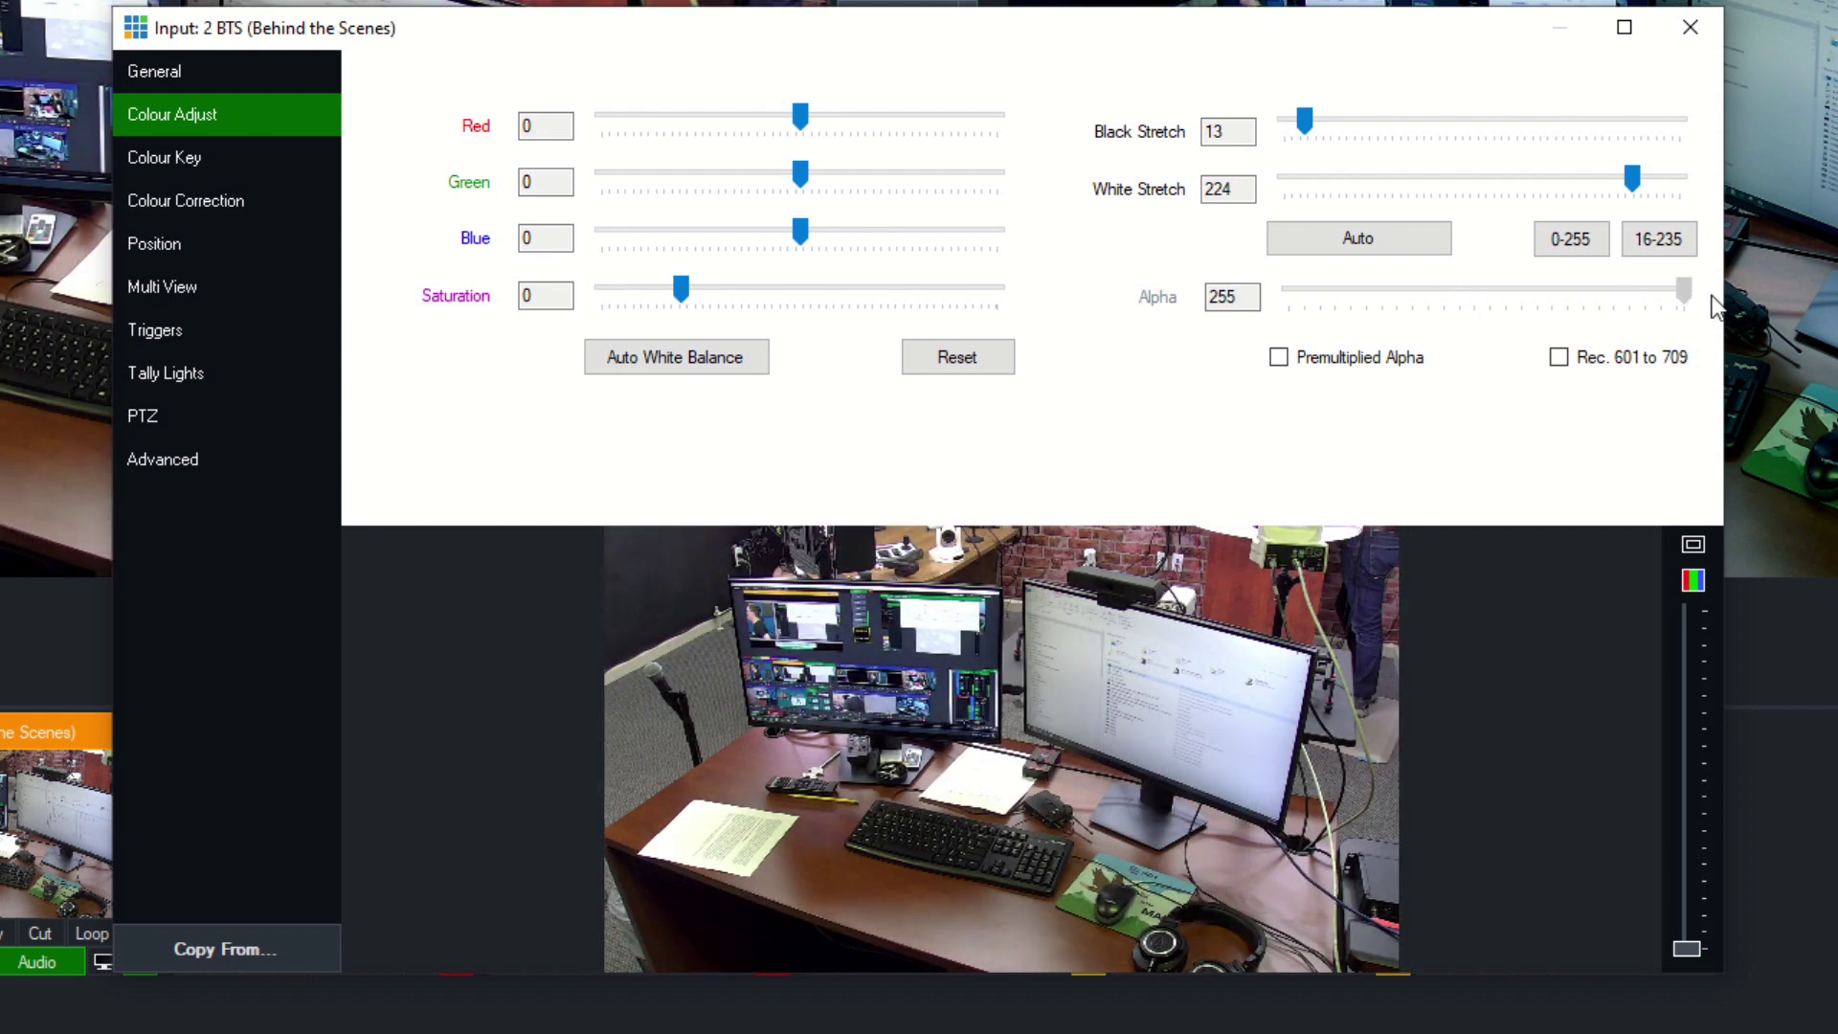
Review Colour Key, then show Colour Correction, toggling between Colour Bars and Colour Wheels
click(212, 161)
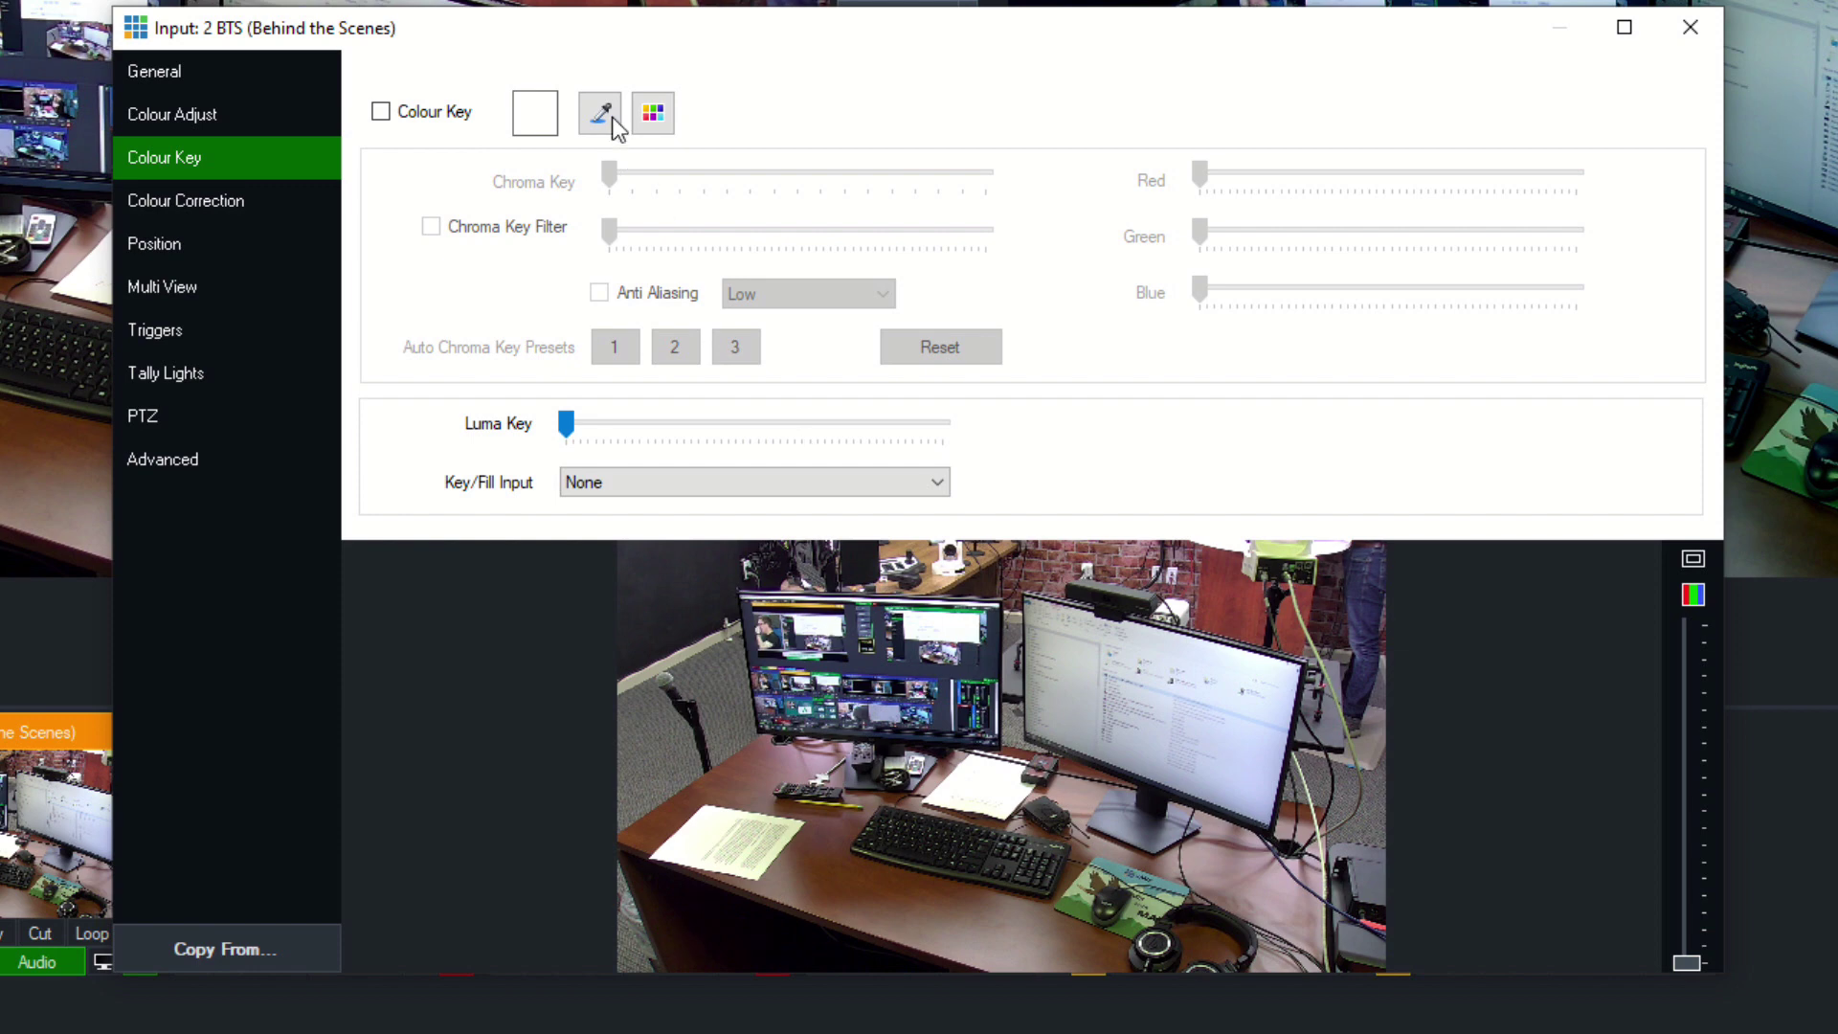
click(210, 213)
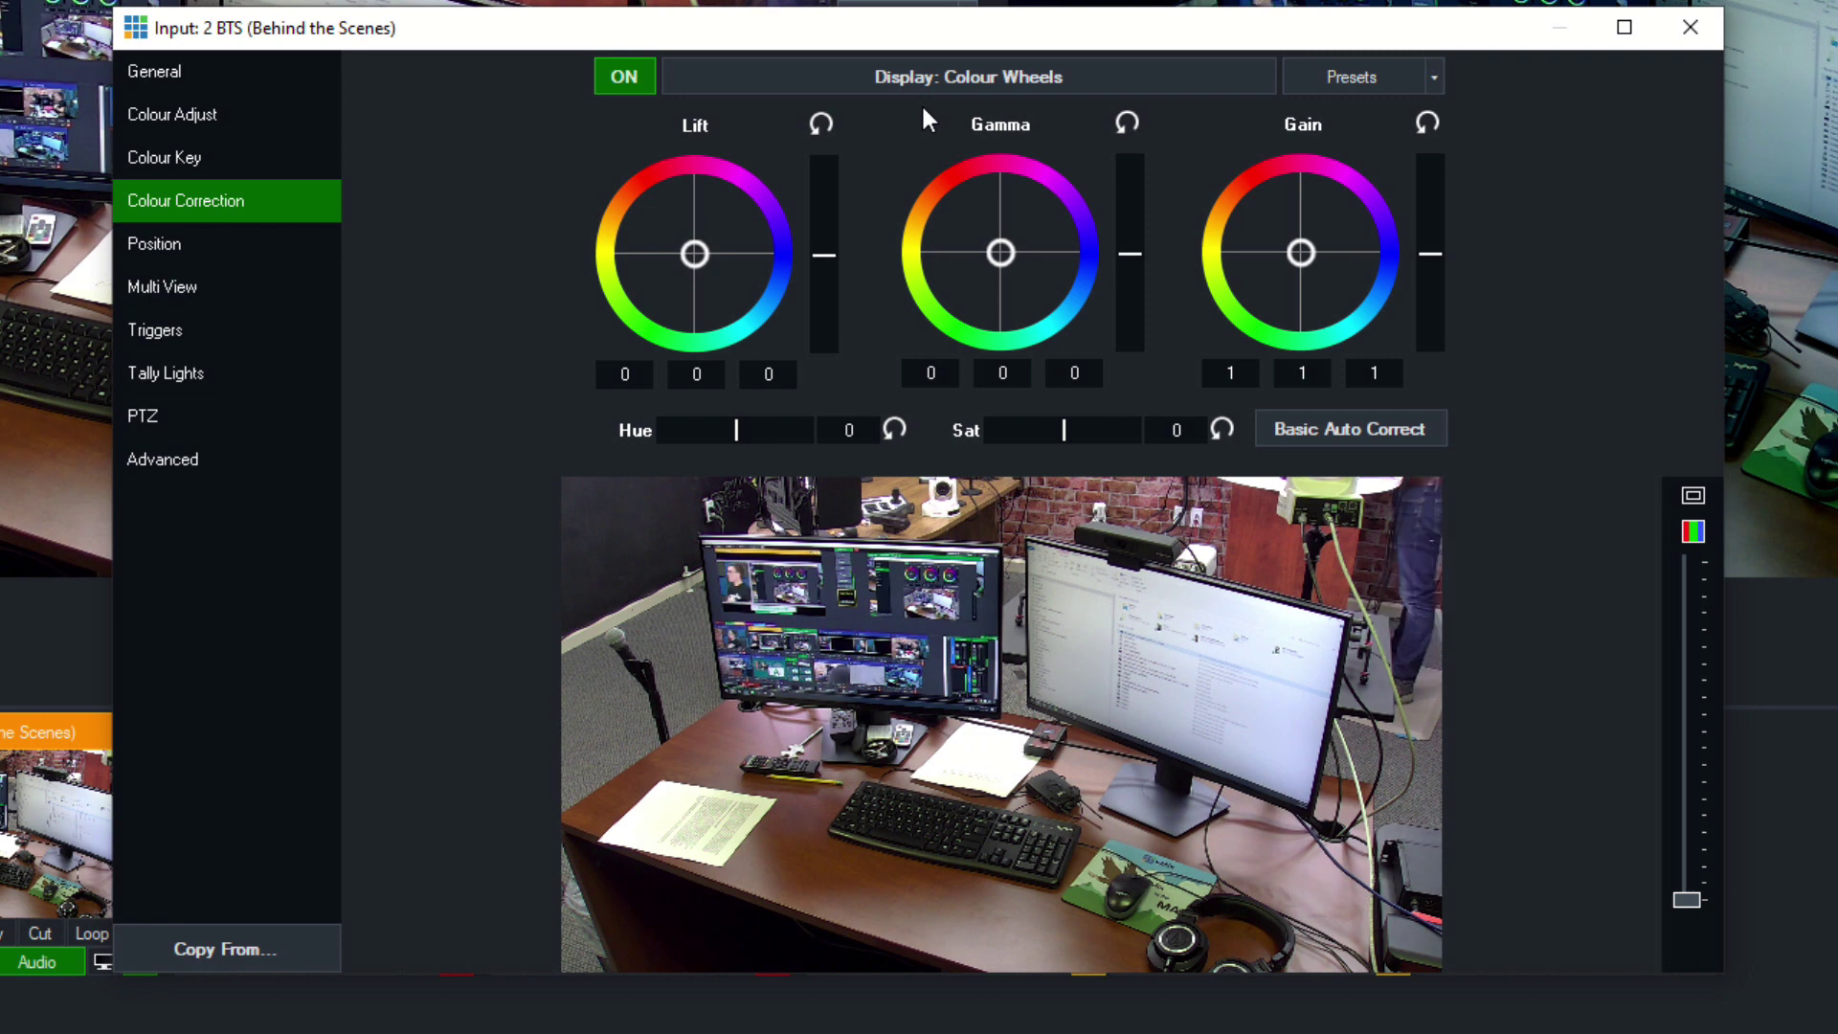
click(998, 77)
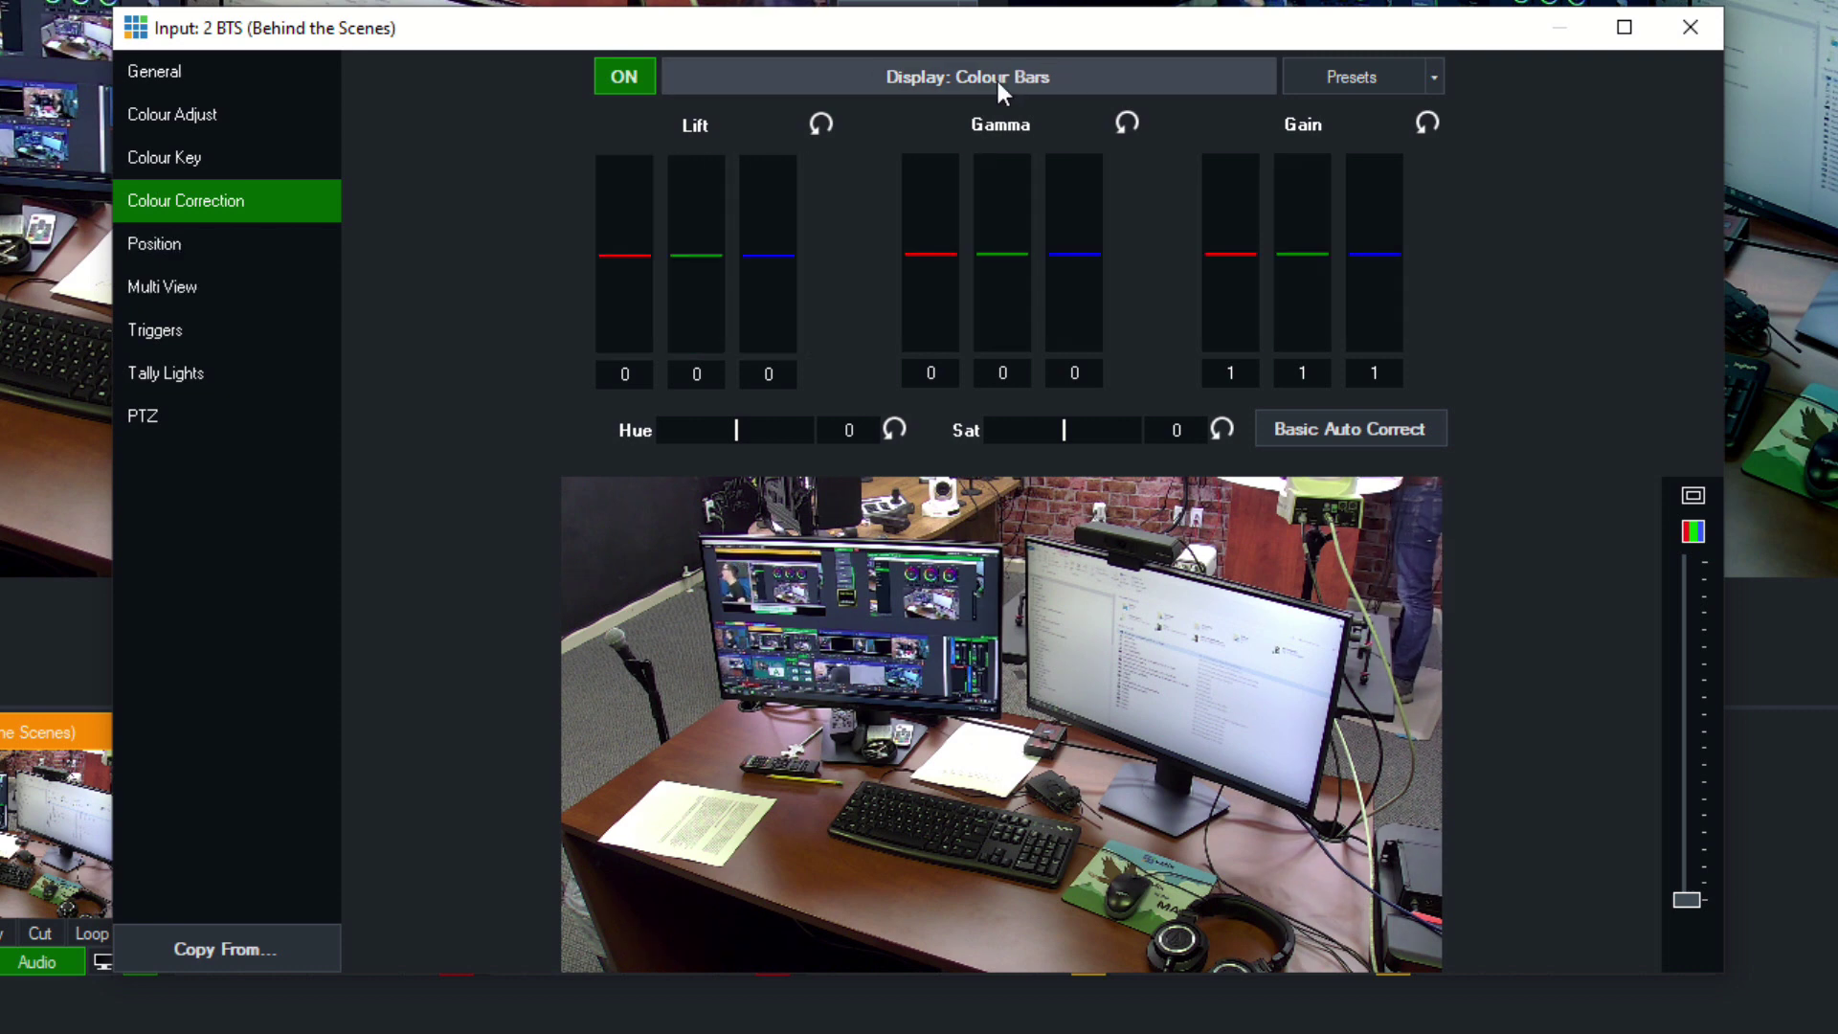
click(997, 83)
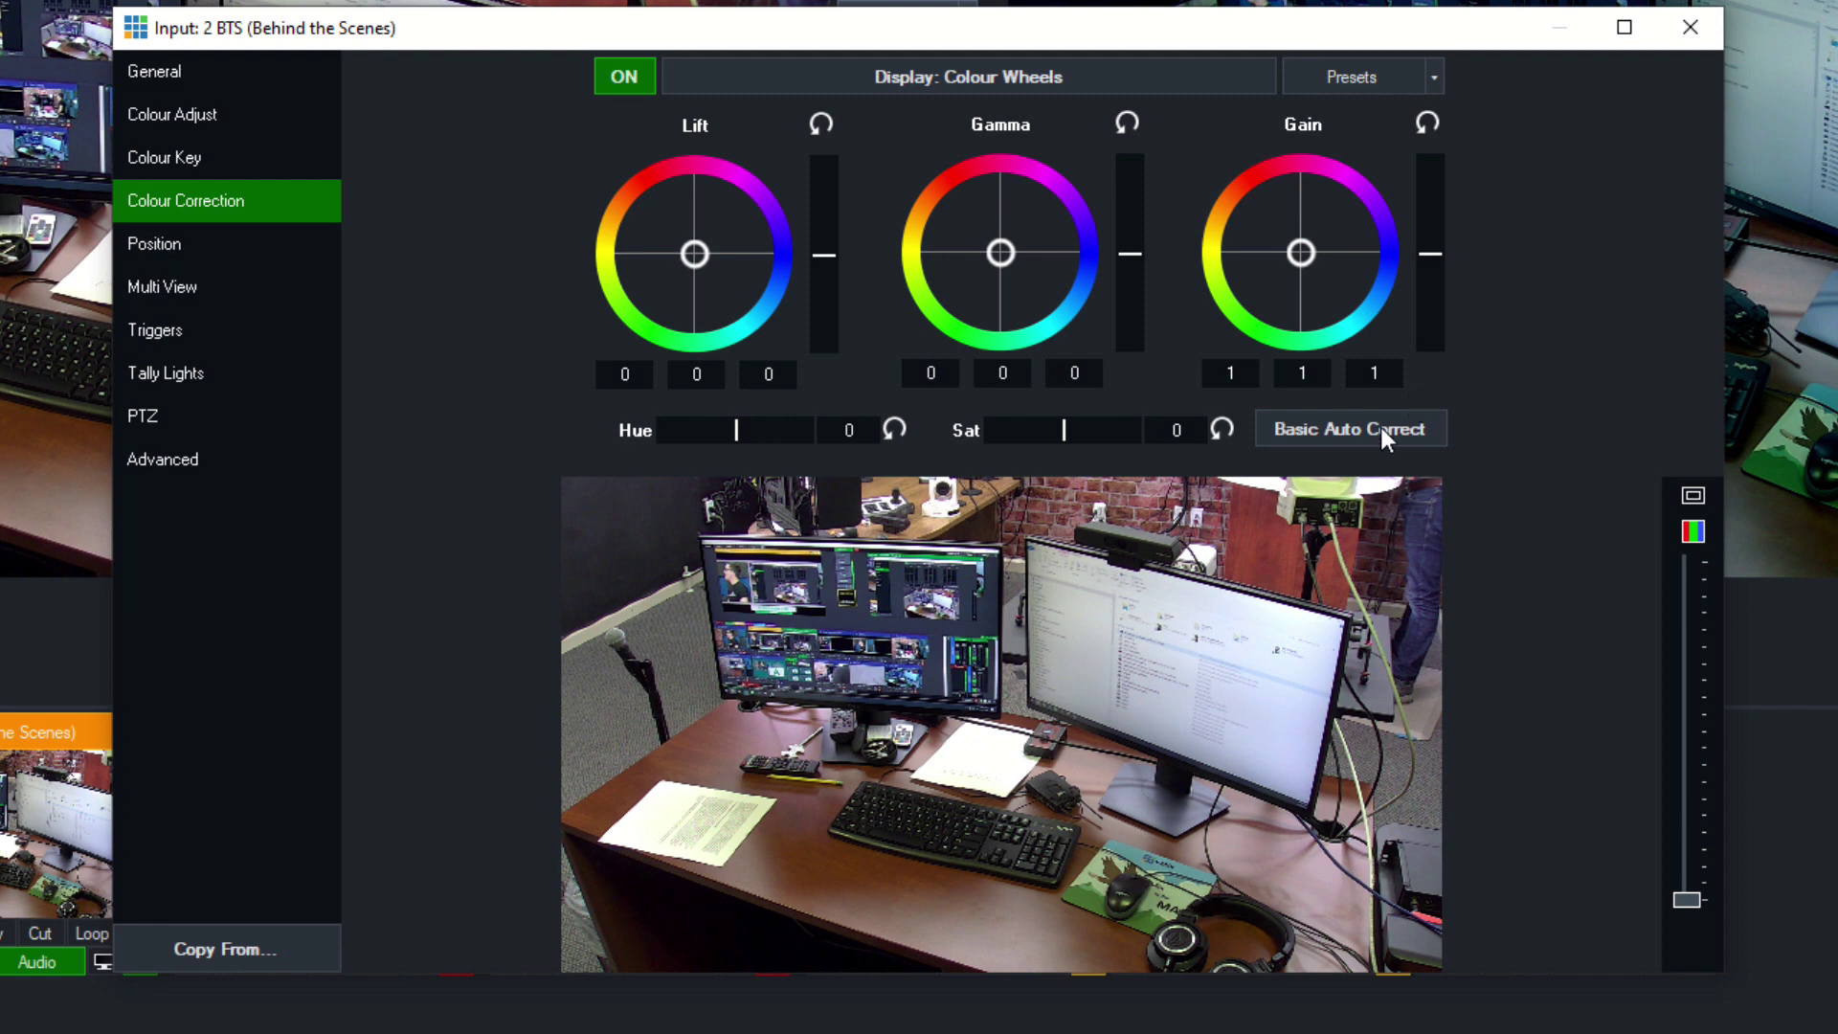
Try zooming and panning the BTS camera image in its Position settings
click(267, 234)
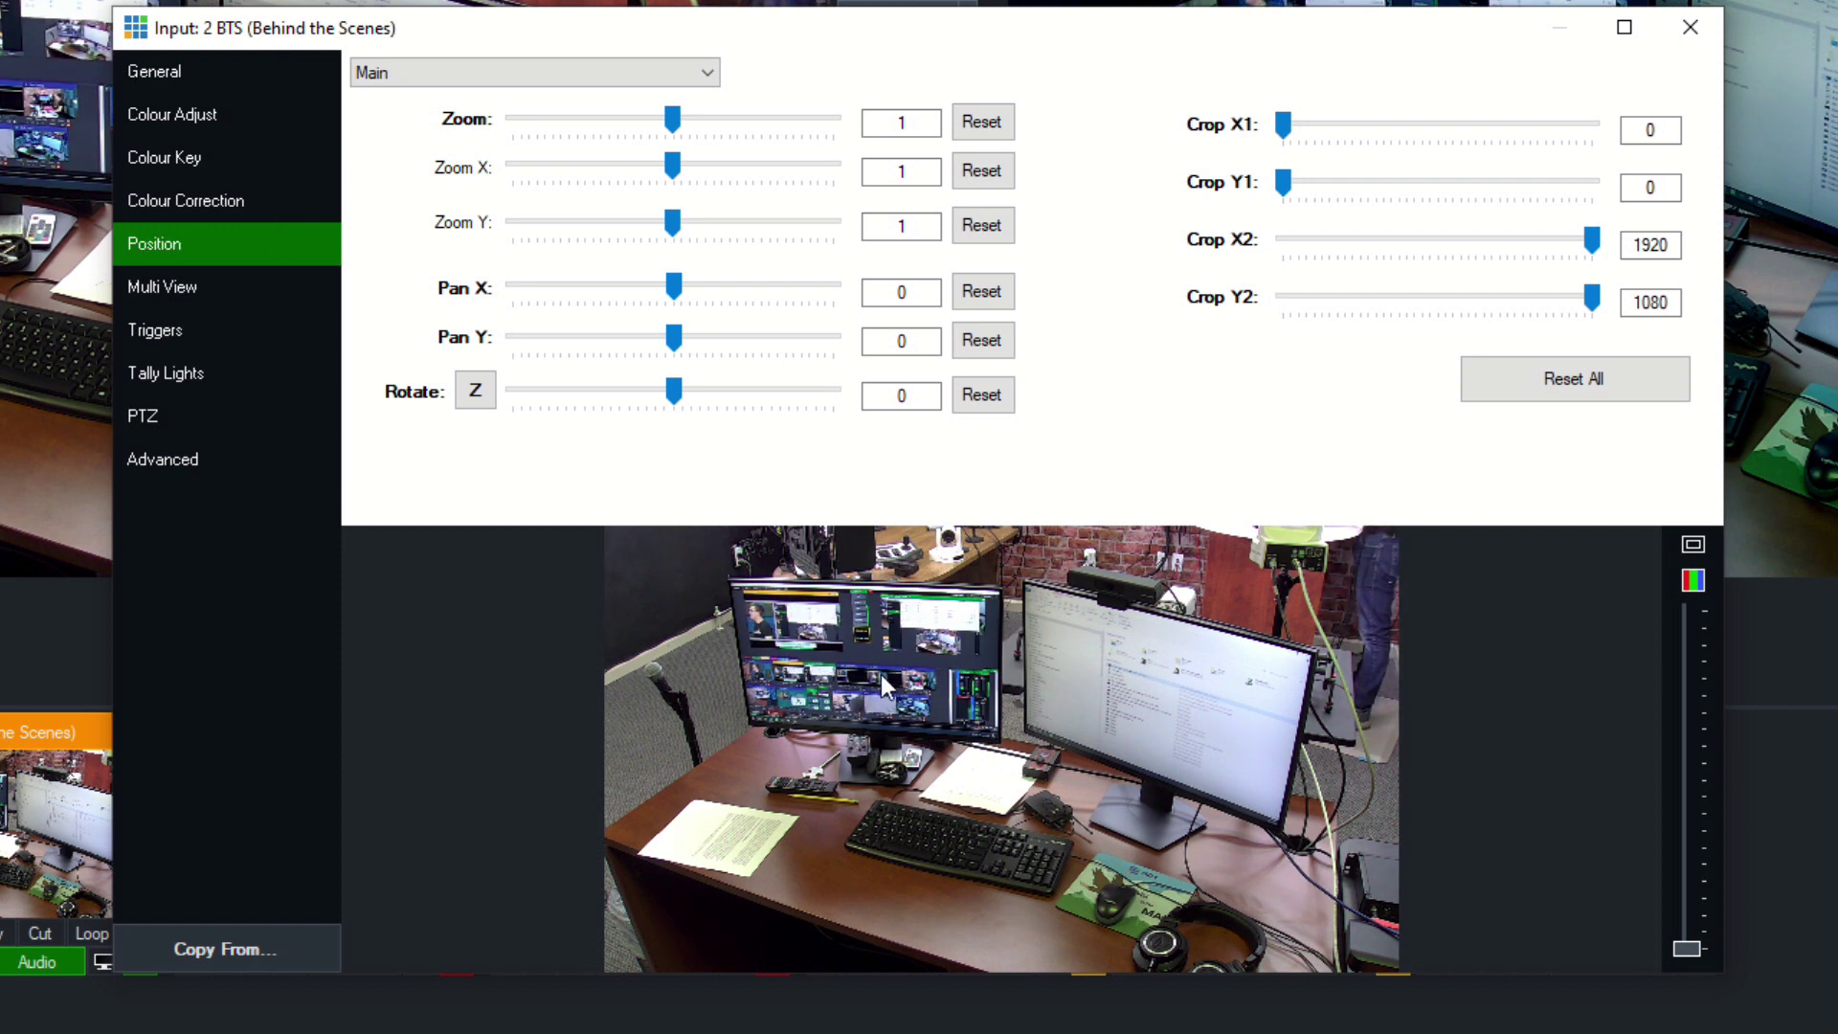
scroll(888, 686, up, 5)
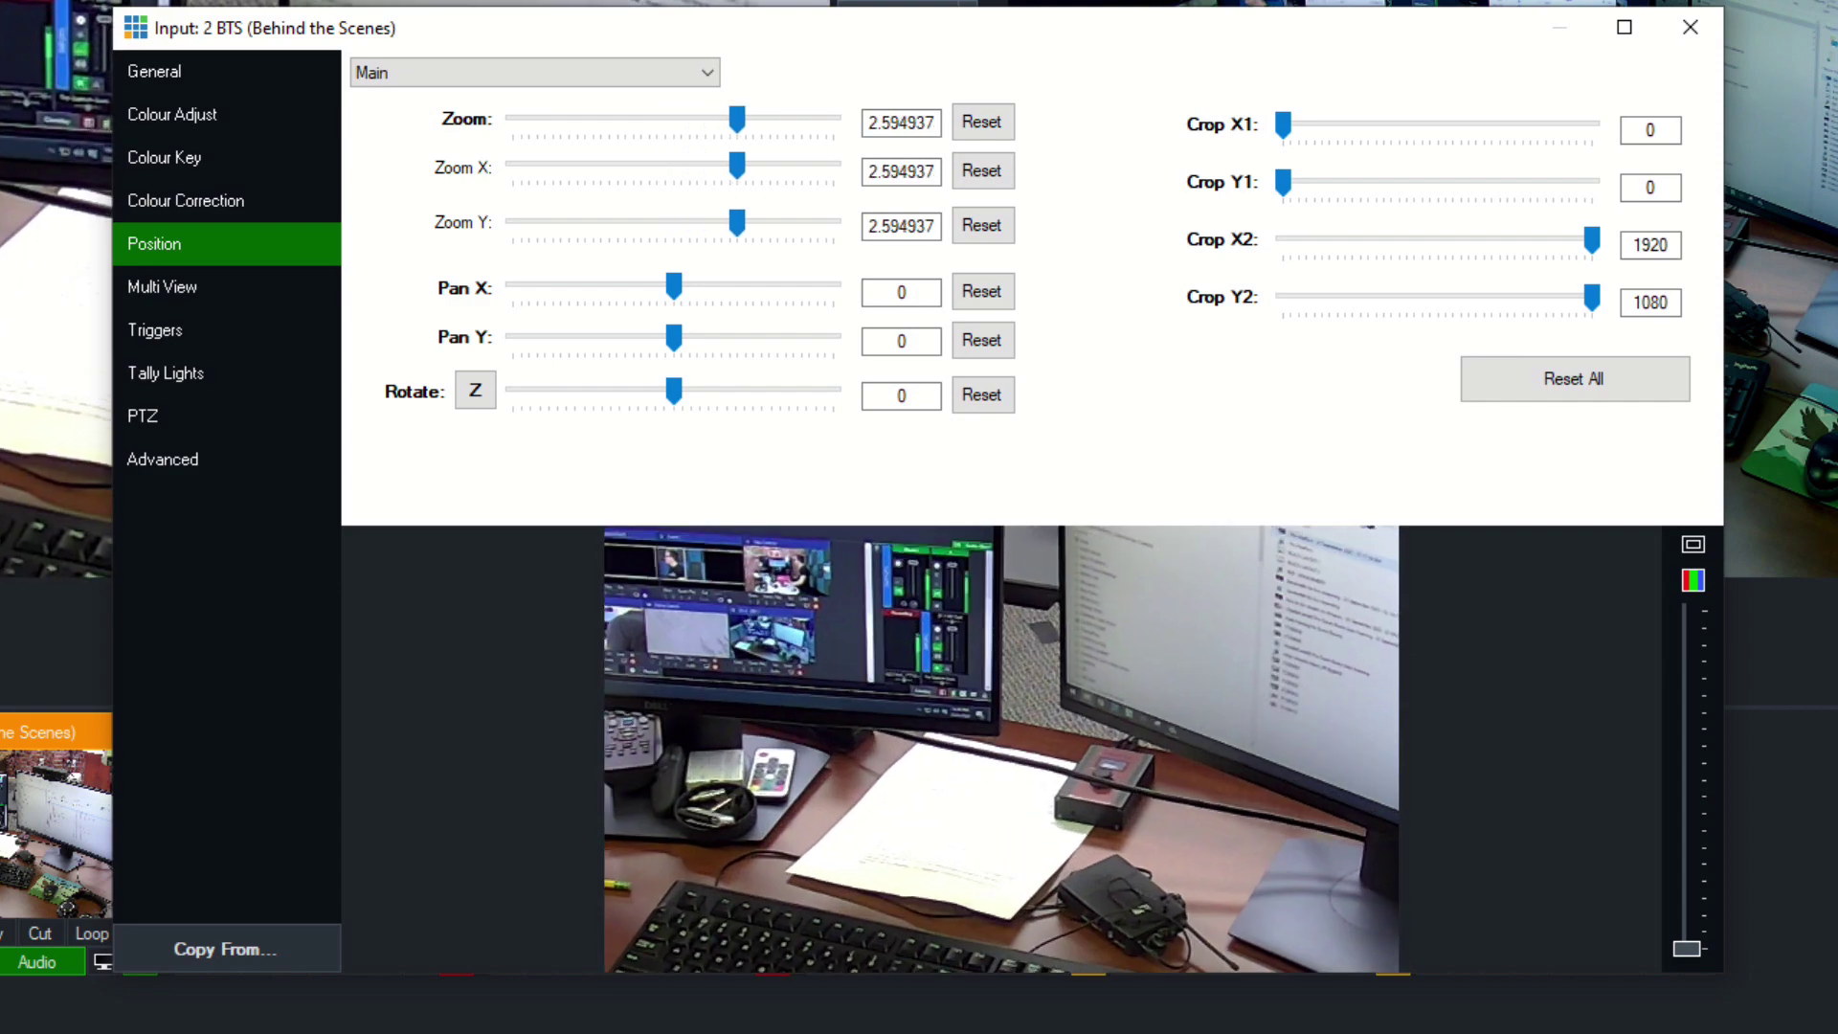
scroll(888, 685, down, 8)
scroll(517, 755, down, 3)
scroll(522, 737, up, 2)
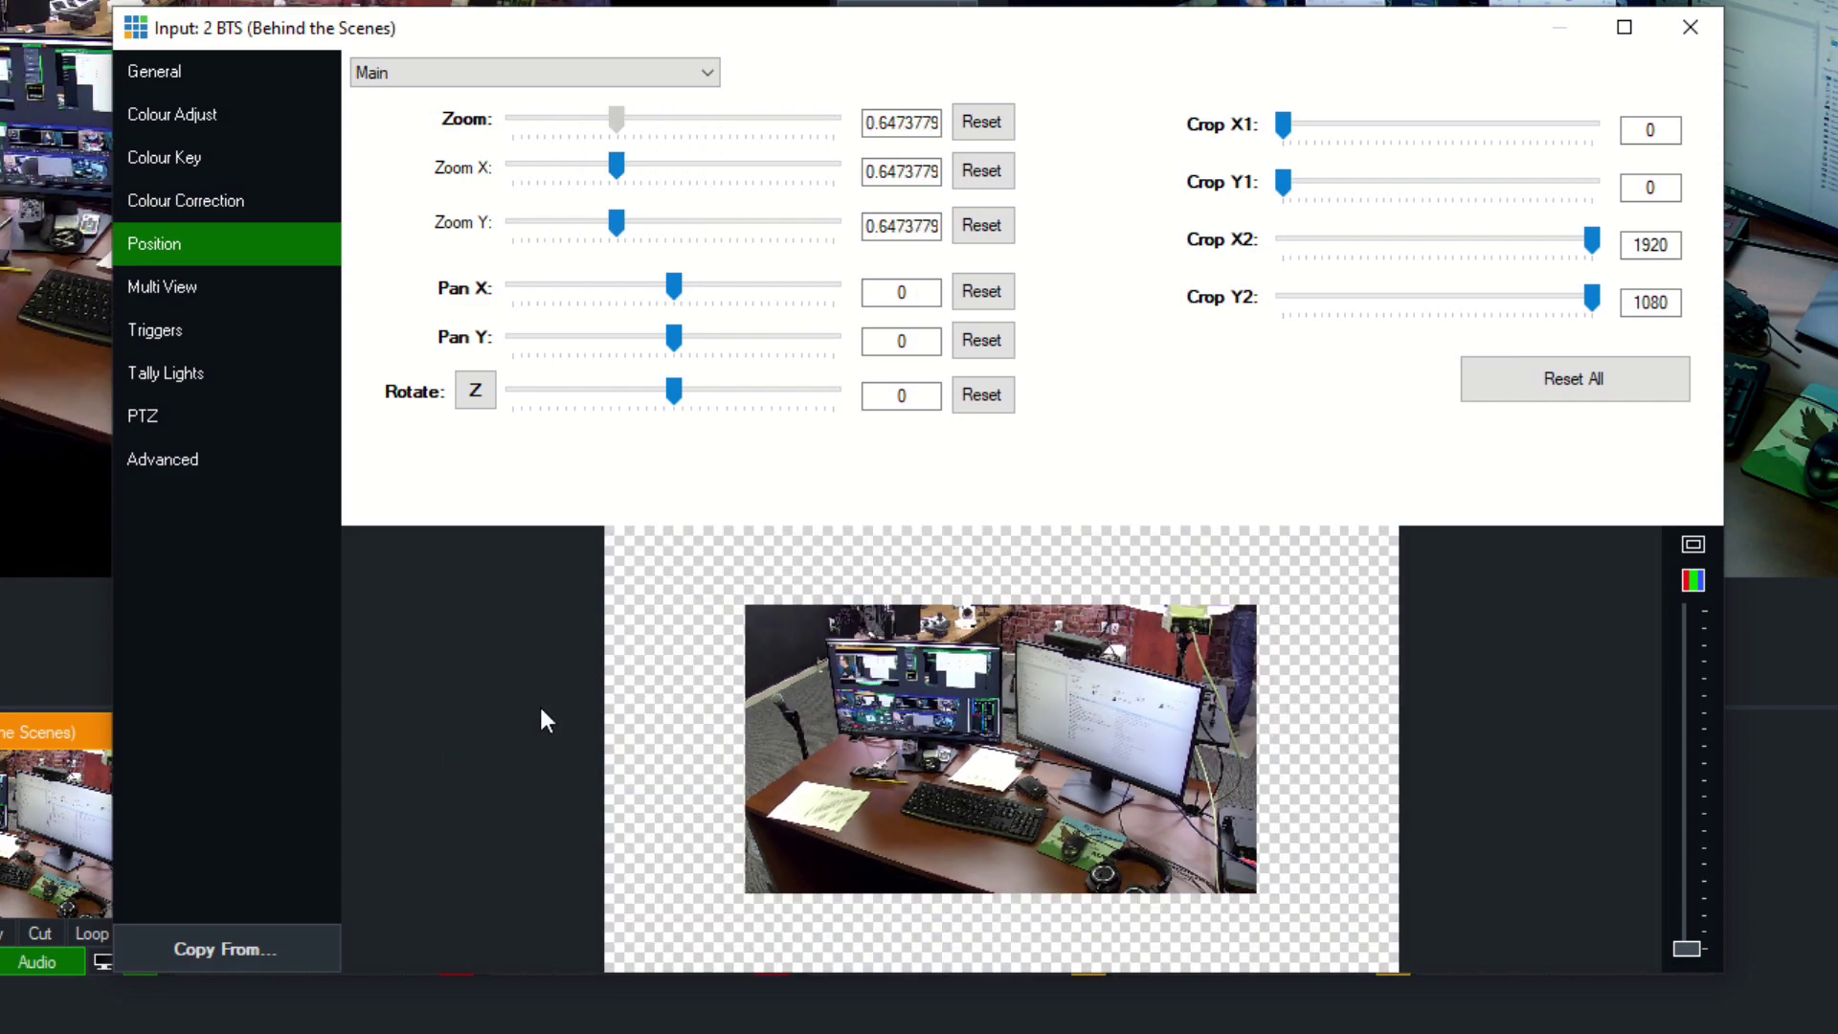
scroll(507, 720, down, 2)
scroll(495, 720, up, 4)
scroll(846, 670, down, 2)
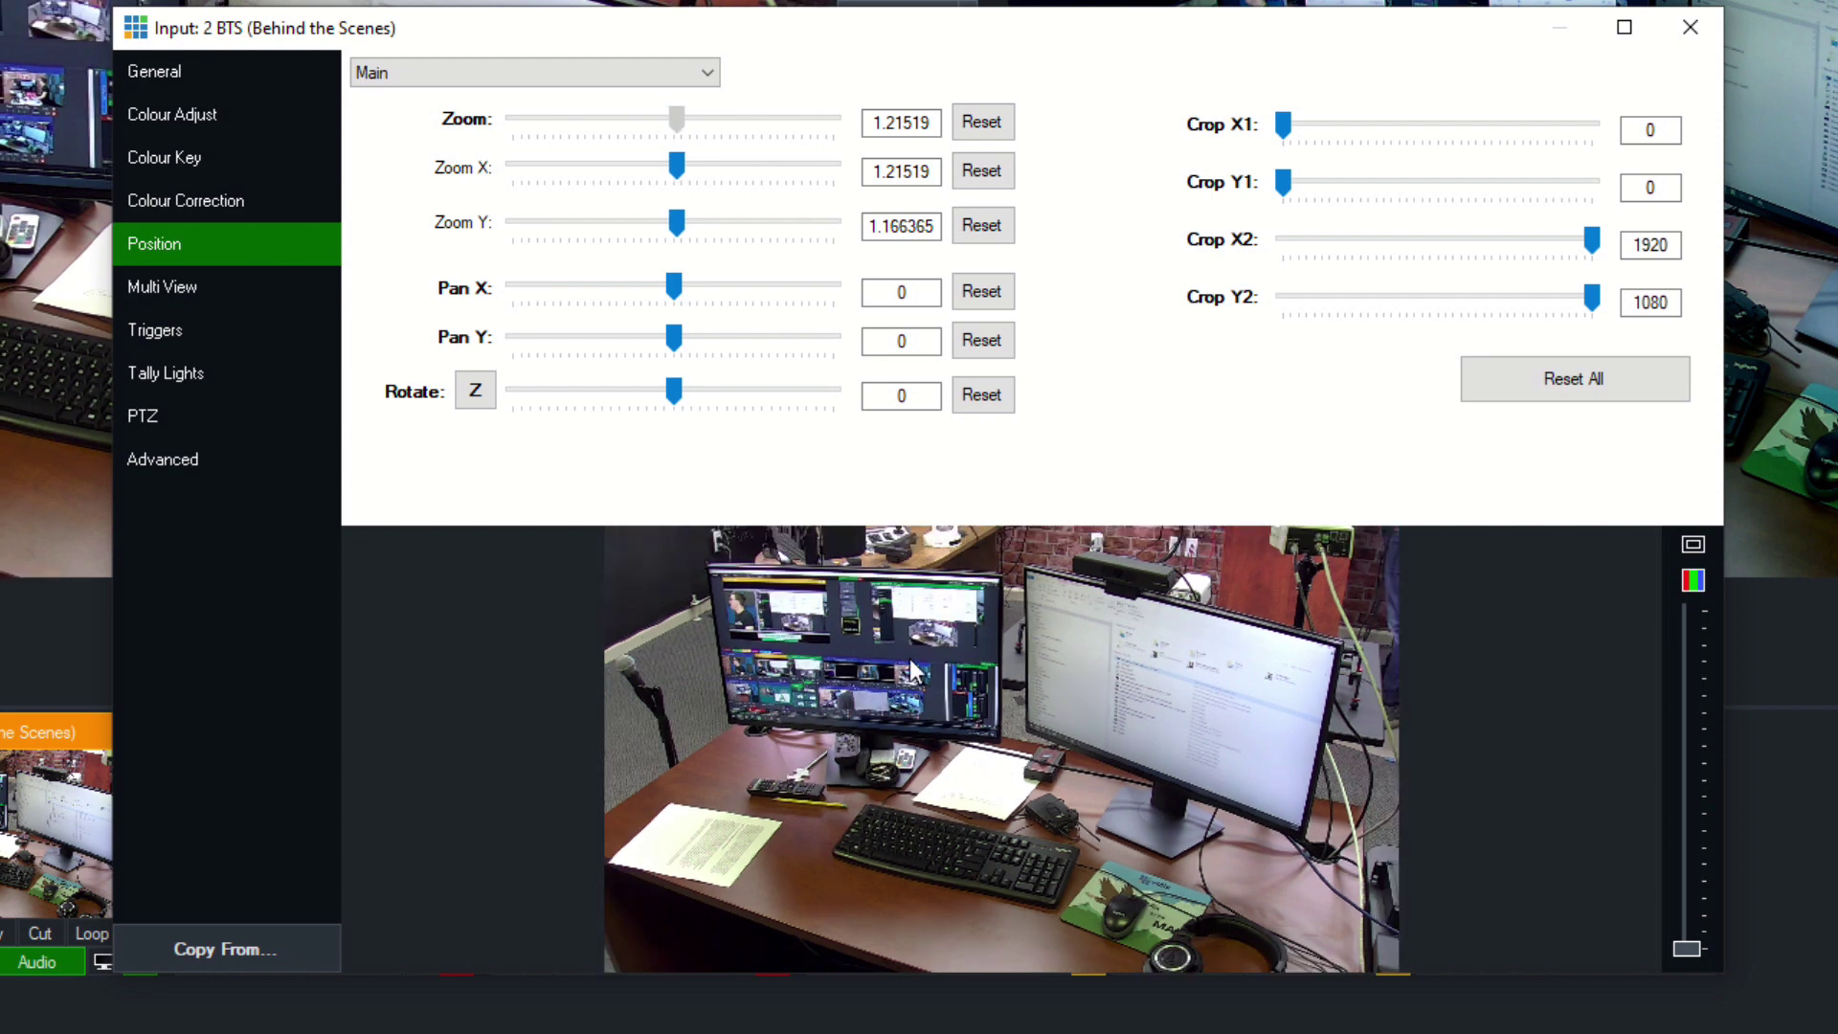
scroll(846, 670, down, 2)
scroll(957, 651, up, 4)
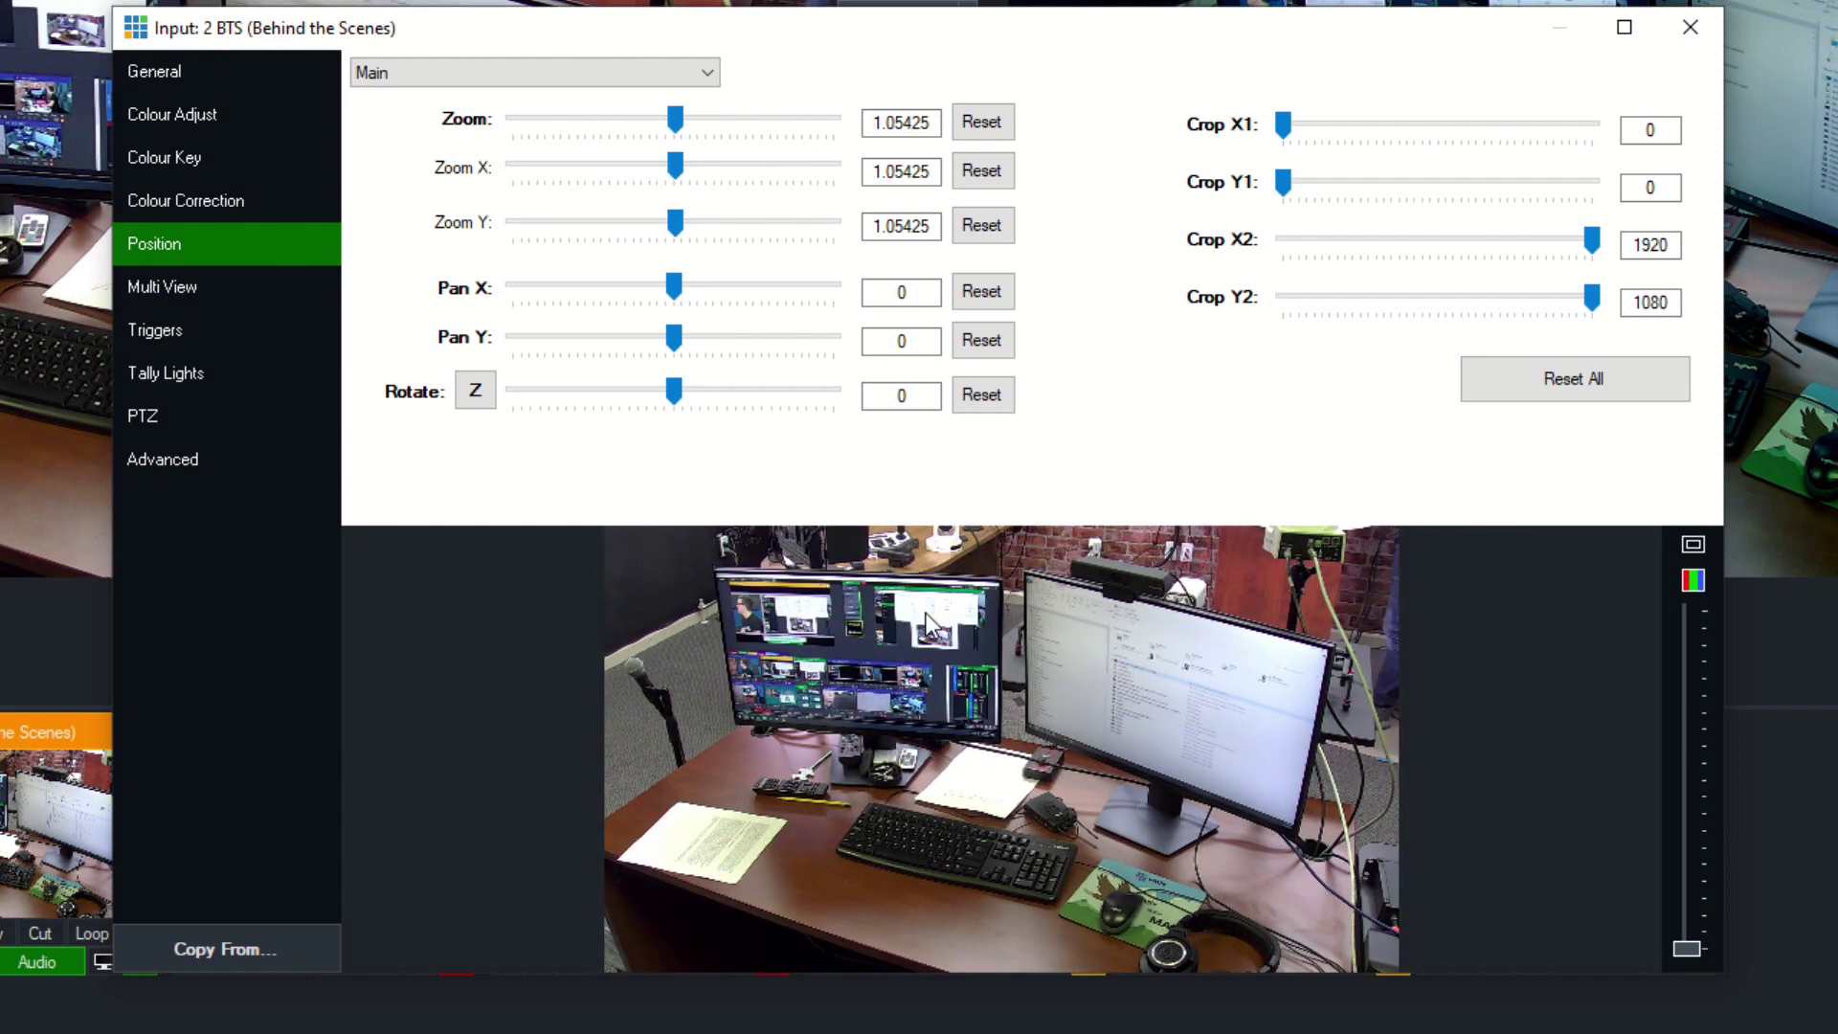
scroll(1061, 624, up, 4)
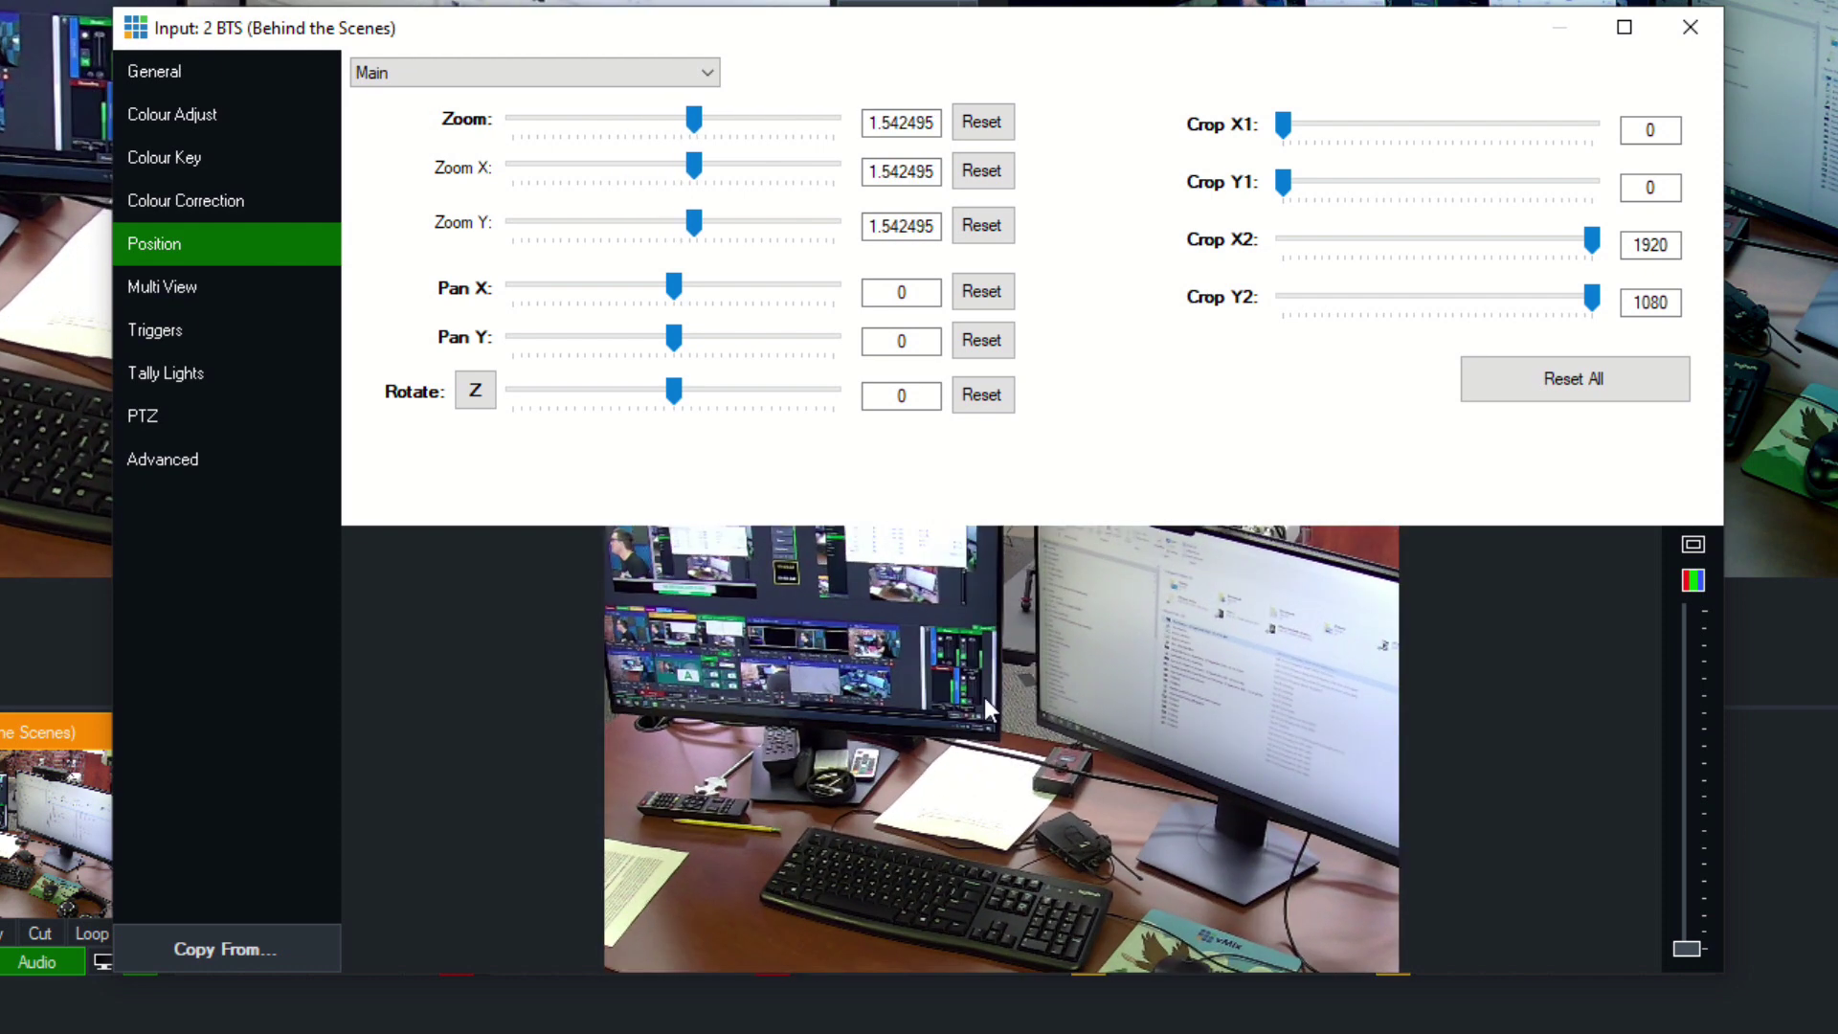
drag(986, 708, 1101, 756)
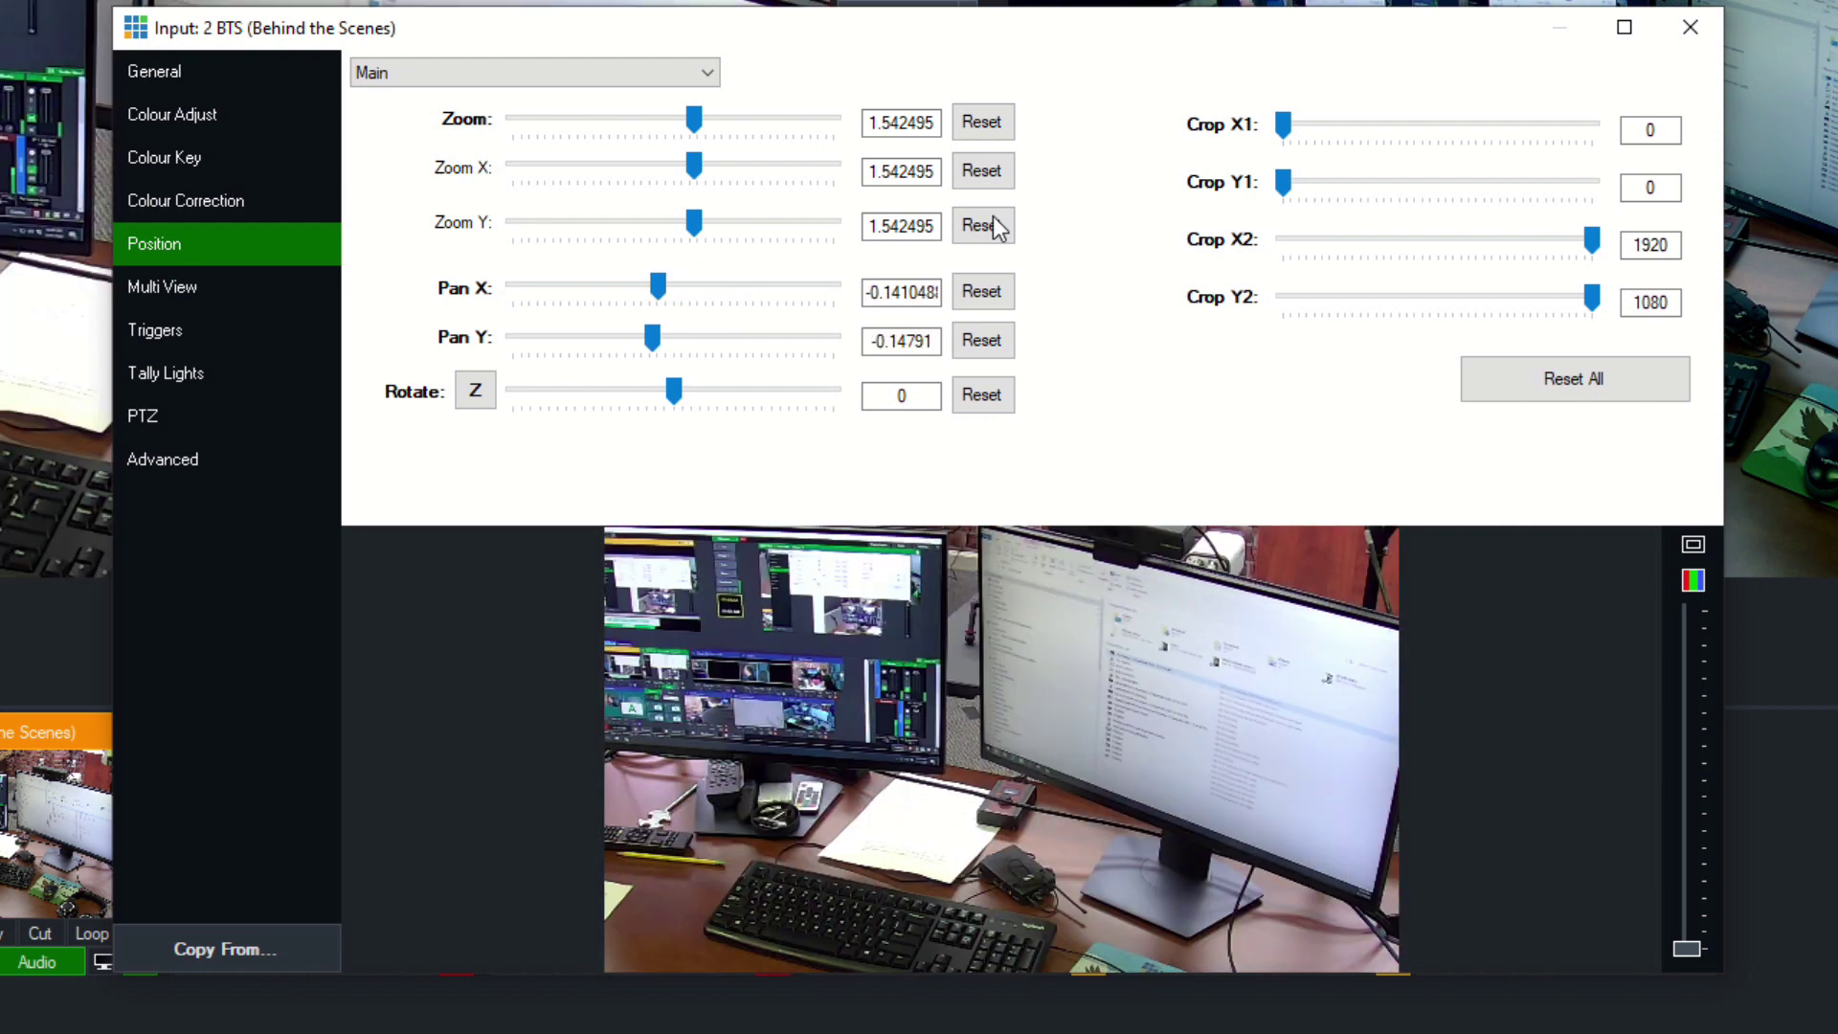
Reset zoom to 1 and horizontal and vertical pan to 0, then view Multi View layers
click(989, 173)
click(983, 290)
click(975, 343)
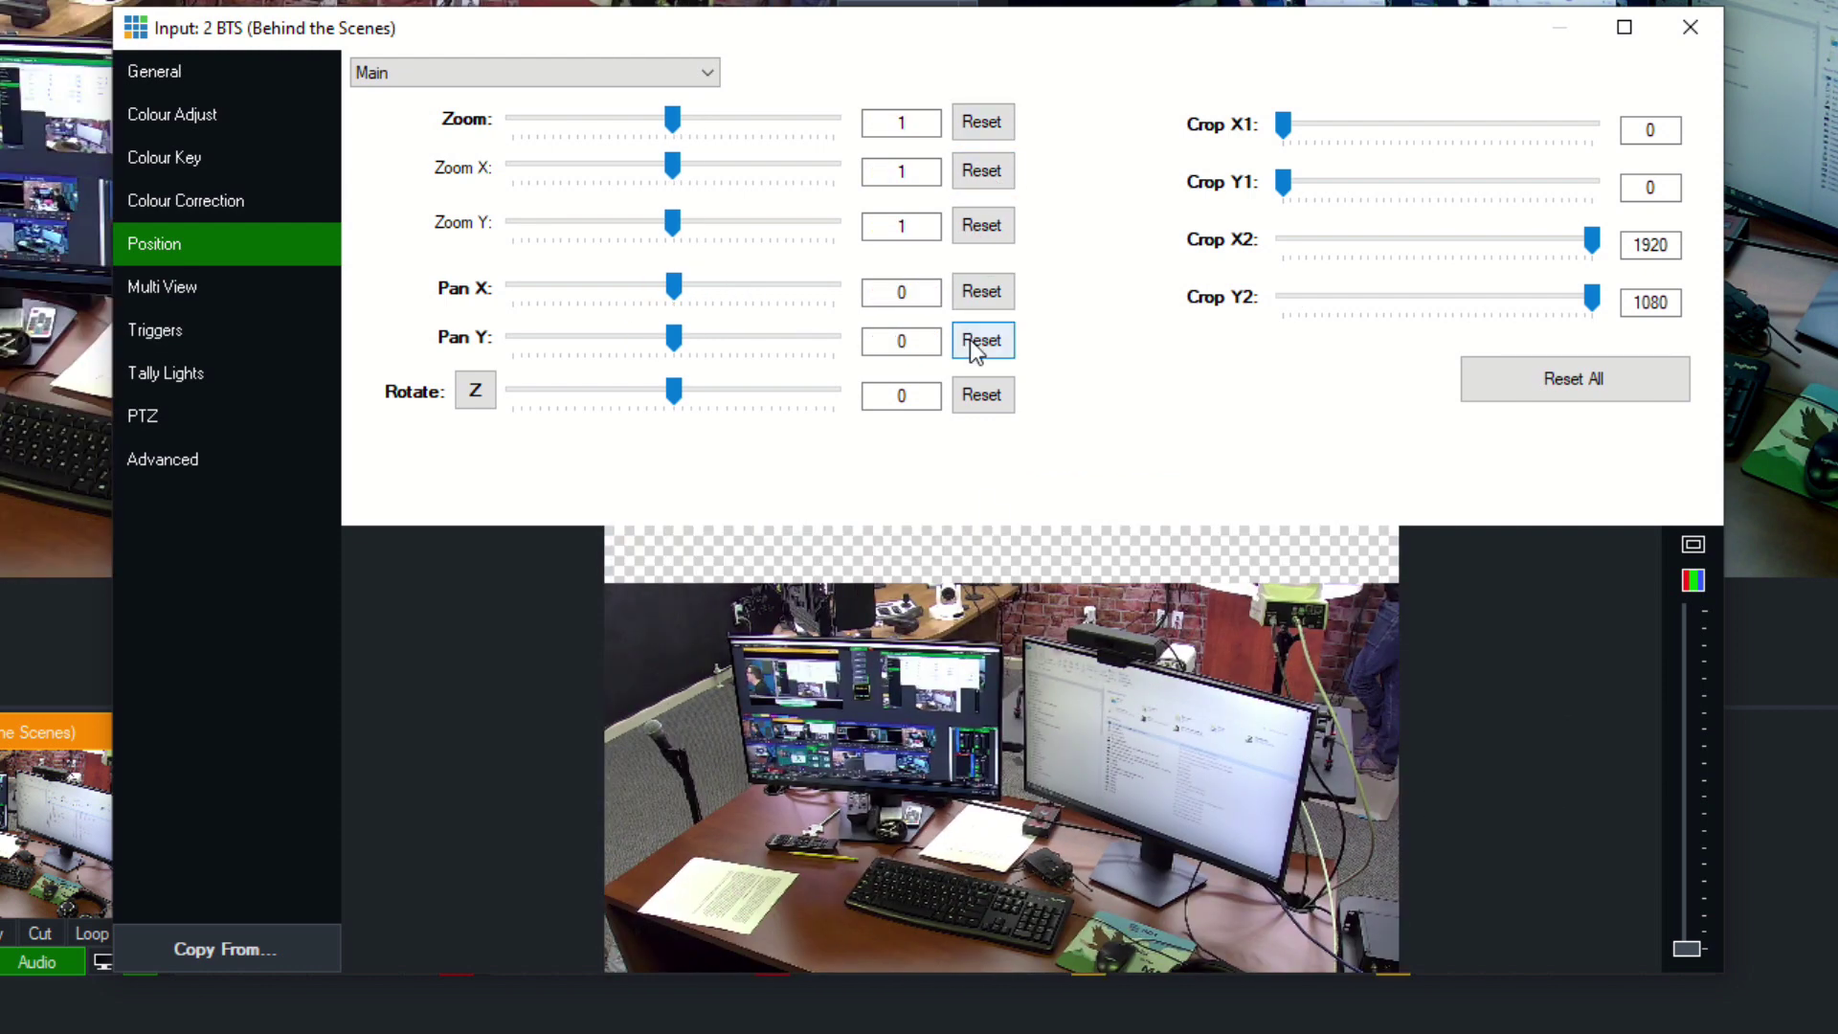
click(292, 289)
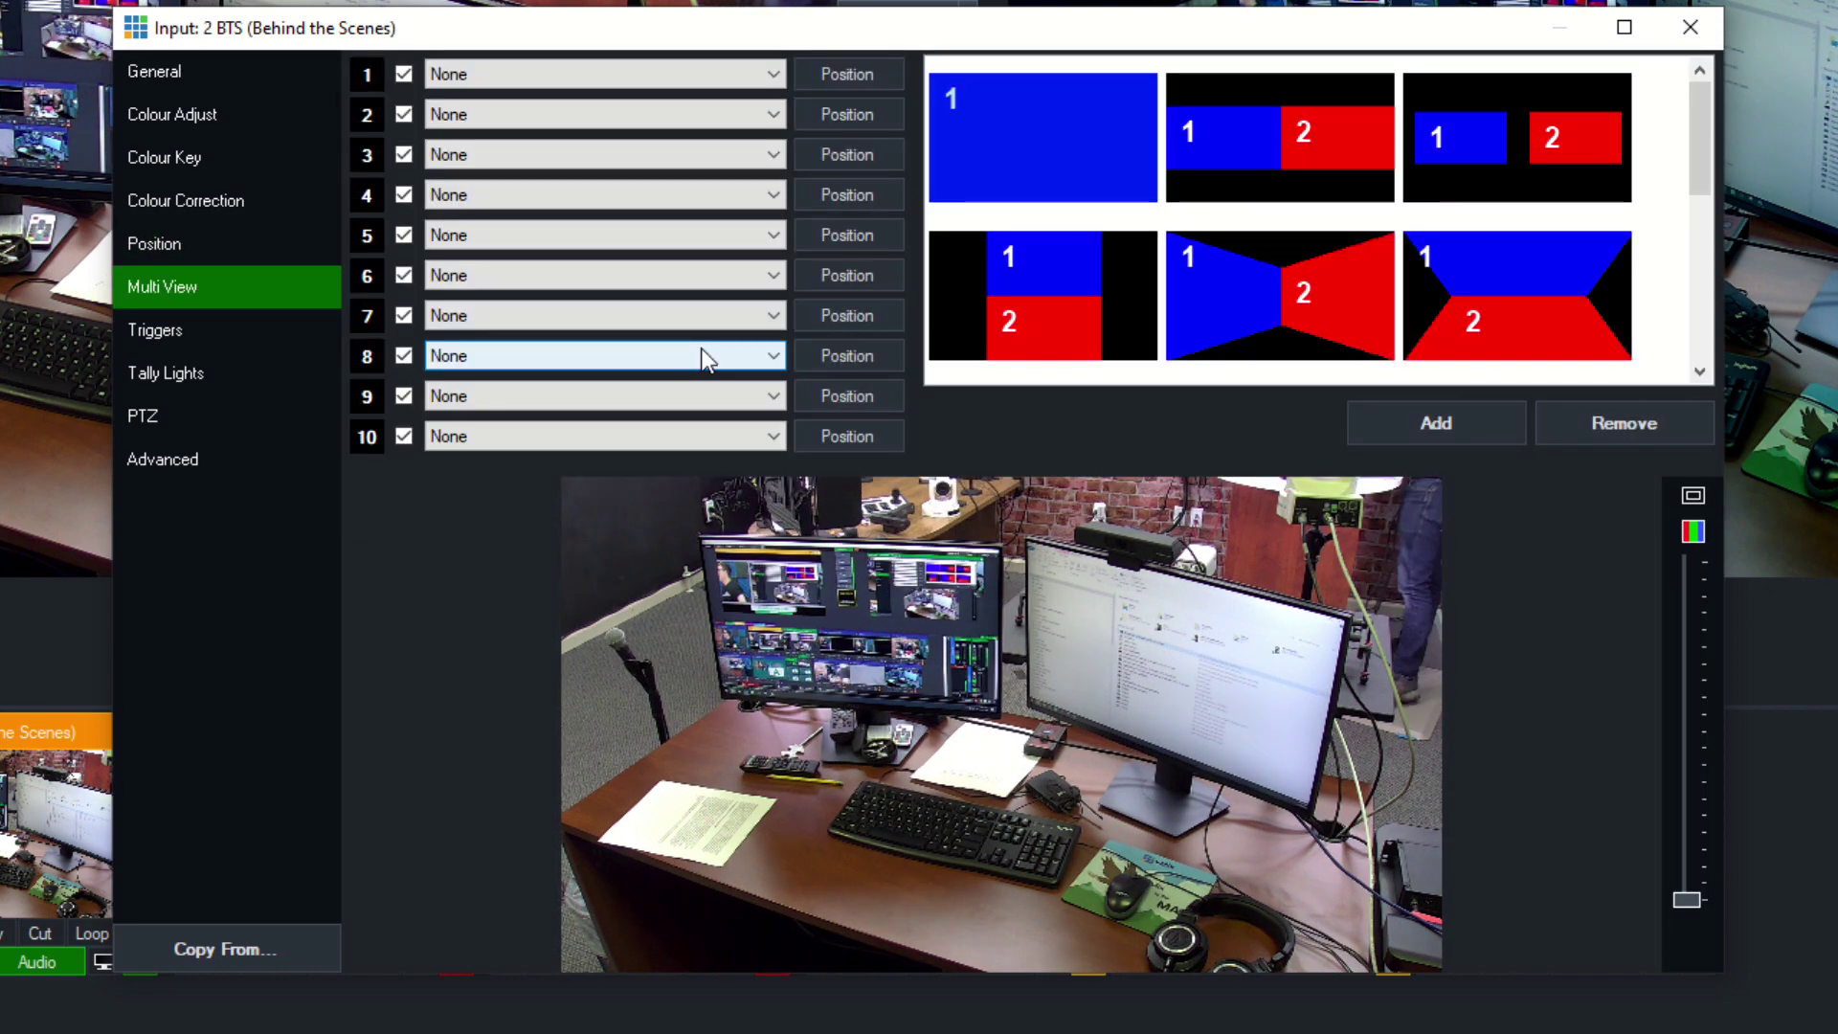
Put Browser vmix.com on layer 10, scaled to about 0.47 and moved to the upper right
click(585, 433)
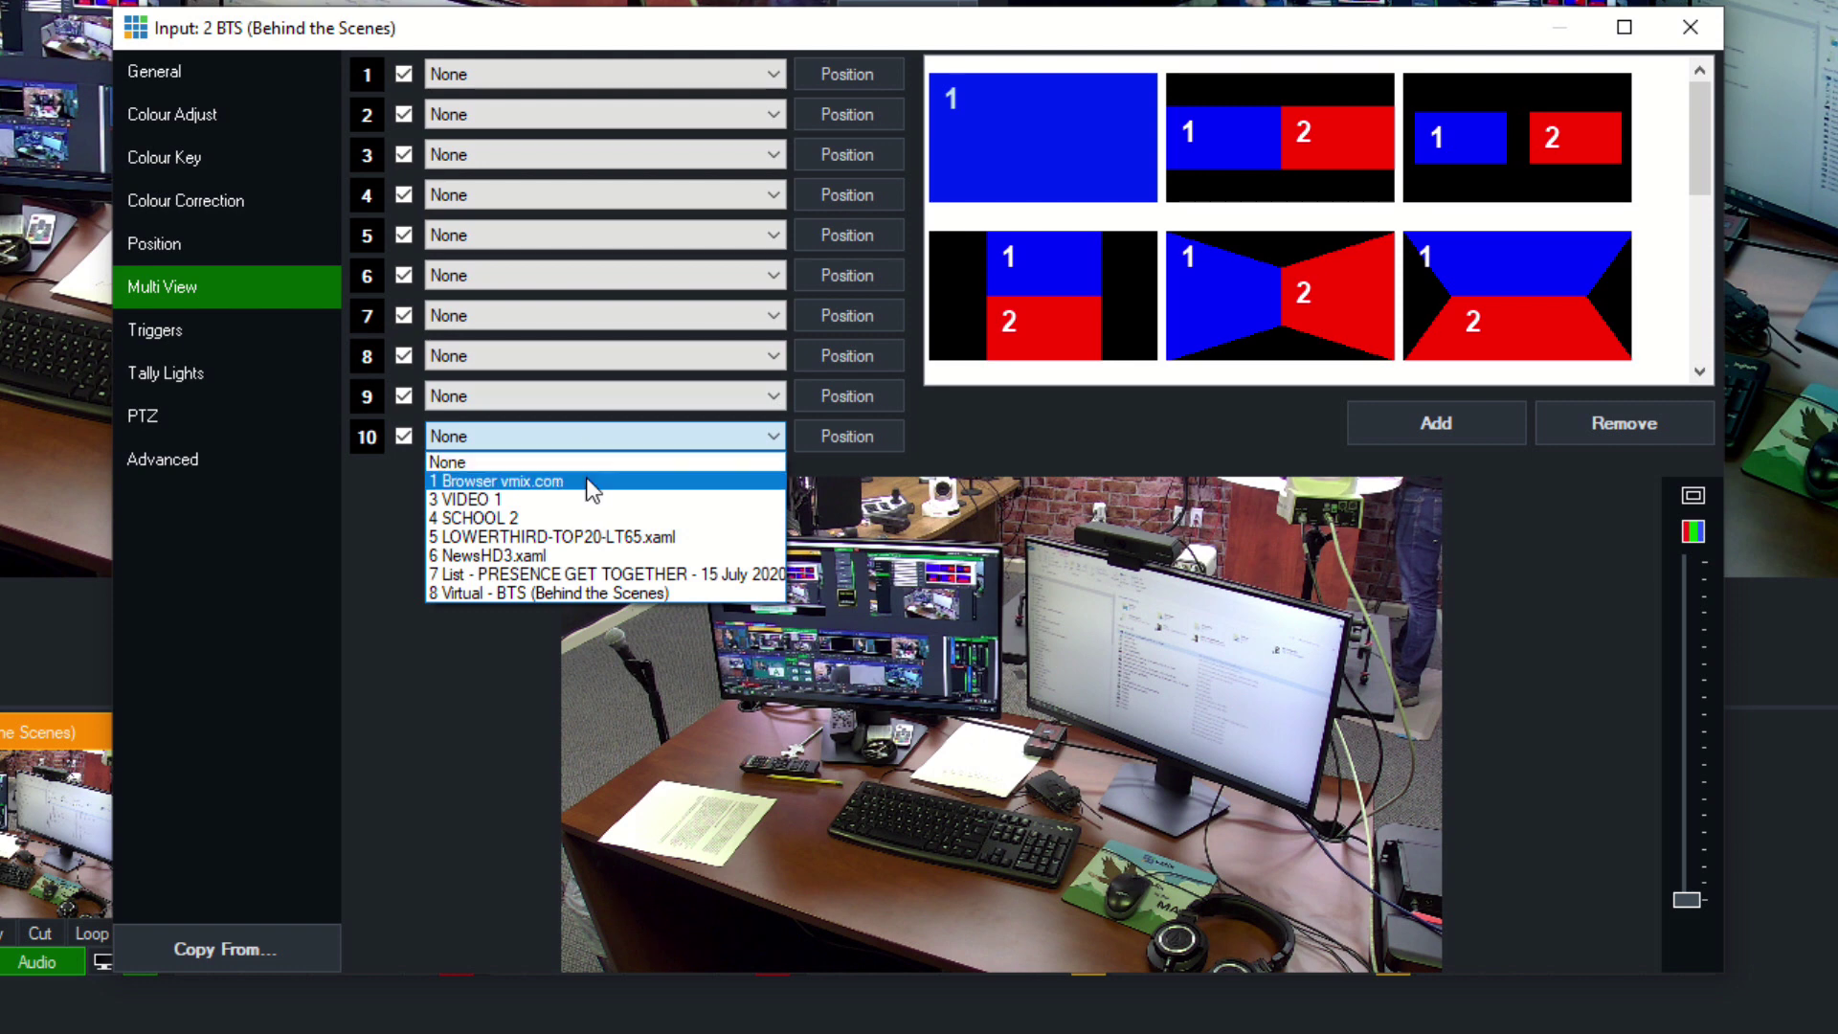
click(586, 481)
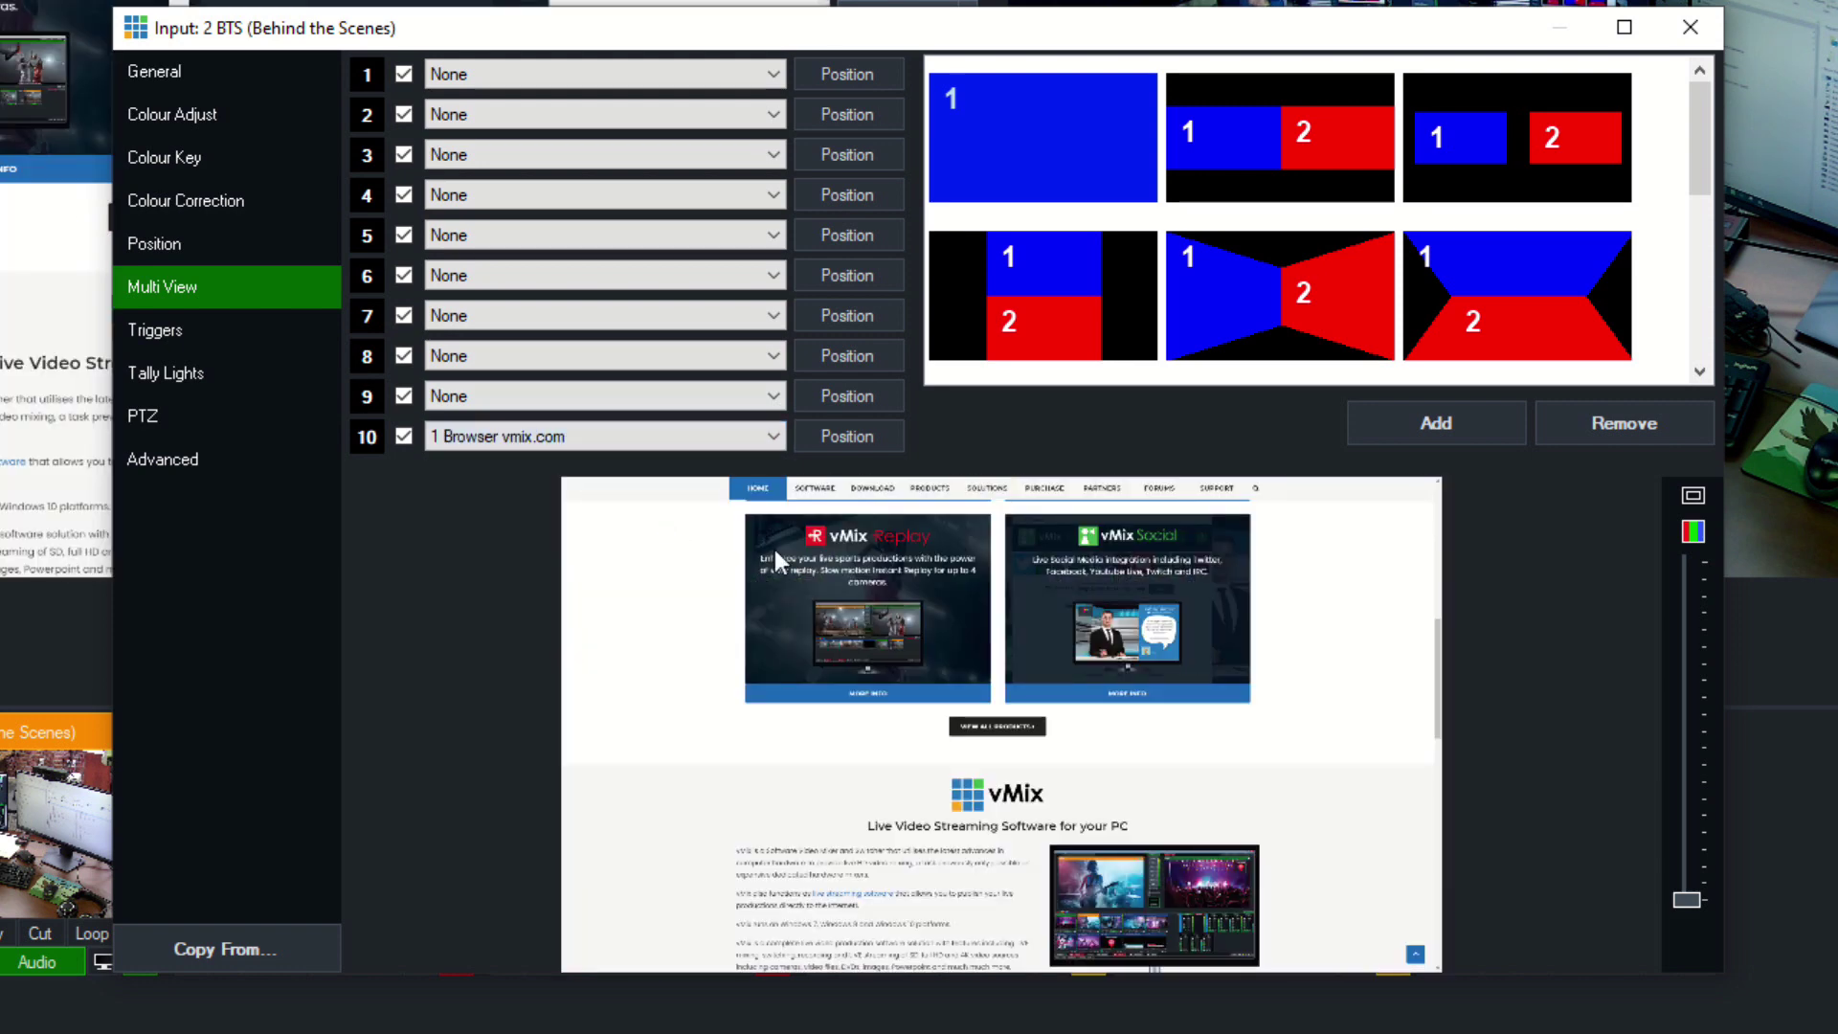
click(847, 435)
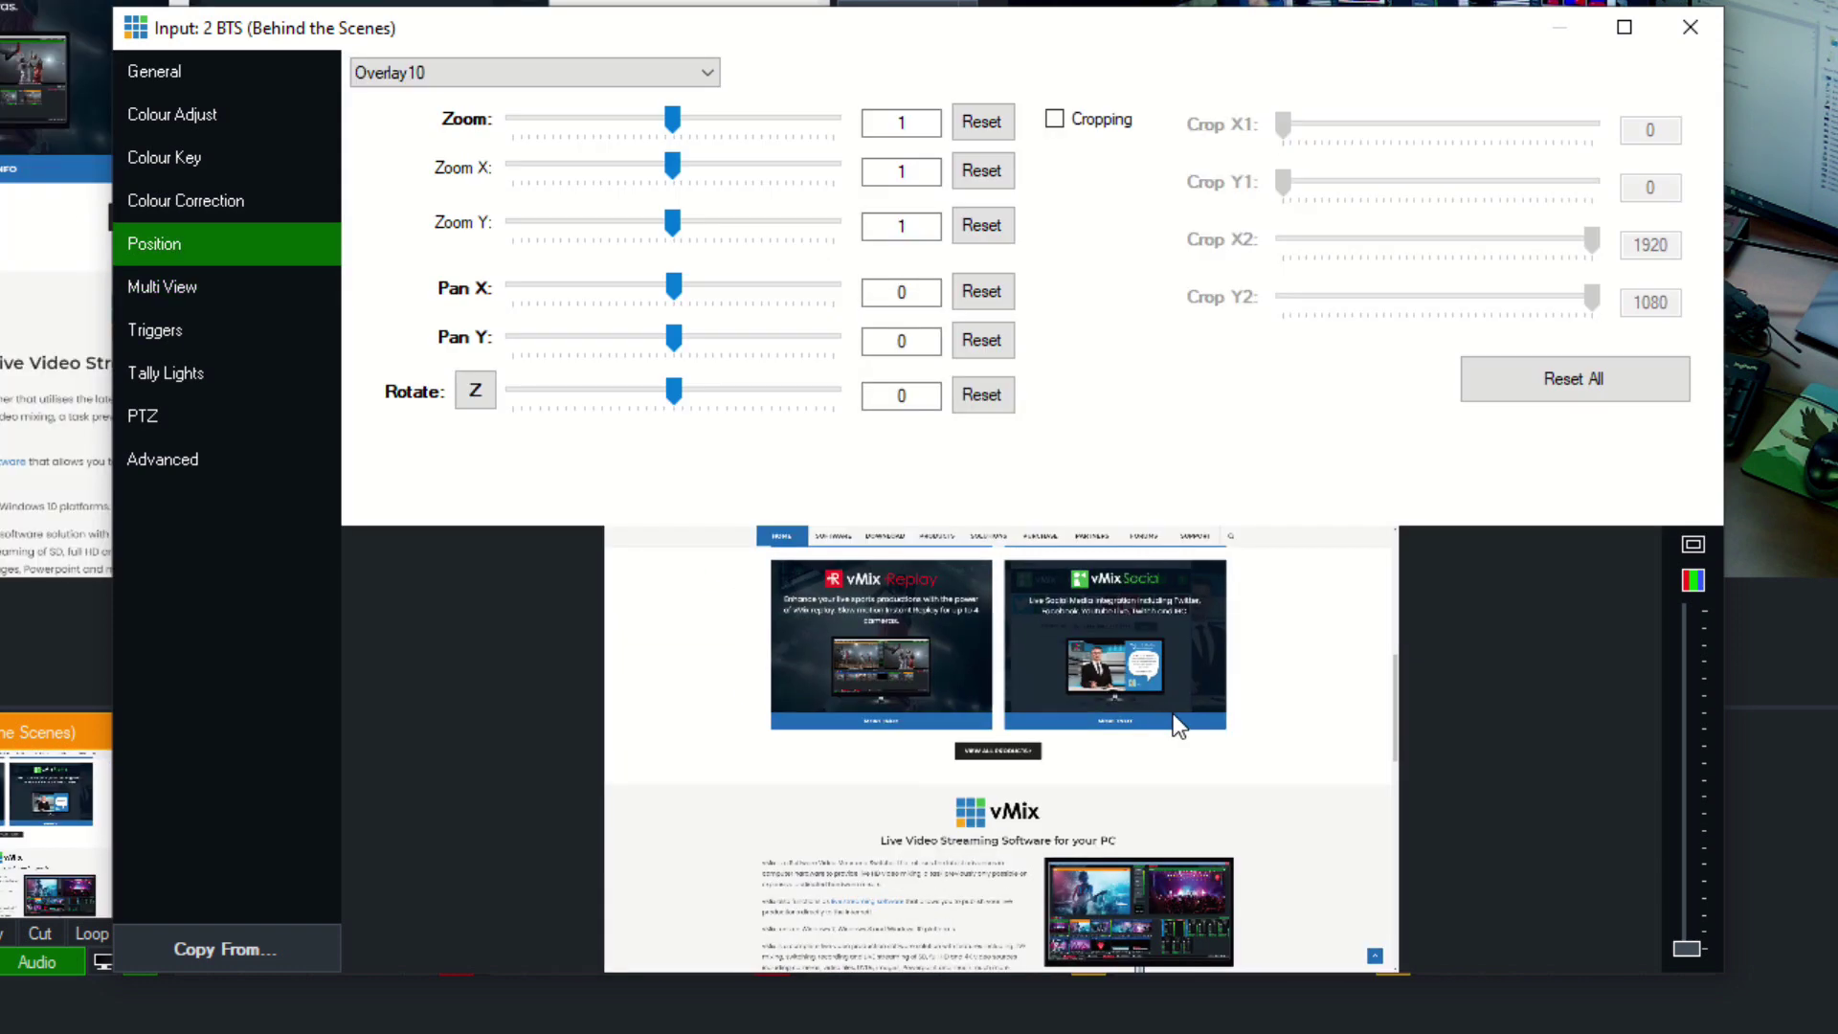
scroll(1205, 704, down, 6)
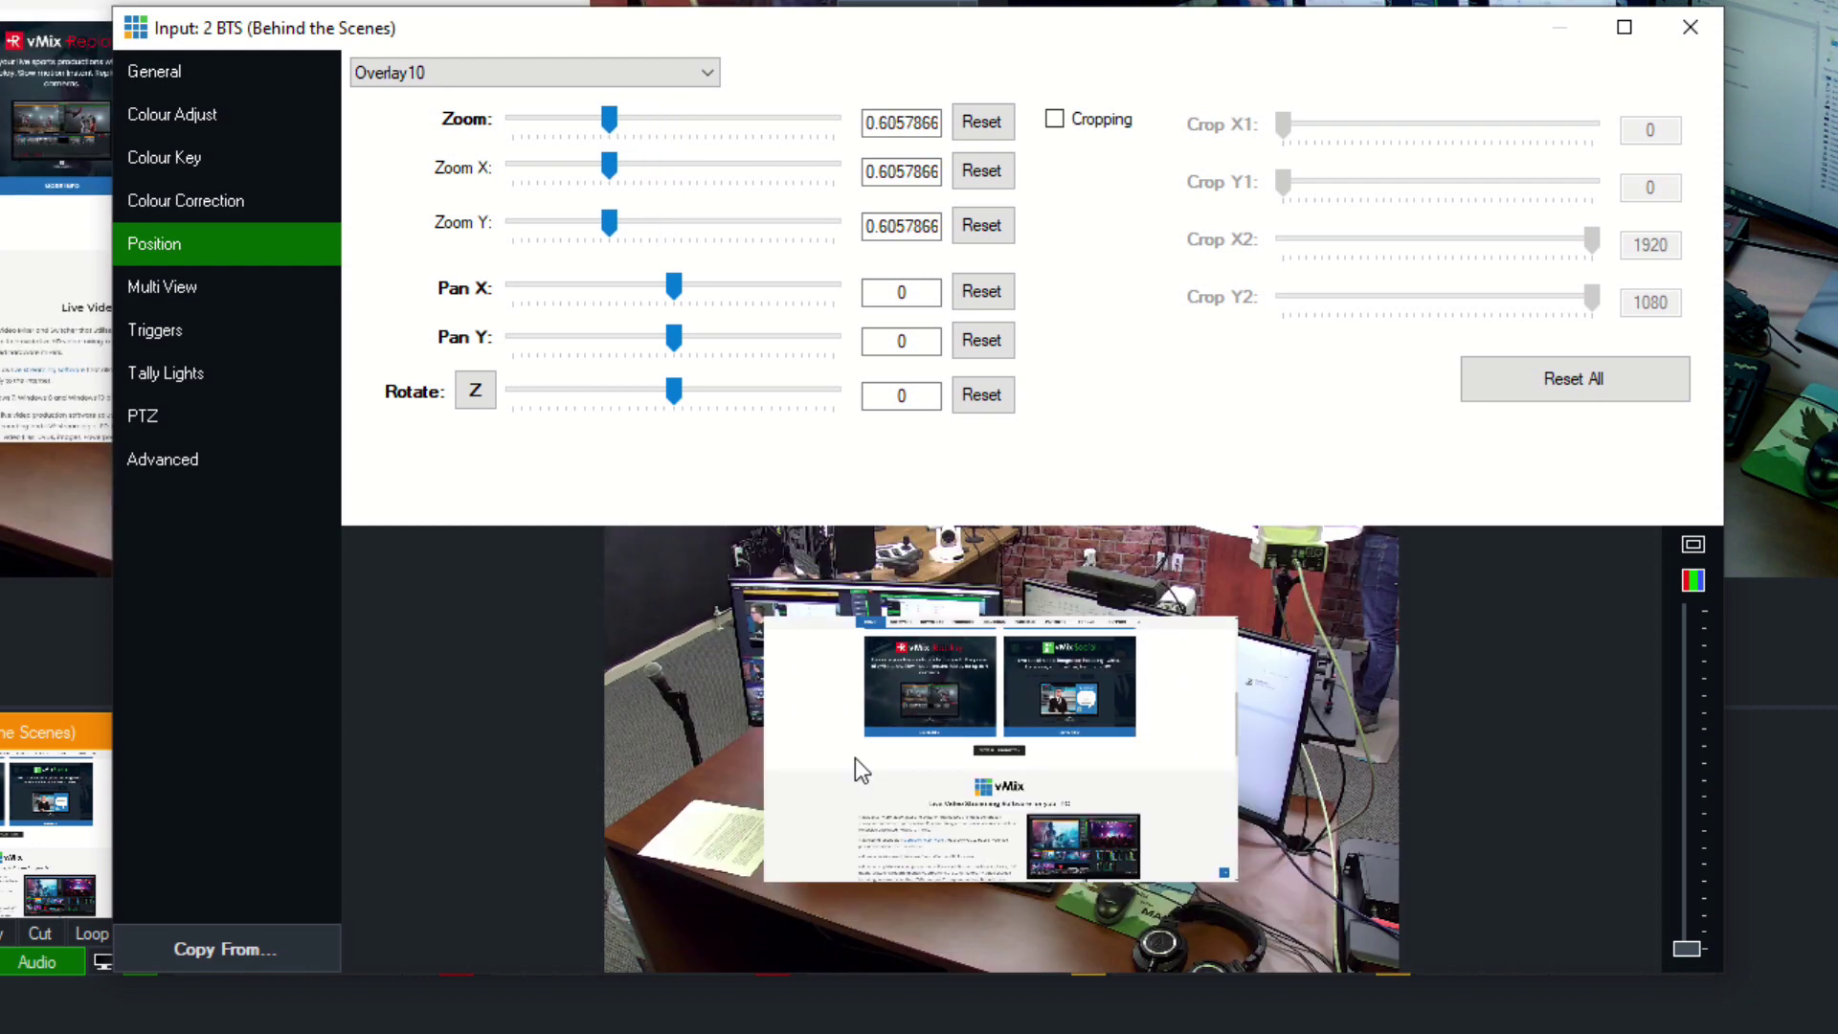
drag(1174, 740, 1318, 650)
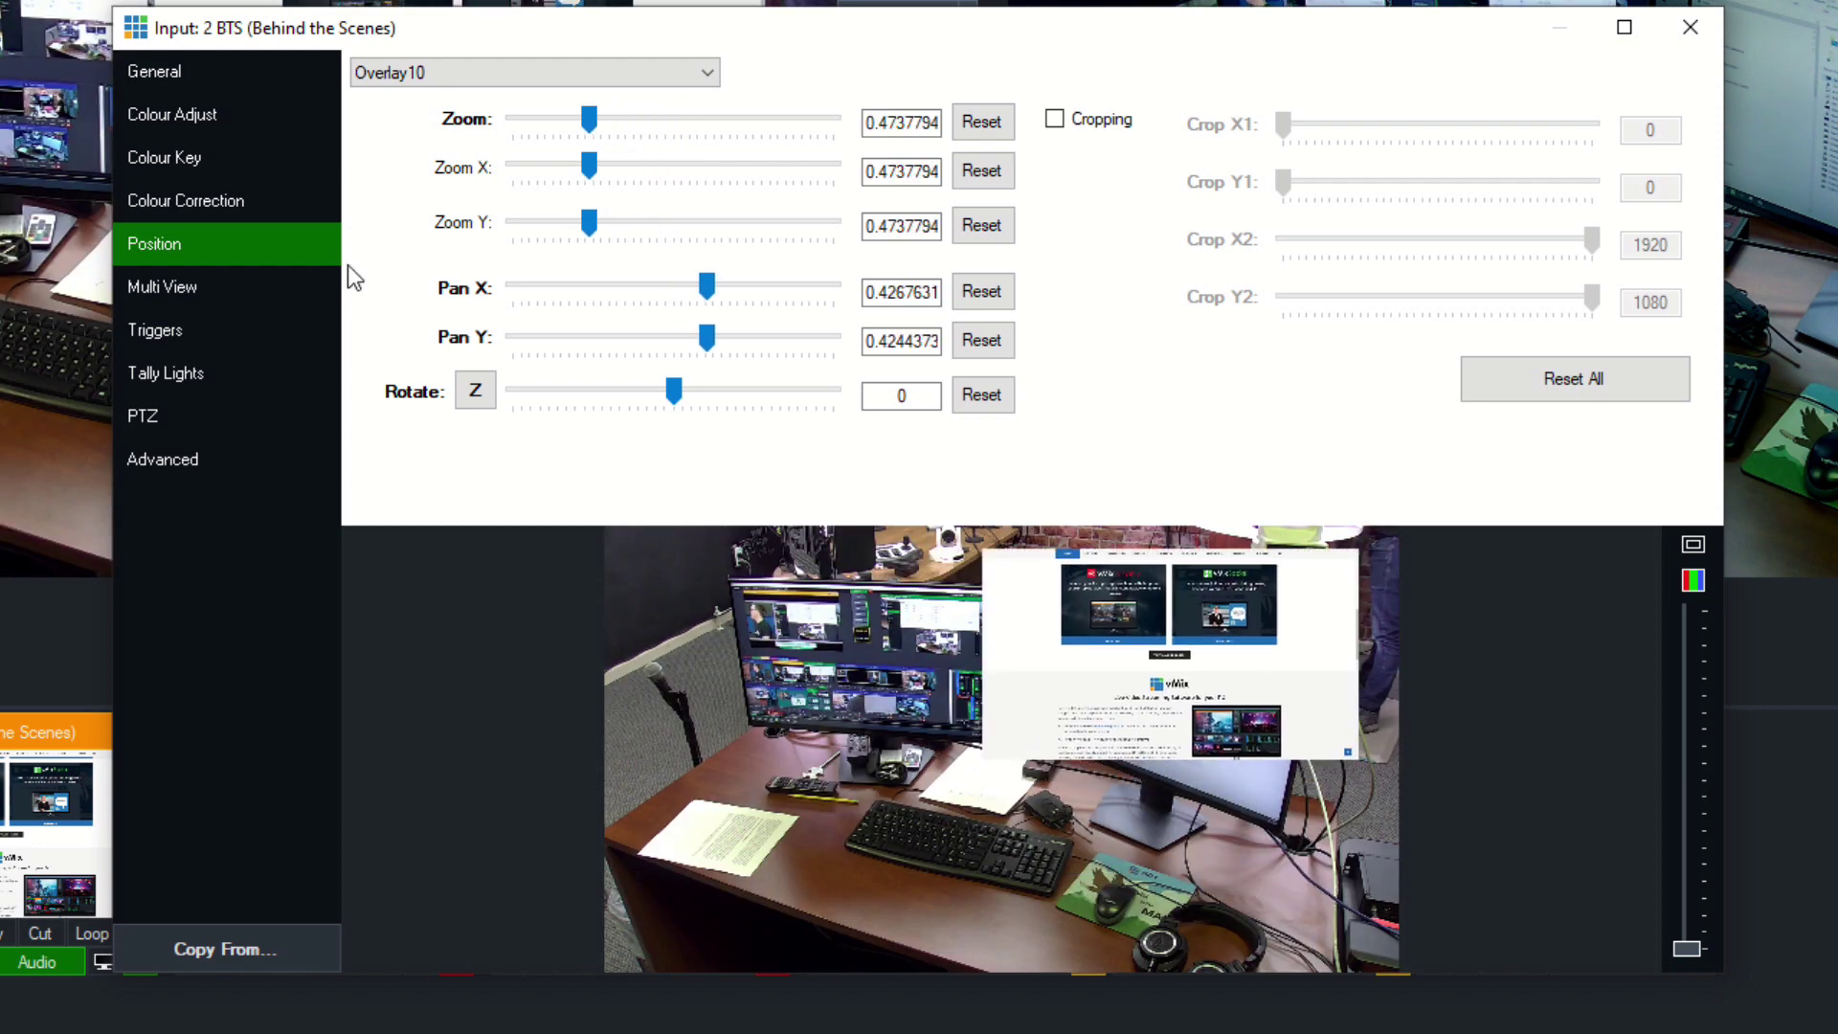
Place NewsHD3.xaml on layer 9 and drag it to the bottom of the shot
click(278, 283)
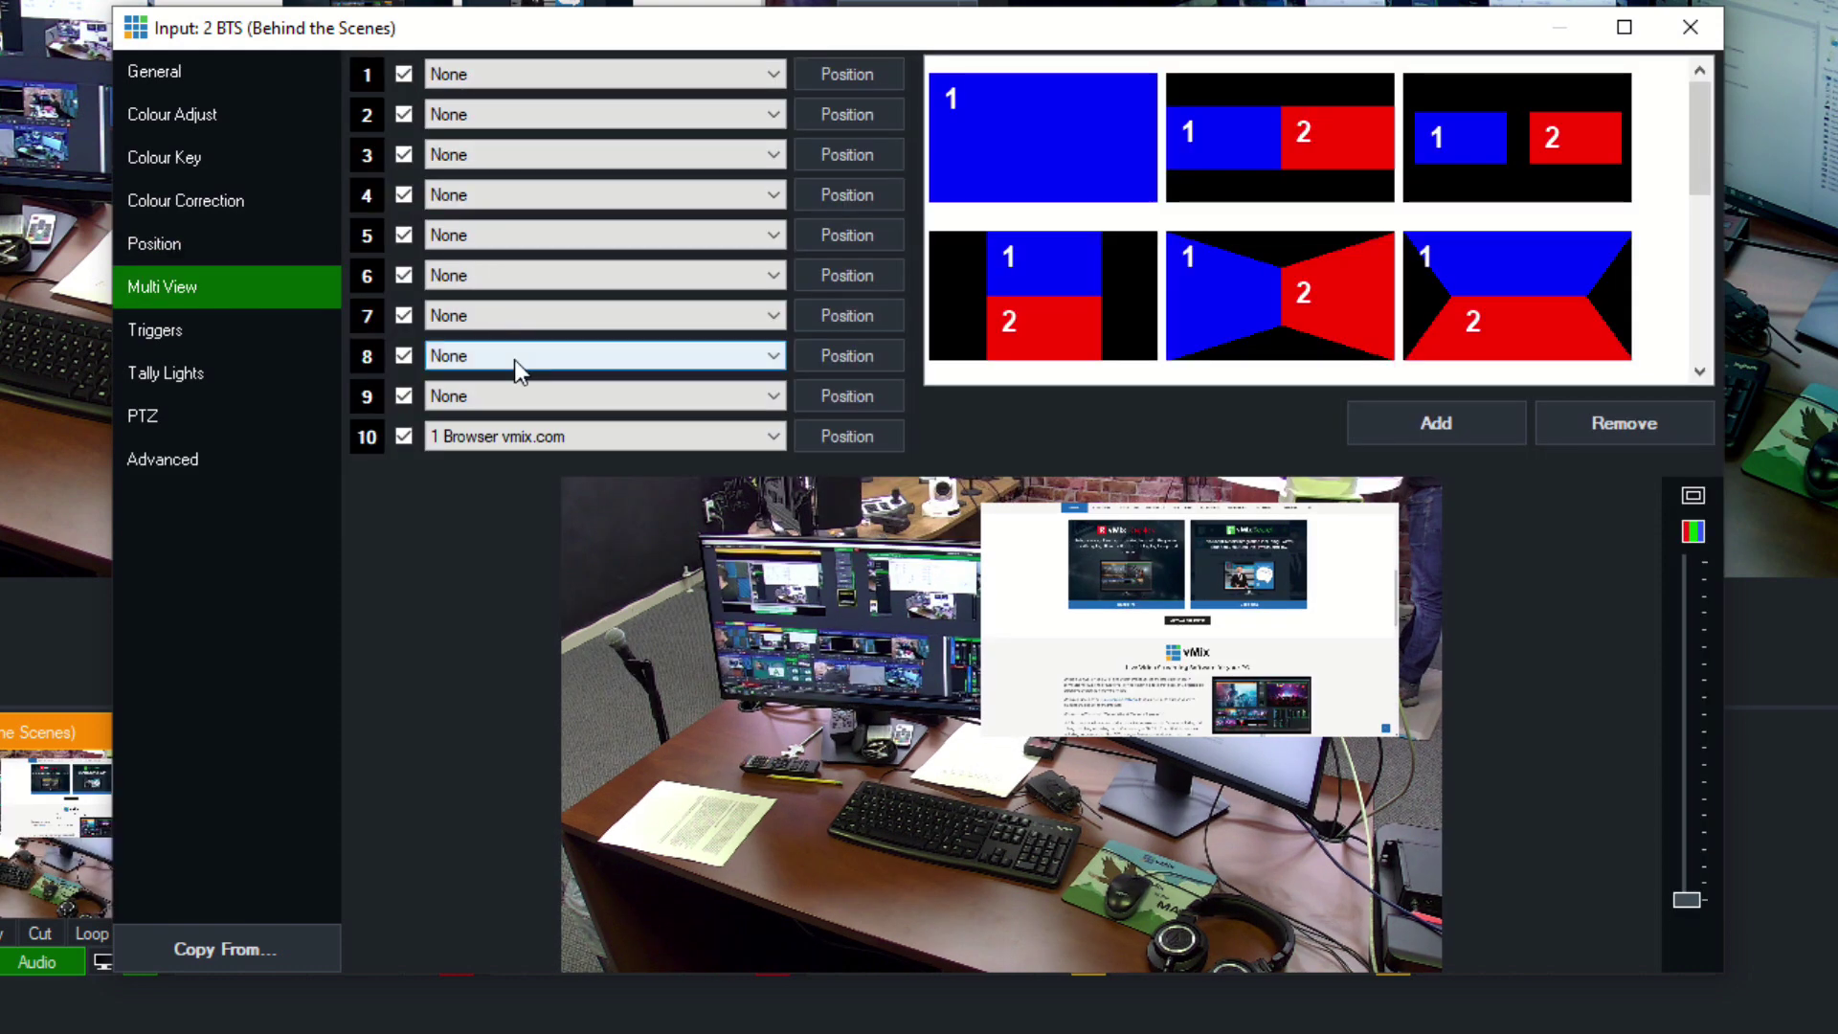
click(532, 398)
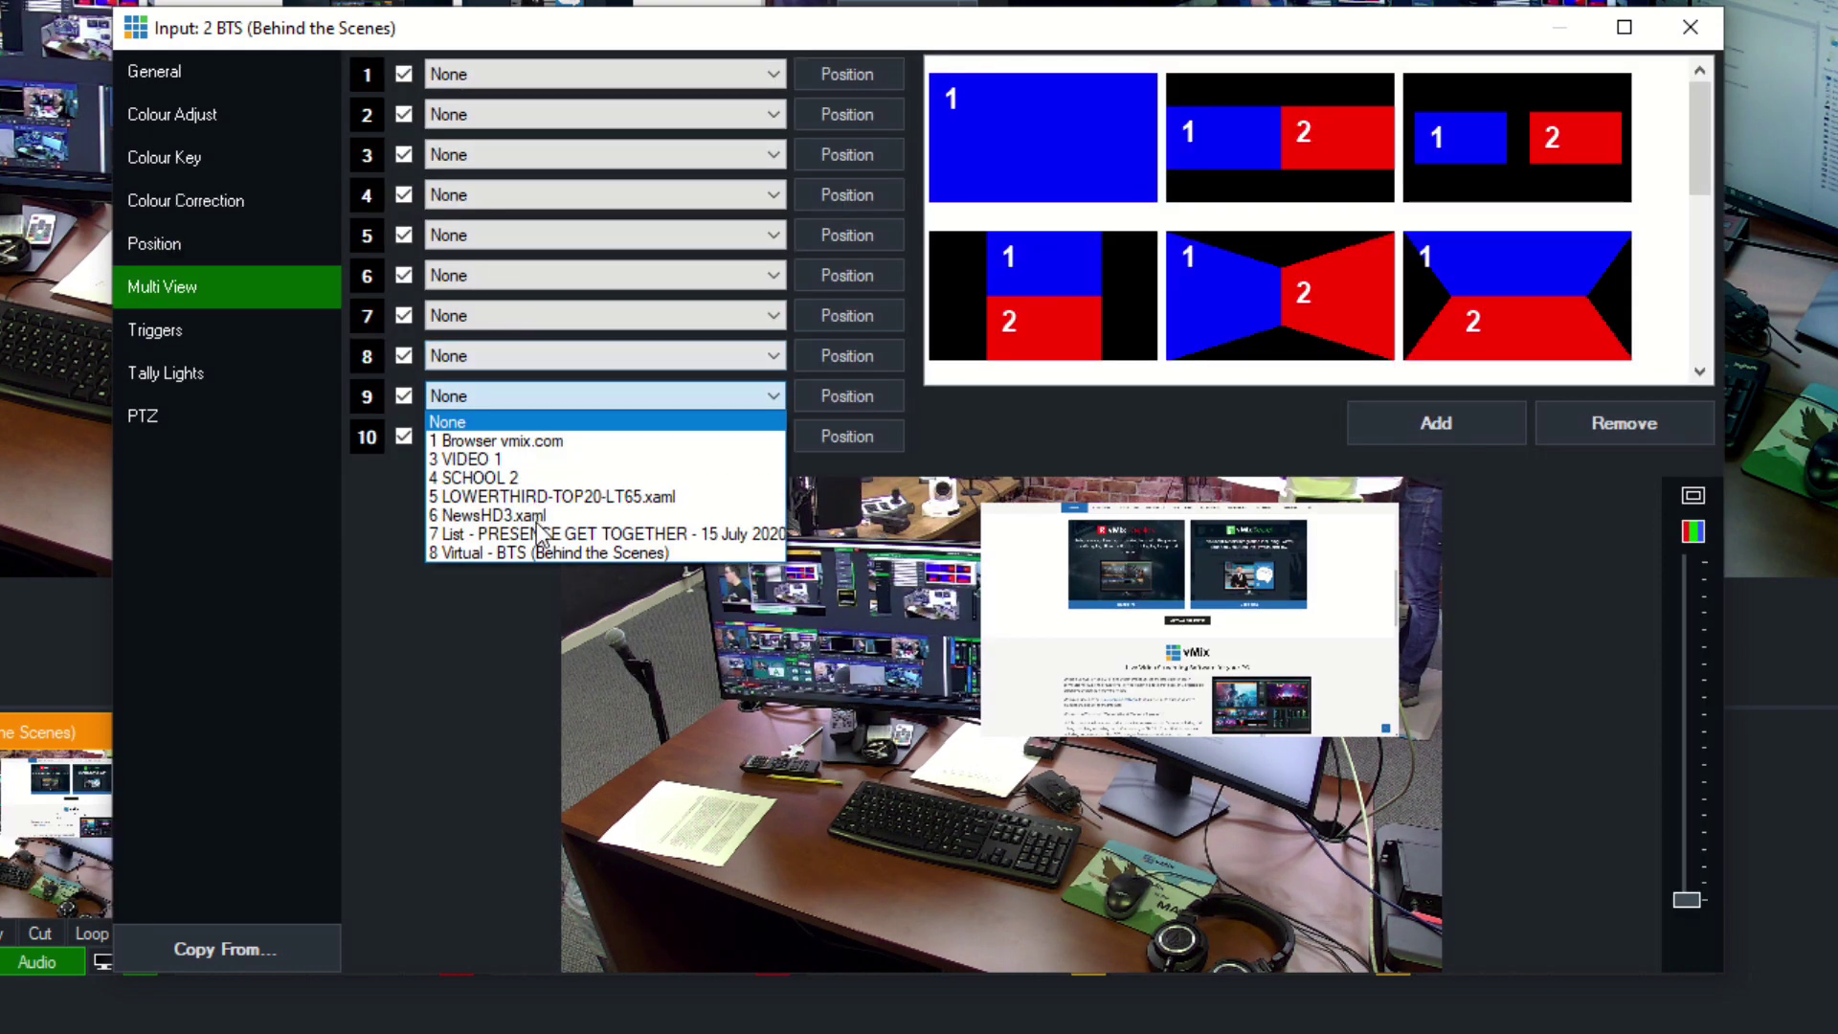
click(541, 515)
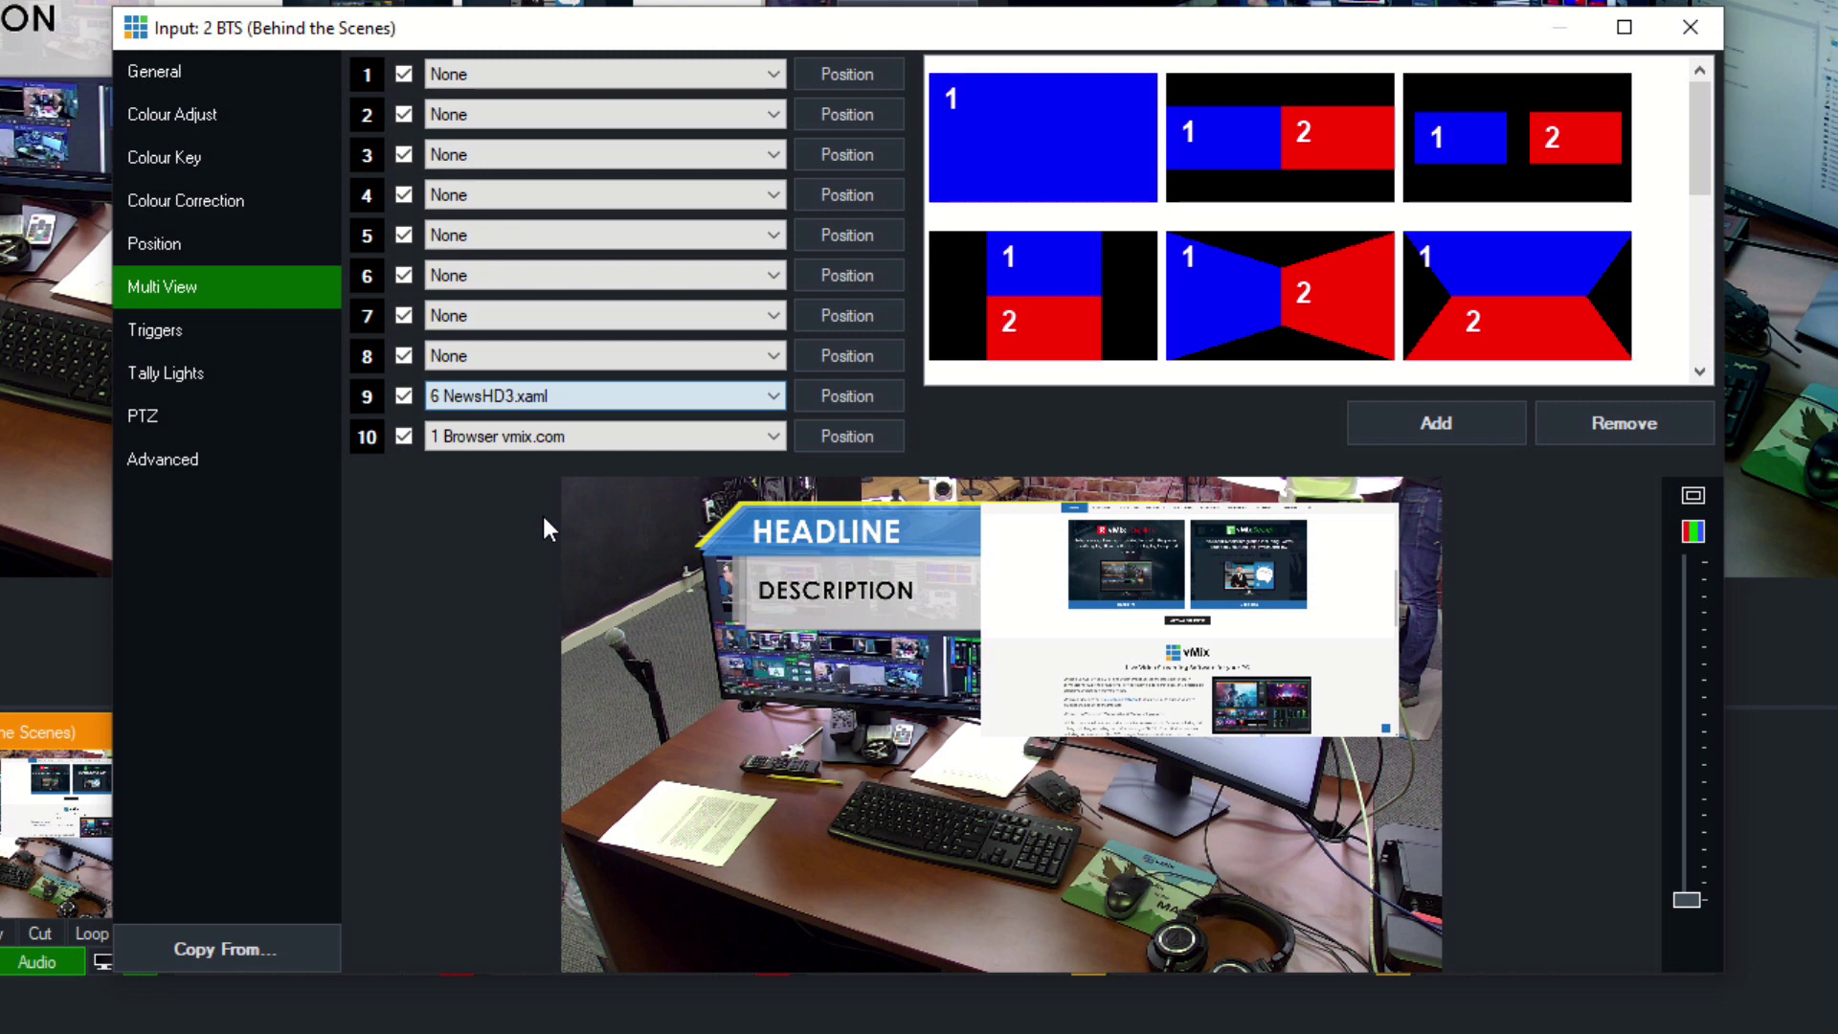
drag(979, 559, 923, 853)
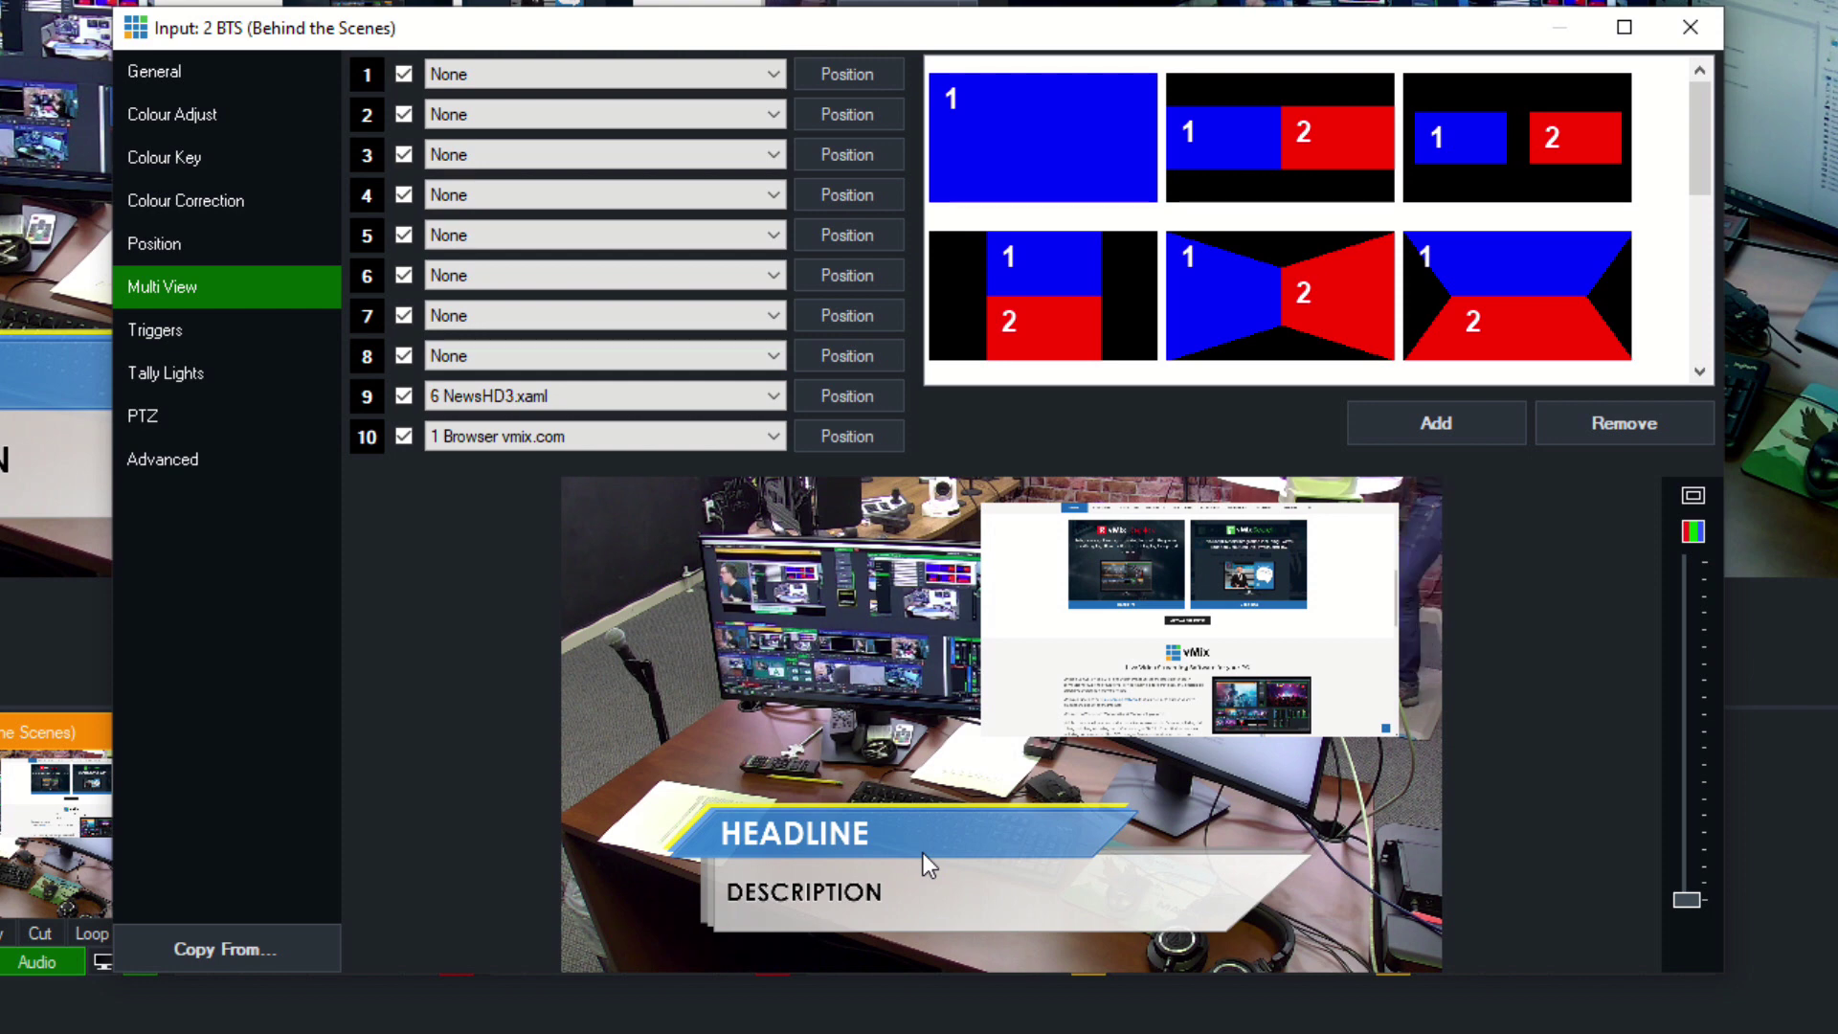
Close the input settings and cut the Virtual BTS shot to air
key(Escape)
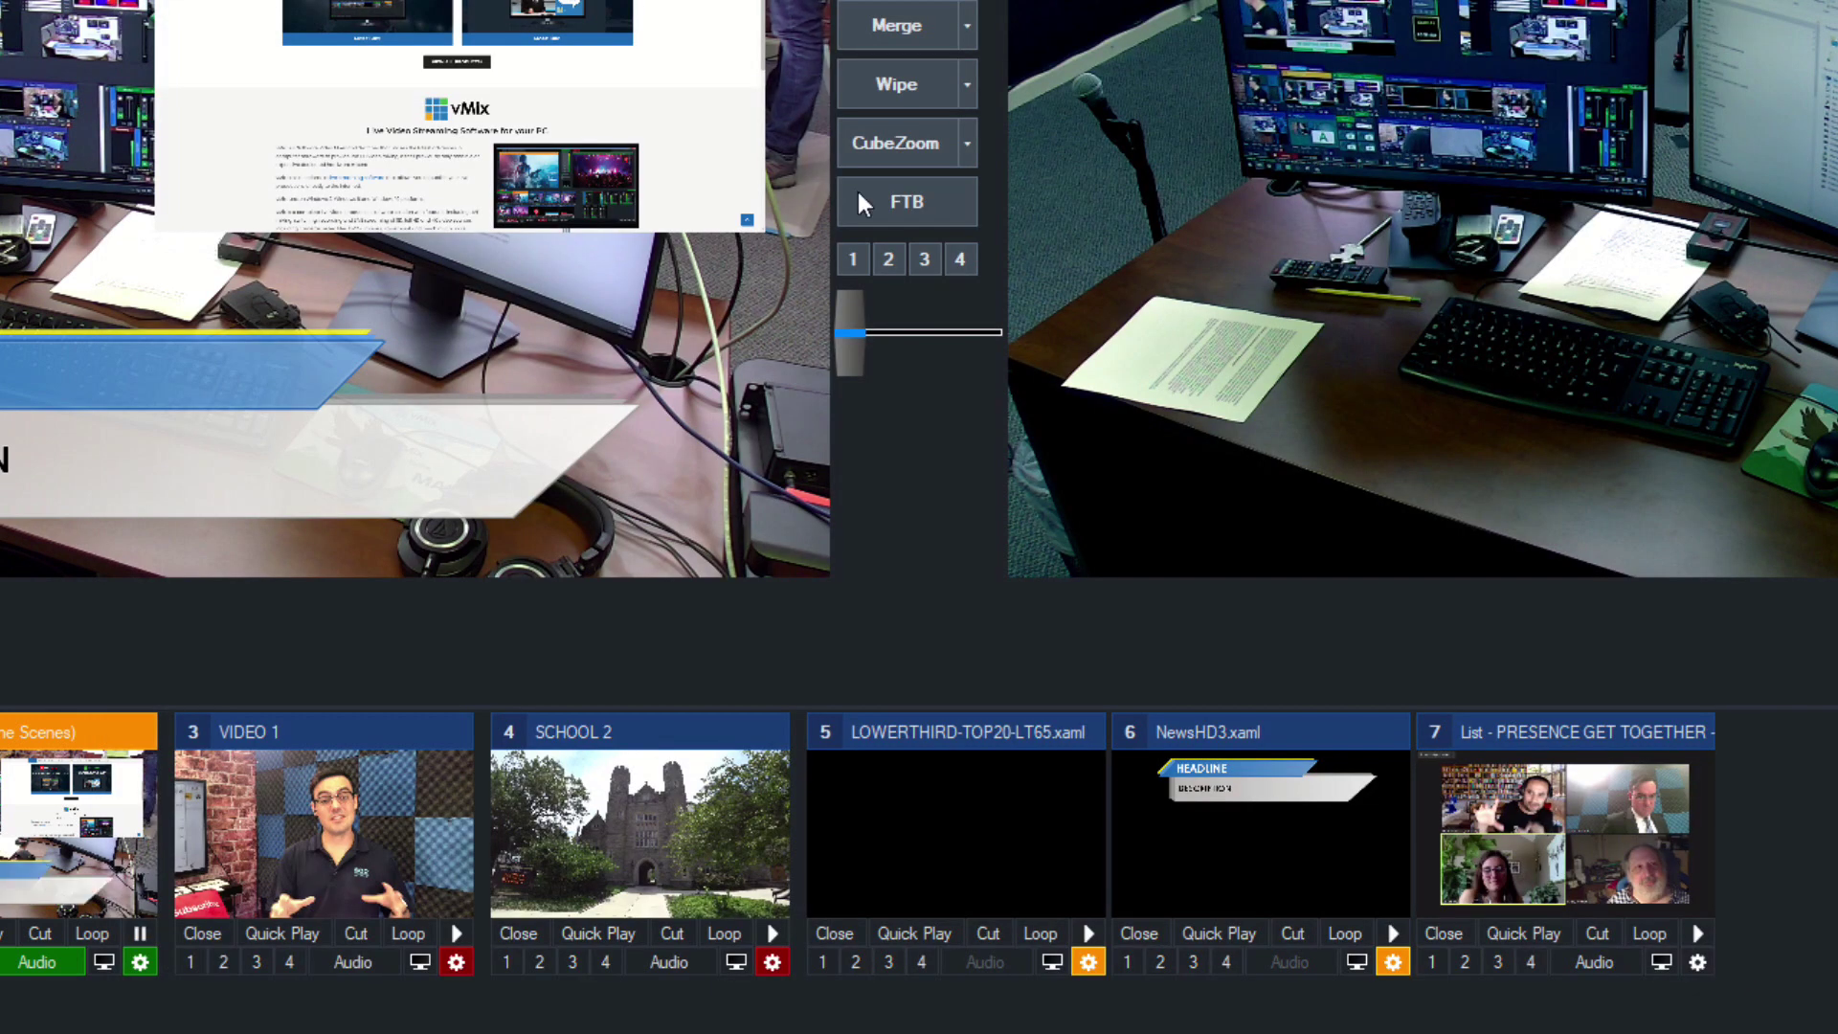
key(space)
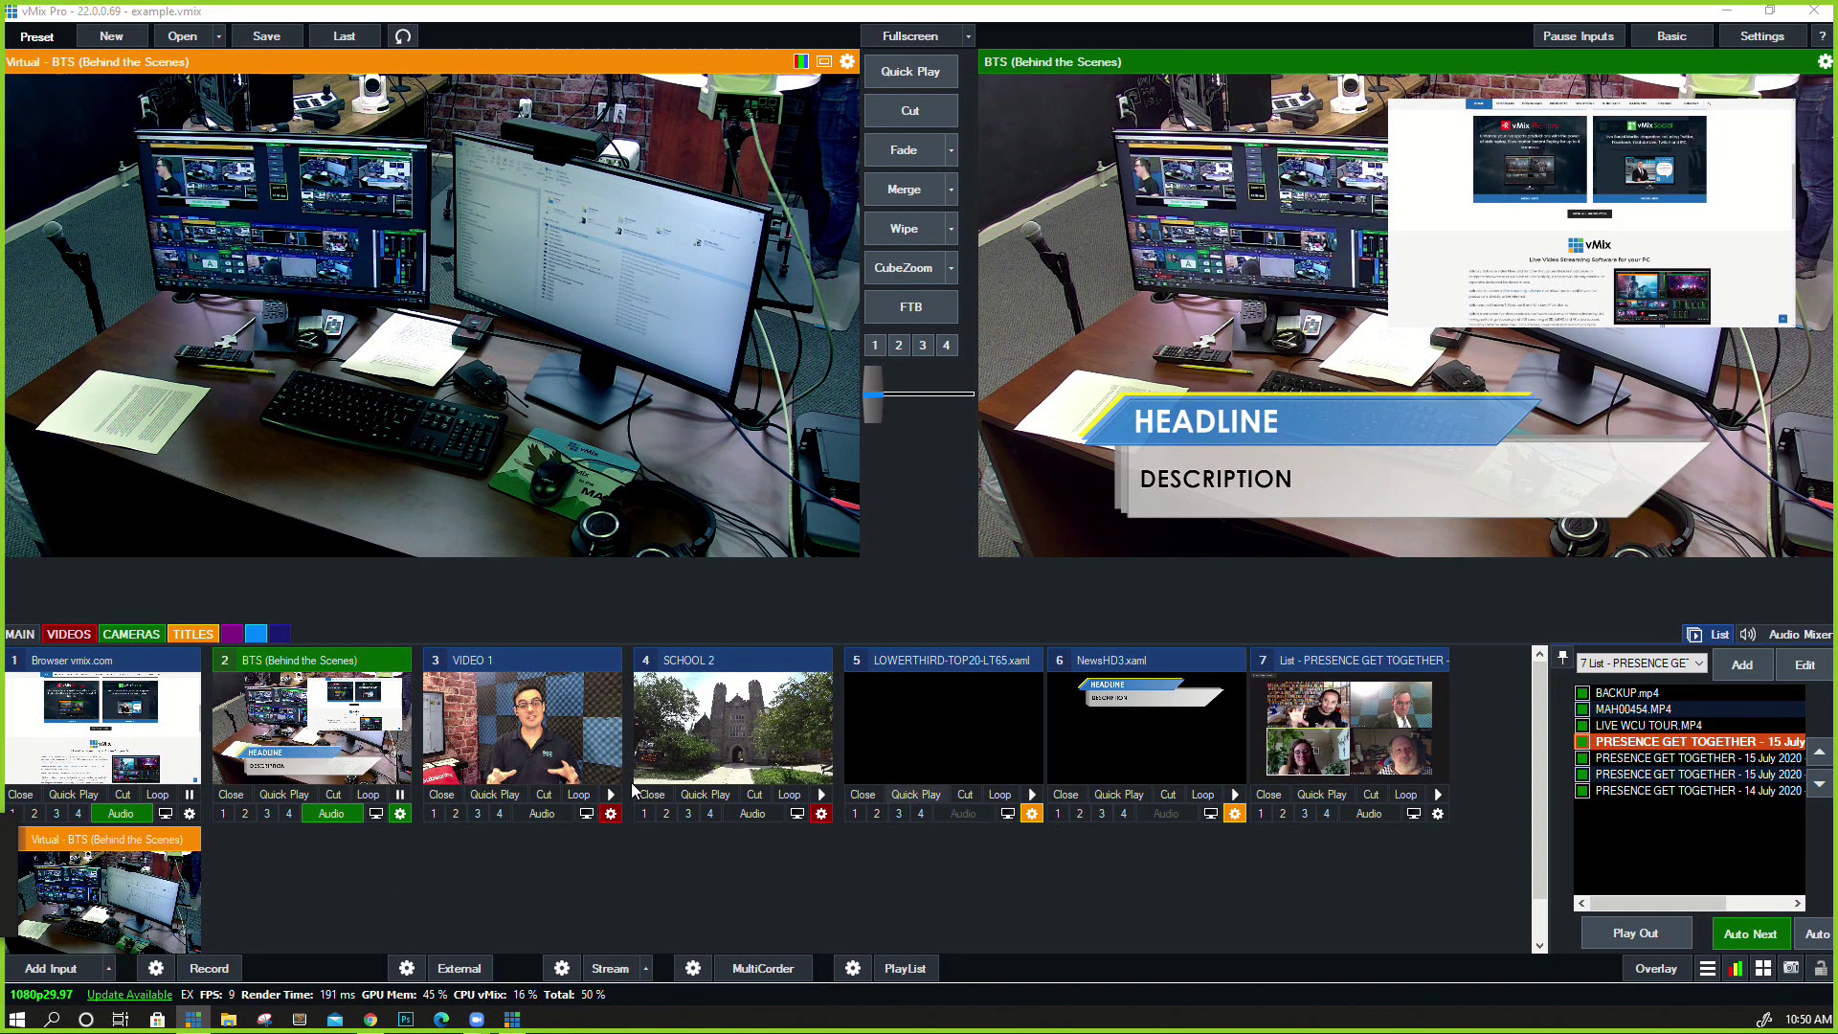
click(900, 115)
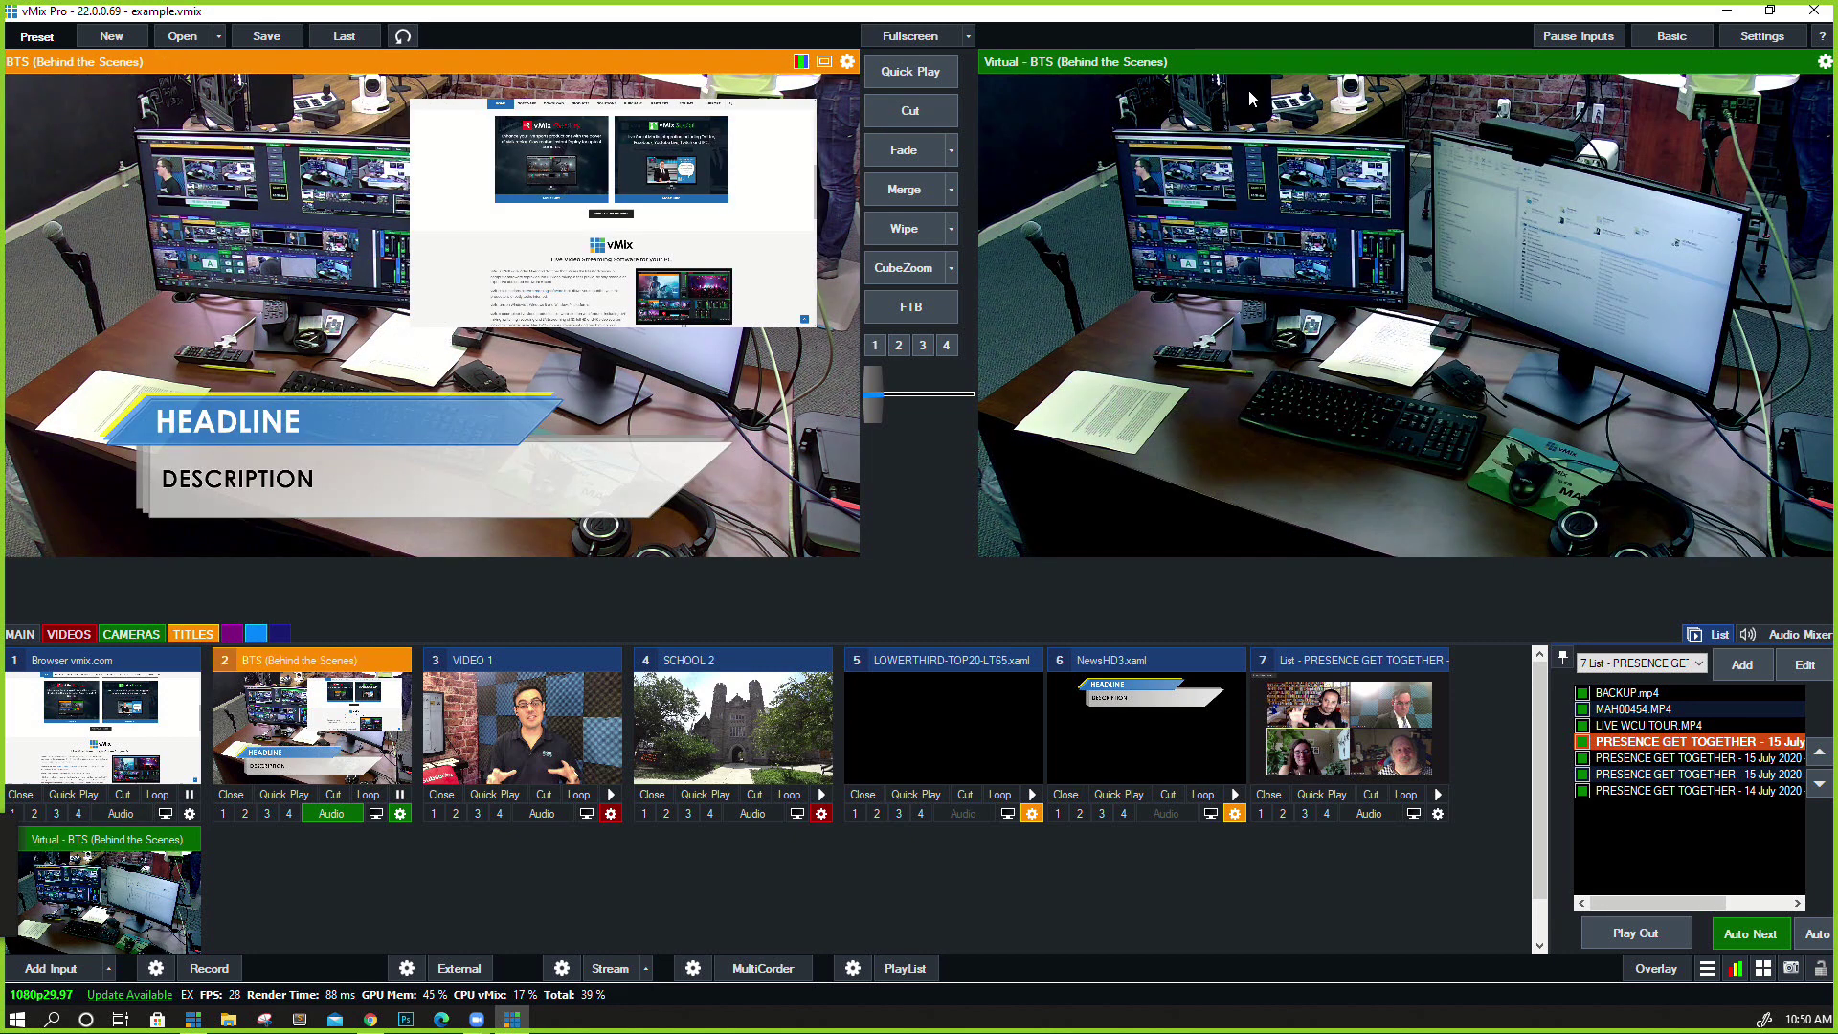
Toggle the NewsHD3 headline lower third on and off air, then reopen the BTS camera settings
click(1124, 814)
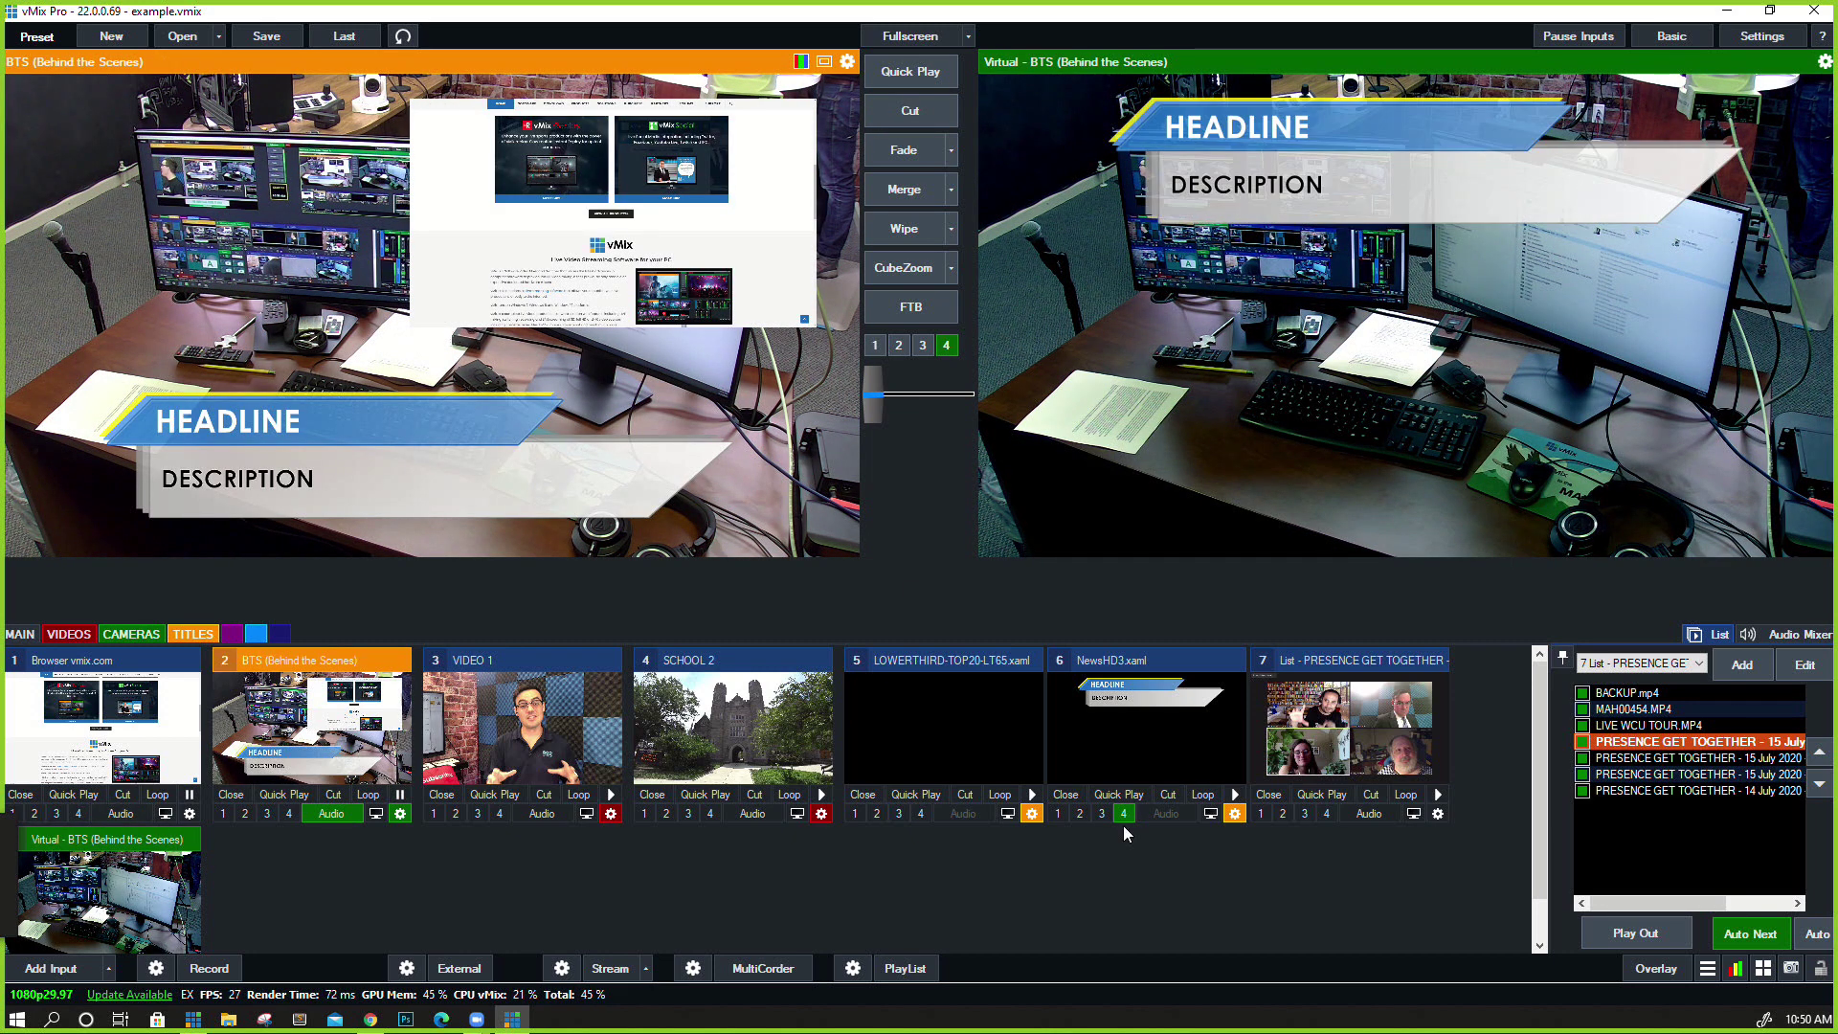
click(1123, 814)
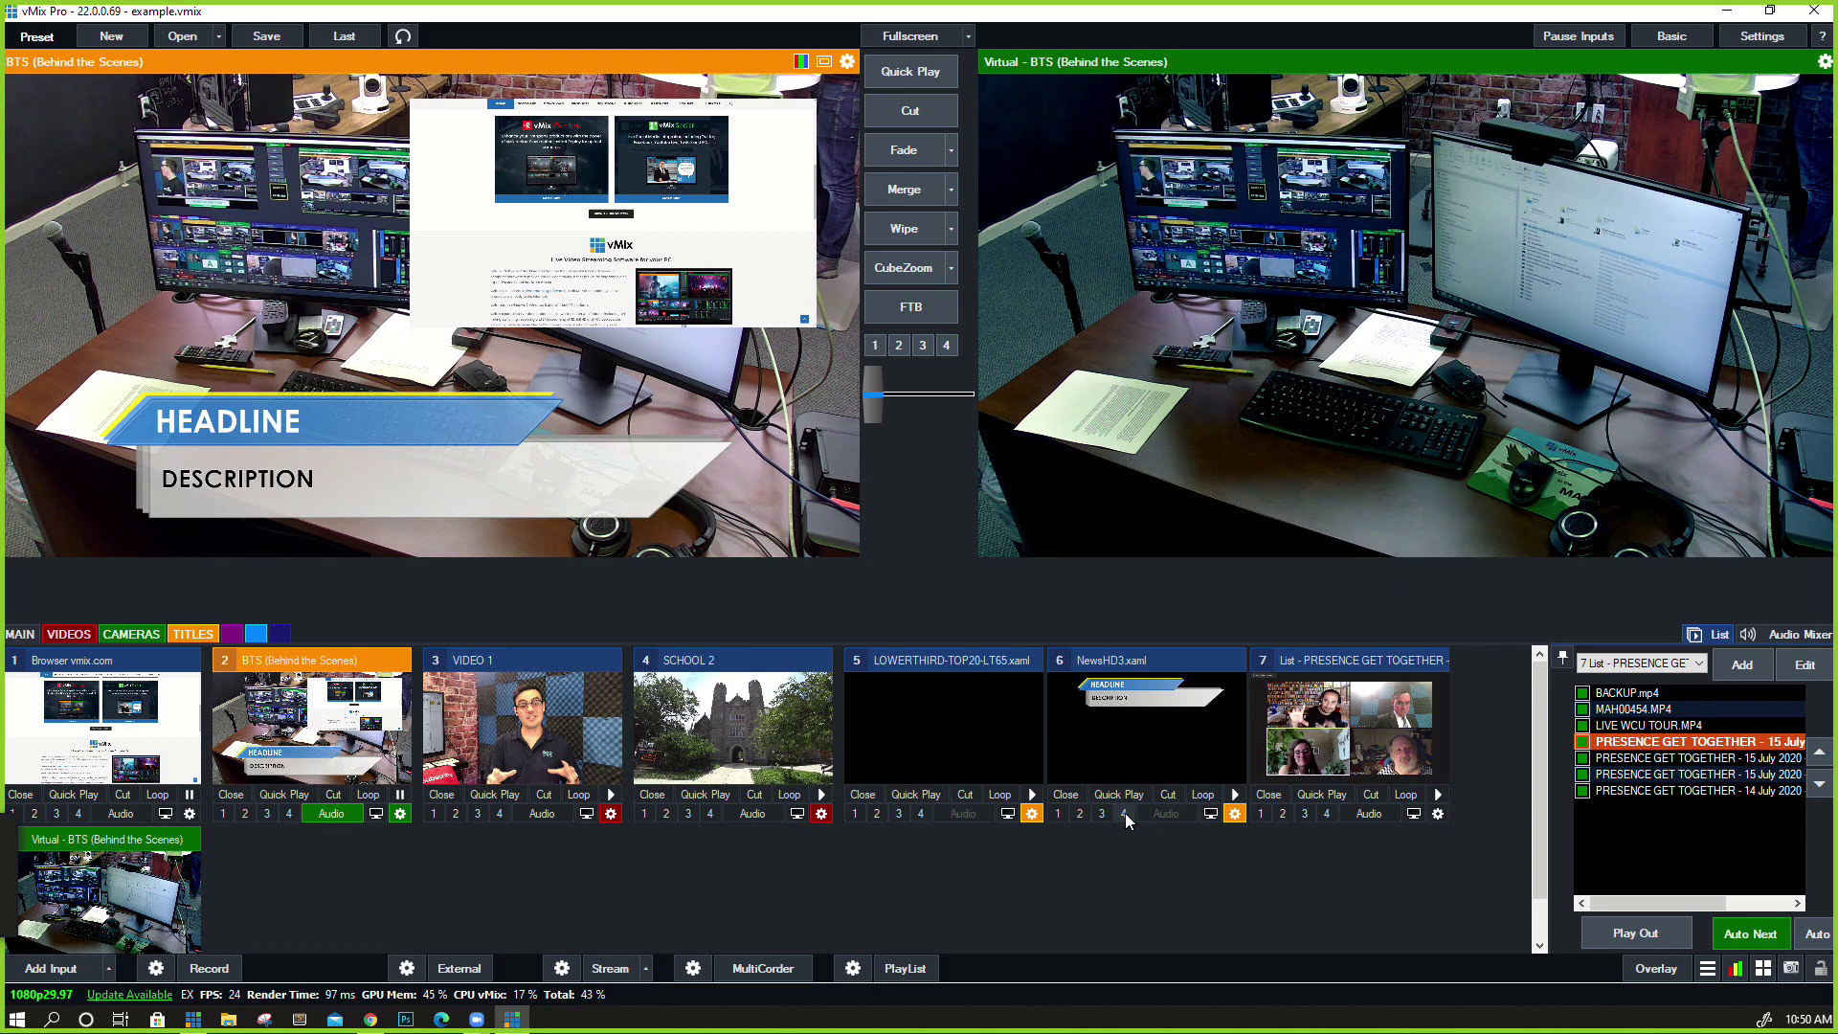
click(1123, 813)
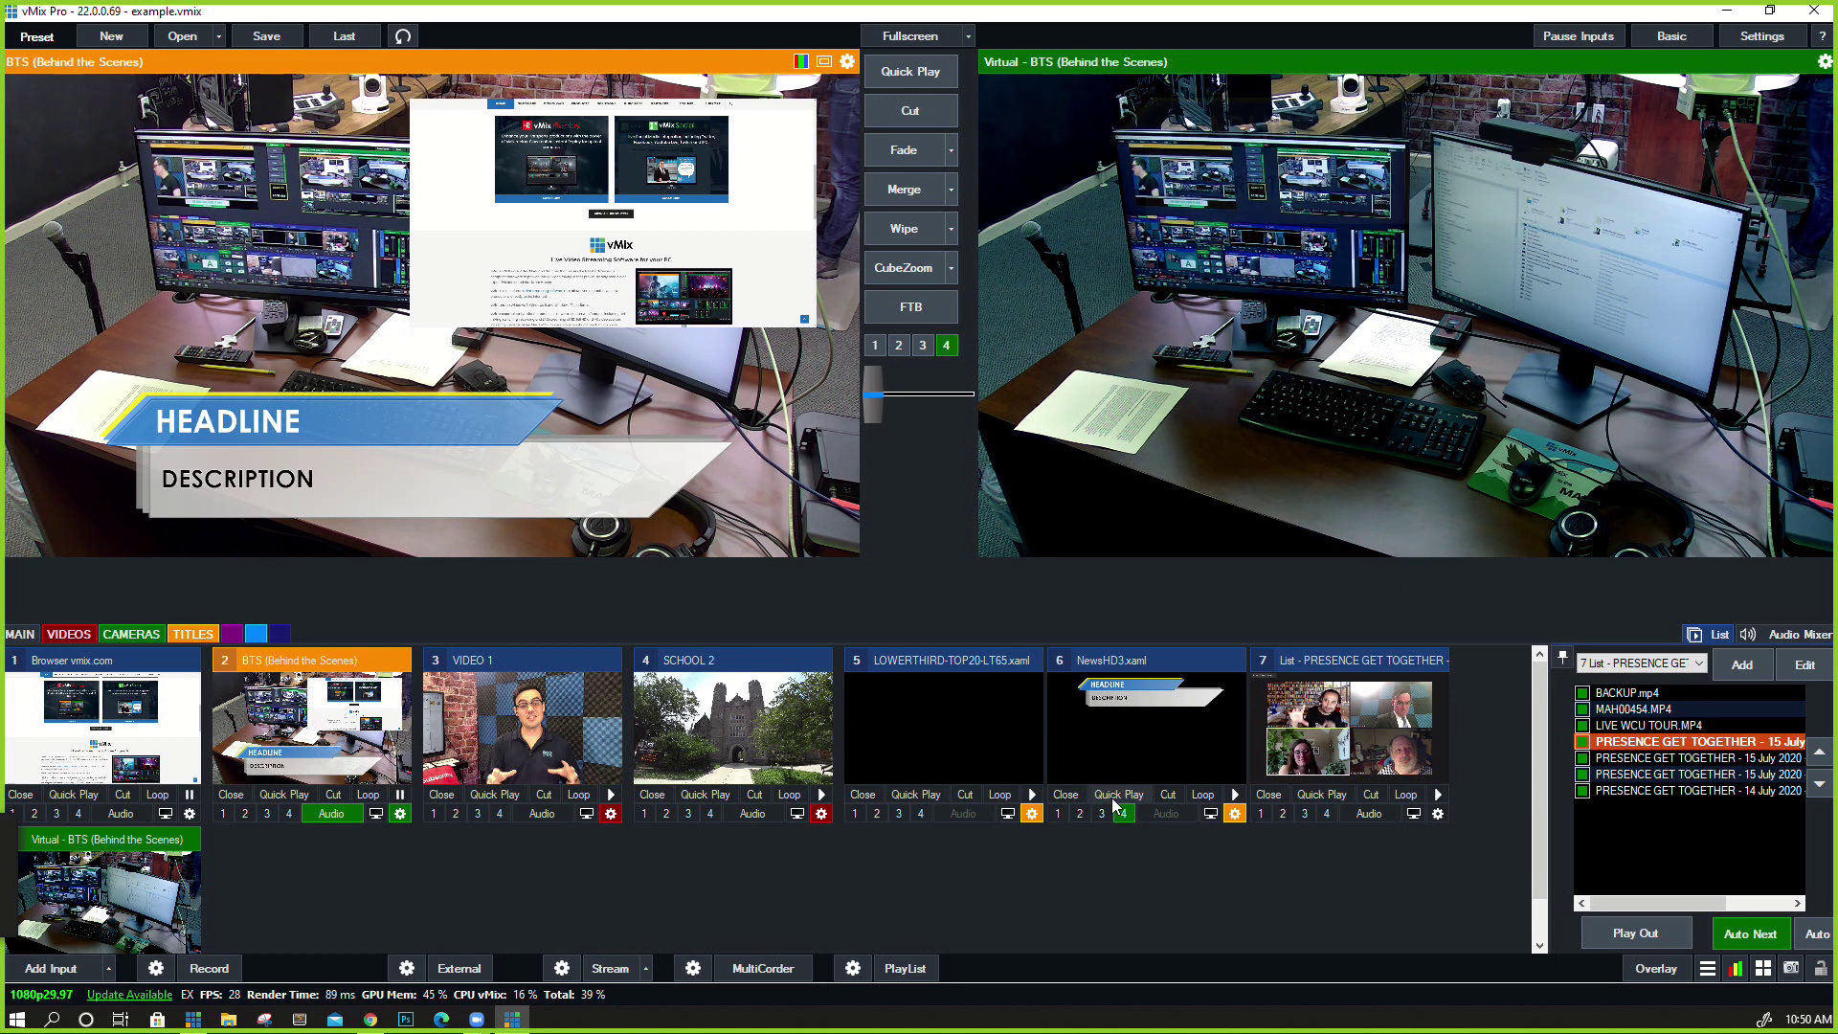
click(1121, 809)
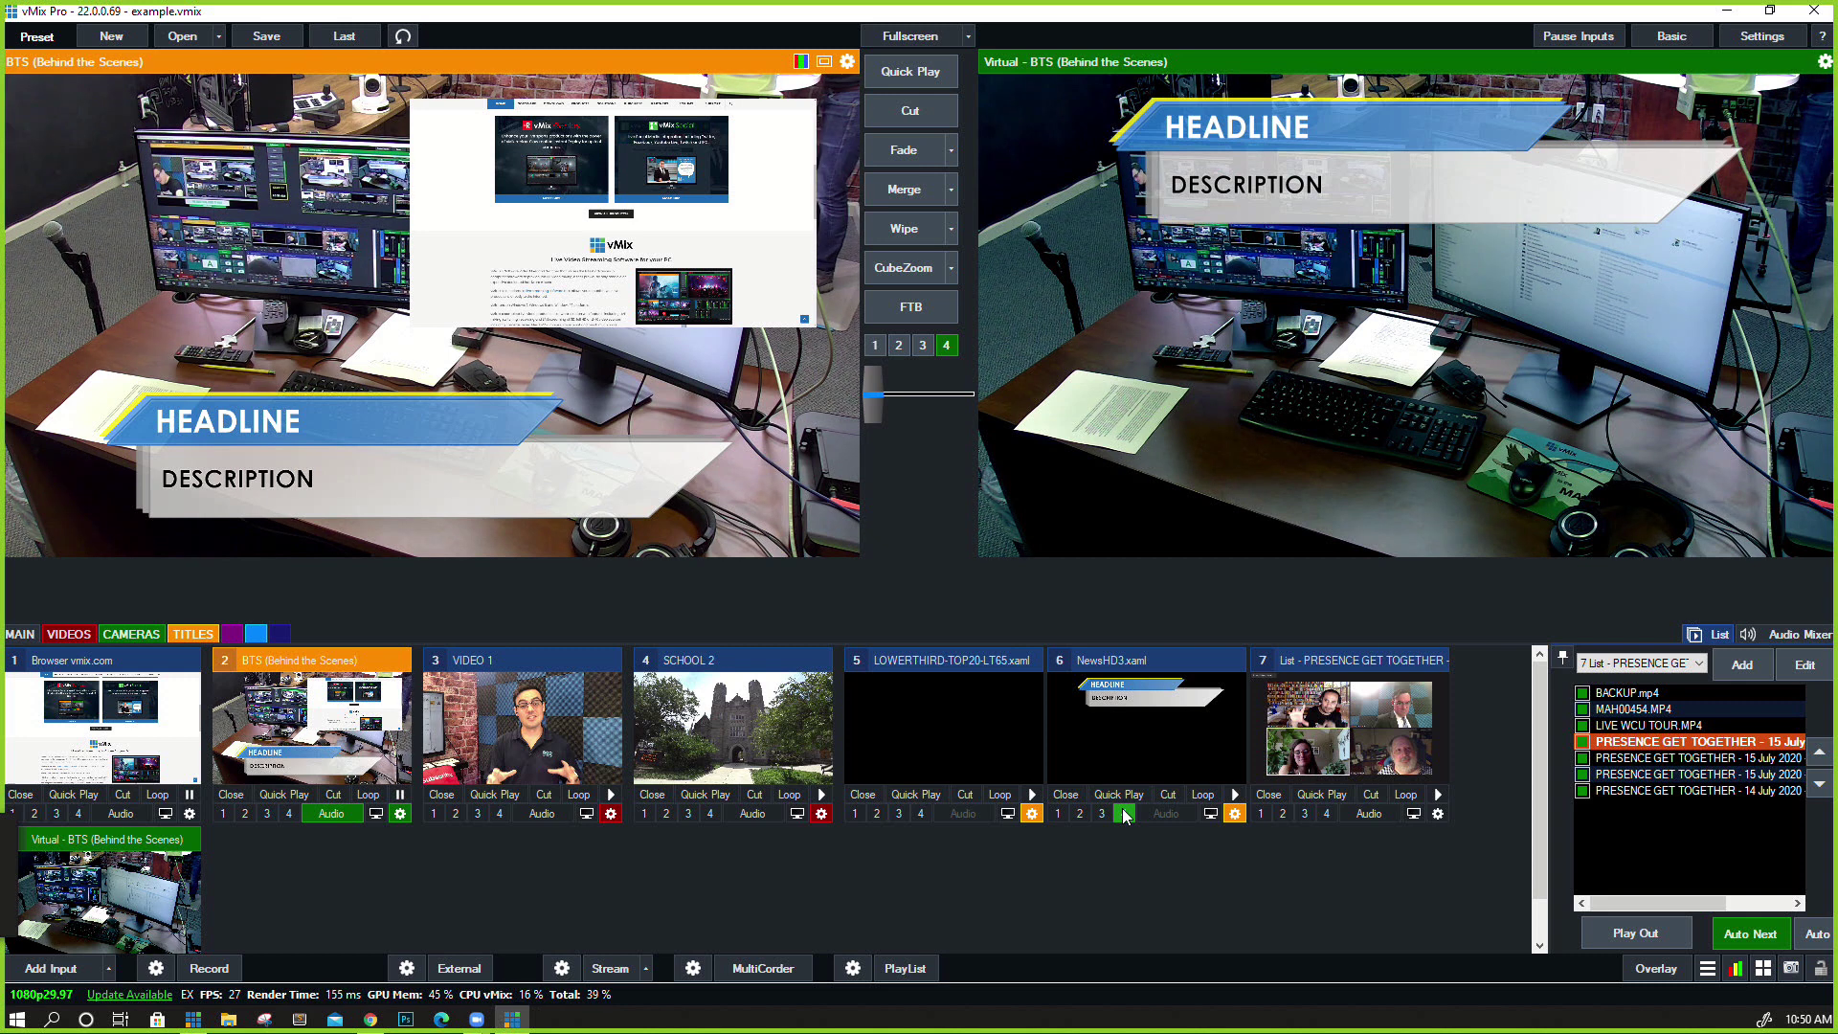
click(1124, 812)
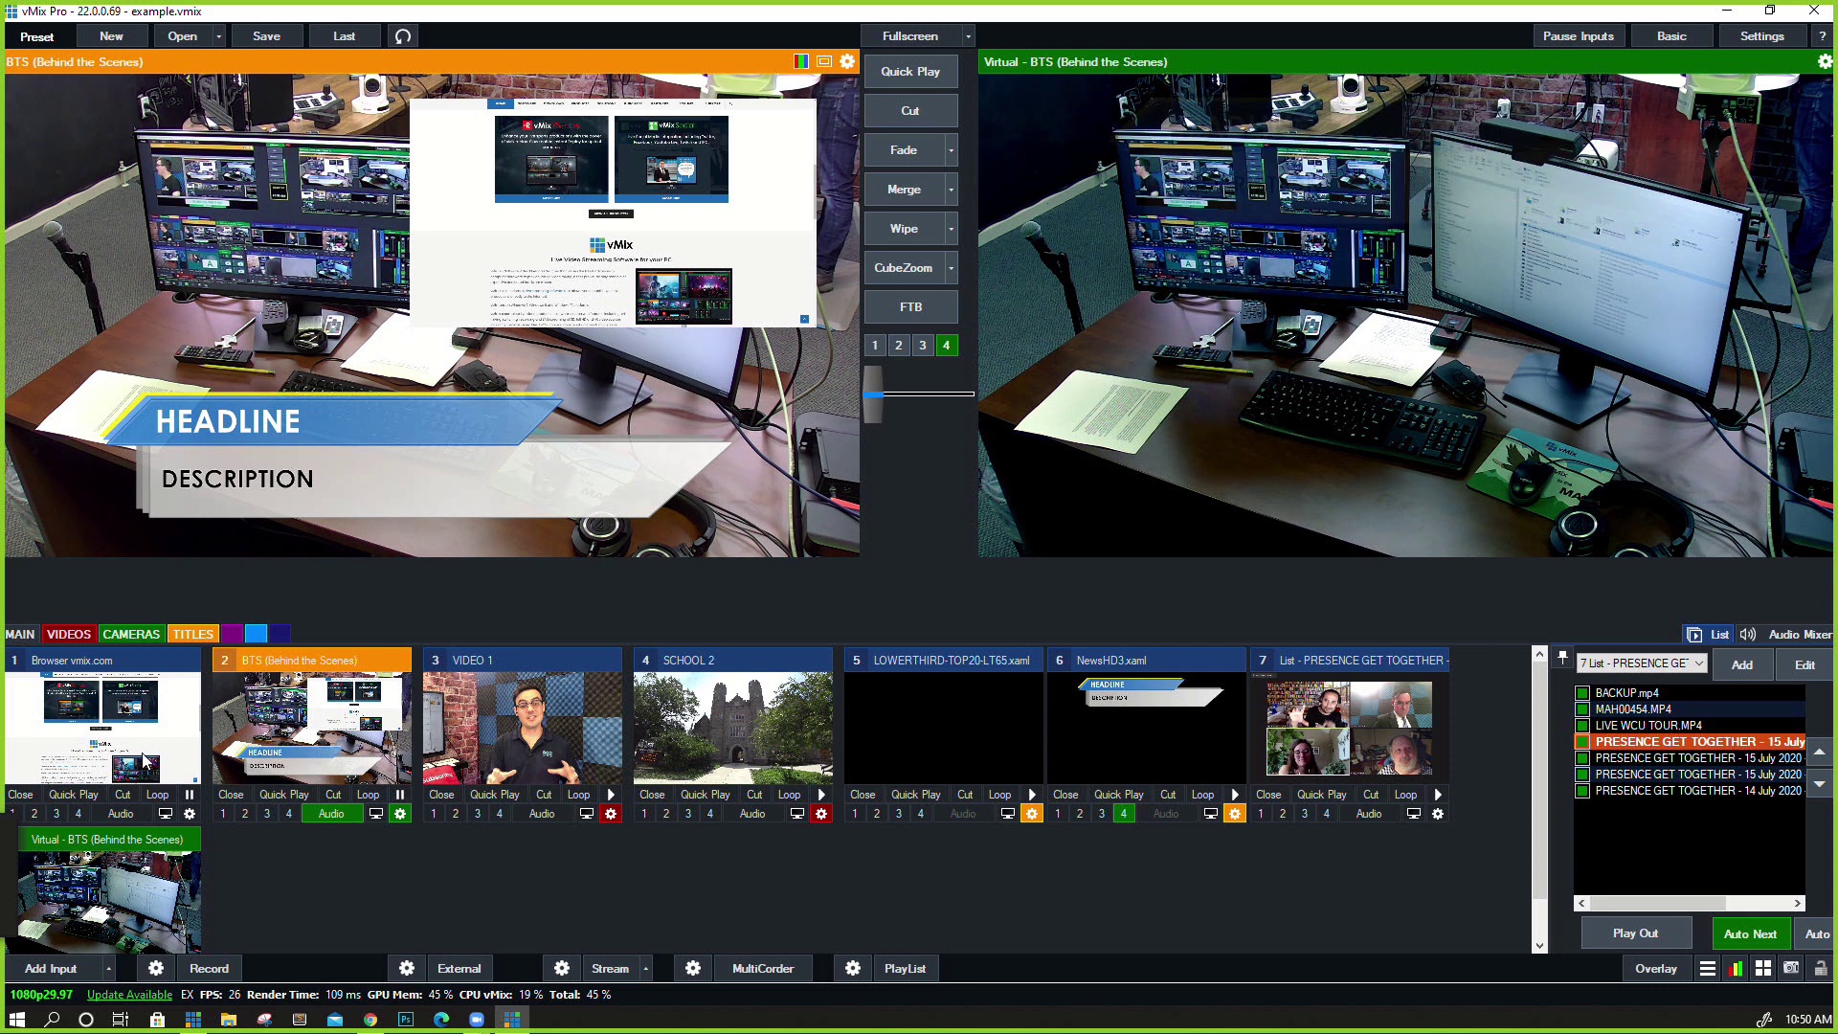
click(400, 813)
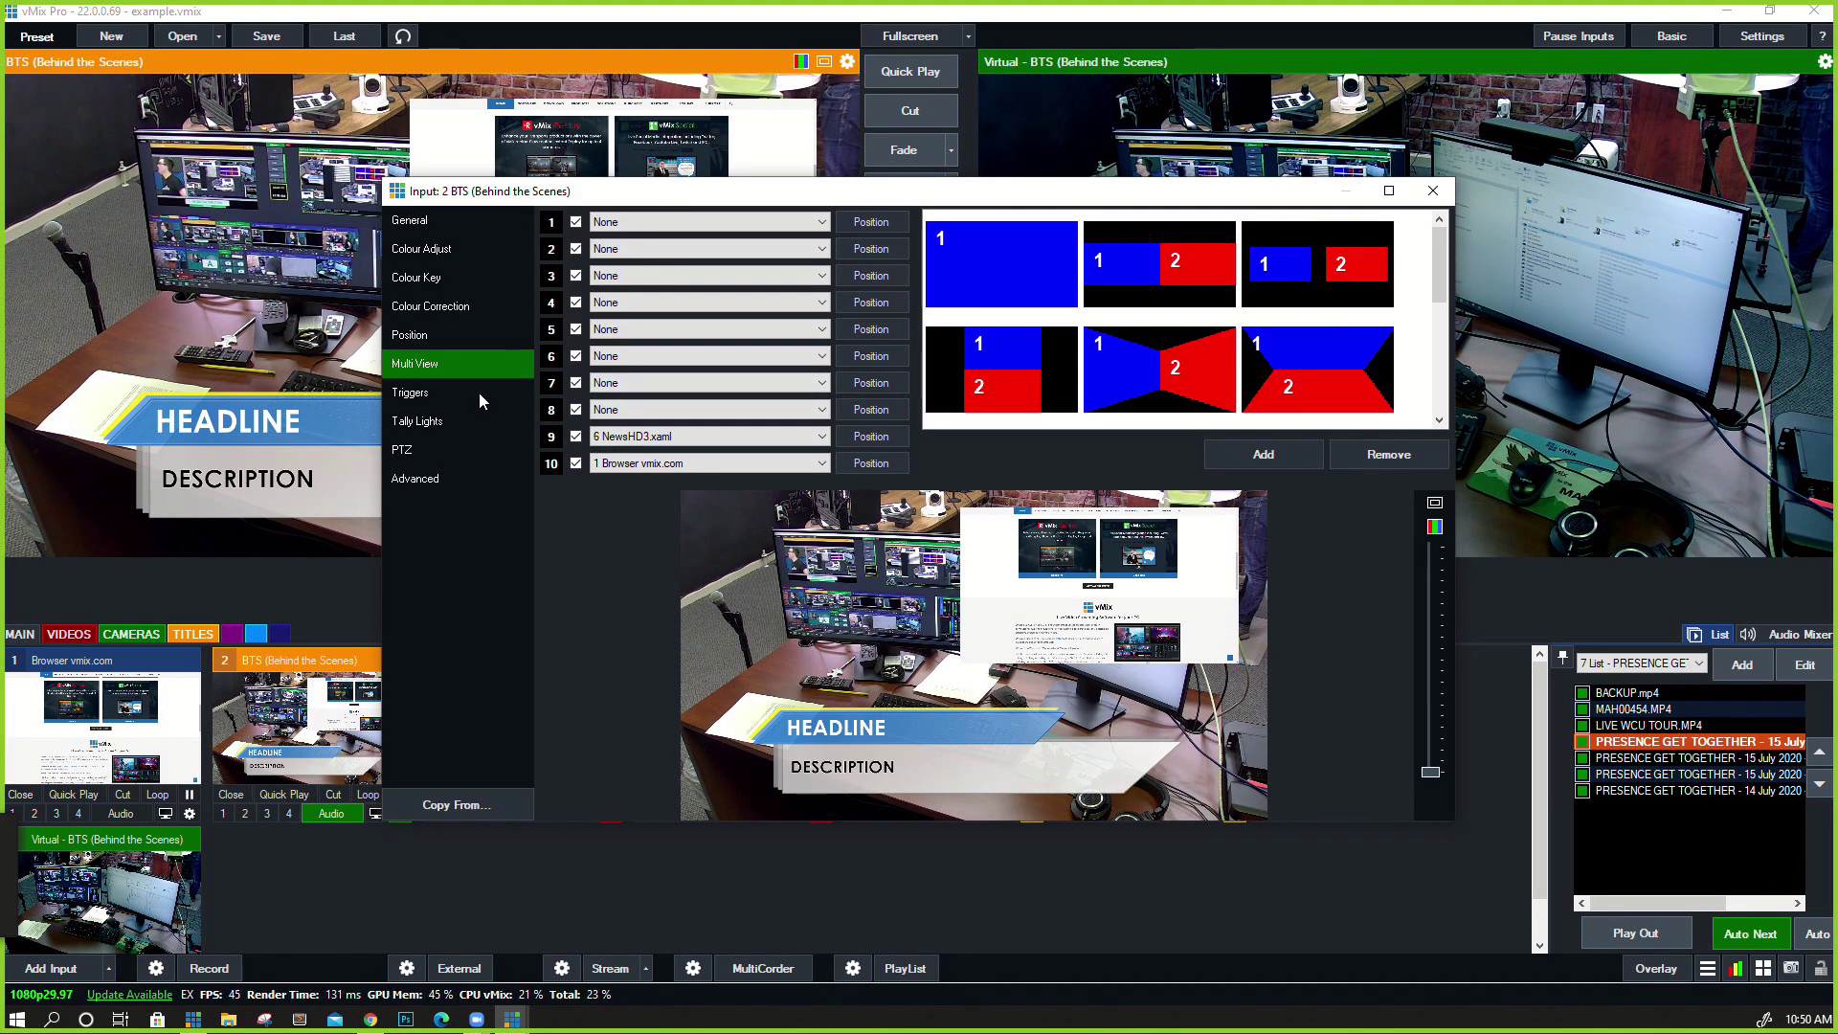
Connect the BTS camera's PTZ control as PTZ Optics VISCA UDP
click(479, 393)
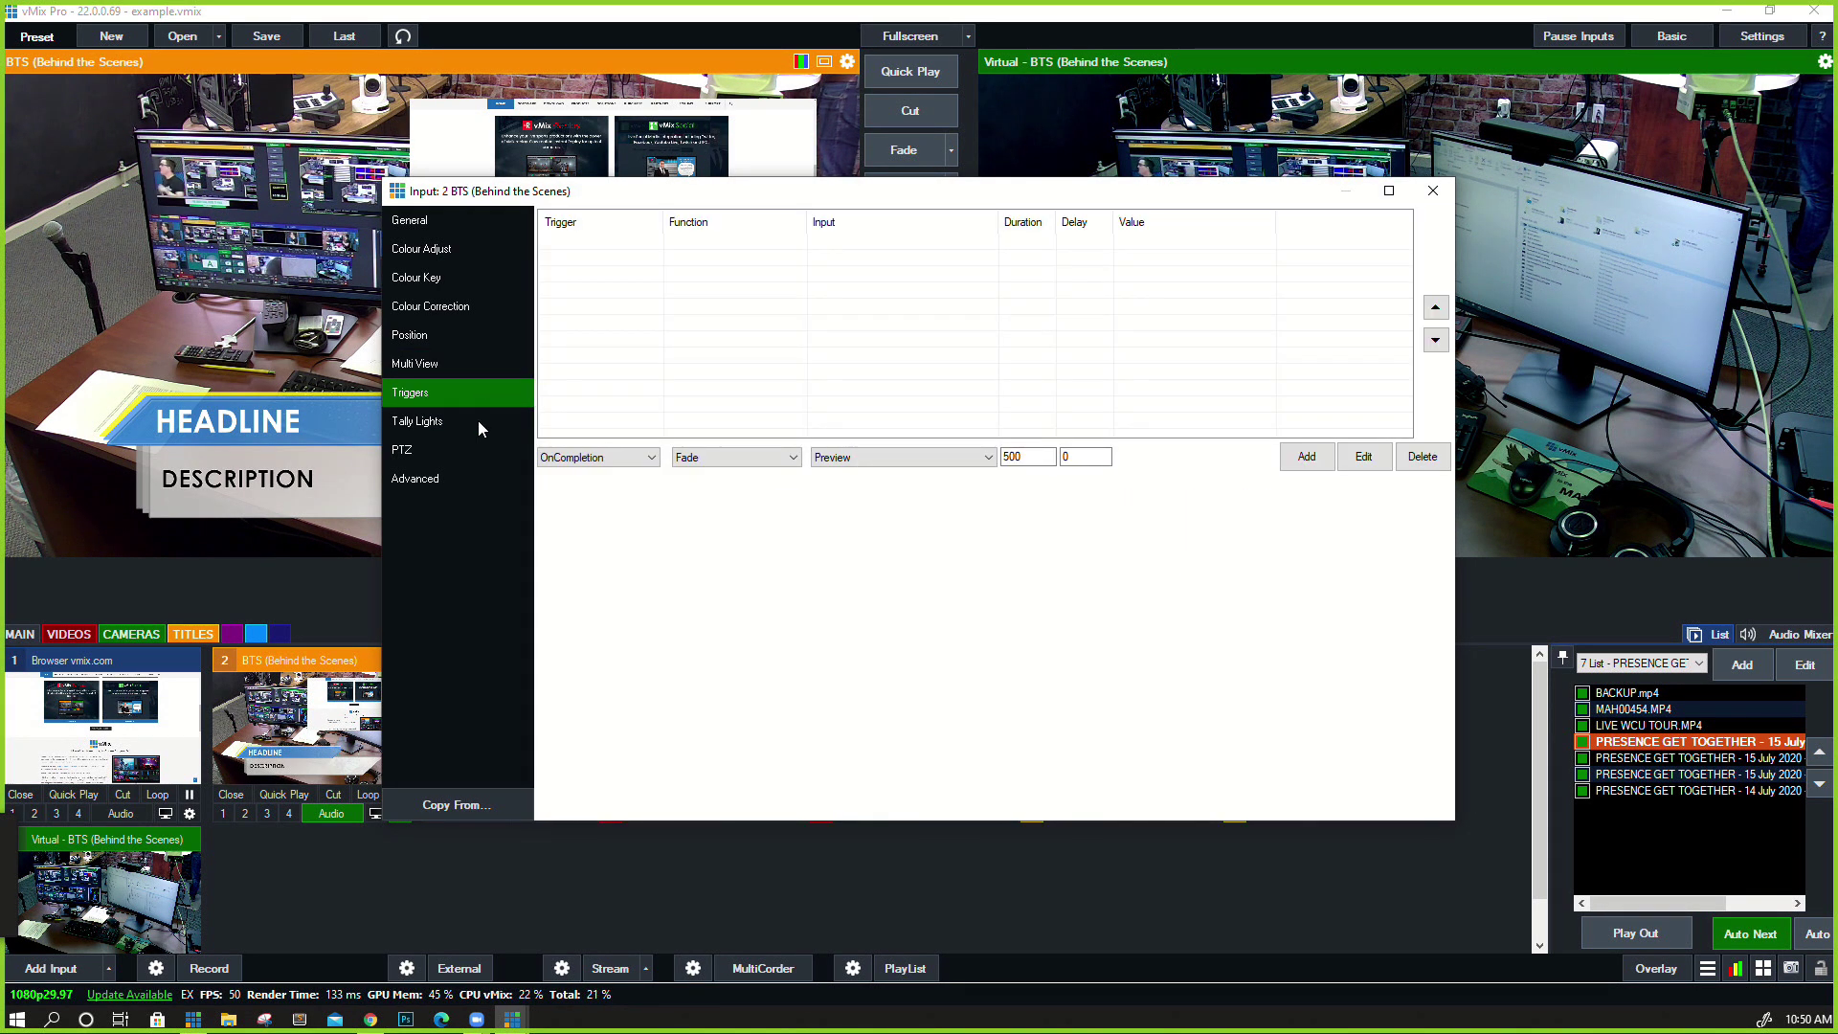
click(479, 421)
click(490, 436)
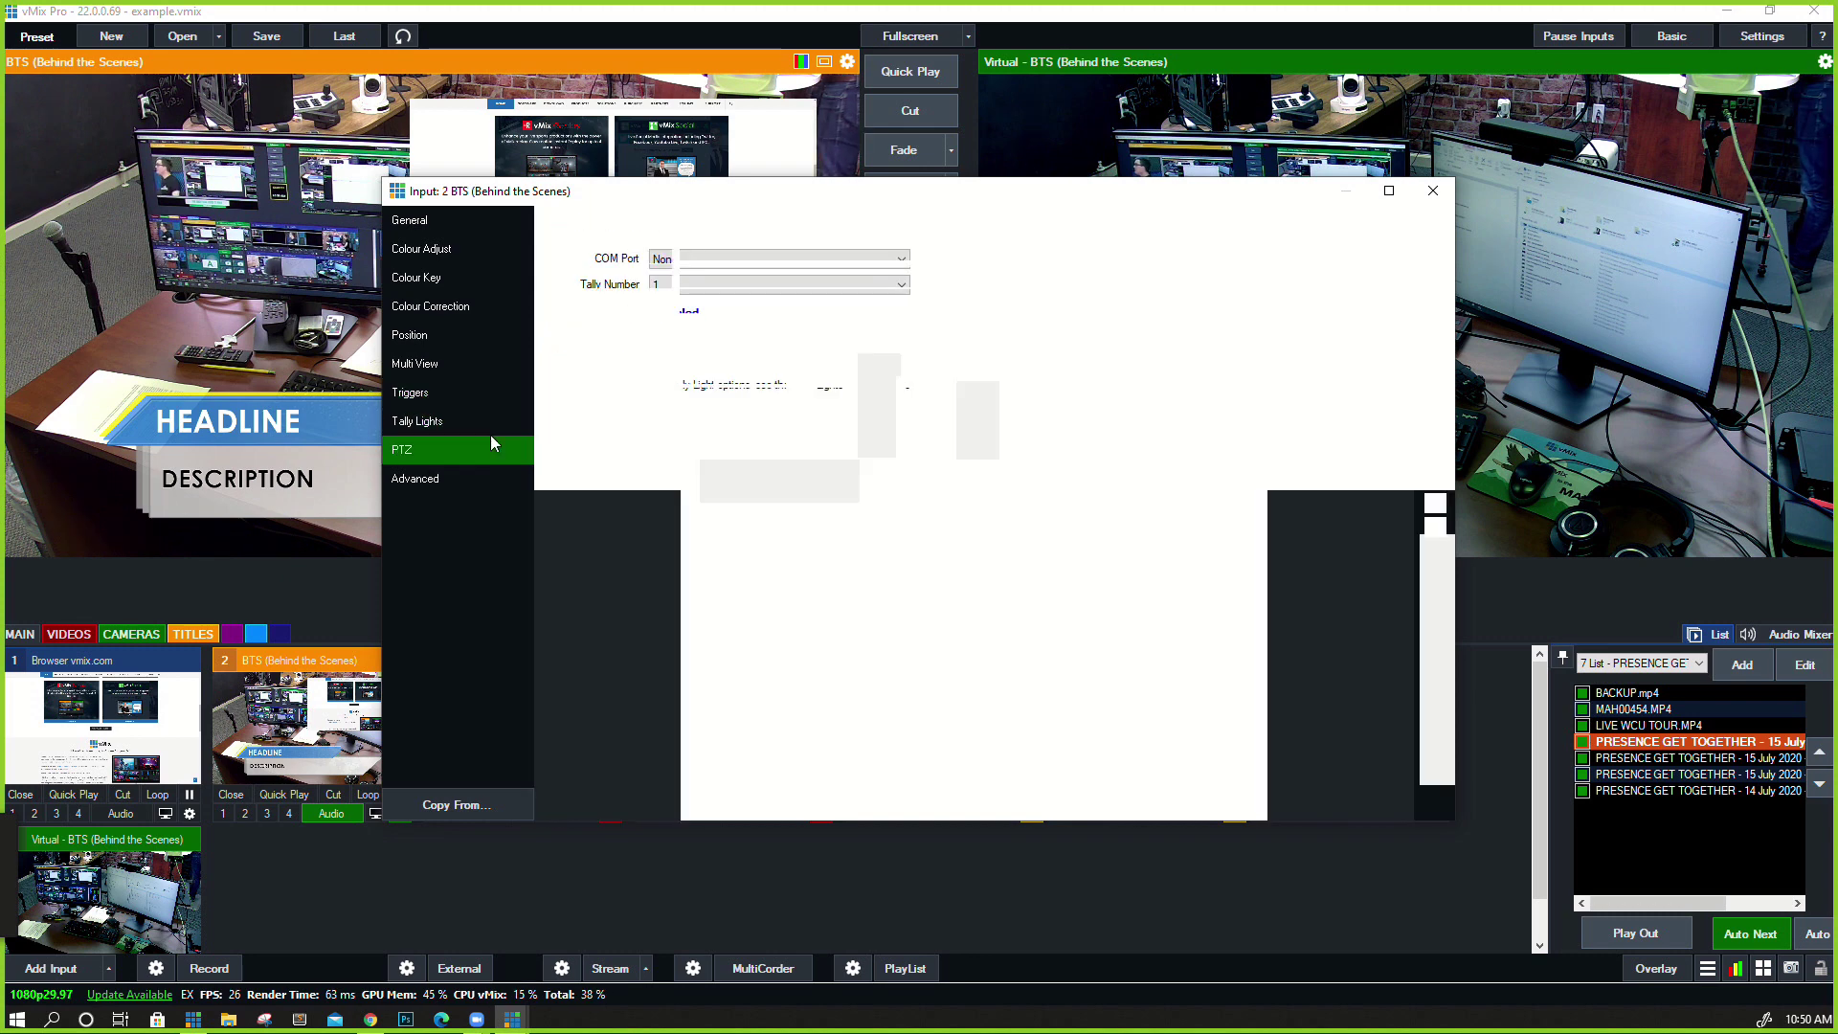
click(862, 251)
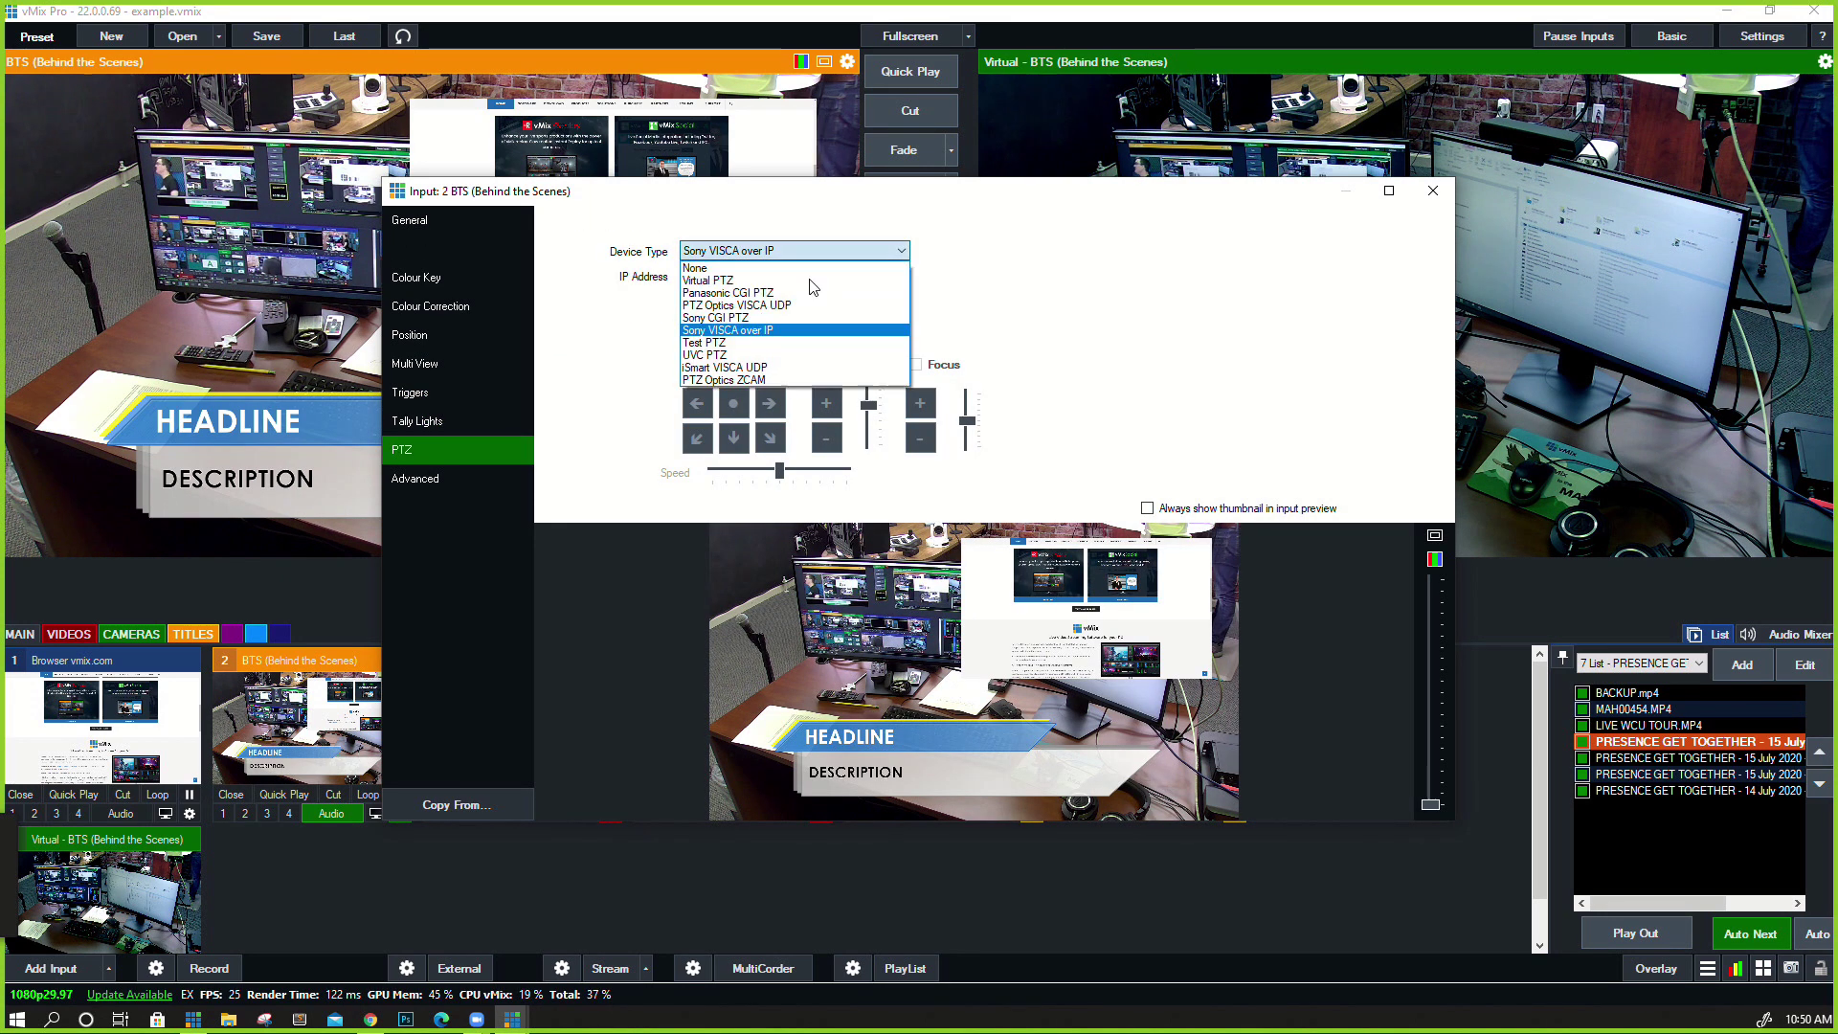
click(792, 332)
click(737, 331)
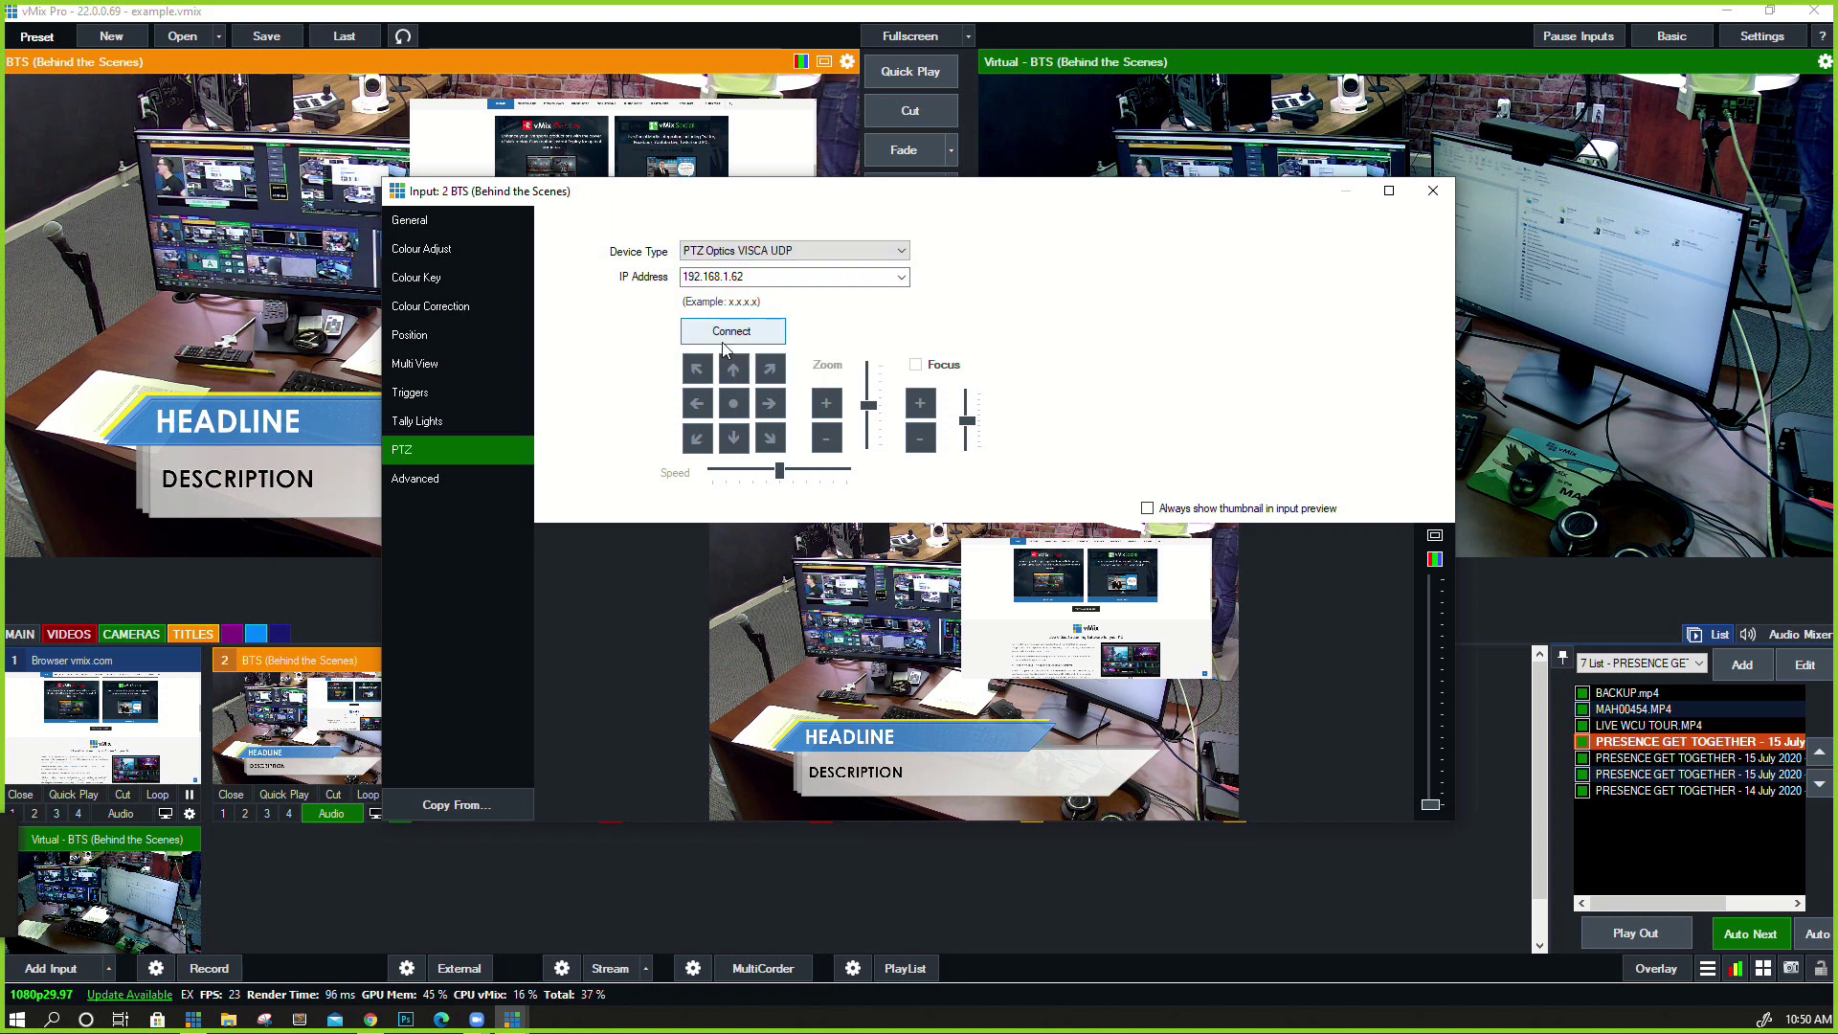
Set multi-view layers 10 and 9 to None, removing the browser and headline overlays
click(493, 366)
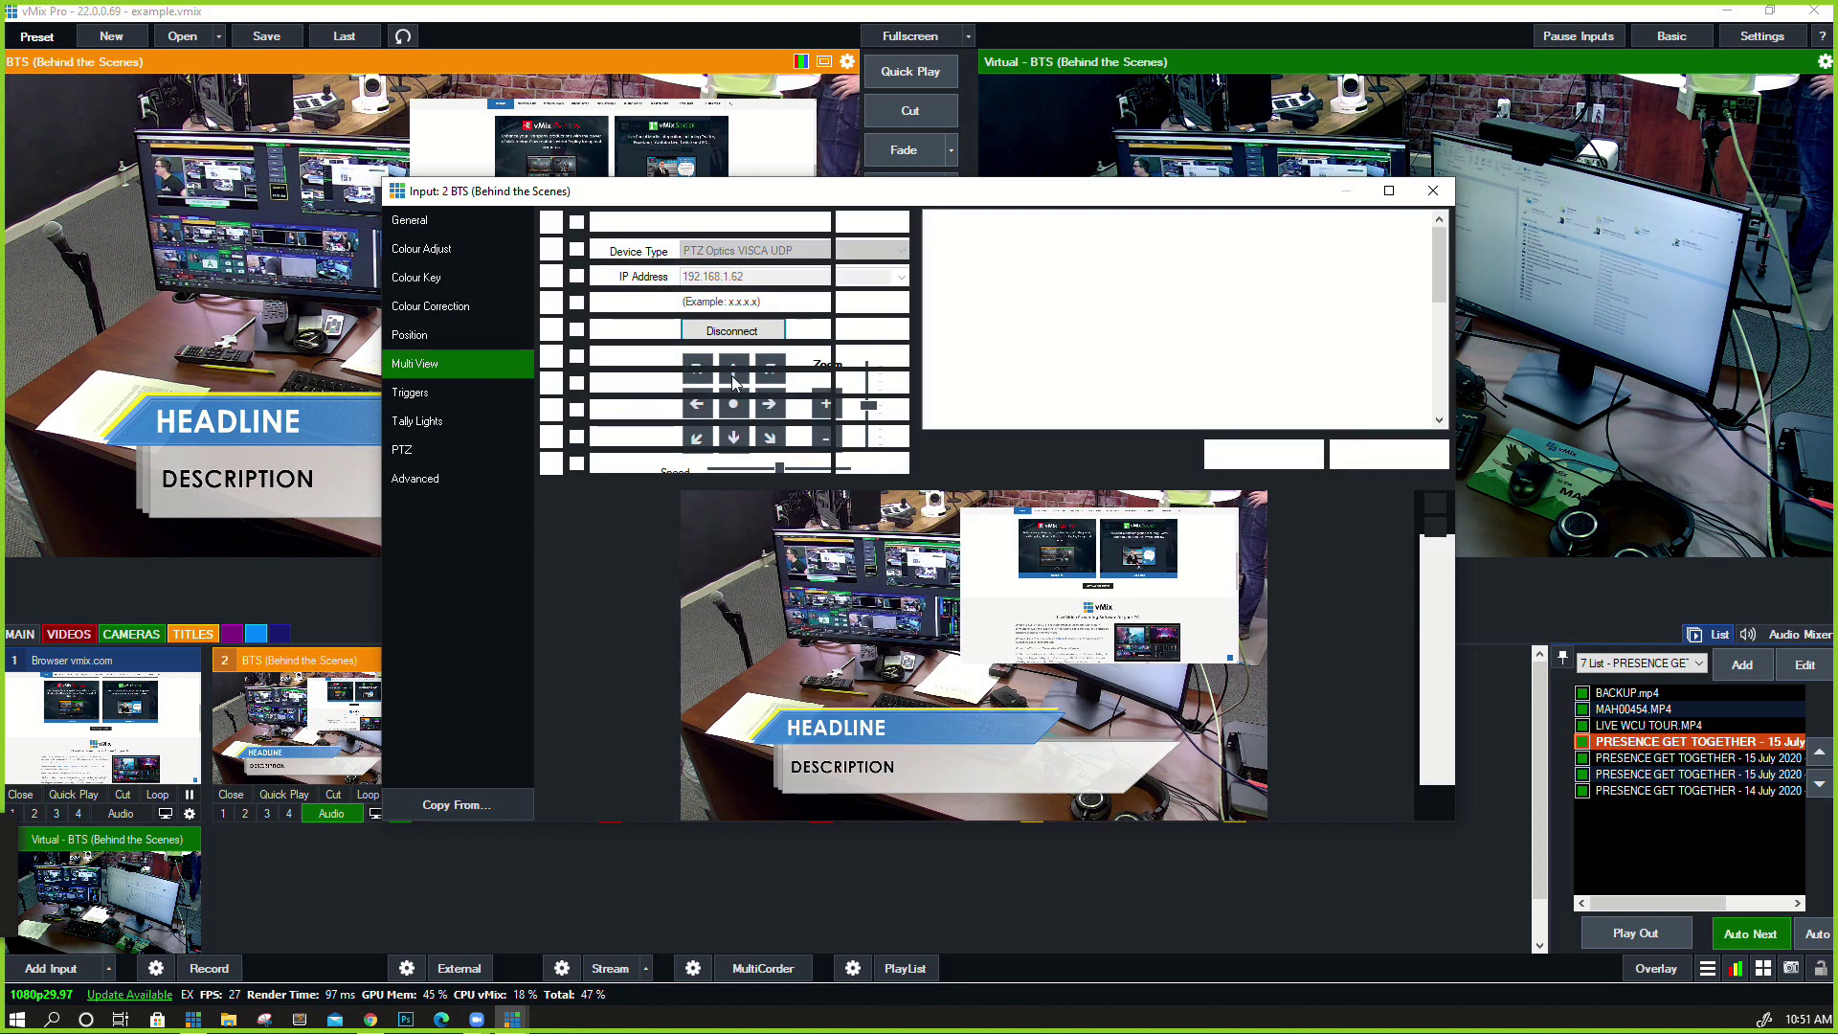
click(731, 461)
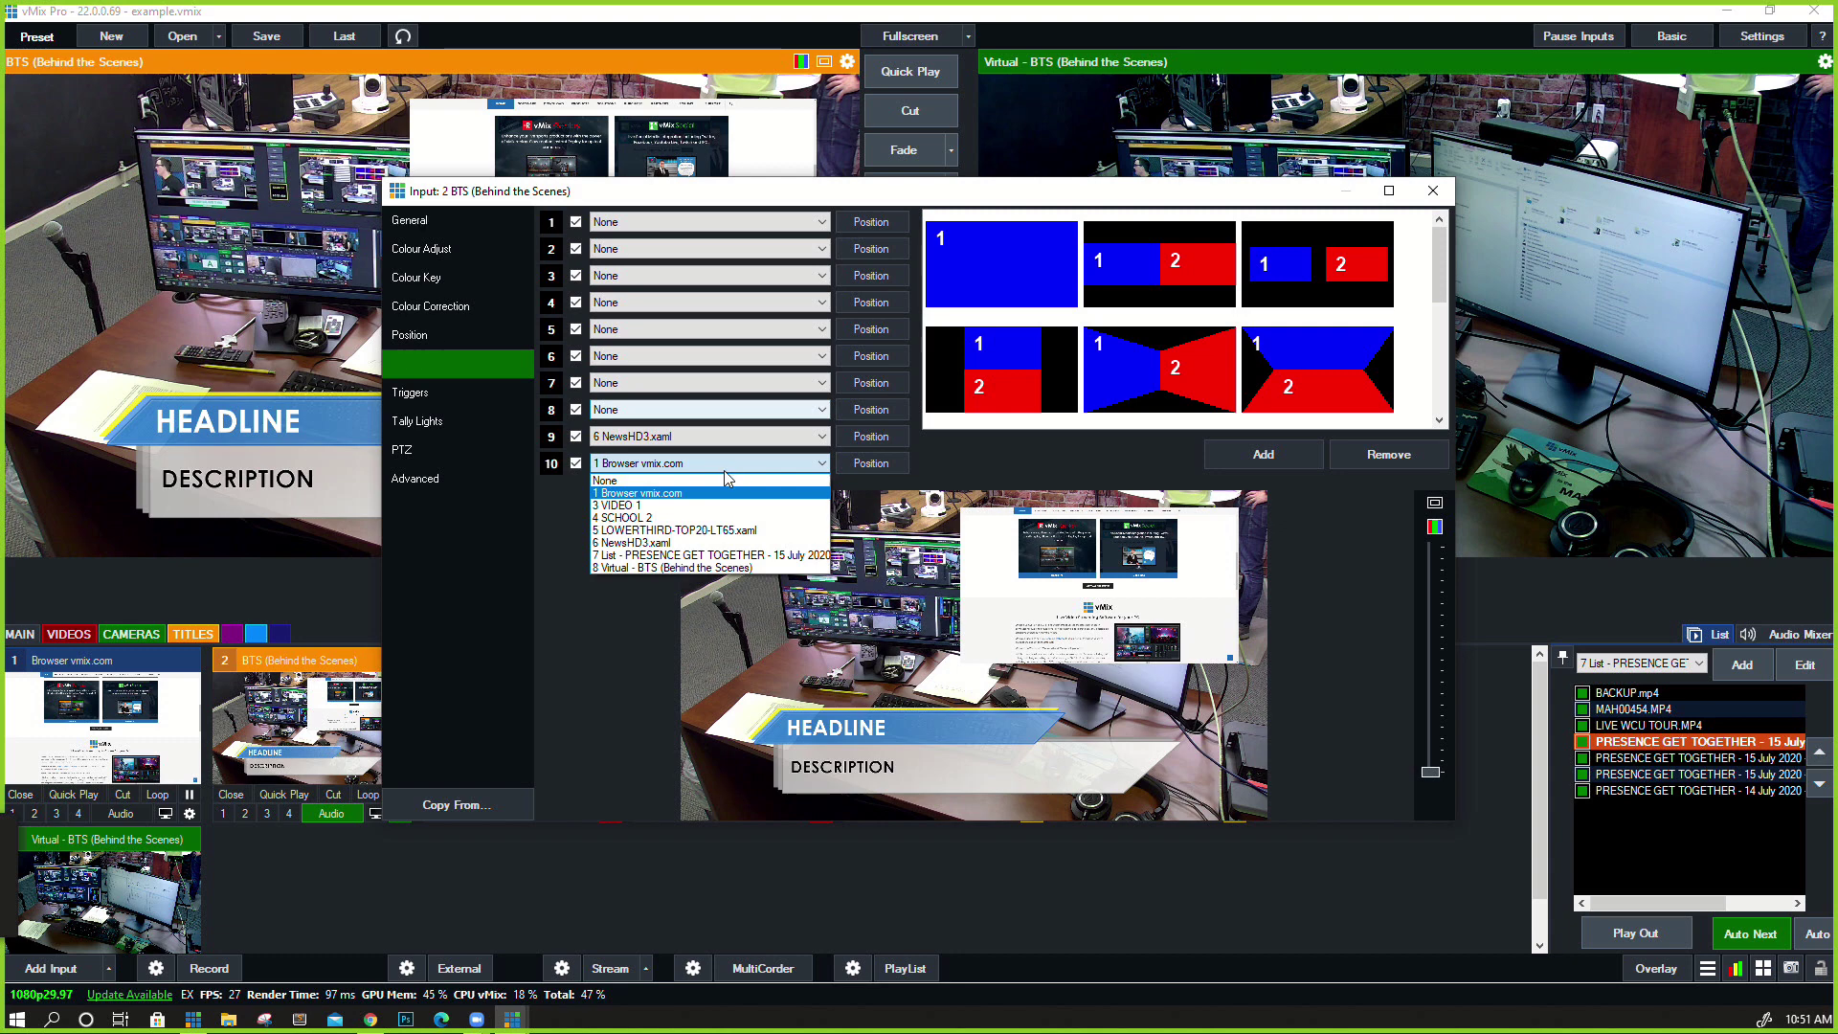
click(605, 480)
click(713, 435)
click(713, 454)
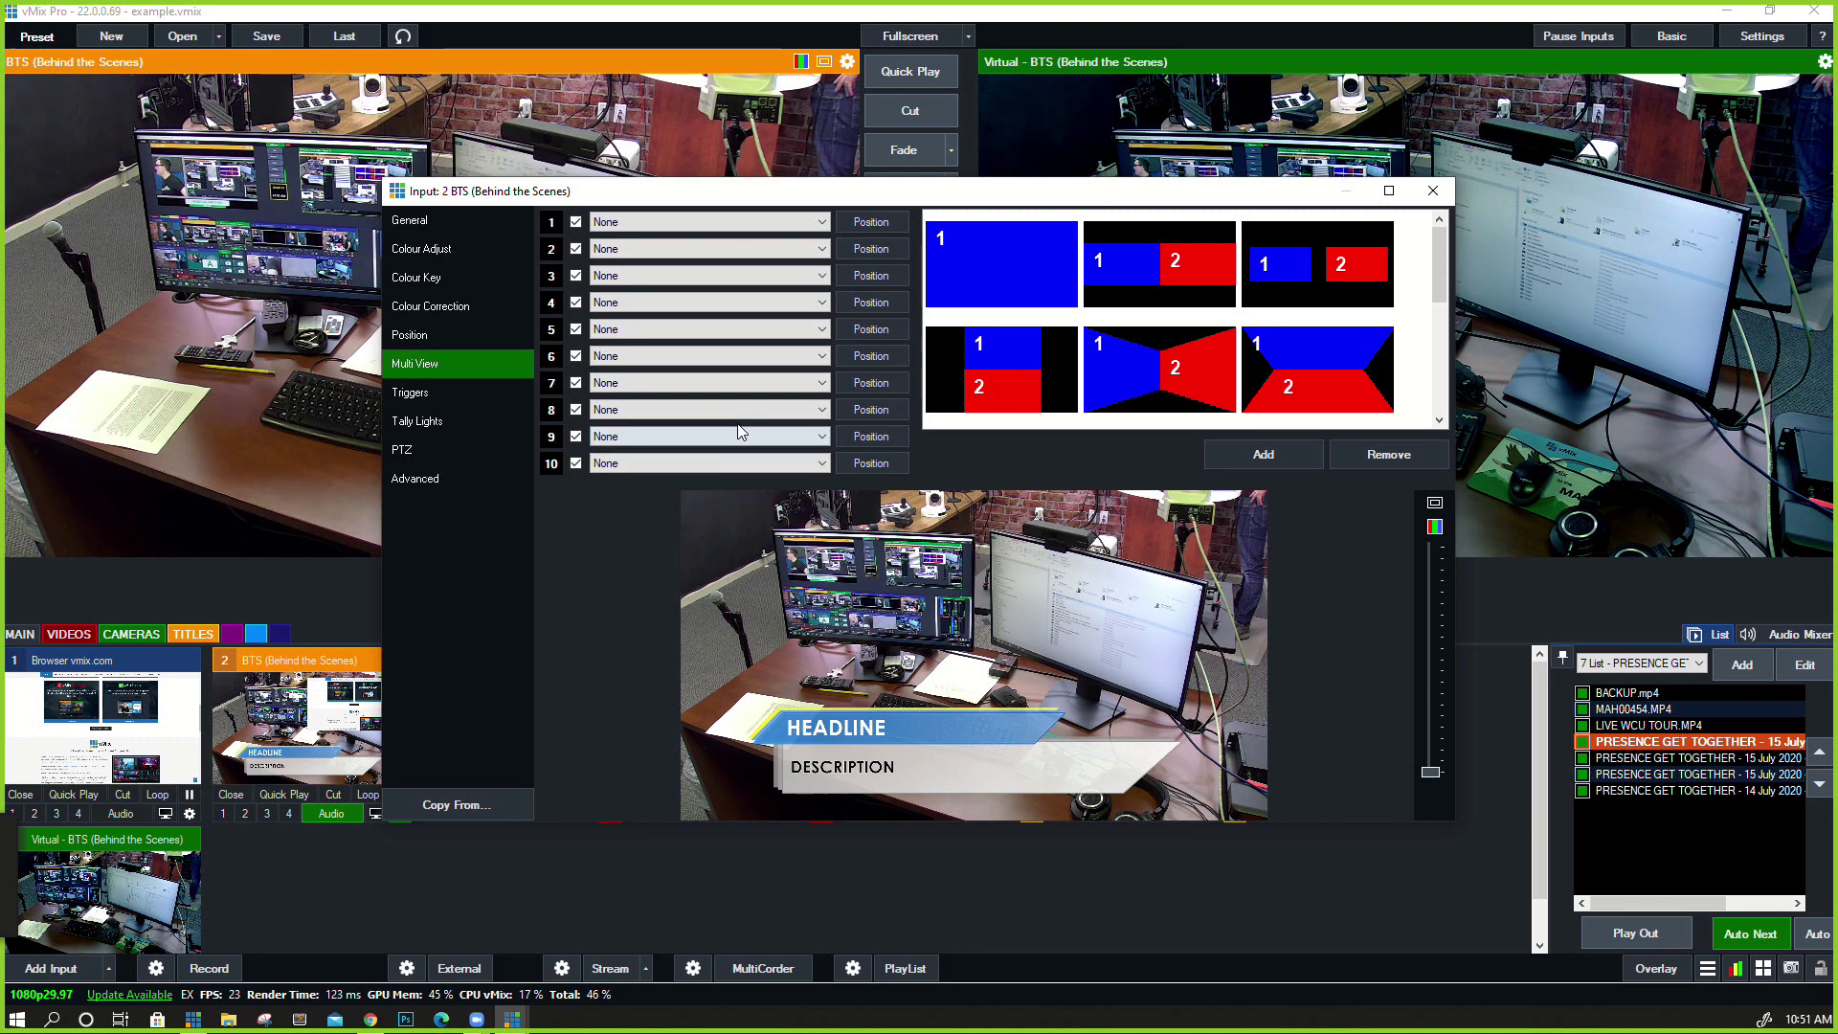
click(447, 443)
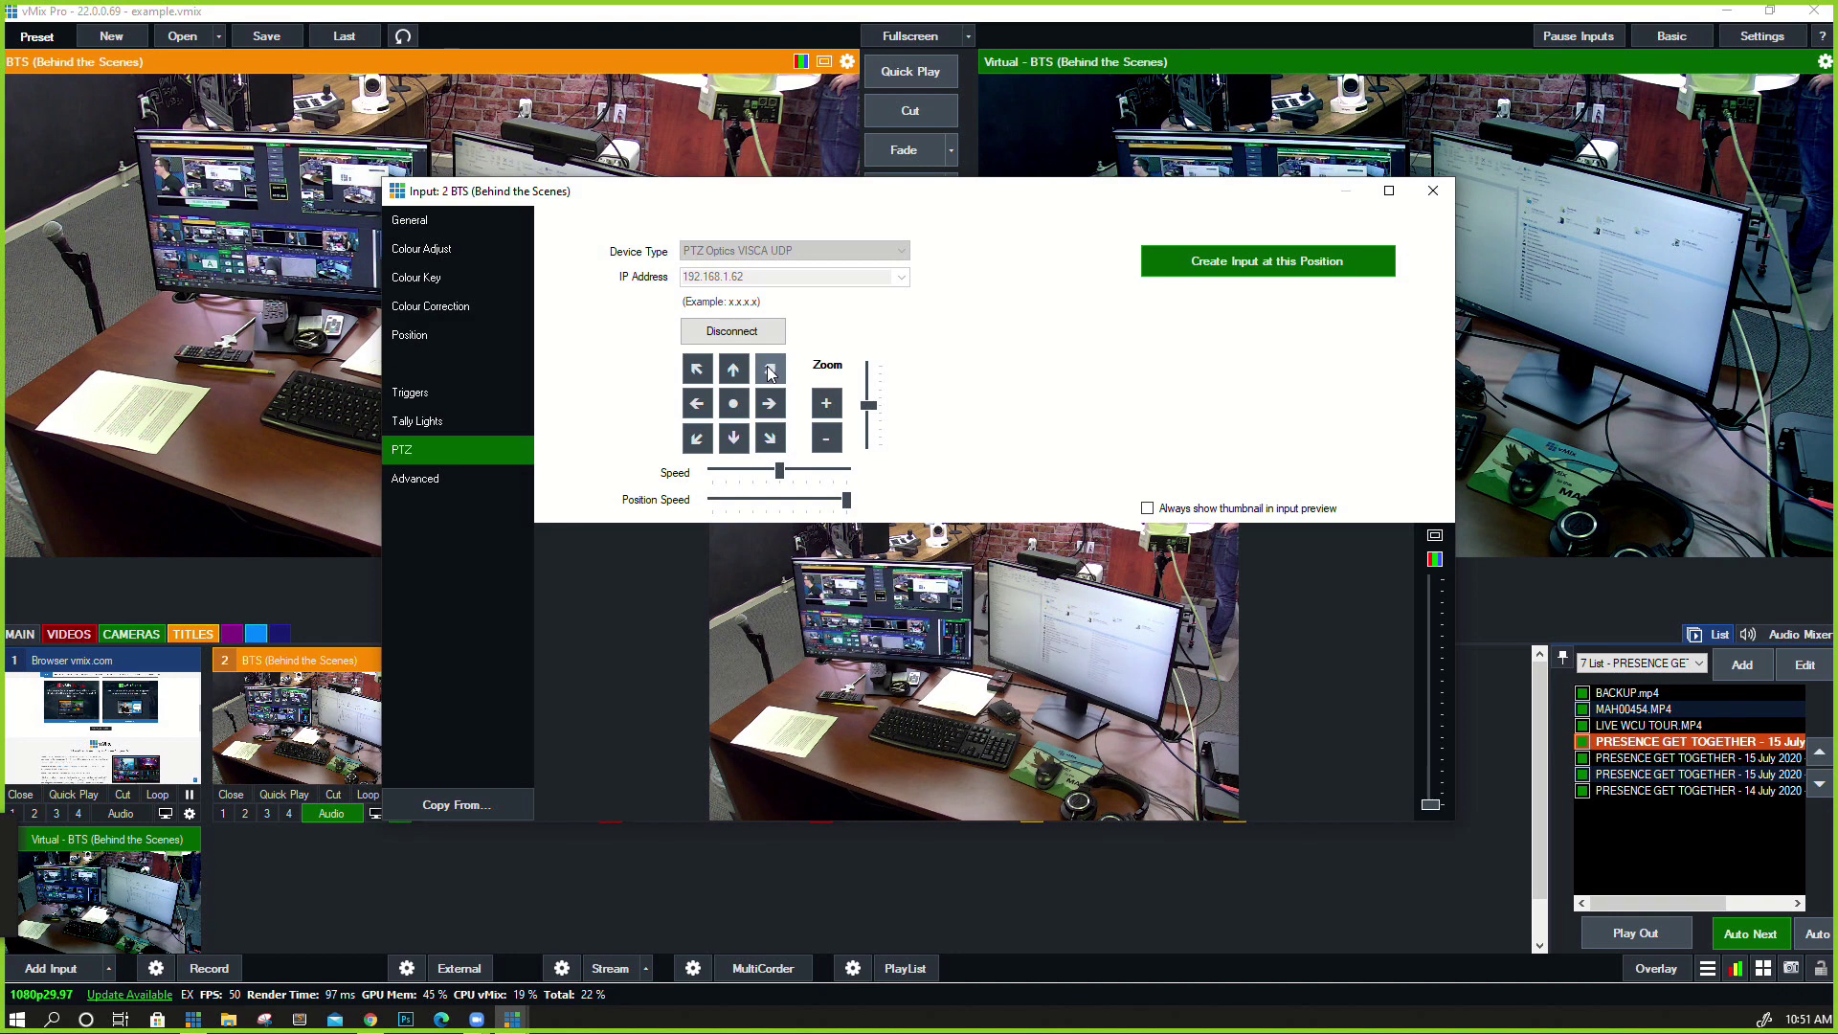
Pan and tilt the BTS PTZ camera around, ending pointed down at the desk and monitors
click(771, 370)
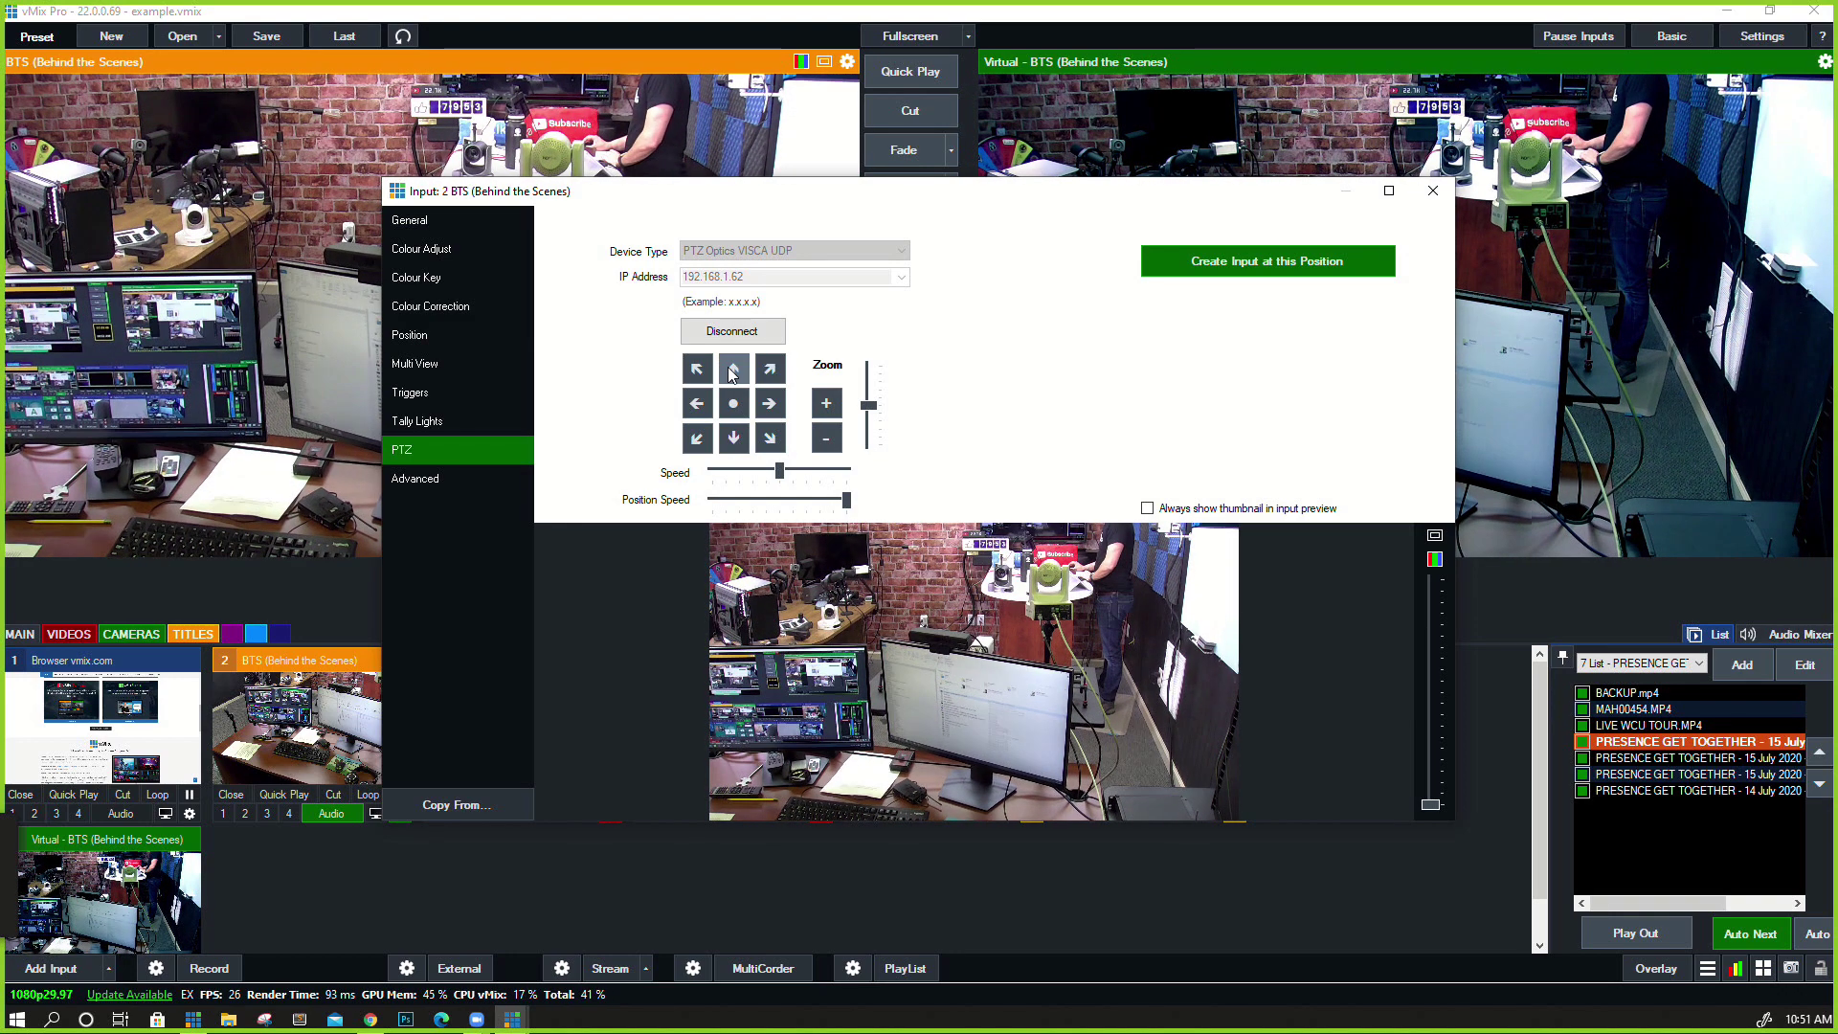
click(733, 370)
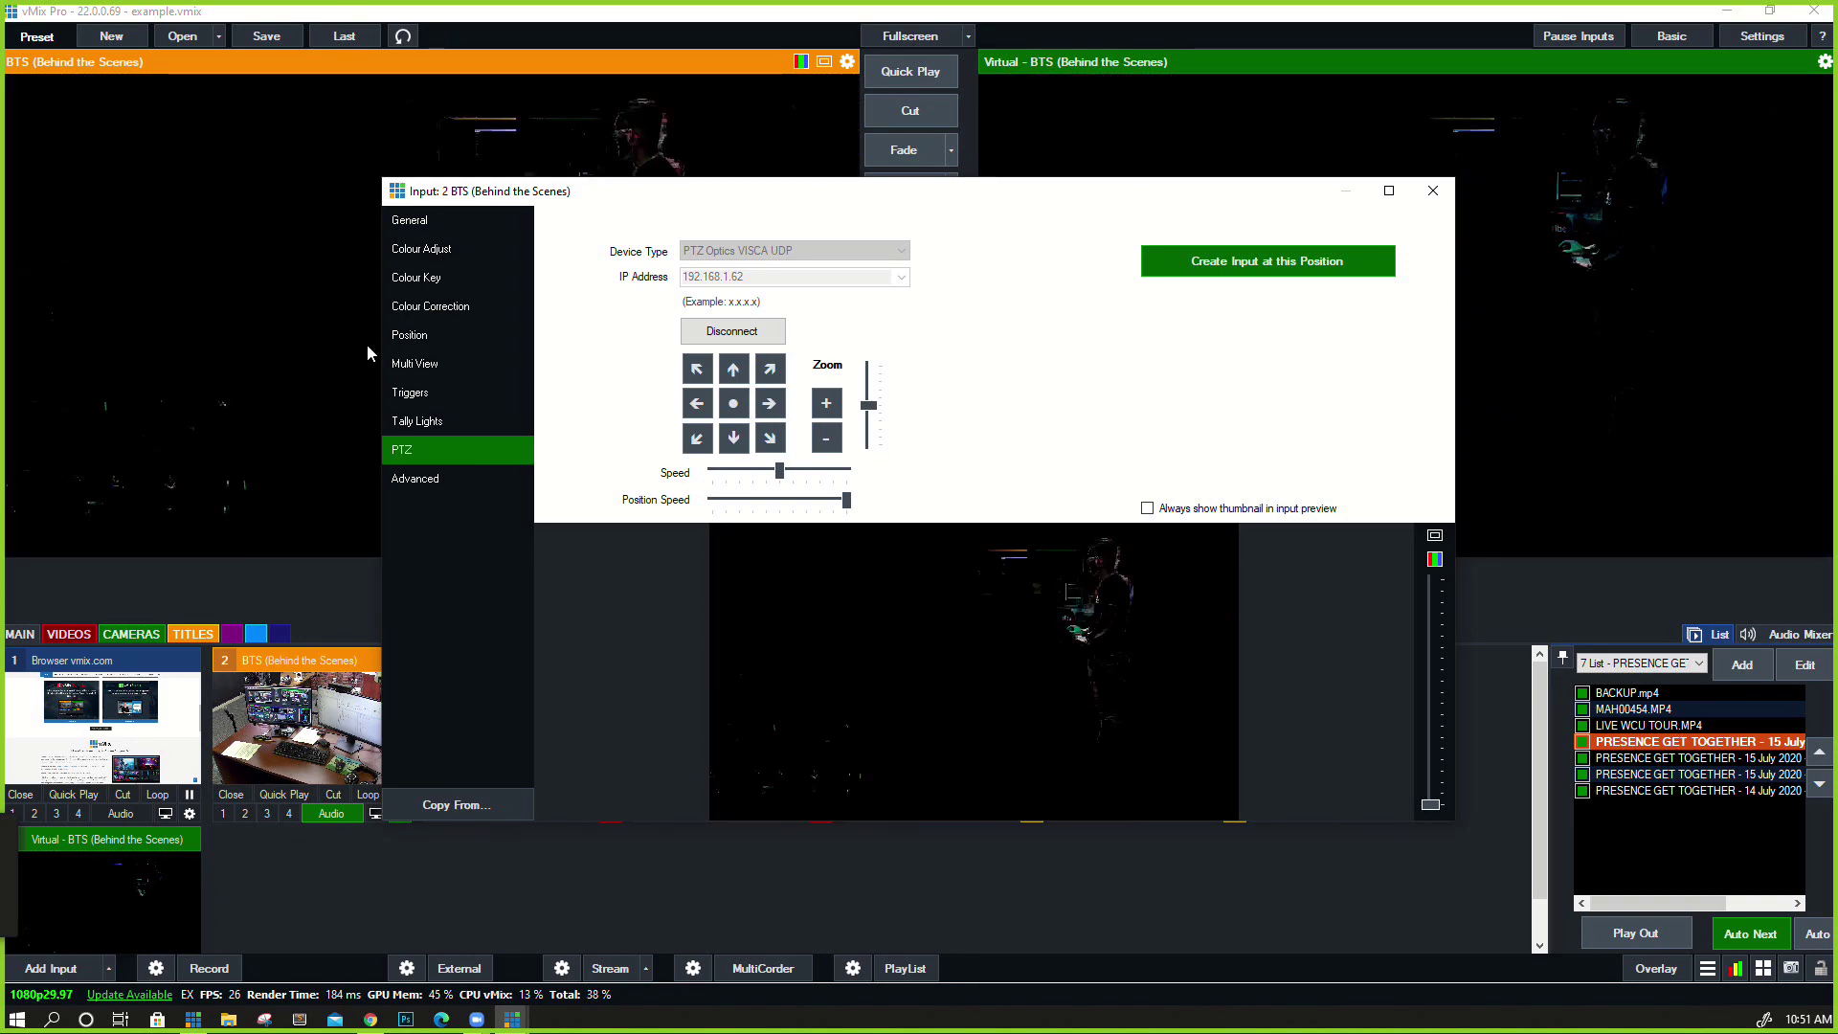
click(734, 437)
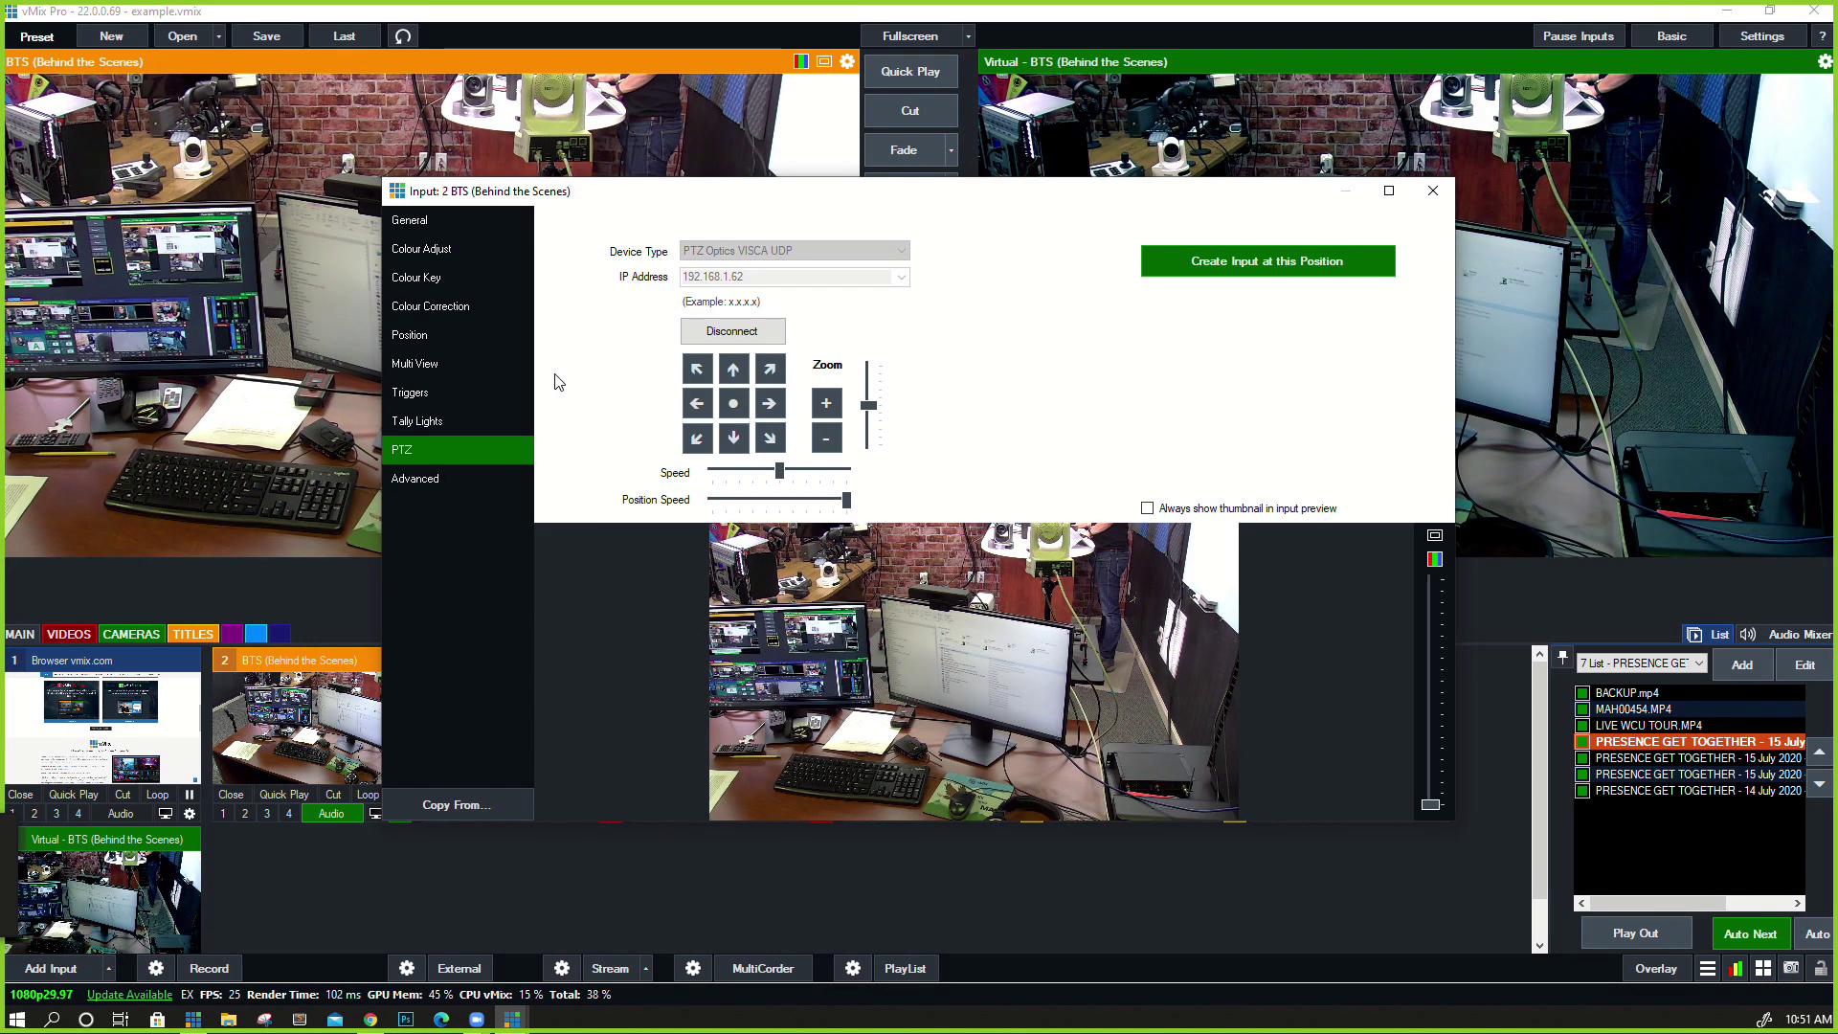
click(697, 403)
click(733, 437)
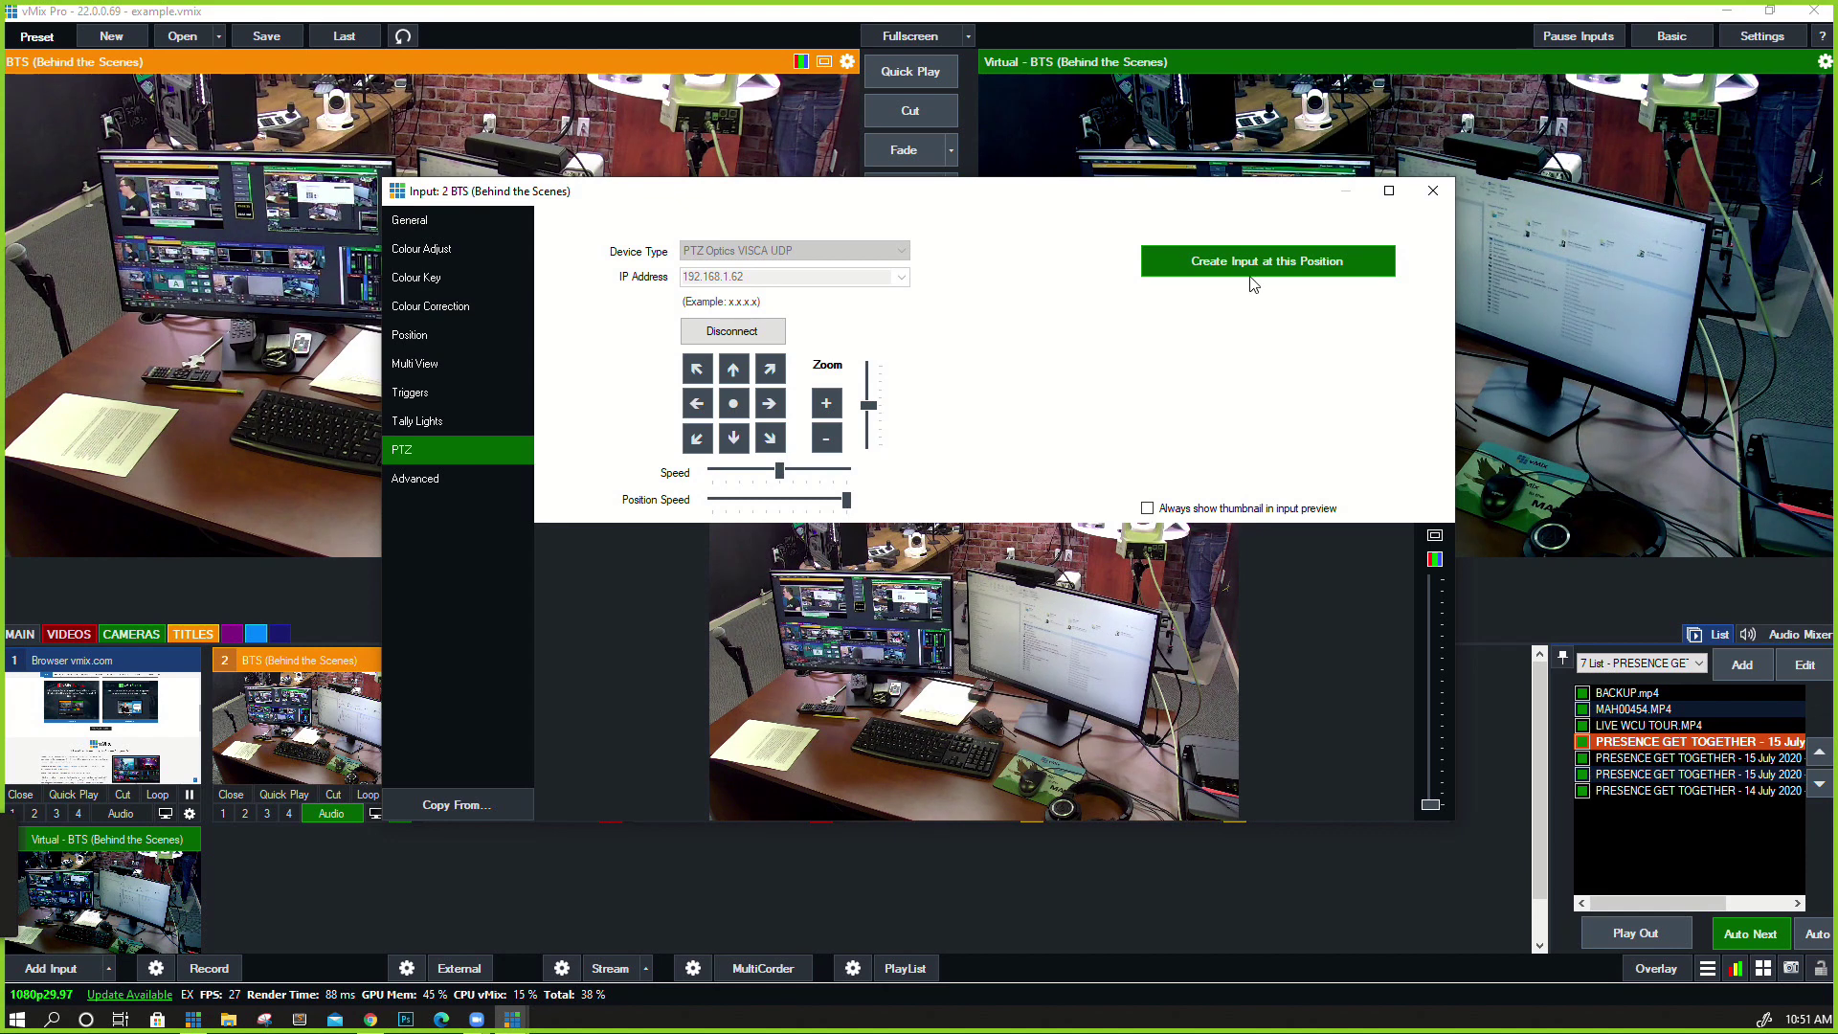
Close the Input 2 BTS settings window
click(1432, 190)
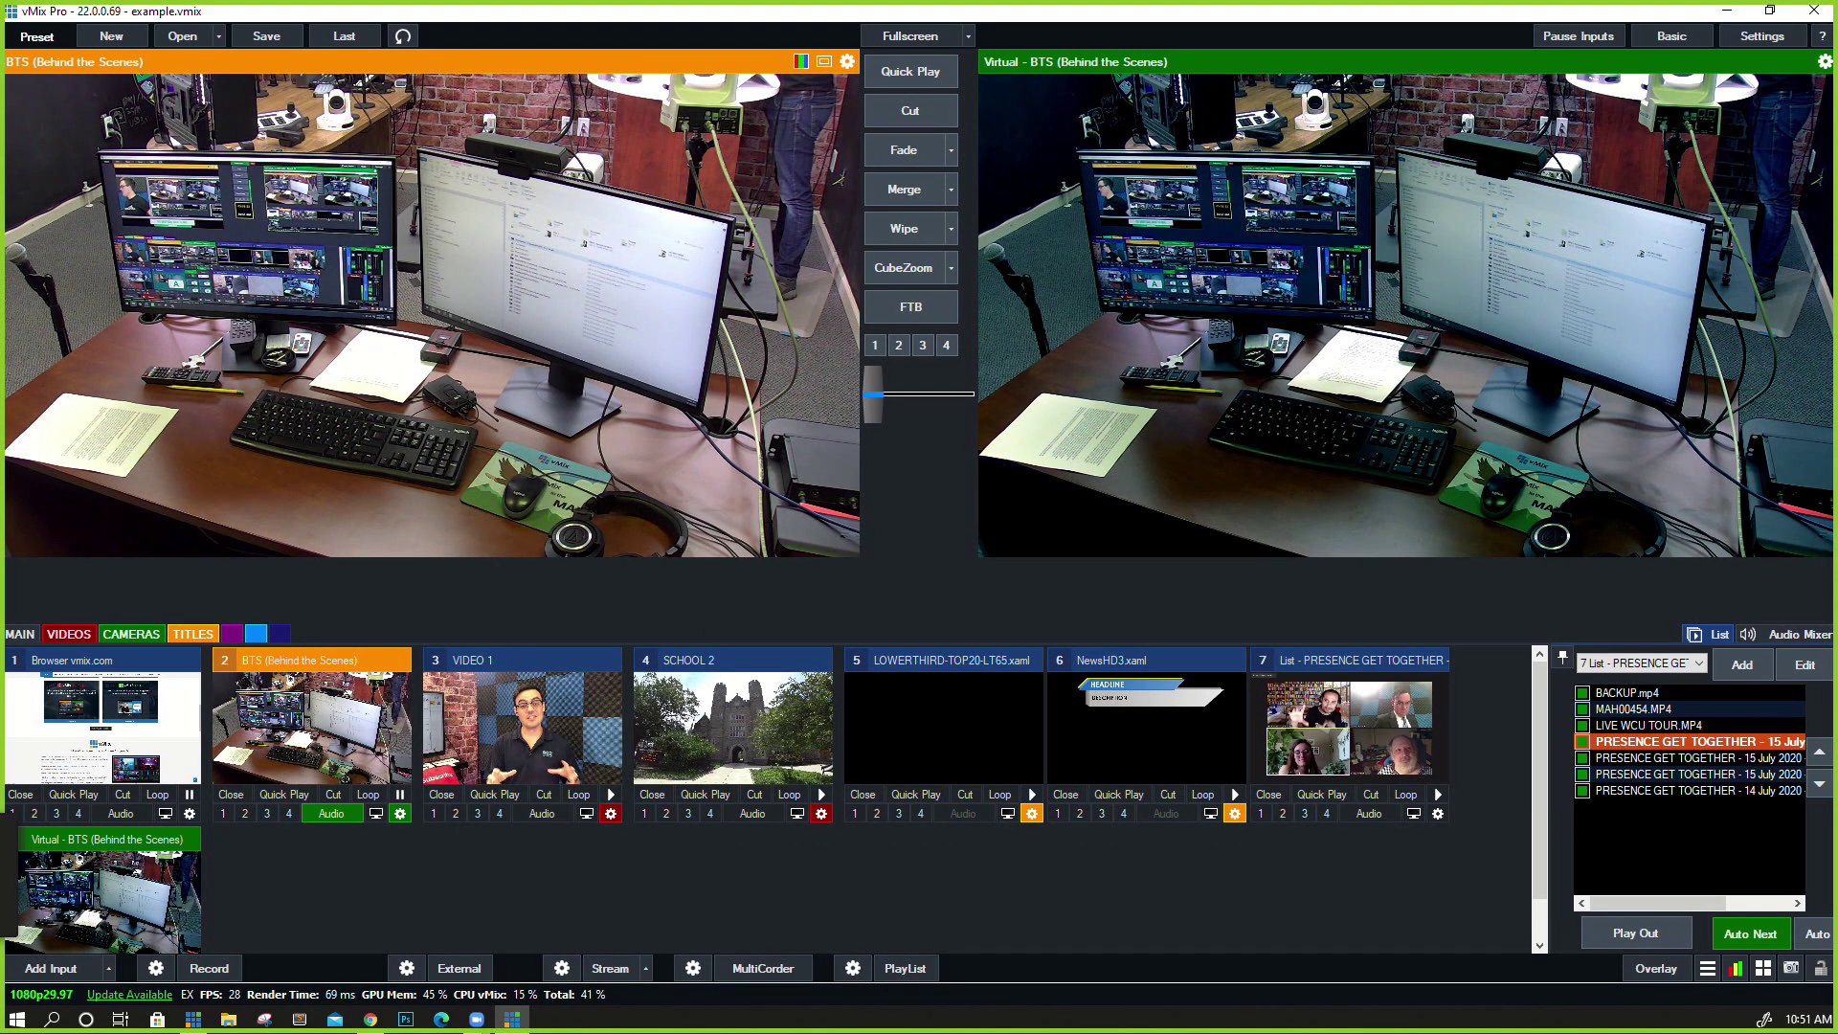